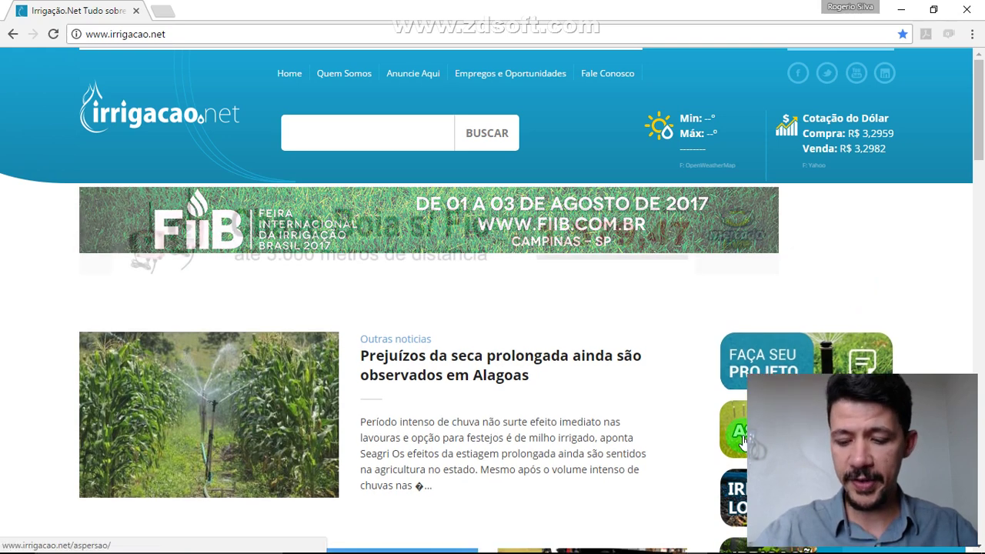
# - Look through the irrigacao.net home page, covering its news, columnists, offered courses and videos
pyautogui.click(644, 477)
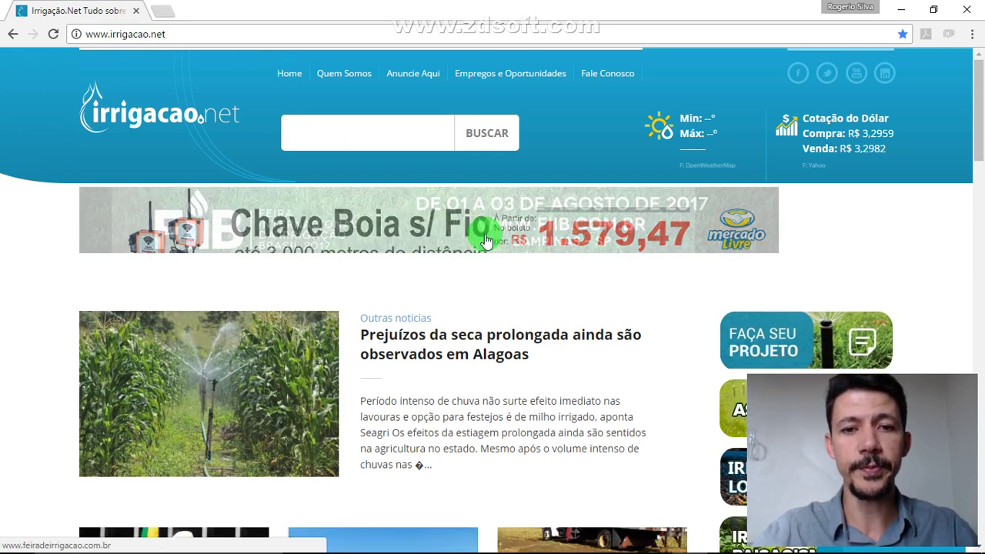
pyautogui.scroll(-6, 584, 277)
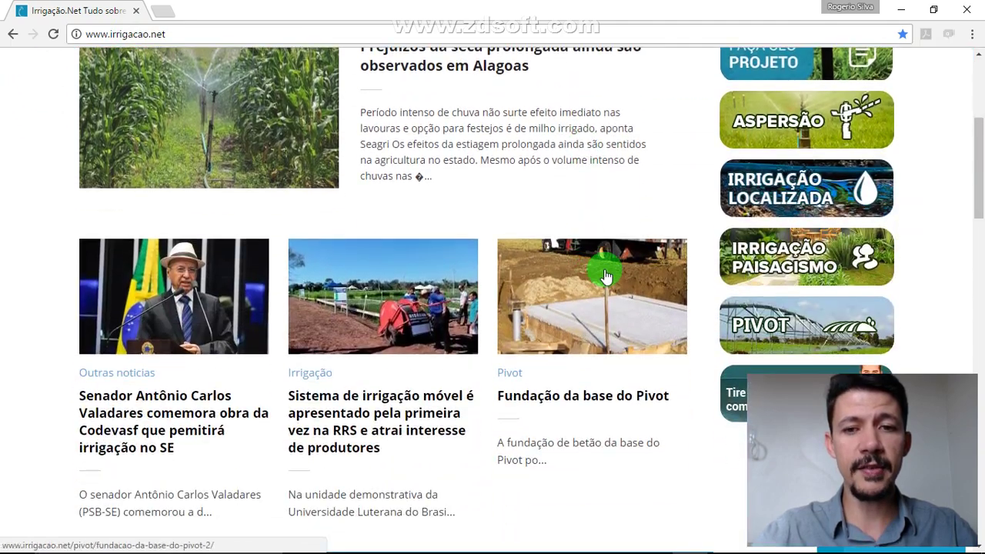
pyautogui.scroll(-7, 605, 274)
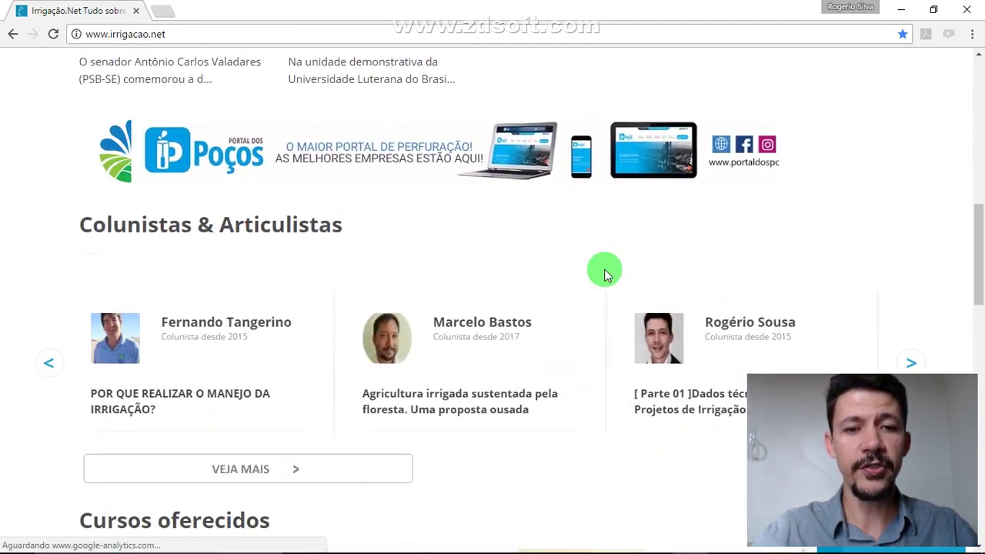
pyautogui.scroll(-7, 605, 274)
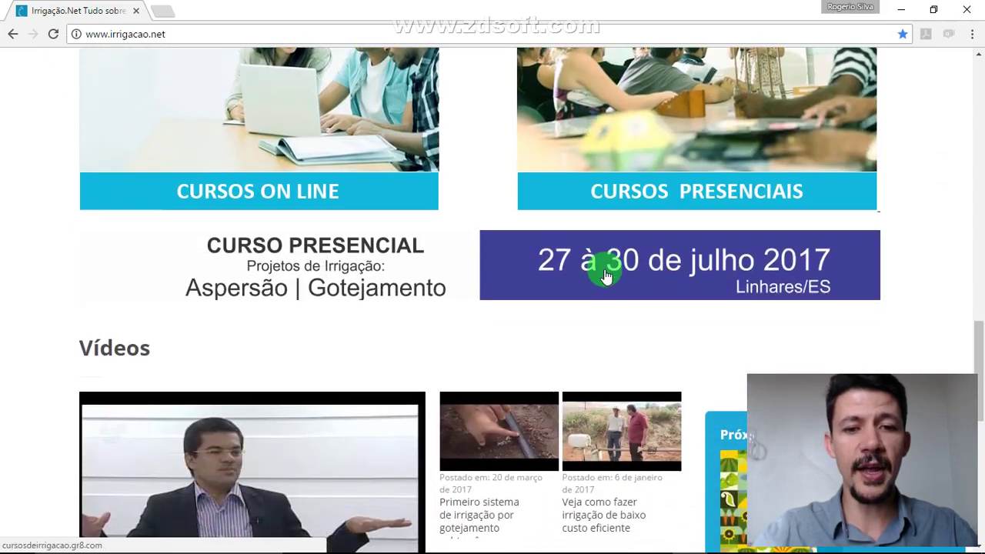
pyautogui.scroll(-3, 605, 275)
pyautogui.scroll(5, 605, 274)
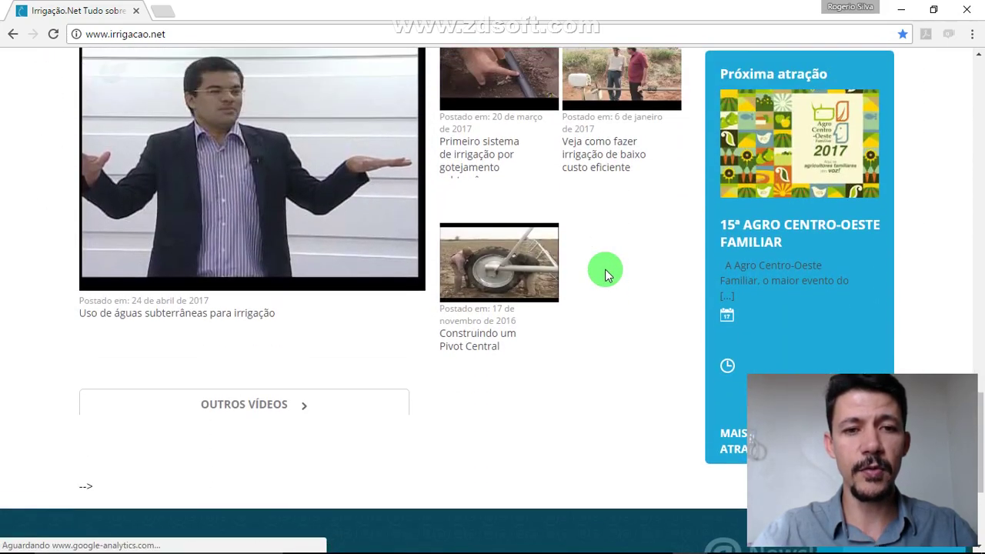
pyautogui.scroll(3, 605, 275)
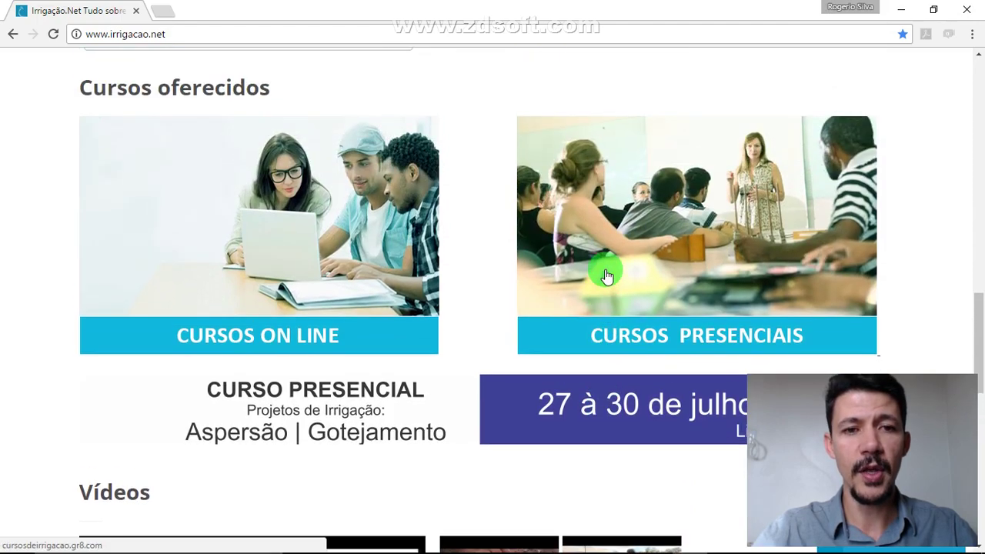
pyautogui.scroll(4, 451, 292)
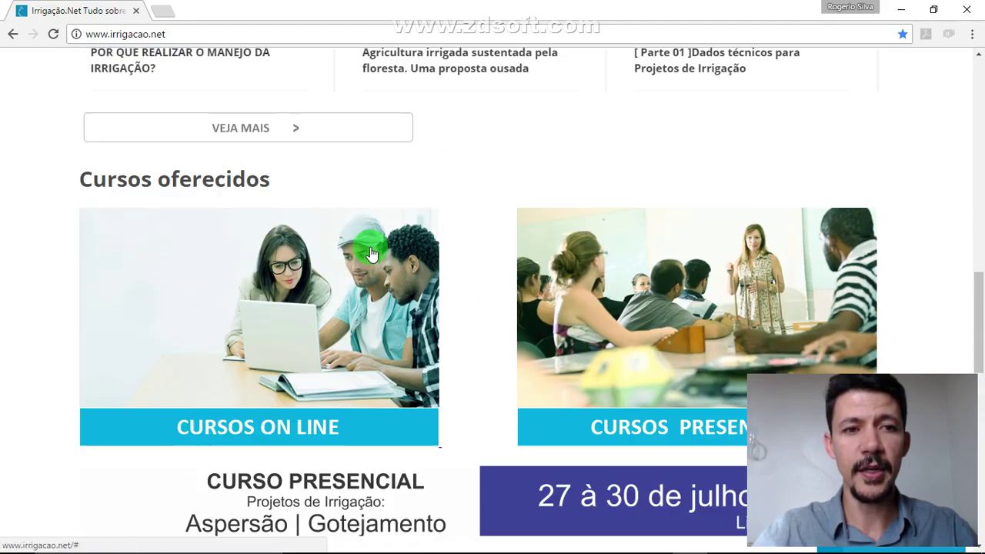
pyautogui.scroll(12, 381, 246)
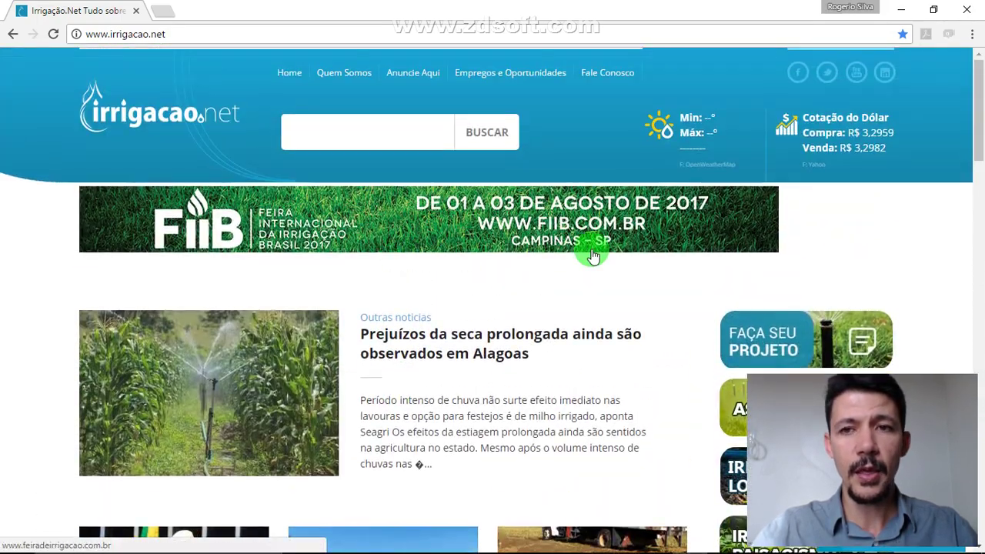
# - Open YouTube in a new browser tab
pyautogui.click(161, 11)
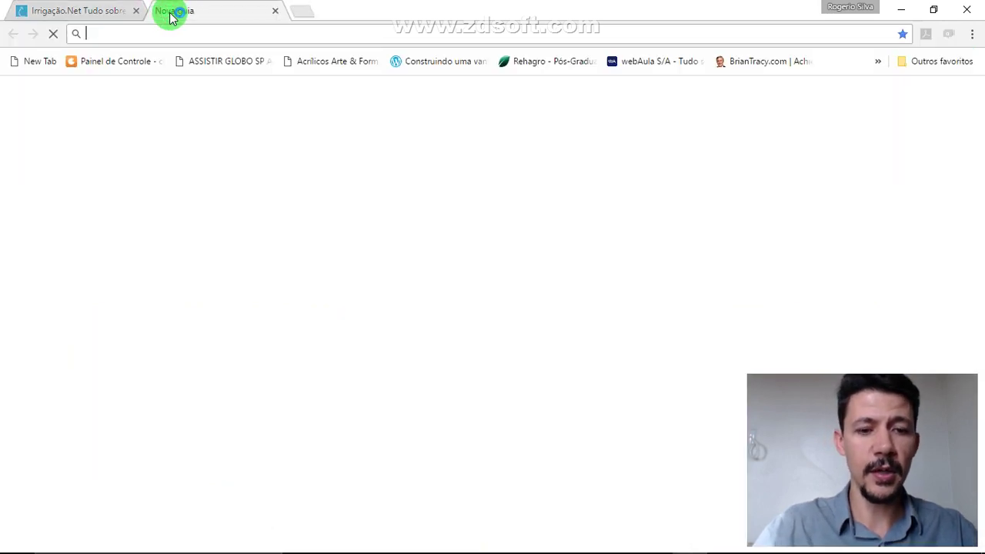
pyautogui.write('you')
pyautogui.press('Return')
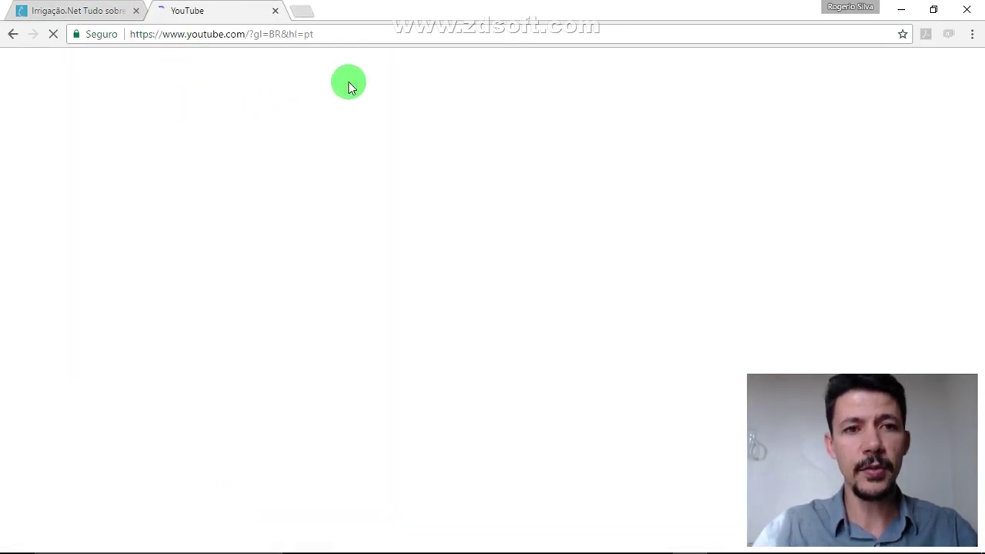
# - Search YouTube for "dr. irrigação" and open the Dr. Irrigação channel
pyautogui.write('d')
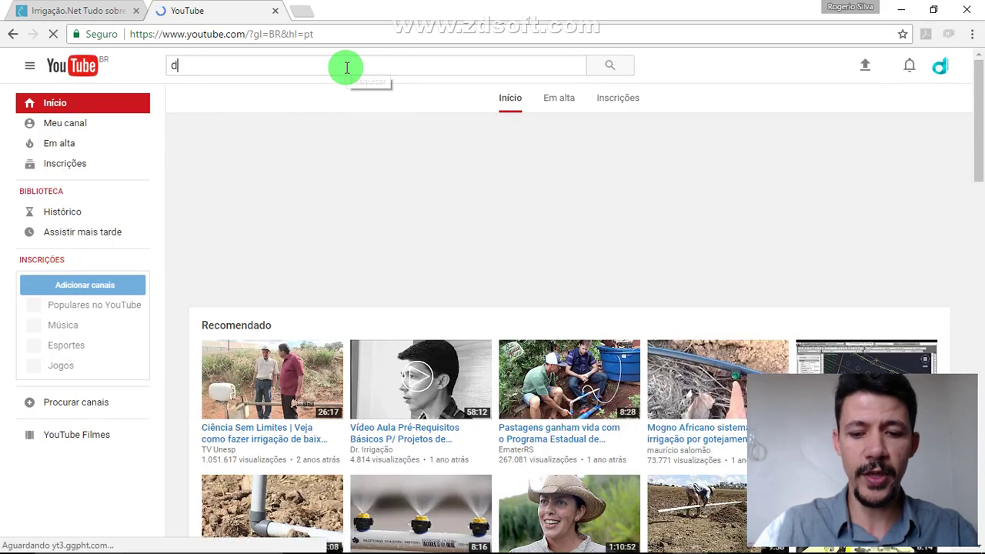
pyautogui.write('r. irrigaçã')
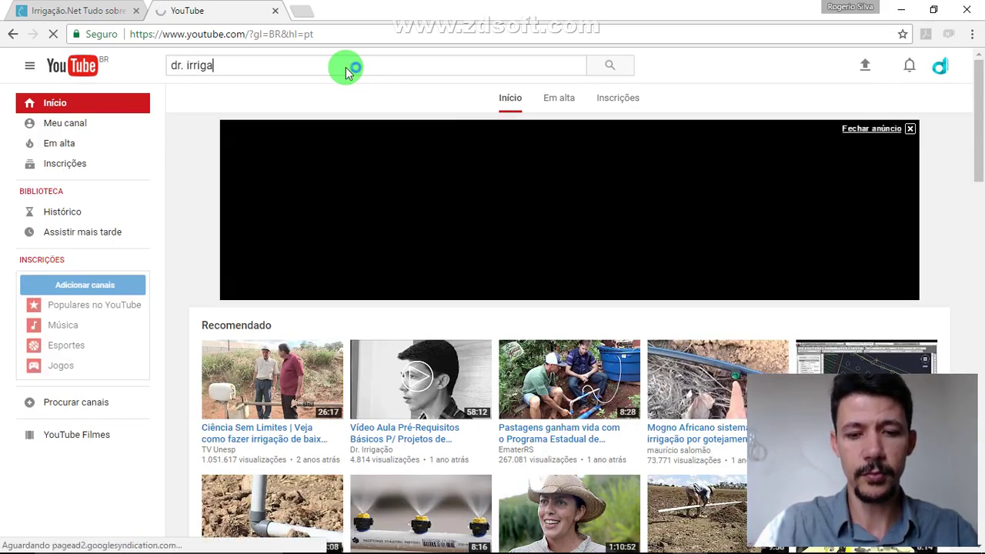
pyautogui.write('o')
pyautogui.press('Return')
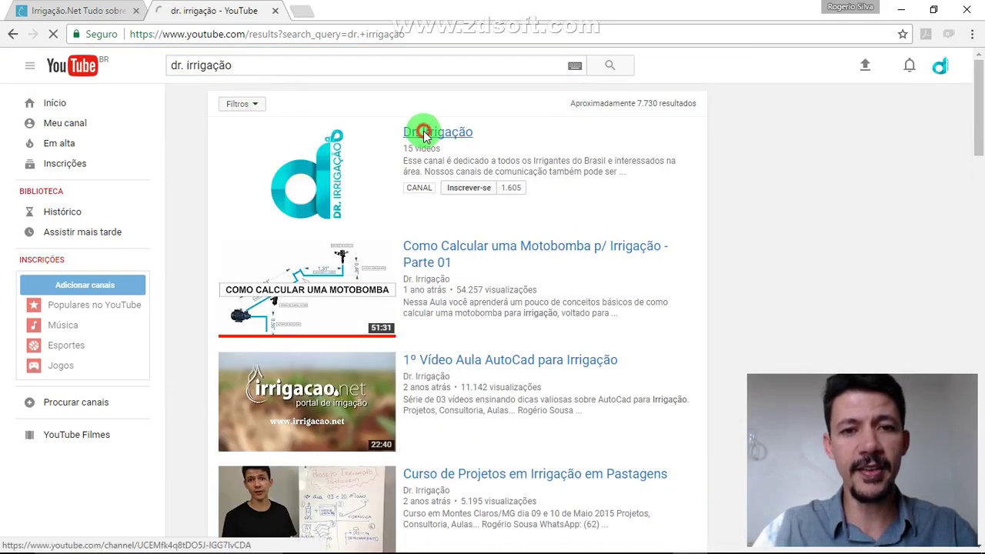
pyautogui.click(415, 132)
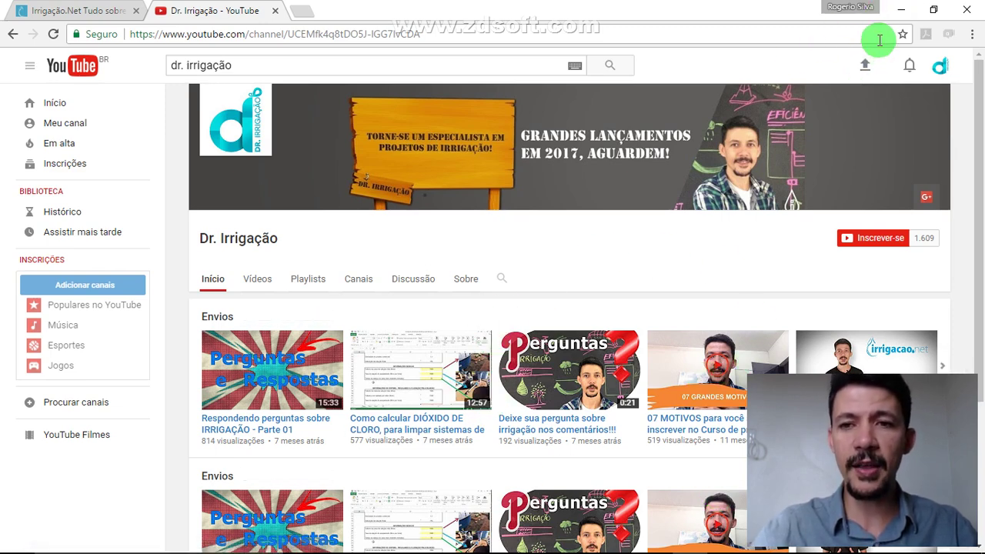
# - Switch to the PLANILHA DE DIMENSIONAMENTO - BALCÃO 04 workbook in Excel and look over the pump sizing inputs, pipe table and #DICA section
pyautogui.click(900, 9)
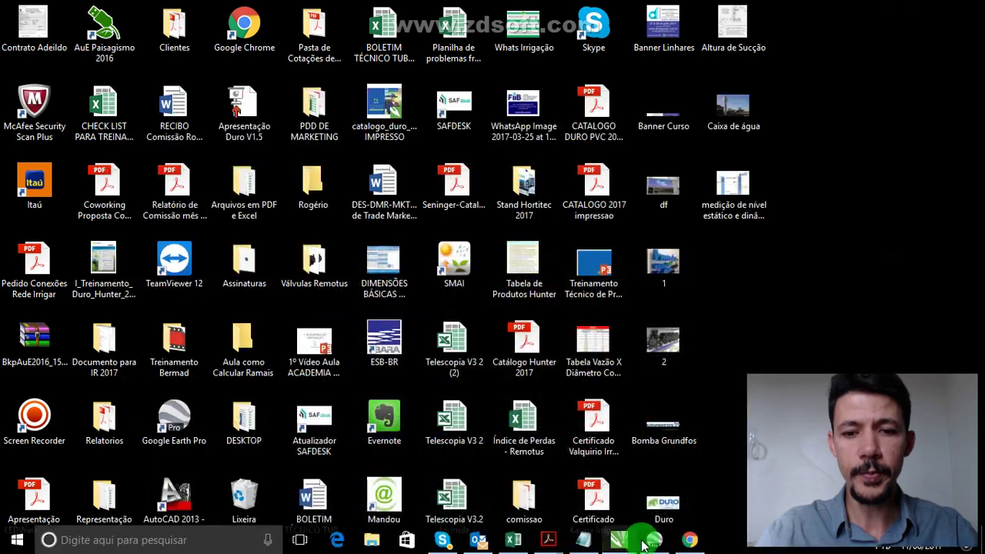
pyautogui.click(514, 539)
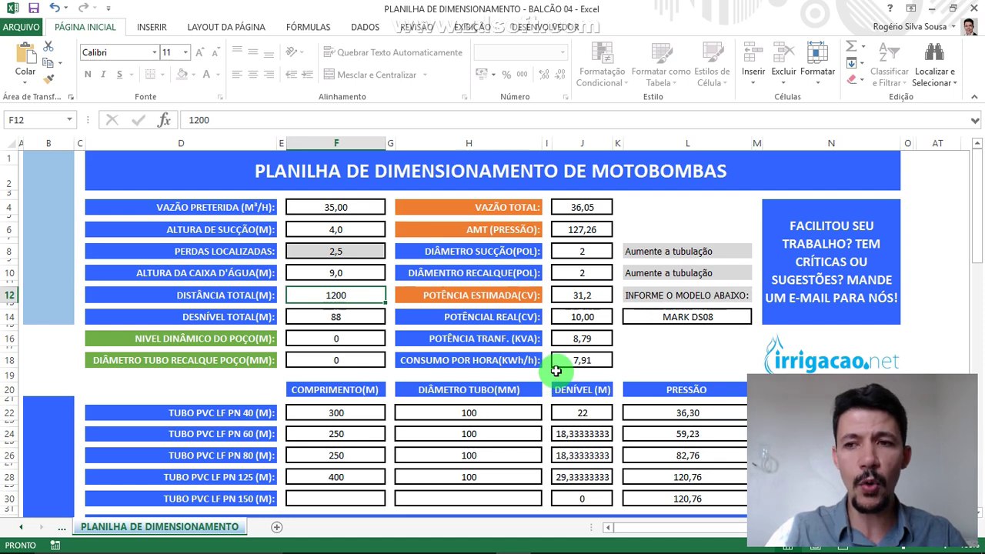
pyautogui.click(347, 209)
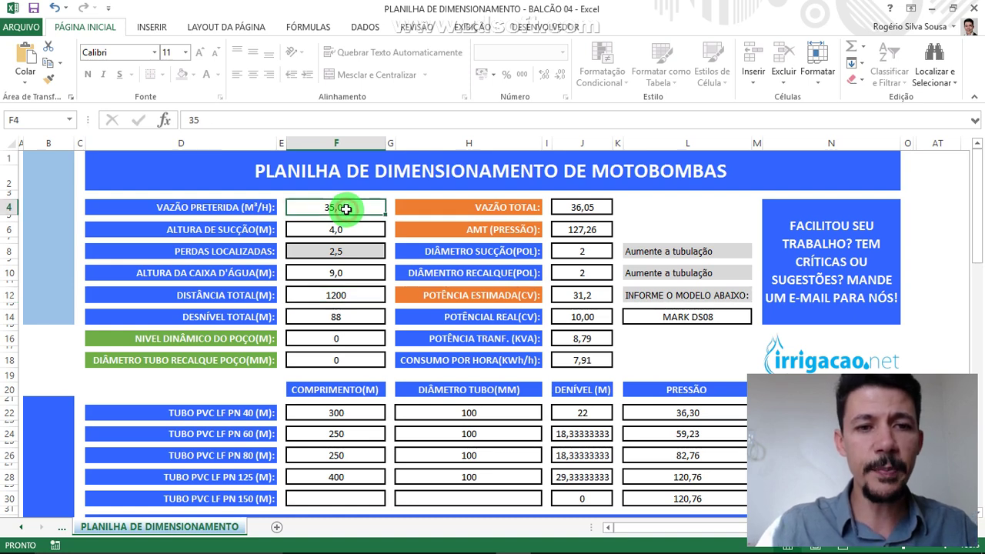
pyautogui.click(373, 182)
pyautogui.scroll(-1, 436, 300)
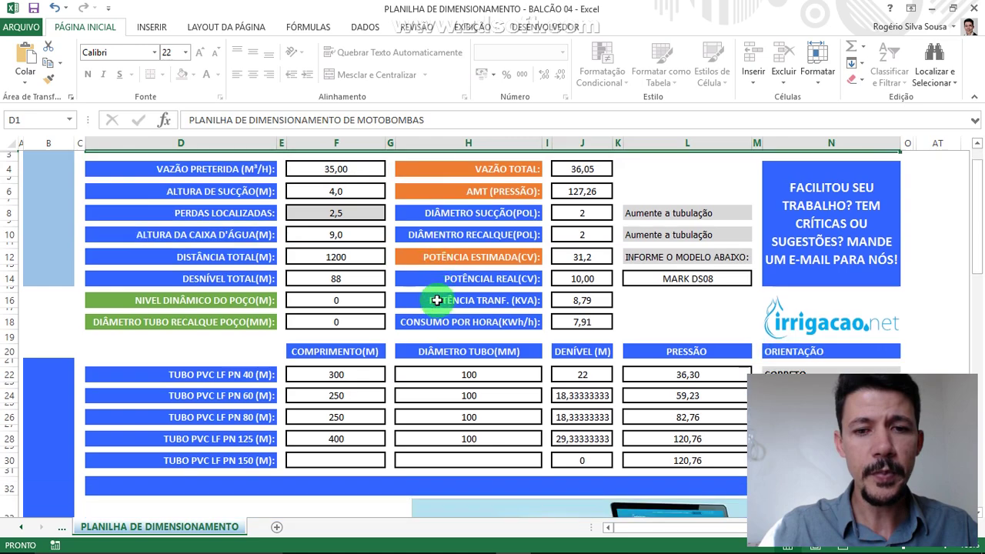
pyautogui.scroll(-8, 437, 300)
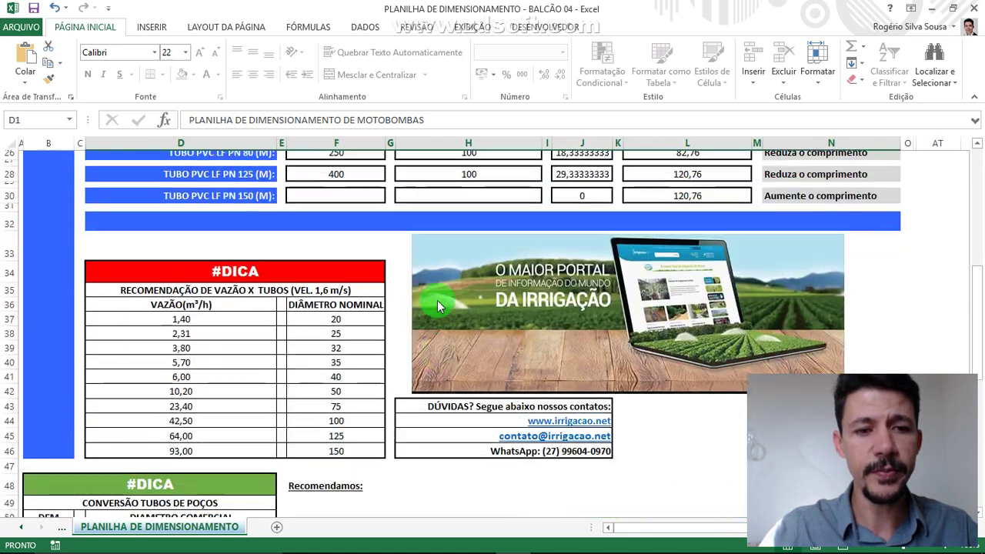
pyautogui.scroll(8, 437, 306)
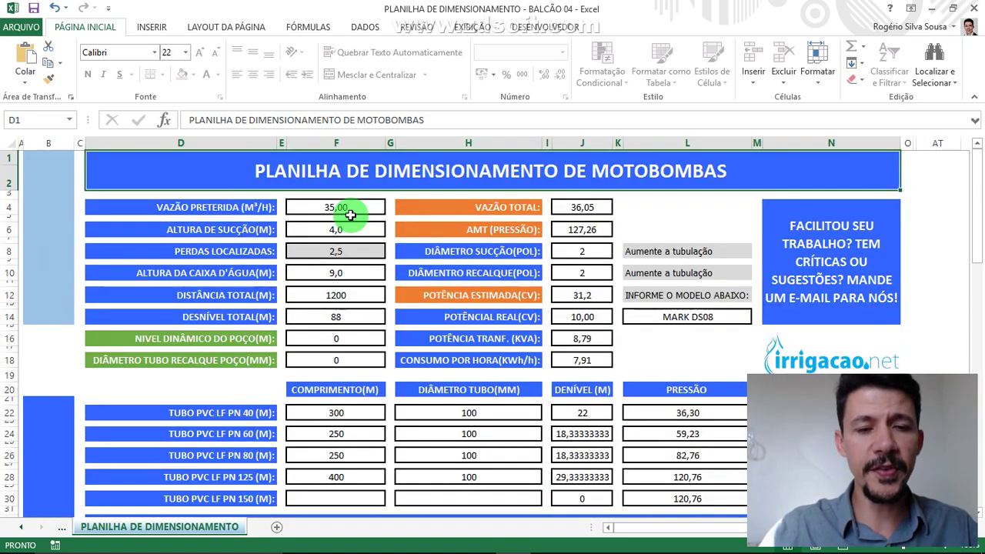
pyautogui.click(347, 209)
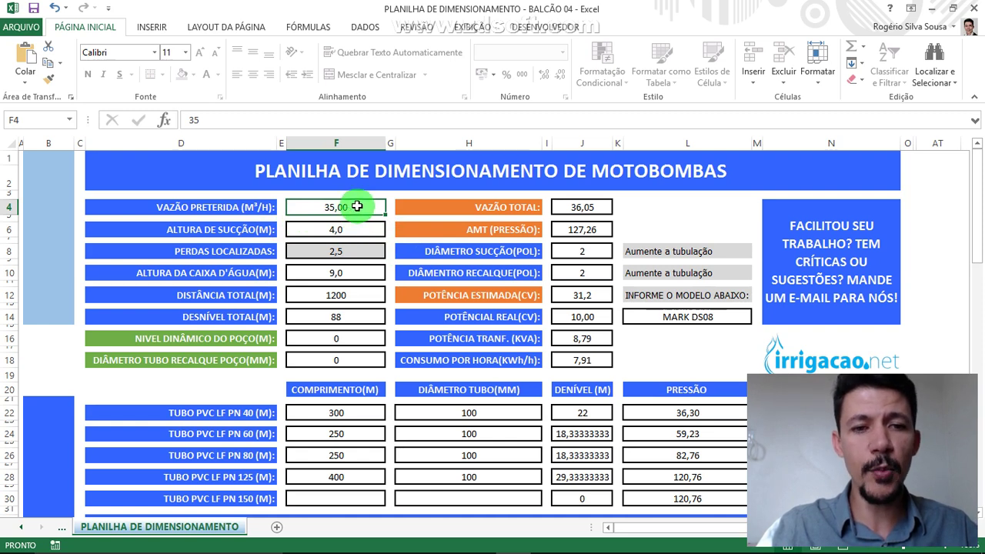
# - Switch to Google Earth Pro and examine the red measurement line from the river intake to the edge of the field
pyautogui.click(932, 9)
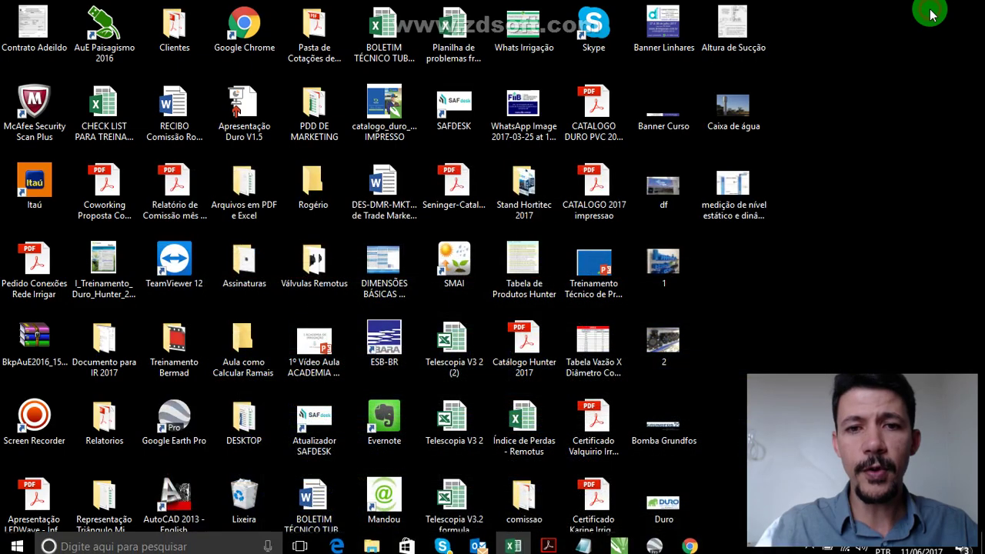
pyautogui.click(654, 546)
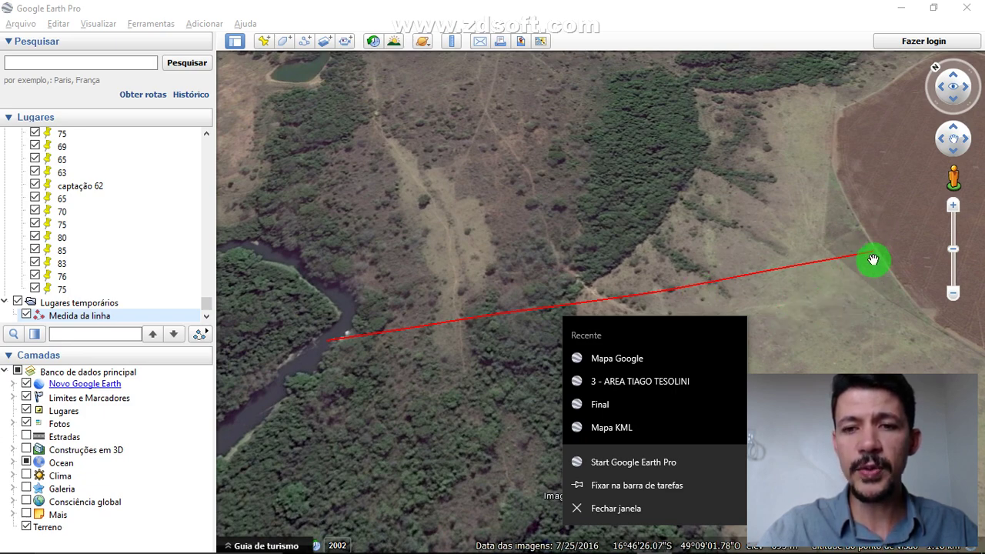
pyautogui.moveTo(870, 259); pyautogui.dragTo(859, 253)
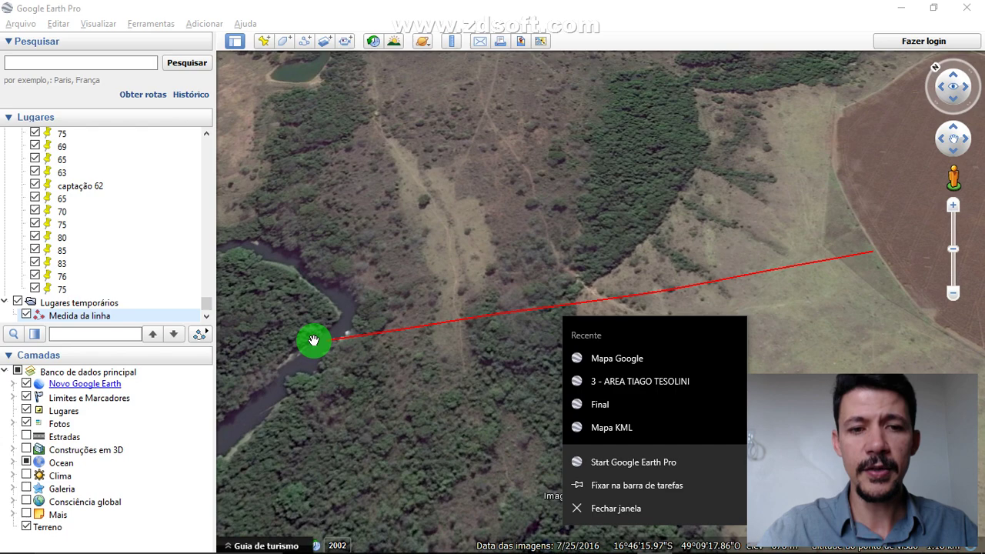
pyautogui.moveTo(340, 353); pyautogui.dragTo(321, 344)
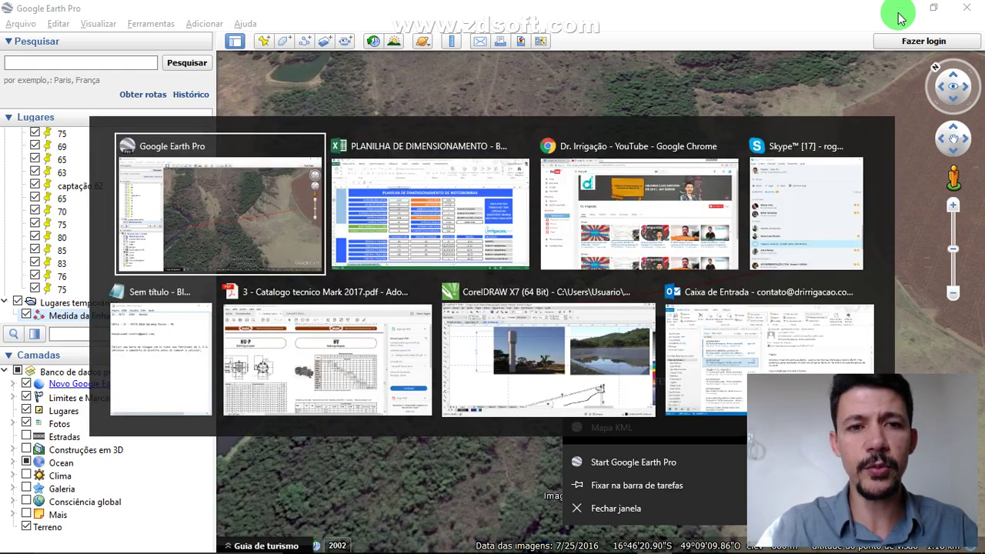
# - Return to the pump sizing workbook in Excel and review the total flow, AMT pressure, suction diameter and suction height cells
pyautogui.click(897, 11)
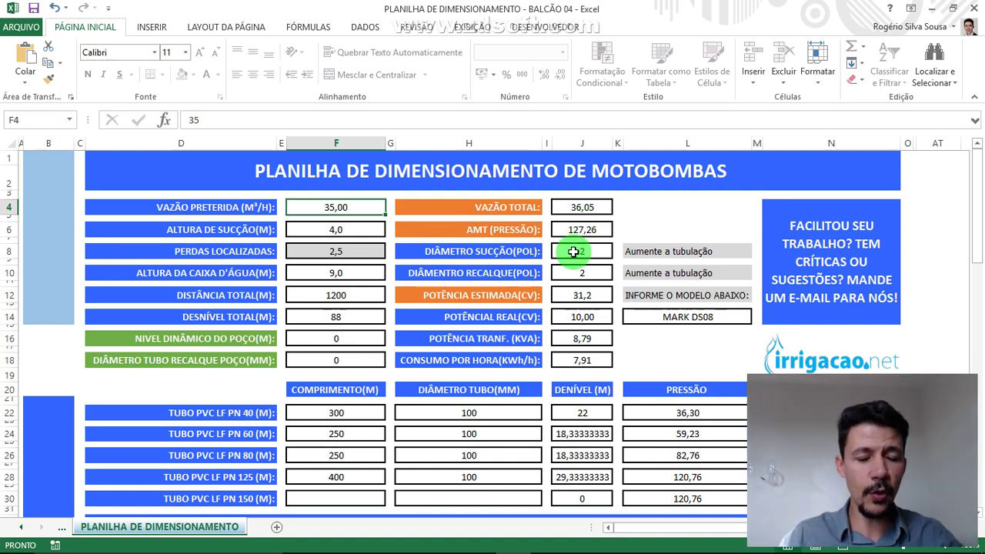
pyautogui.click(624, 218)
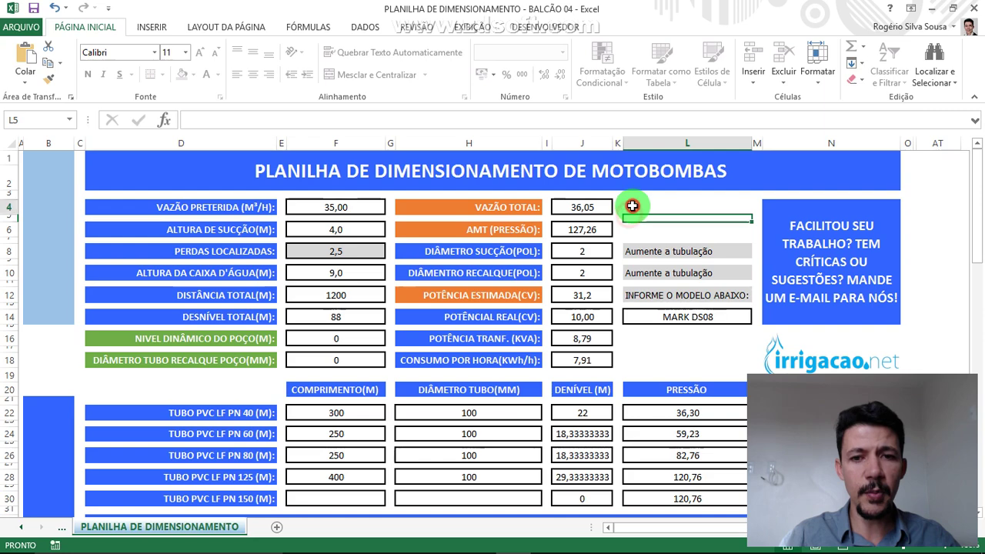
pyautogui.doubleClick(633, 208)
pyautogui.press('Return')
pyautogui.click(662, 231)
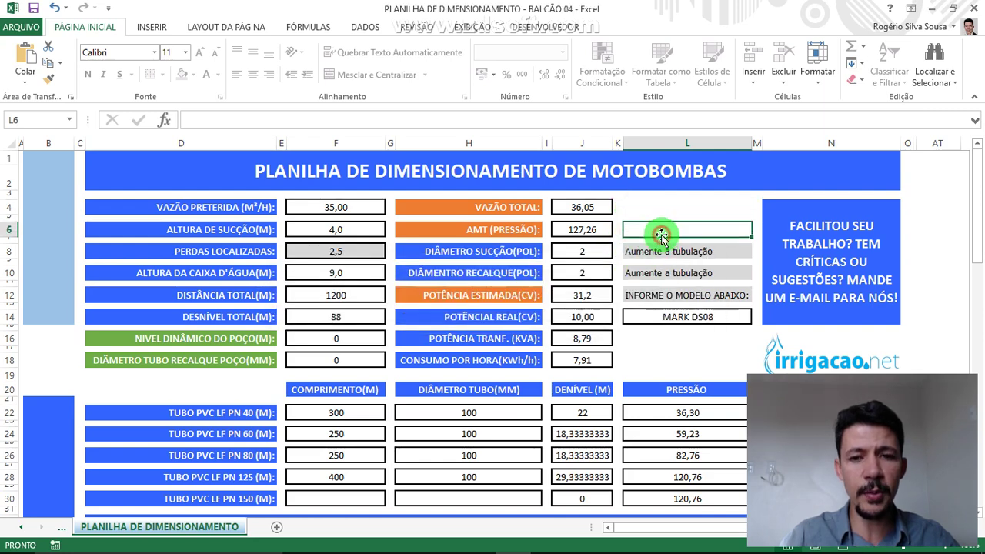
pyautogui.click(661, 229)
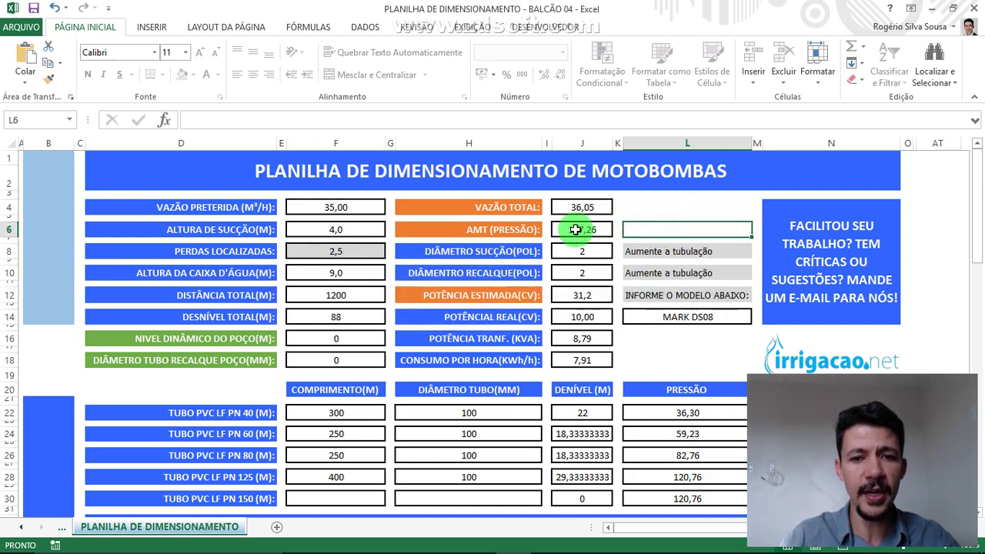
pyautogui.click(600, 251)
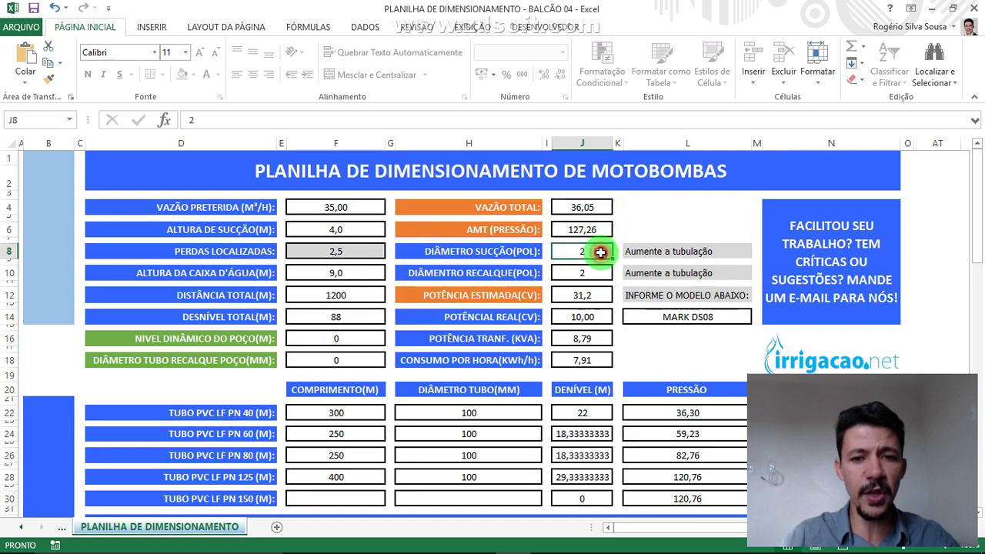
pyautogui.click(660, 216)
pyautogui.click(344, 228)
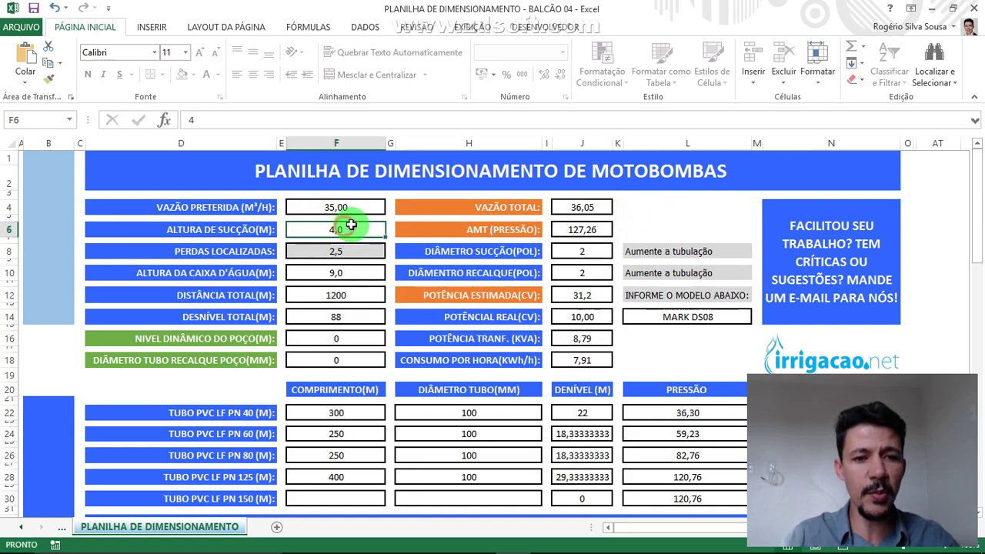
# - Clear the desired flow, suction height, water tank height, total distance and total level difference values from the pump sizing inputs
pyautogui.click(354, 208)
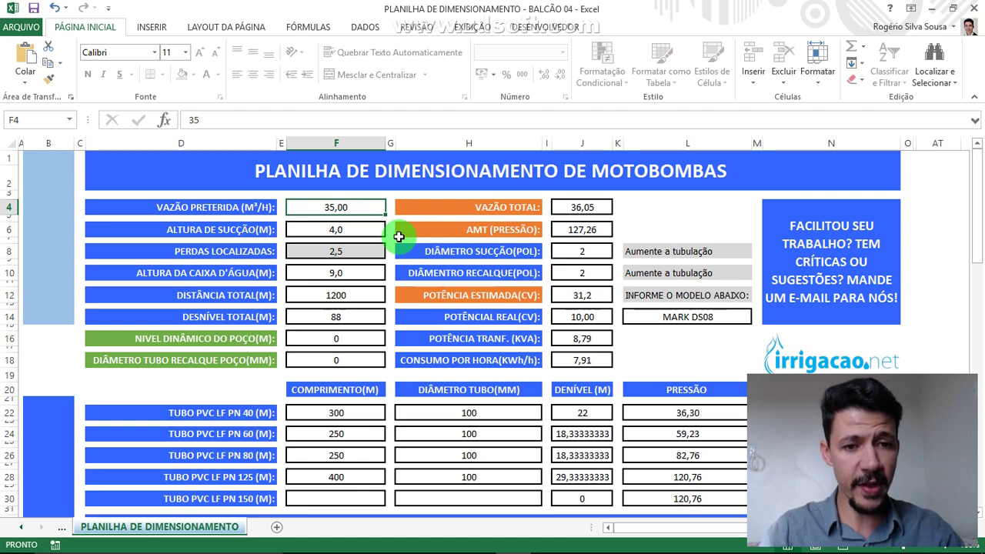
pyautogui.press('Delete')
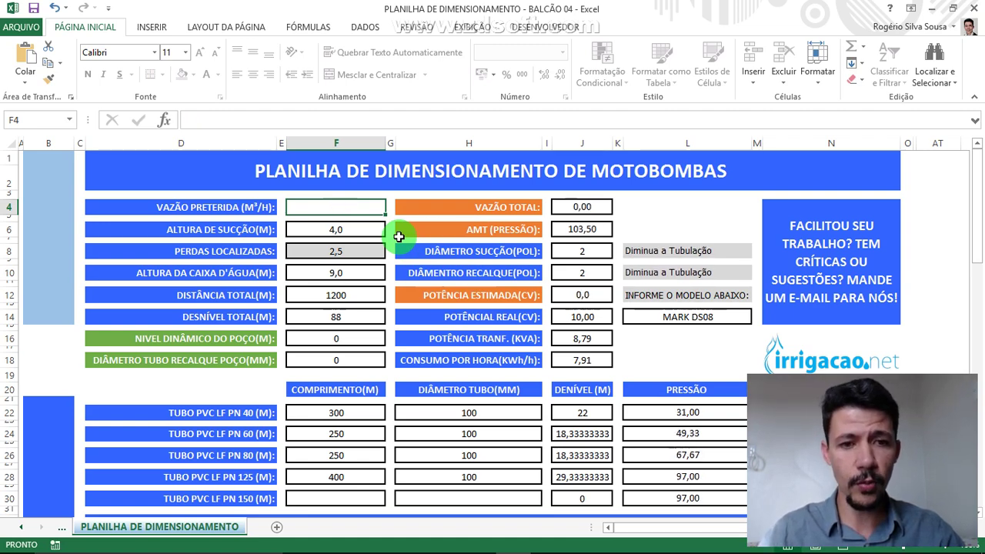
pyautogui.press('Down')
pyautogui.press('Delete')
pyautogui.press('Down')
pyautogui.press('Down')
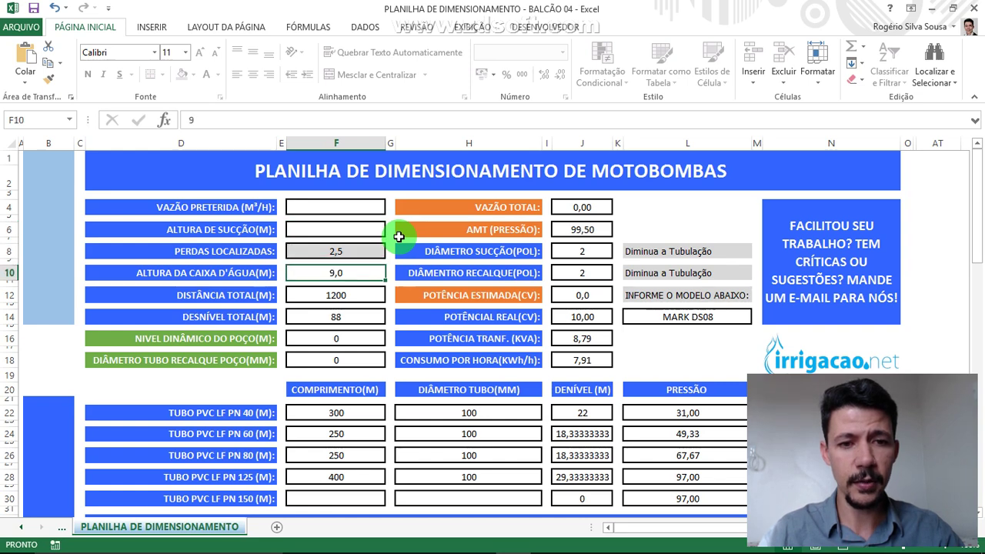
pyautogui.press('Delete')
pyautogui.press('Down')
pyautogui.press('Delete')
pyautogui.press('Down')
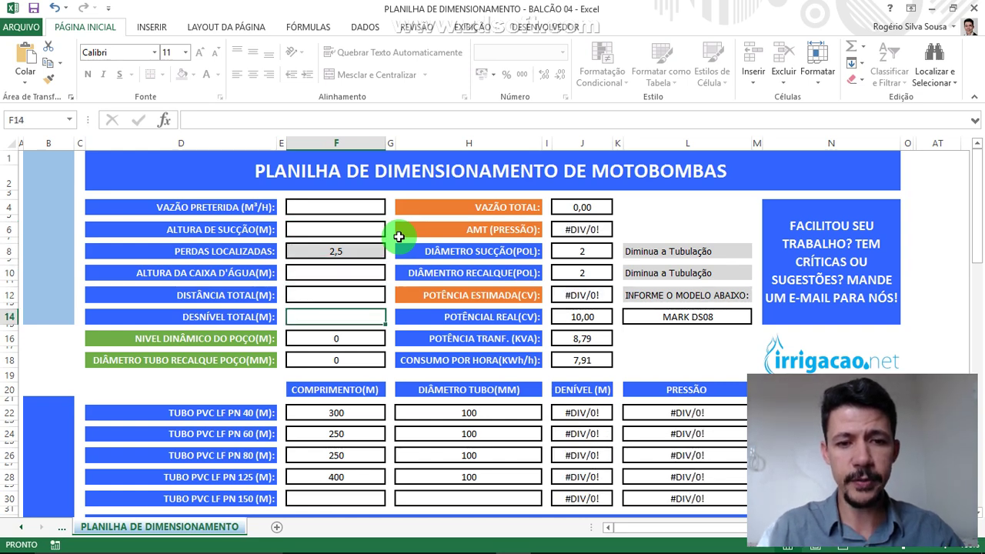
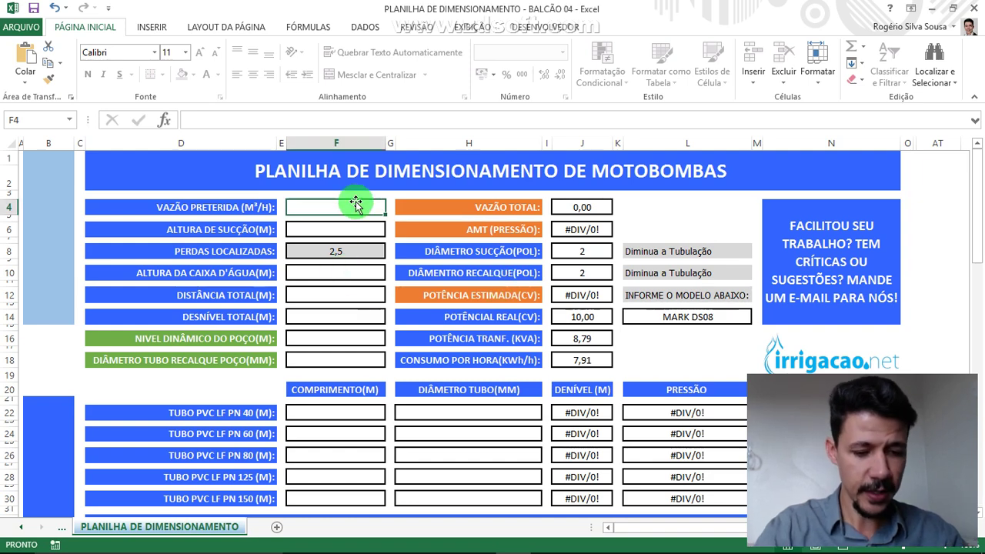
# - Enter a desired flow of 35 m³/h in the pump sizing inputs
pyautogui.write('3')
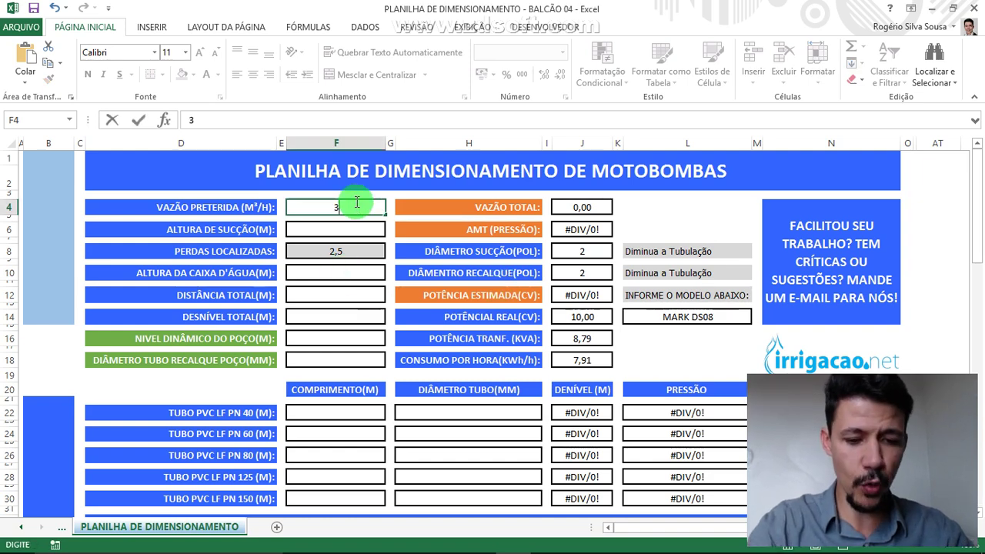
pyautogui.write('5')
pyautogui.press('Return')
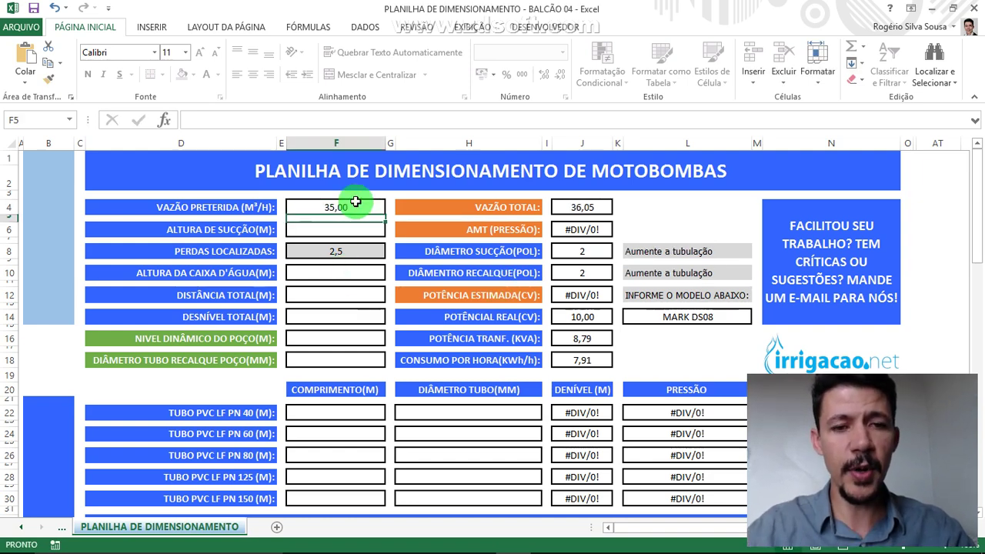
pyautogui.click(350, 206)
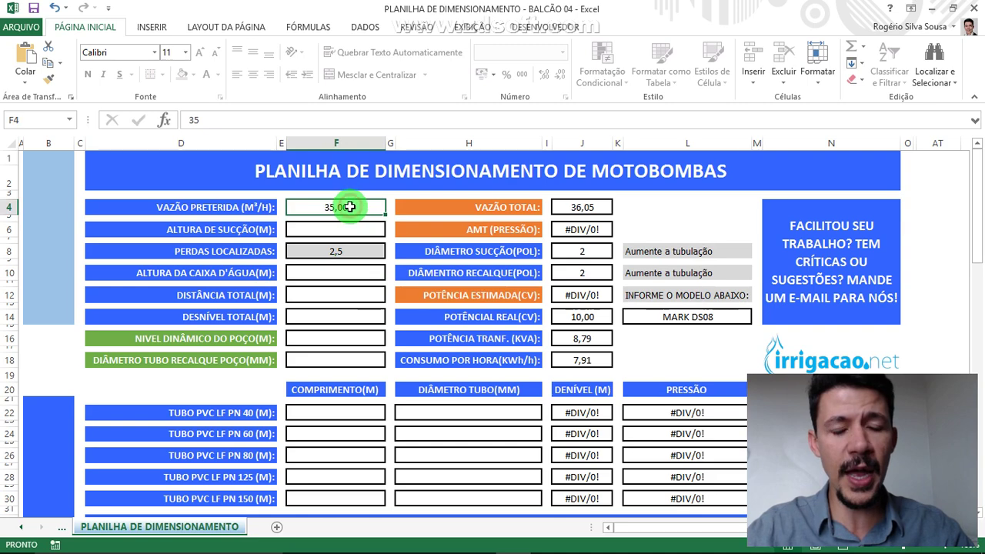
pyautogui.click(254, 207)
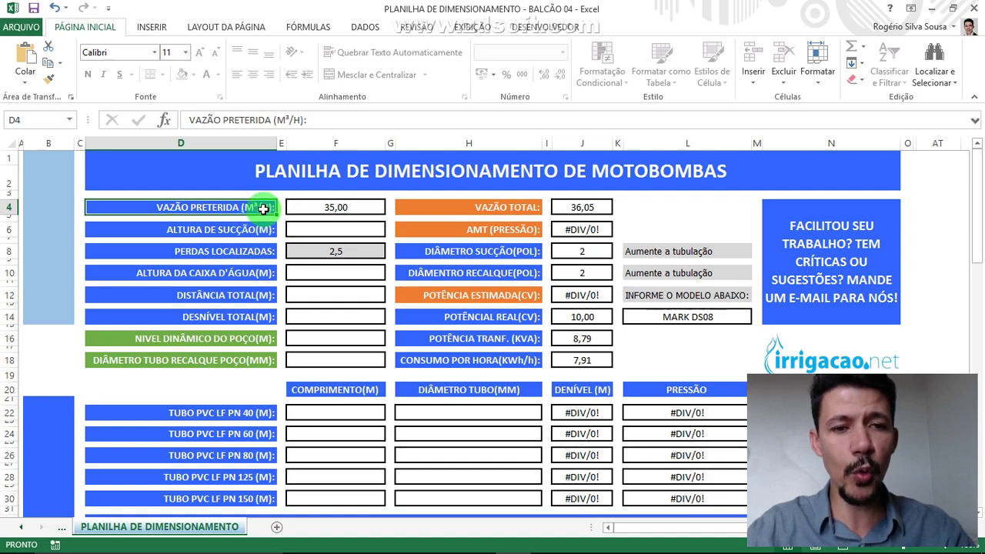
# - Switch to the Cartão de Visita.cdr drawing in CorelDRAW and examine the suction height dimension on the motor pump installation diagram
pyautogui.click(328, 235)
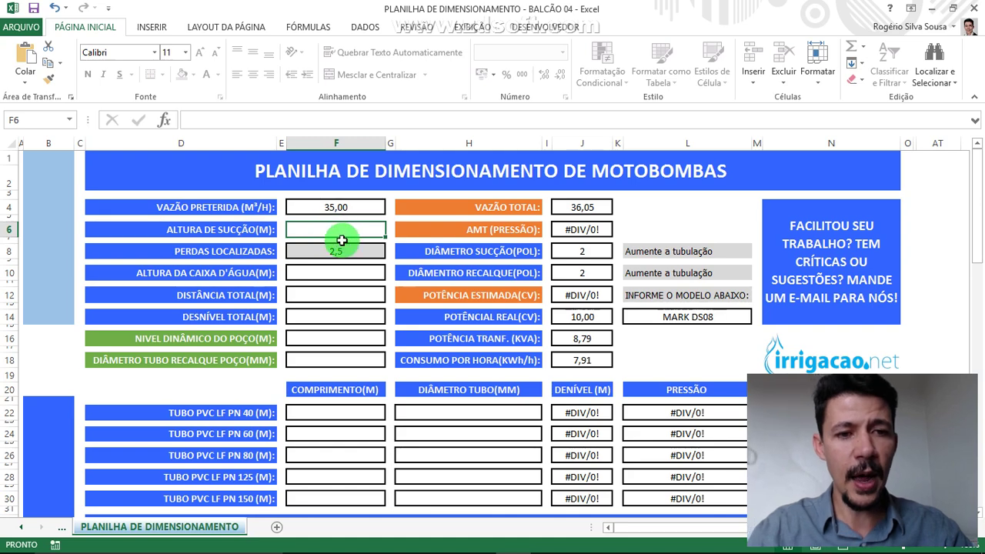
pyautogui.hotkey('alt', 'Tab')
pyautogui.hotkey('alt', 'Tab')
pyautogui.hotkey('alt', 'Tab')
pyautogui.hotkey('alt', 'Tab')
pyautogui.hotkey('alt', 'Tab')
pyautogui.hotkey('alt', 'Tab')
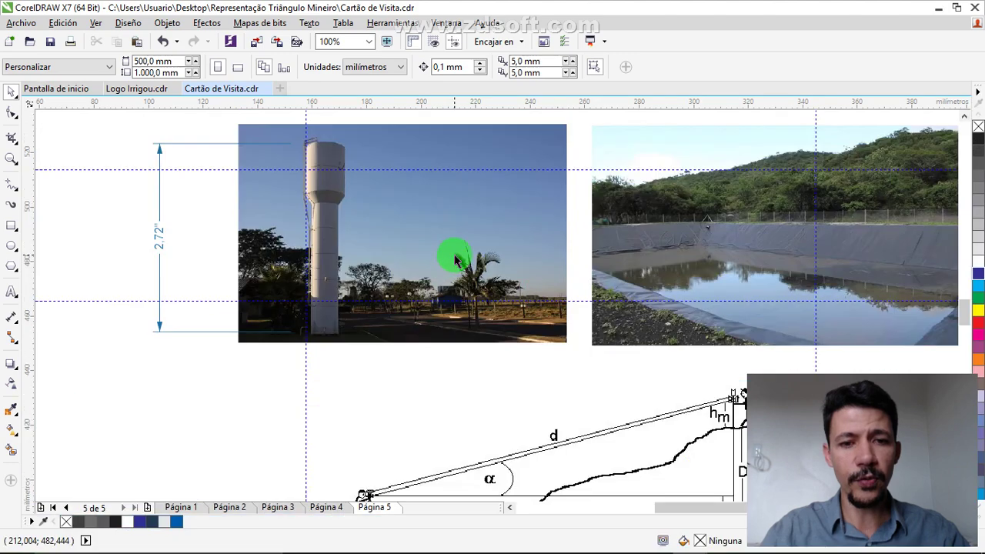
pyautogui.scroll(-2, 449, 268)
pyautogui.scroll(2, 488, 204)
pyautogui.scroll(3, 450, 224)
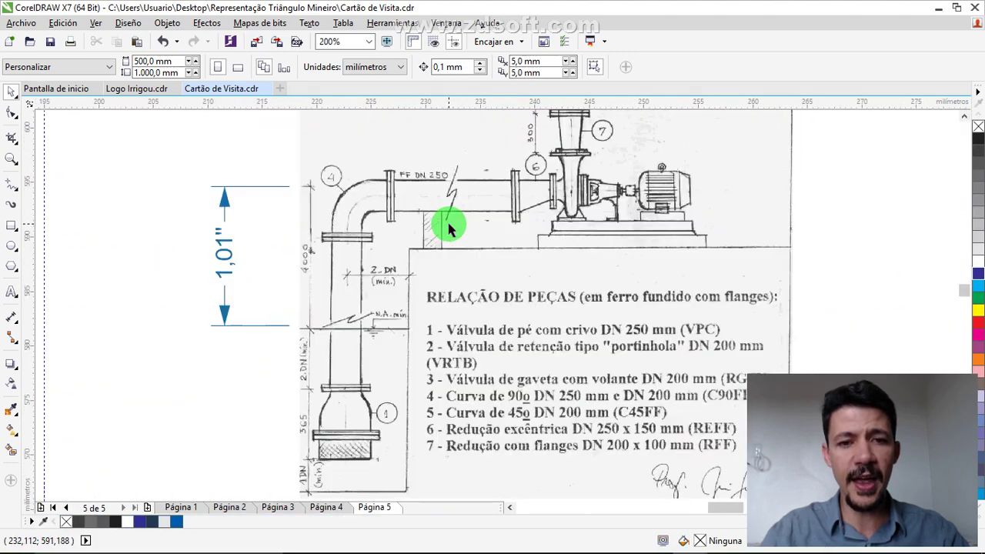
pyautogui.scroll(-1, 448, 306)
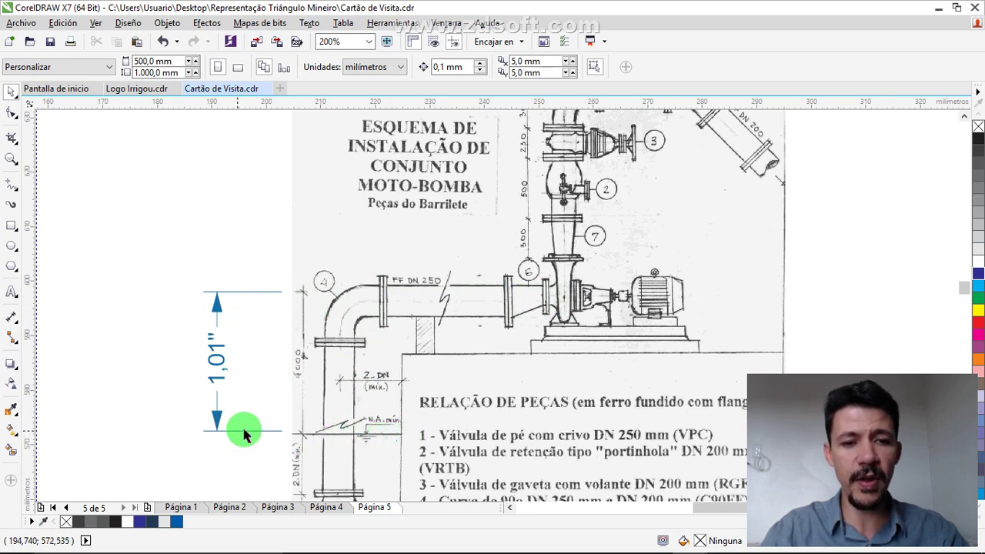
# - Return to the pump sizing workbook in Excel and set the suction height to 4 m
pyautogui.hotkey('alt', 'Tab')
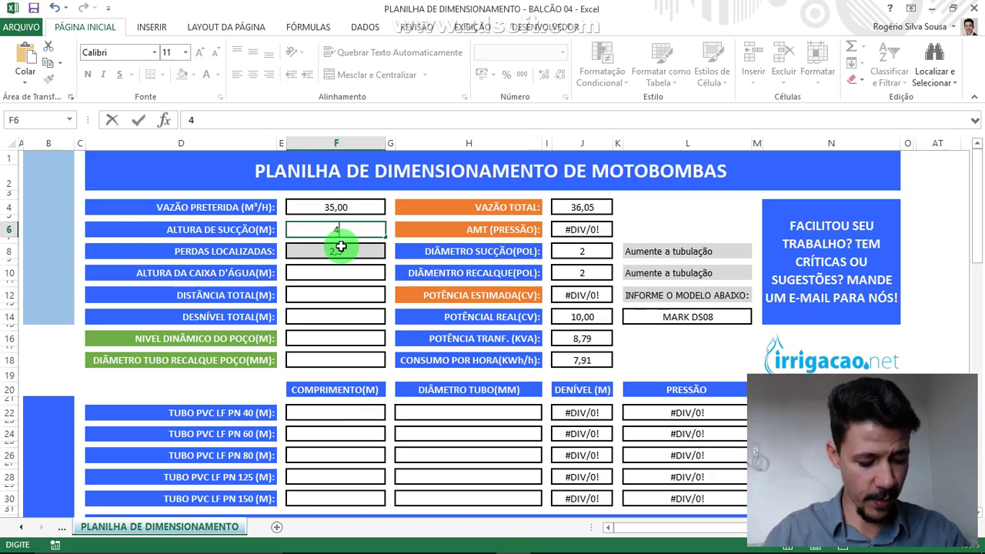
pyautogui.press('Return')
pyautogui.press('Return')
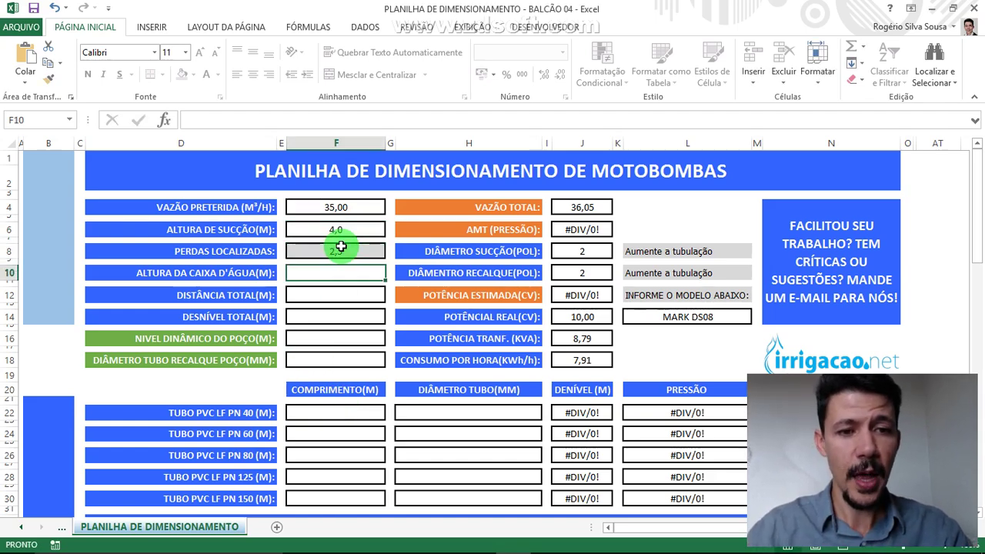
# - Switch back to CorelDRAW and examine the water tower photo and its height dimension from base to top
pyautogui.hotkey('alt', 'Tab')
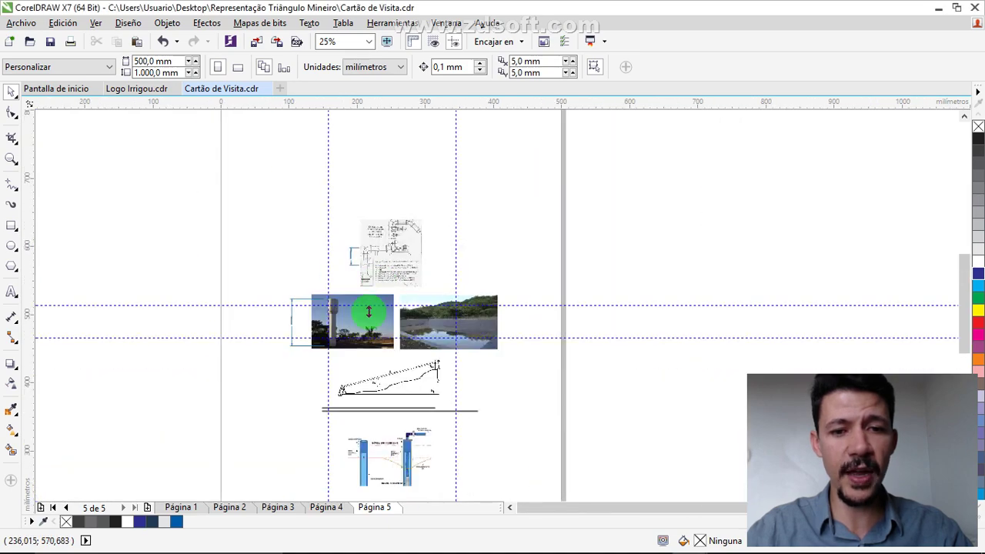
pyautogui.scroll(5, 365, 319)
pyautogui.scroll(-2, 311, 330)
pyautogui.moveTo(315, 313); pyautogui.dragTo(418, 312)
pyautogui.scroll(2, 332, 321)
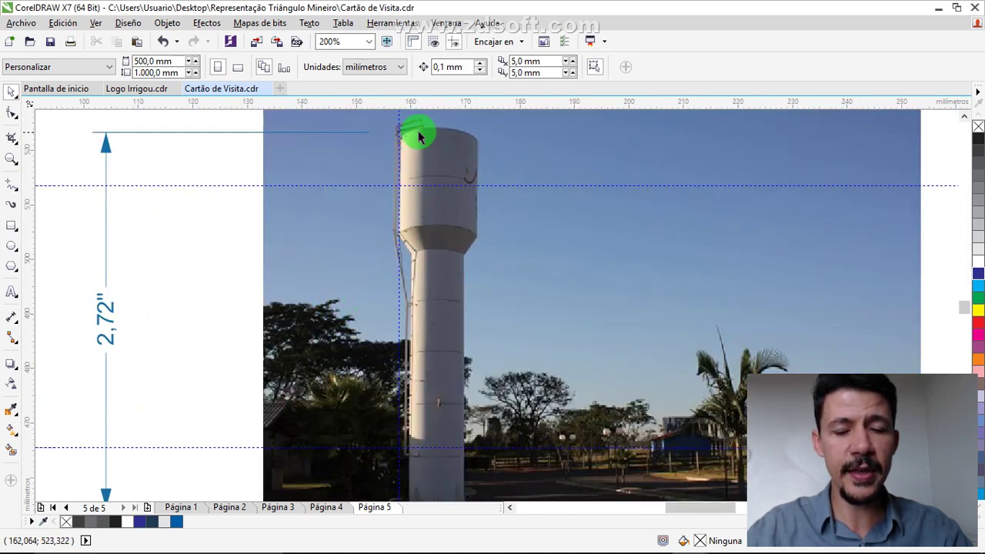
pyautogui.scroll(-2, 421, 139)
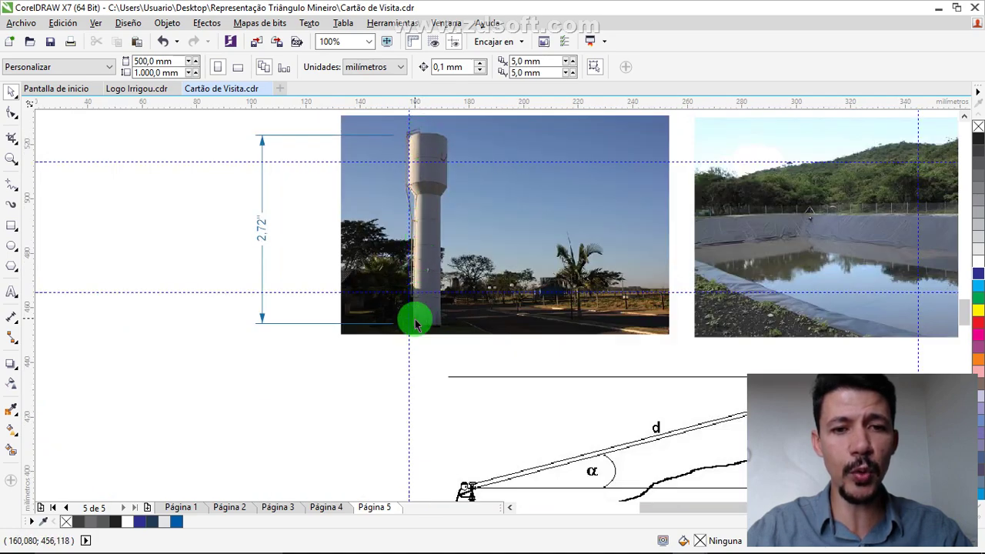
pyautogui.scroll(2, 440, 154)
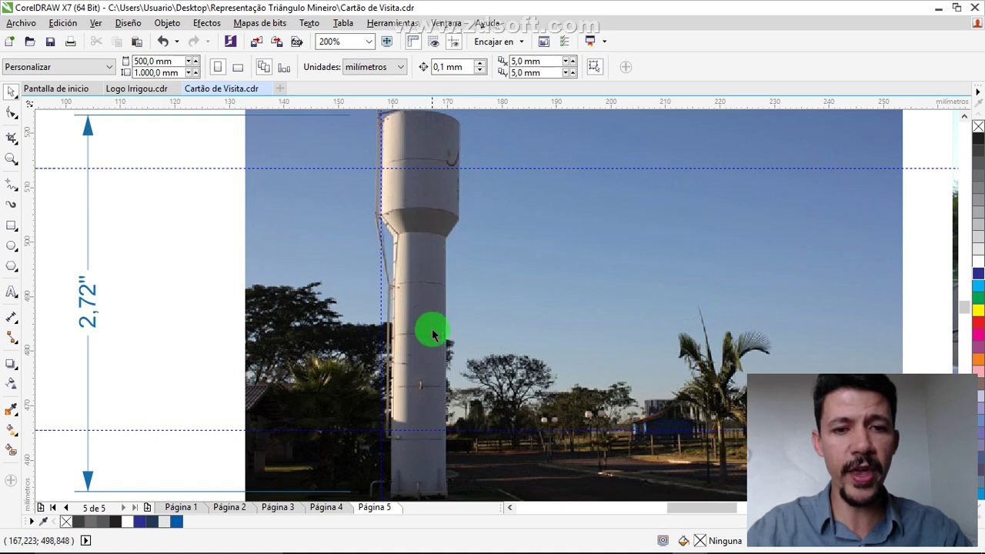
pyautogui.scroll(-2, 391, 285)
pyautogui.scroll(2, 397, 231)
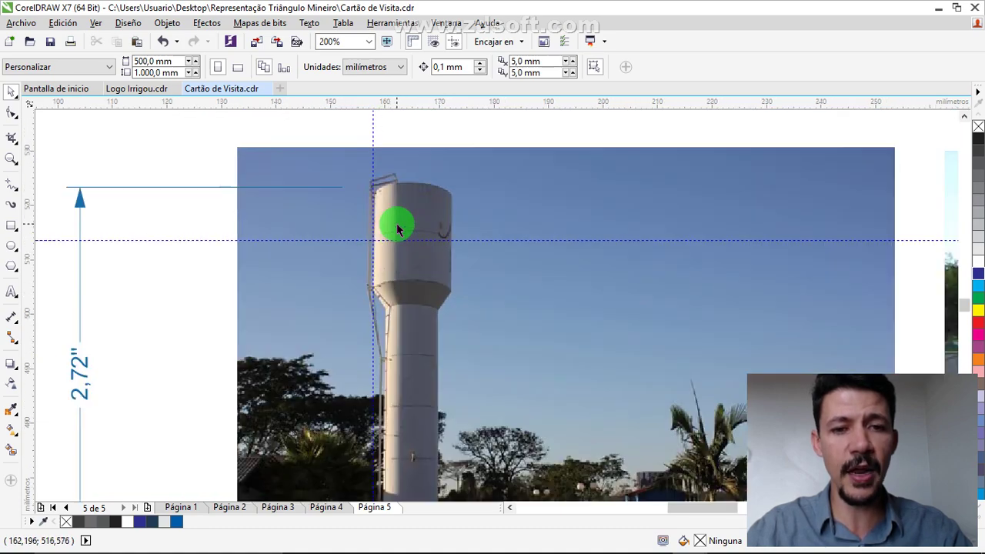
pyautogui.scroll(-2, 372, 249)
# - Examine the lined reservoir photo beside the water tower and compare it with the tower
pyautogui.hscroll(4, 154, 254)
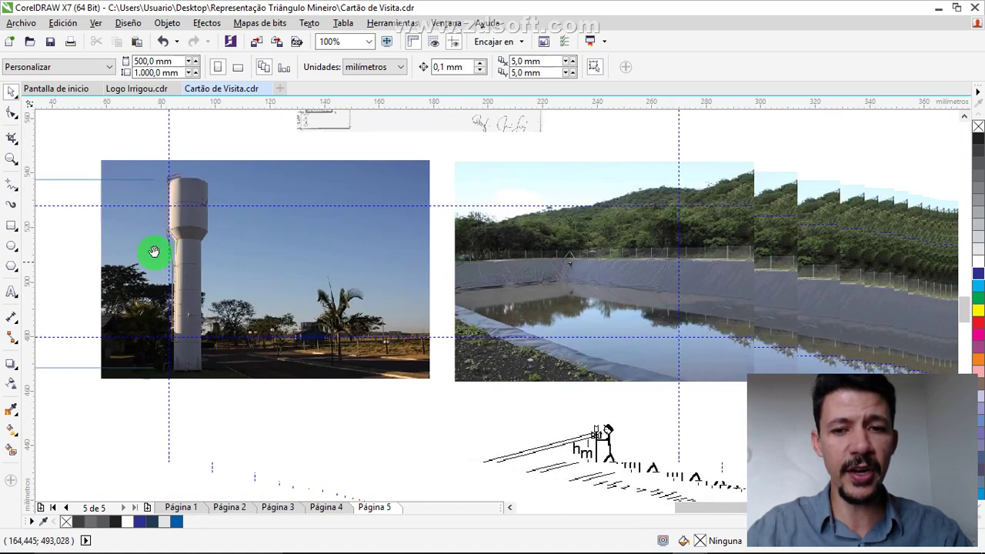
pyautogui.scroll(2, 562, 243)
pyautogui.scroll(-1, 444, 245)
pyautogui.scroll(1, 567, 264)
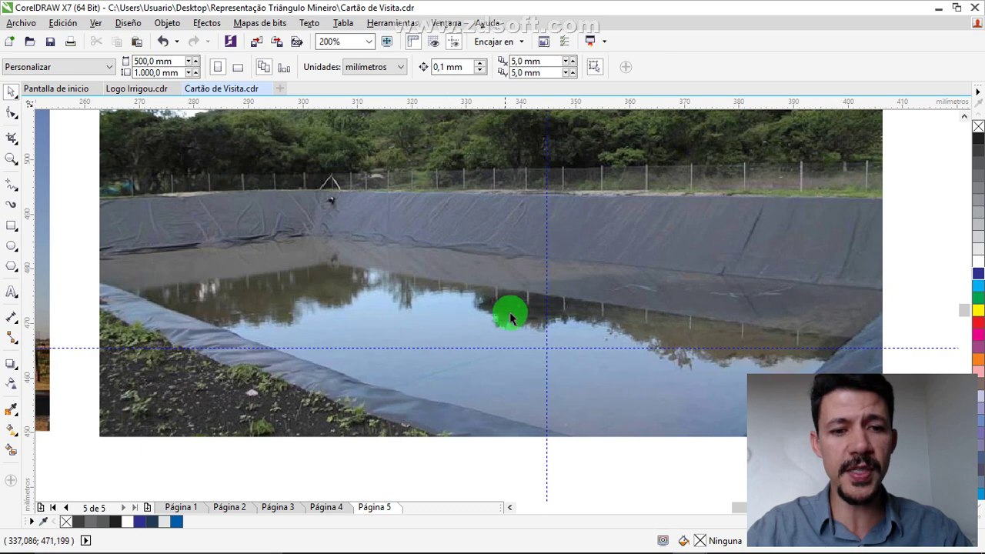
pyautogui.scroll(-1, 531, 323)
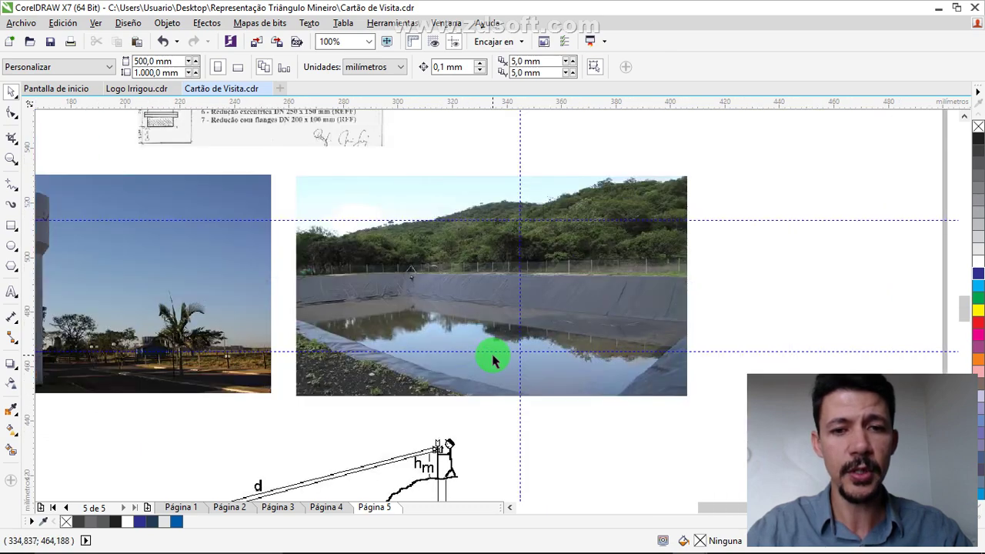
pyautogui.hscroll(-4, 493, 357)
pyautogui.scroll(1, 477, 290)
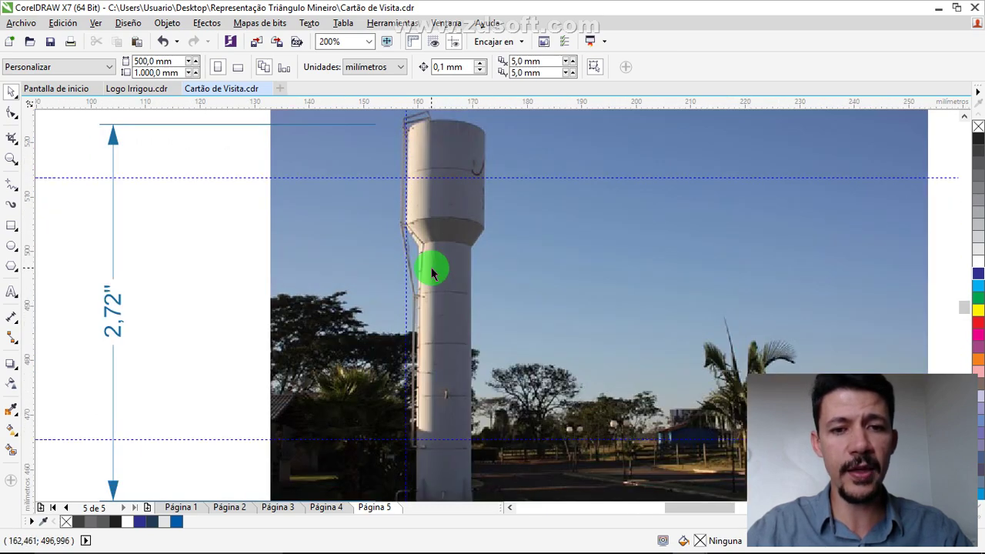
# - Return to the pump sizing workbook in Excel and set the water tank height to 9 m
pyautogui.hotkey('alt', 'Tab')
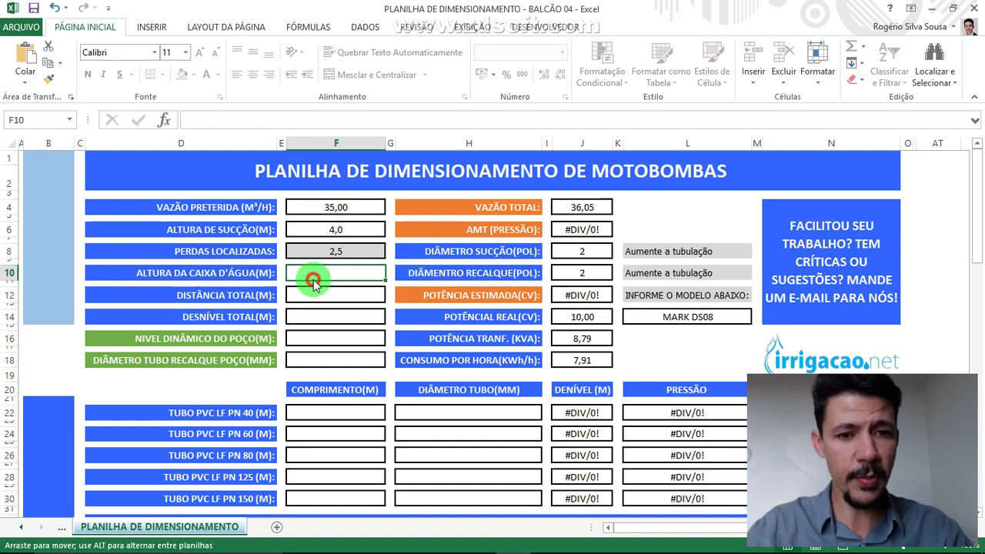
pyautogui.write('9')
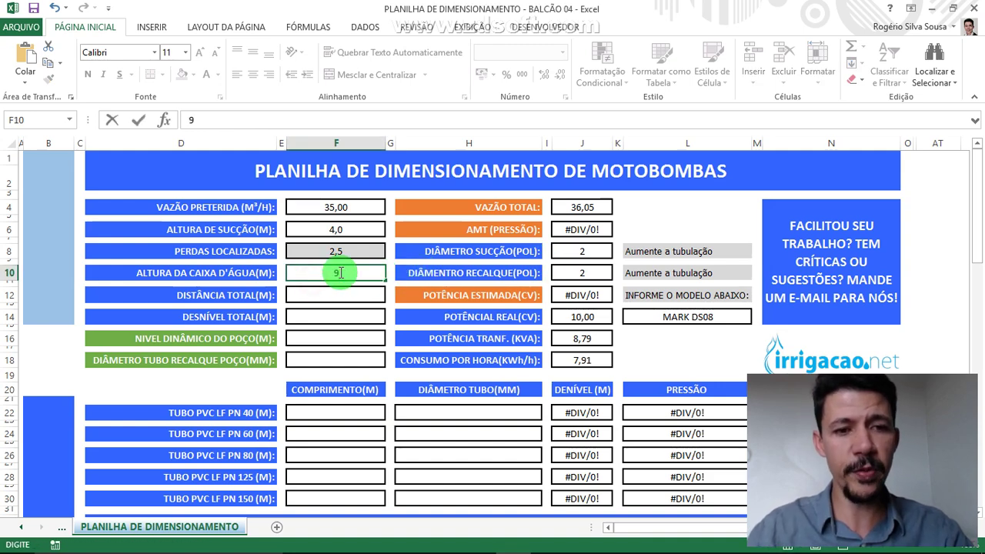
pyautogui.press('Return')
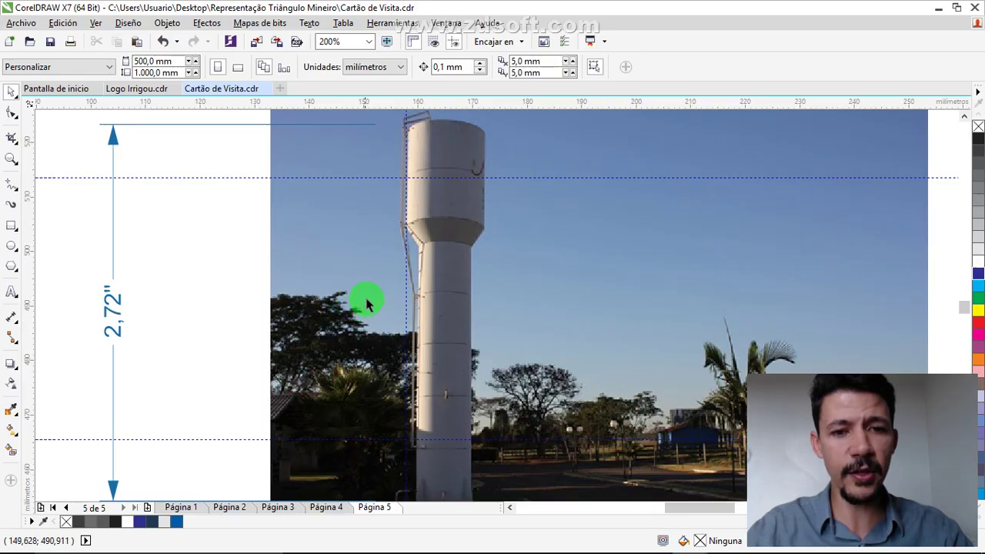
# - In the CorelDRAW document, examine the terrain survey diagram from the lower instrument station to the upper point, including distance and level difference
pyautogui.scroll(-10, 366, 304)
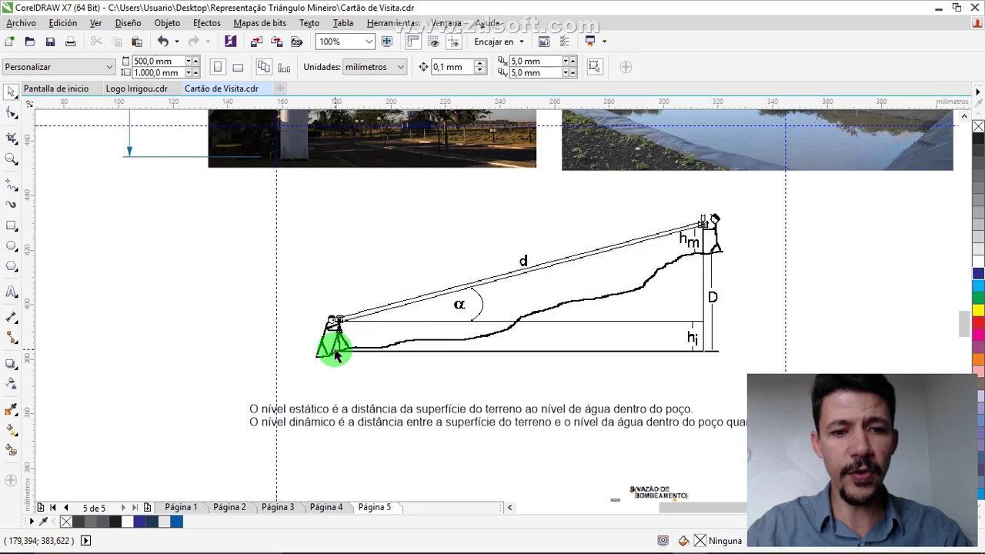
pyautogui.scroll(3, 333, 354)
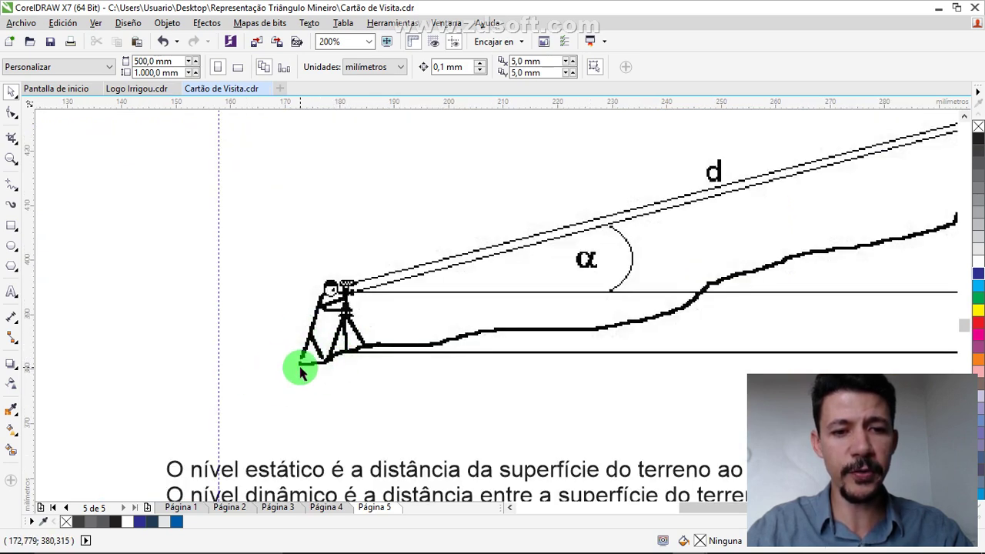
pyautogui.scroll(-2, 301, 371)
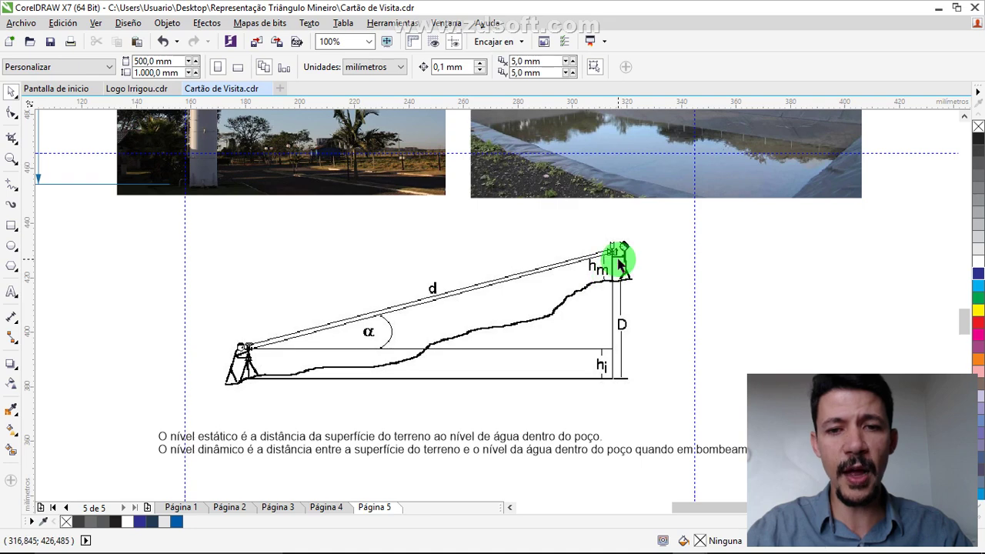
pyautogui.scroll(2, 618, 262)
pyautogui.scroll(-2, 585, 281)
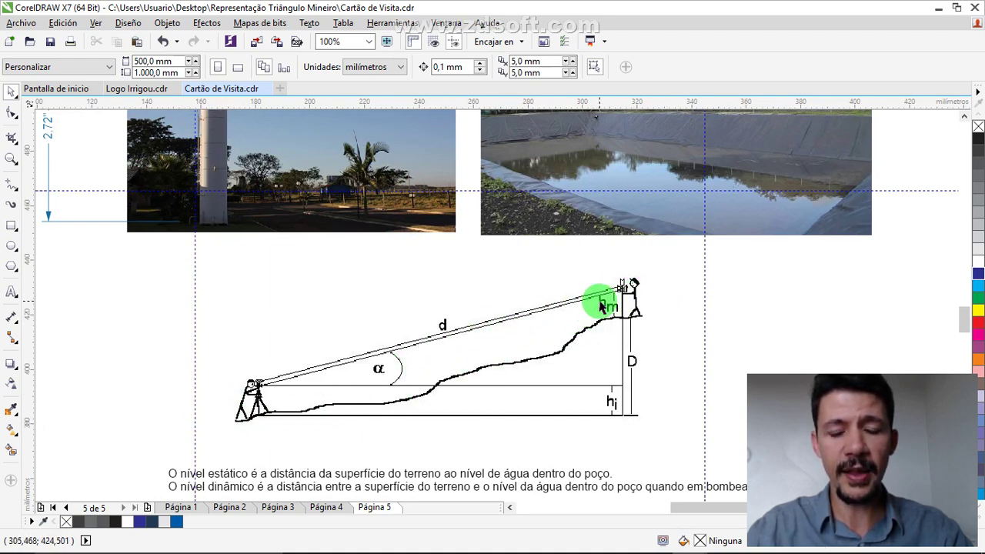
# - Return to the pump sizing workbook in Excel and set the total distance to 1200 m
pyautogui.hotkey('alt', 'Tab')
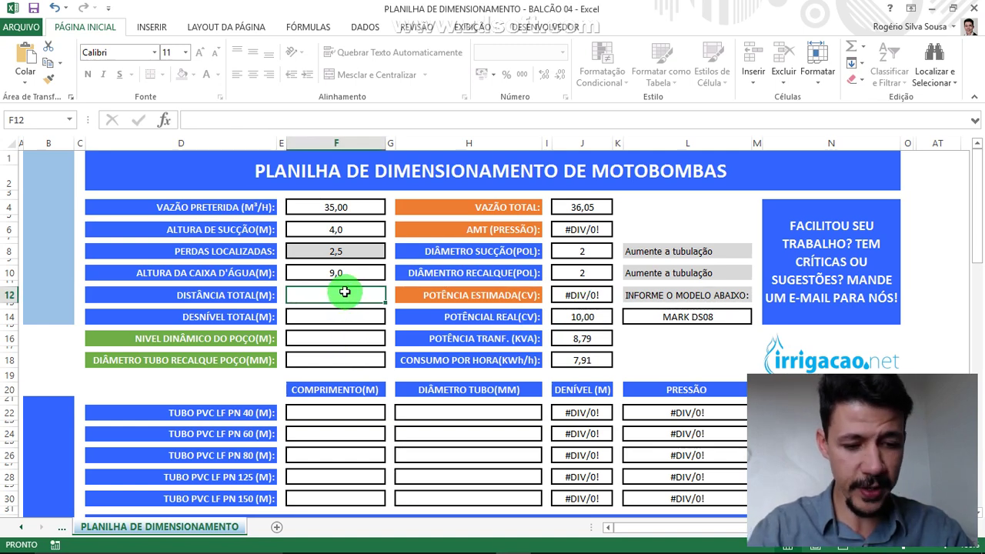
pyautogui.write('1200')
pyautogui.press('Return')
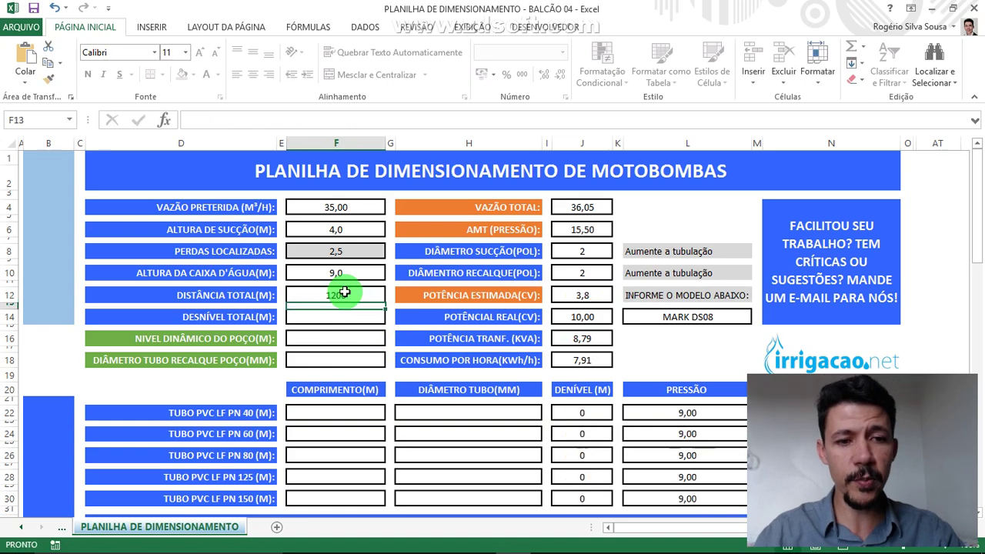
pyautogui.press('Return')
# - Review the water tank height and total distance entries with their labels, ending on the total level difference cell
pyautogui.click(343, 293)
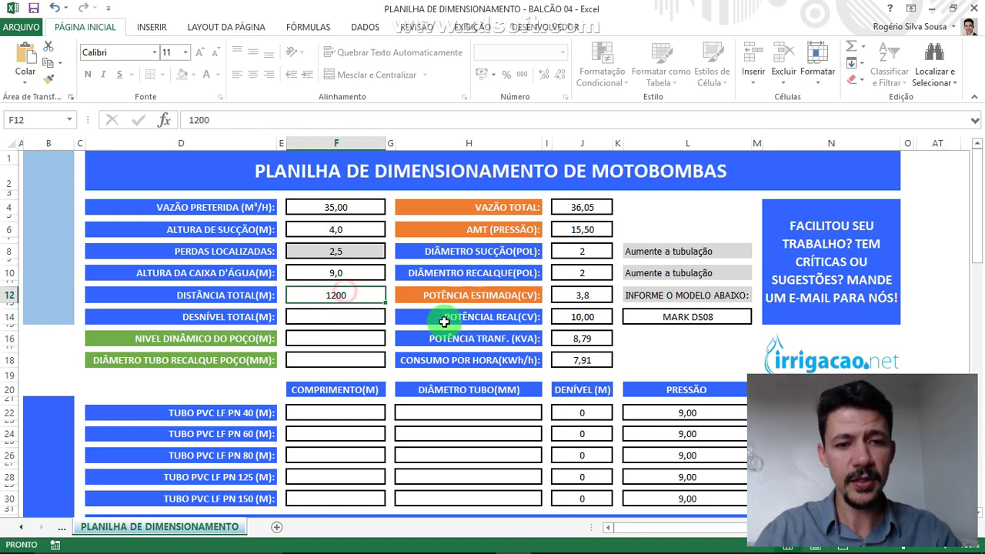
pyautogui.click(263, 296)
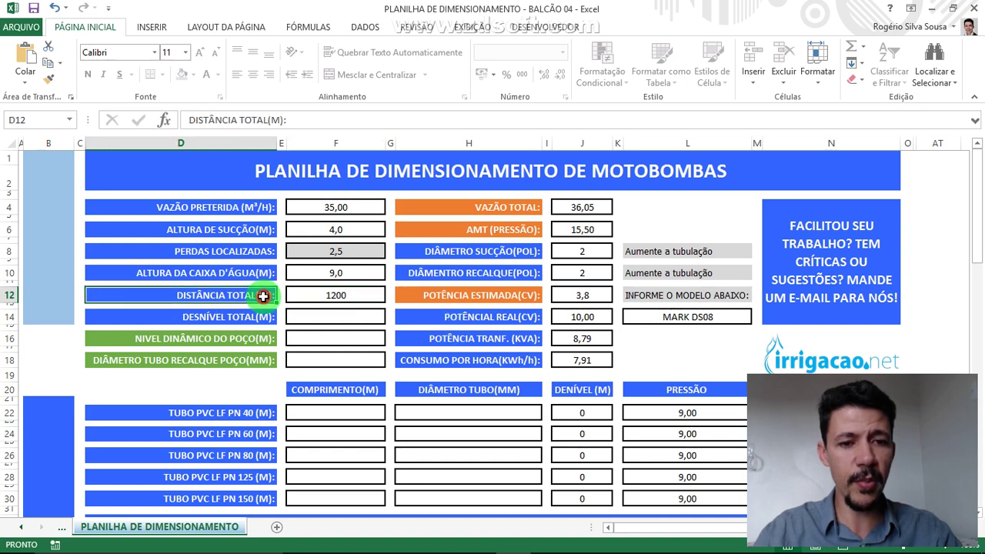
pyautogui.click(261, 275)
pyautogui.click(264, 296)
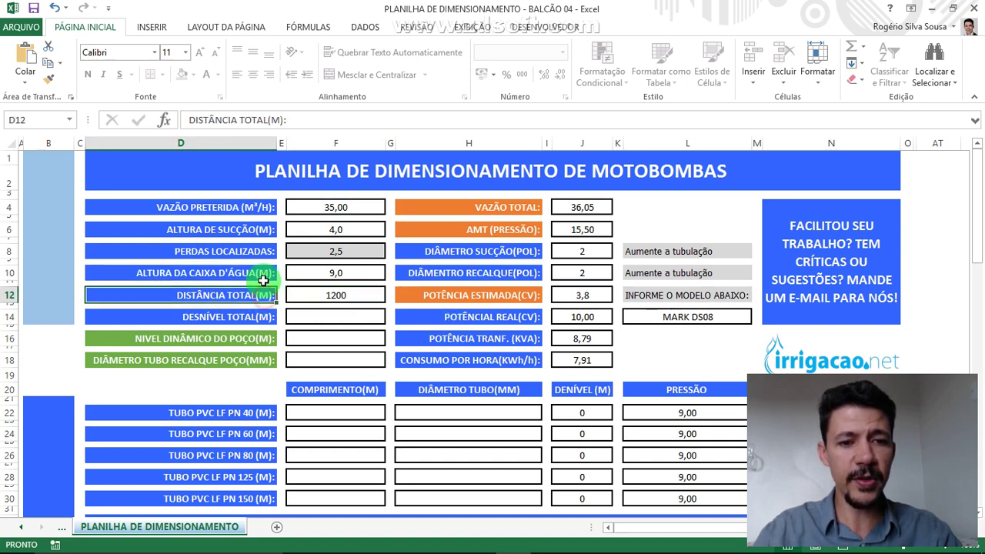
pyautogui.click(260, 275)
pyautogui.click(269, 299)
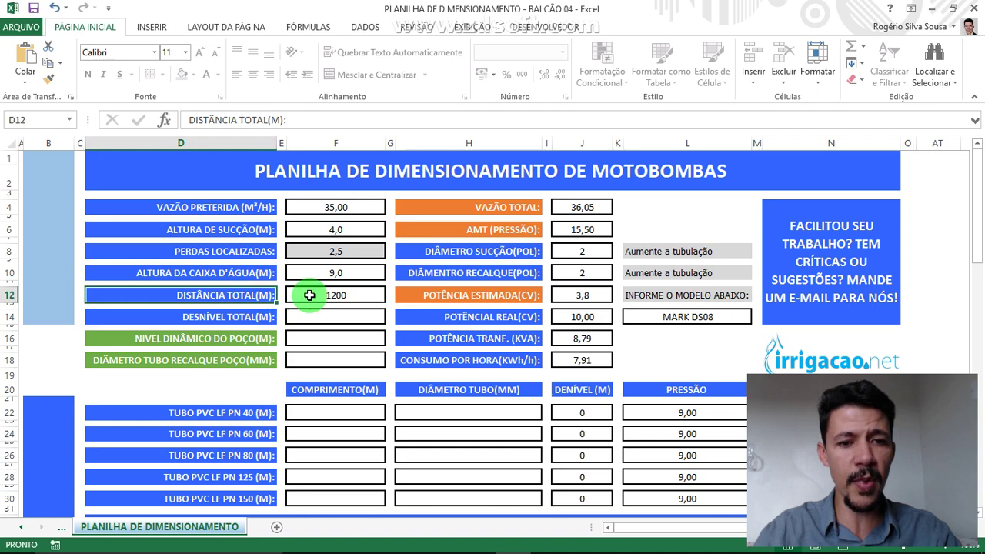
pyautogui.click(308, 294)
pyautogui.click(306, 273)
pyautogui.click(308, 293)
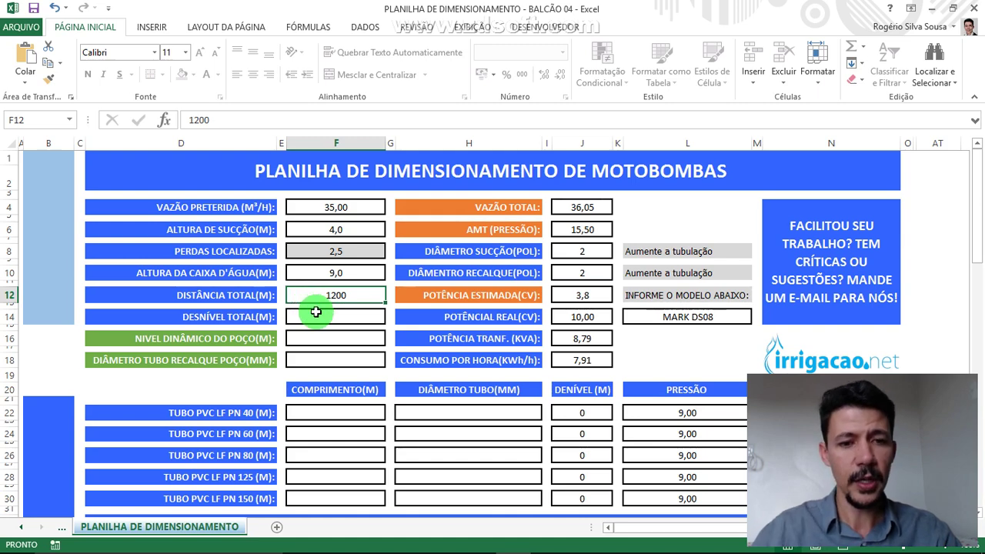
pyautogui.click(318, 313)
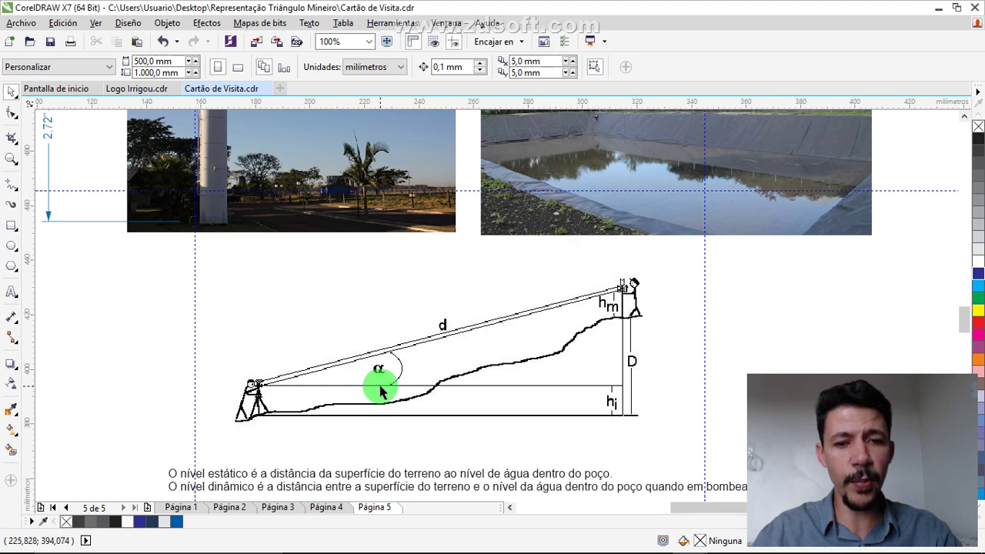
# - Examine the level difference D between the lower and upper stations in the CorelDRAW terrain survey diagram
pyautogui.scroll(3, 378, 389)
pyautogui.moveTo(370, 389); pyautogui.dragTo(322, 378)
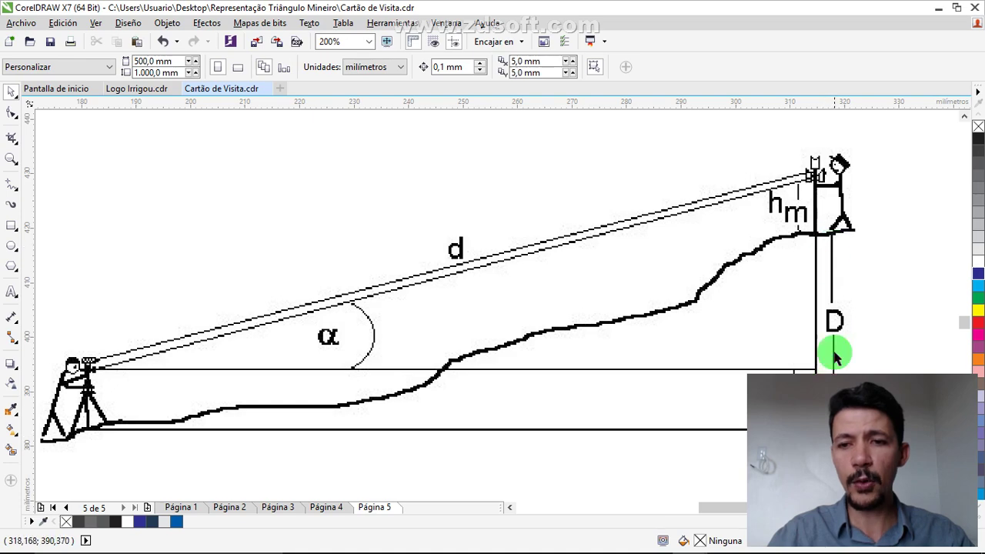
pyautogui.hscroll(-2, 136, 405)
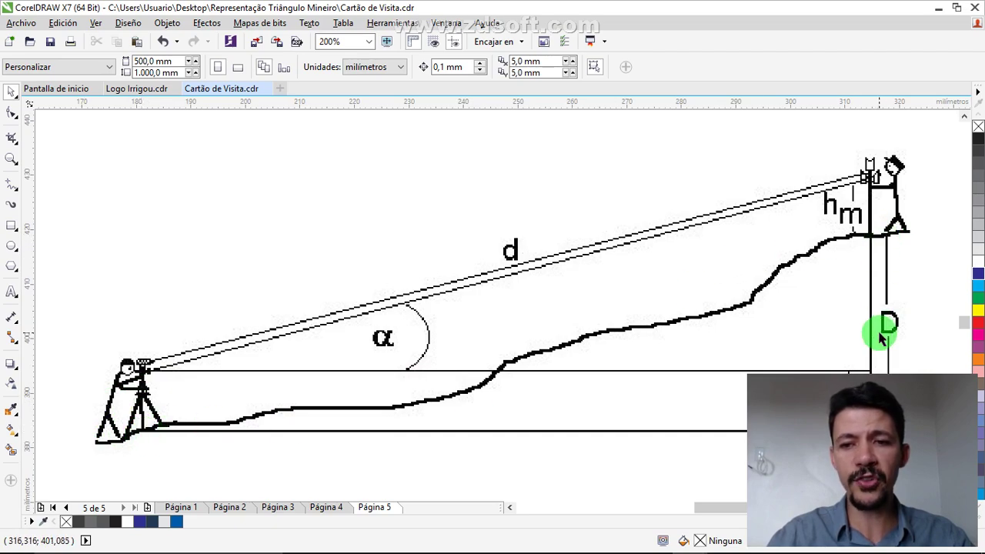
# - Return to the pump sizing workbook in Excel and set the total level difference to 88 m
pyautogui.hotkey('alt', 'Tab')
pyautogui.hotkey('alt', 'Tab')
pyautogui.hotkey('alt', 'Tab')
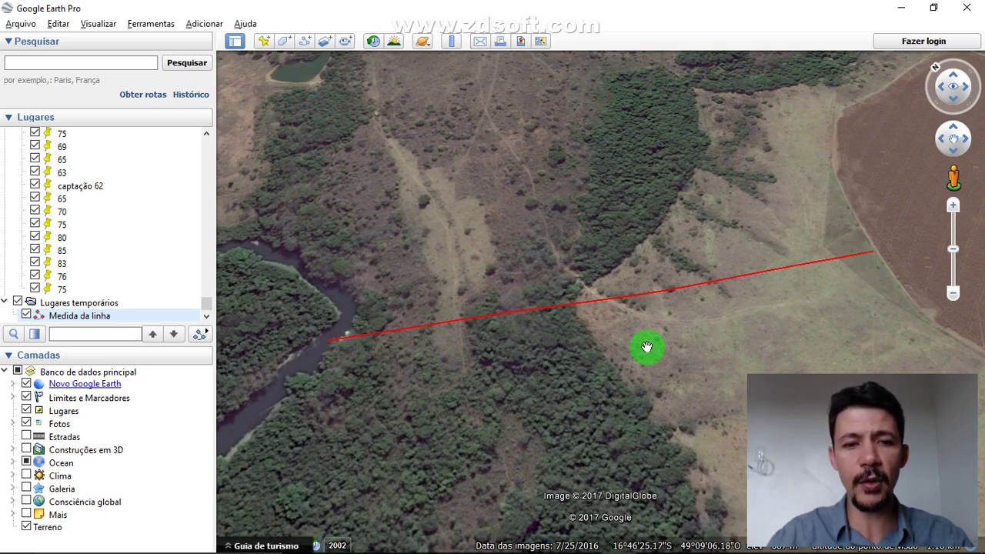
pyautogui.hotkey('alt', 'Tab')
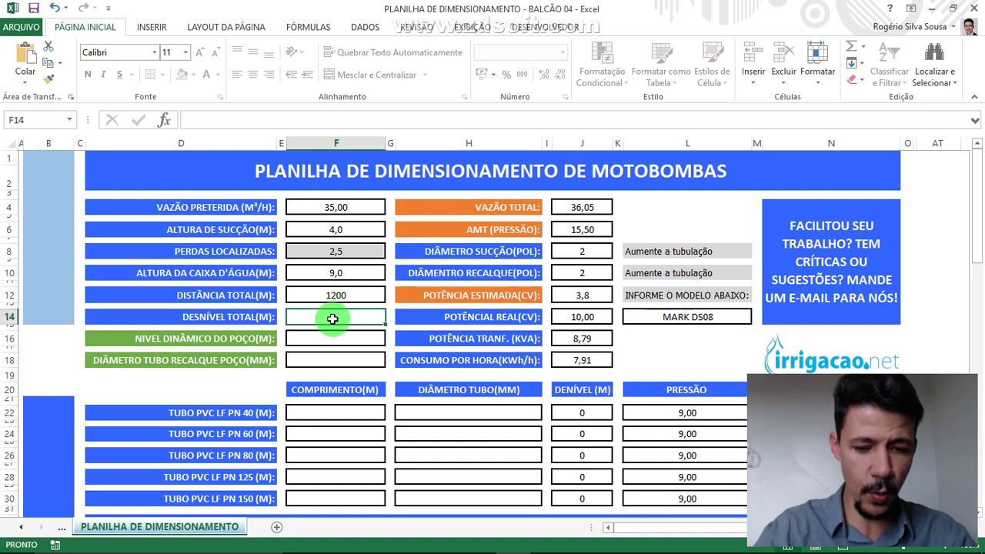
pyautogui.write('88')
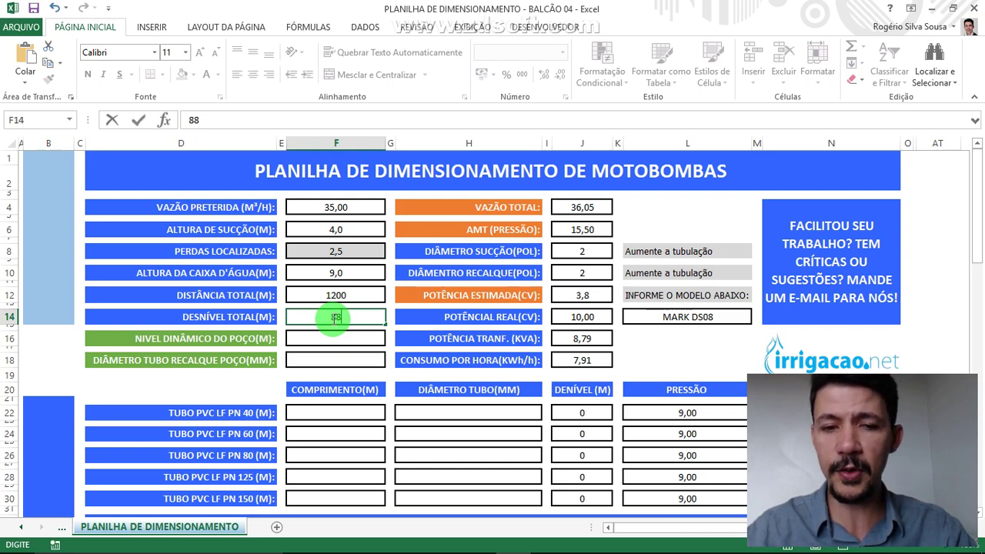
pyautogui.press('Return')
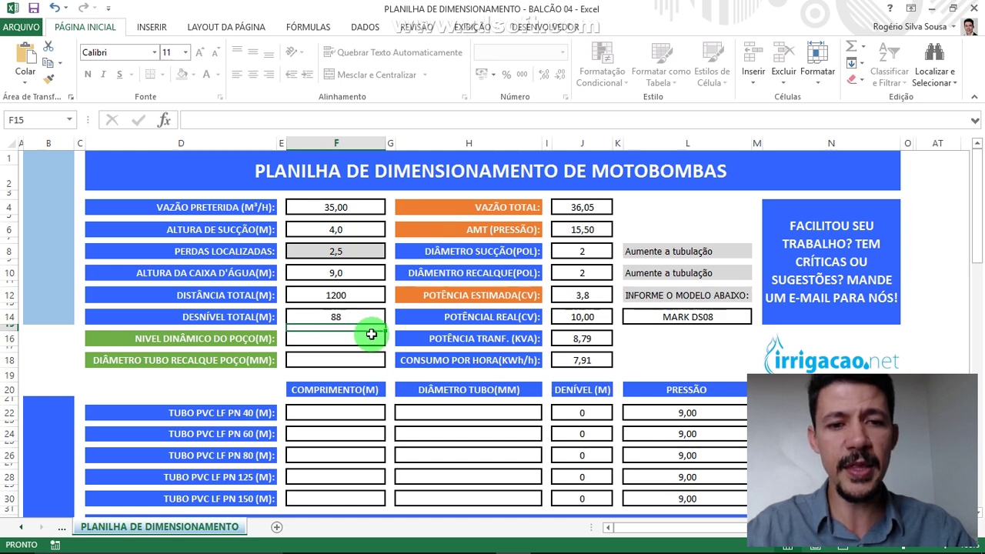
pyautogui.click(366, 315)
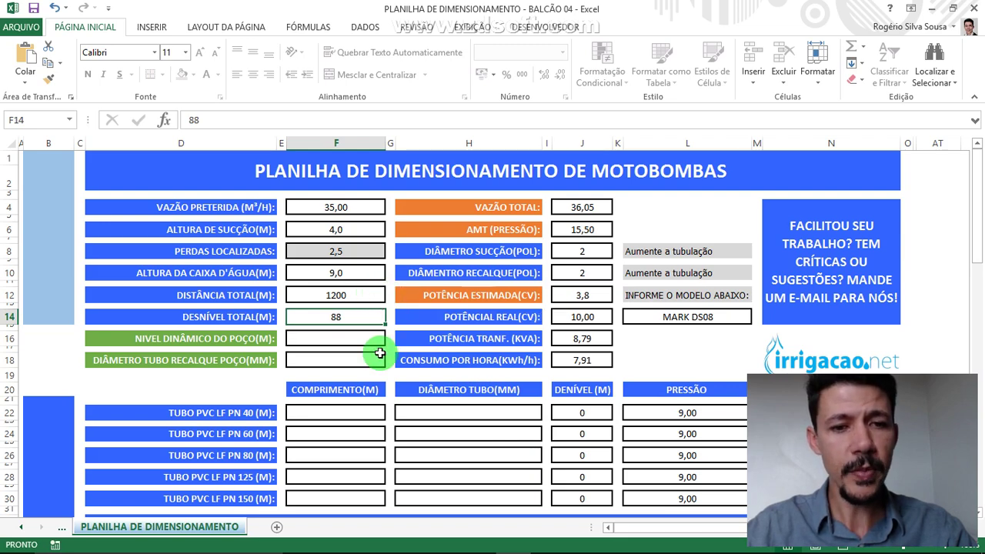
# - Review the PN 40 row of the PVC pipe table across its length, tube diameter, pressure and guidance columns
pyautogui.scroll(-1, 377, 352)
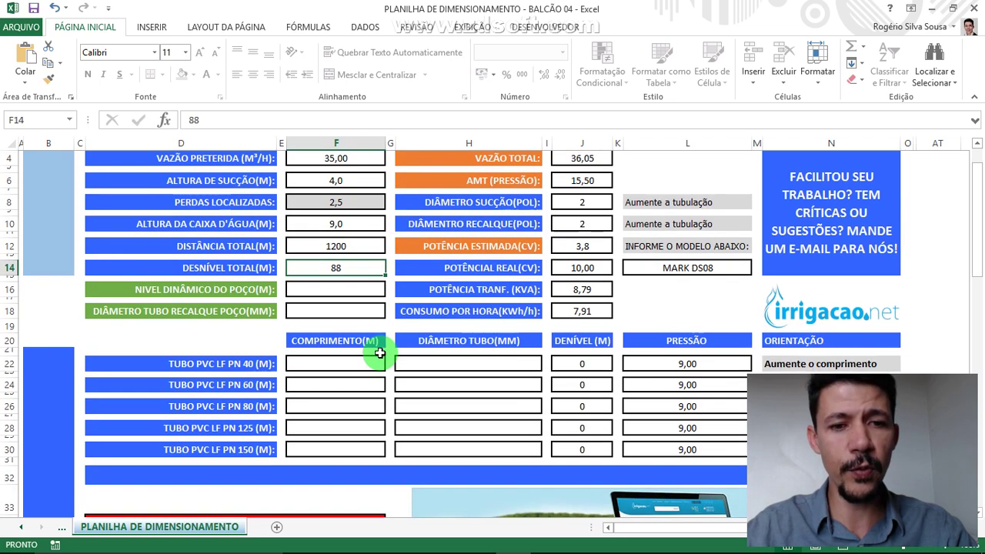
pyautogui.click(321, 361)
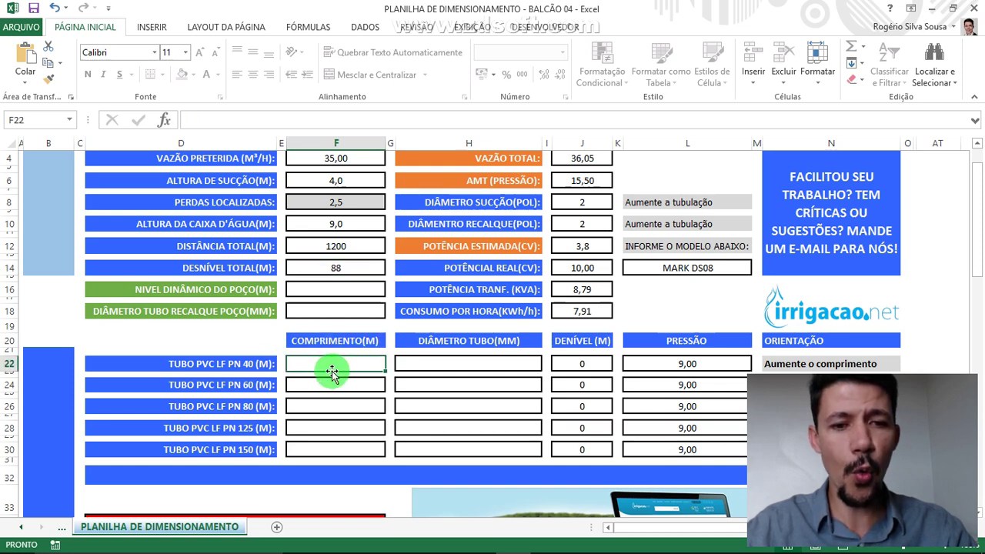
pyautogui.click(452, 360)
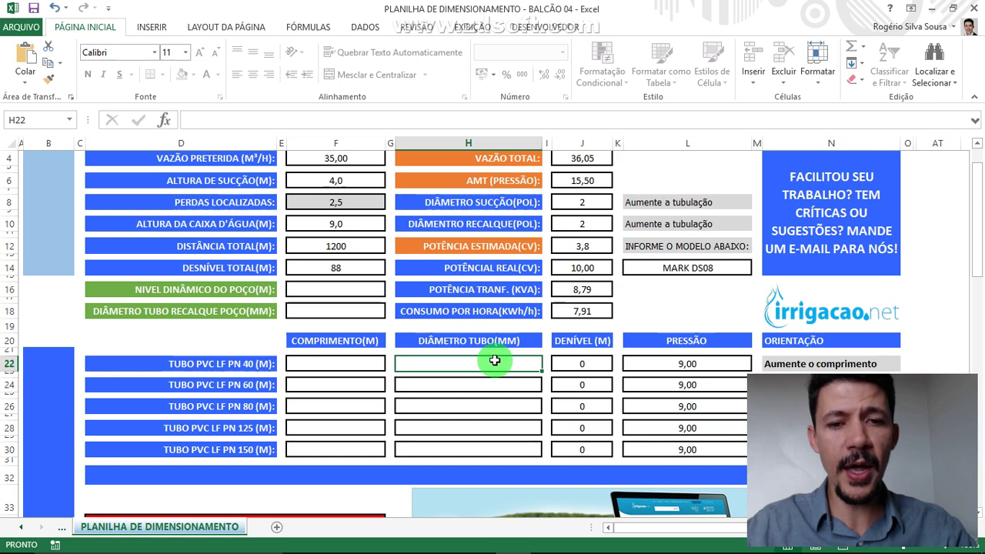
pyautogui.click(344, 366)
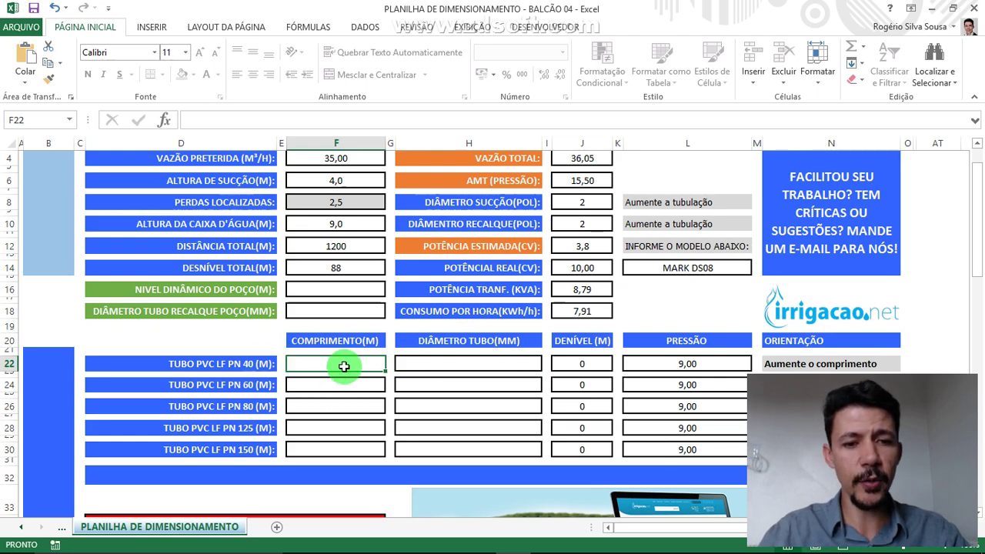
pyautogui.click(229, 367)
pyautogui.click(339, 360)
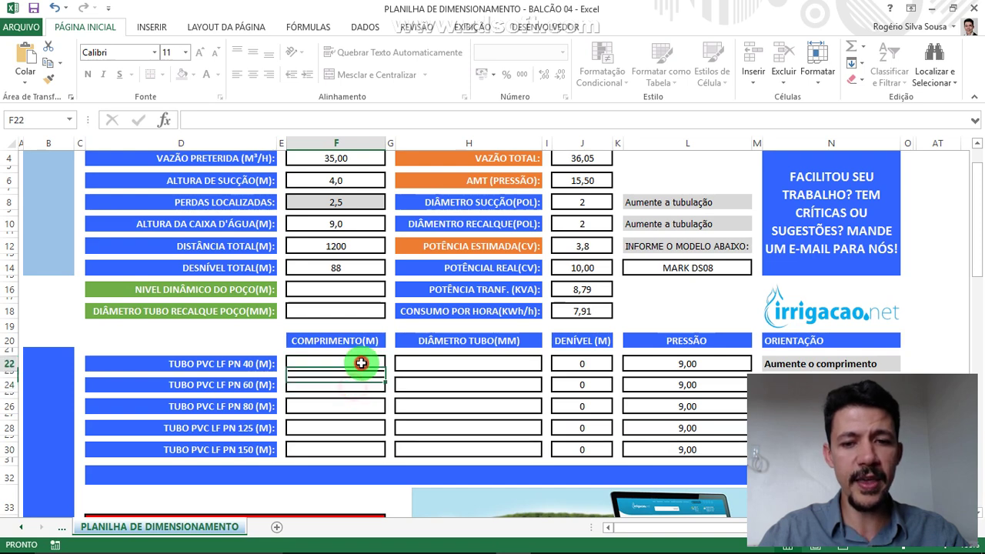
pyautogui.click(668, 361)
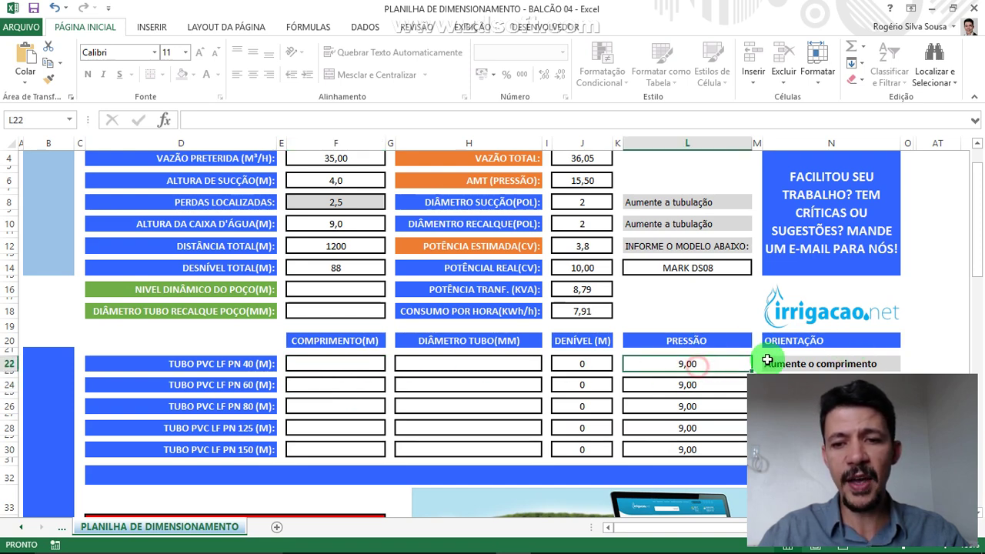
pyautogui.click(788, 341)
pyautogui.click(791, 362)
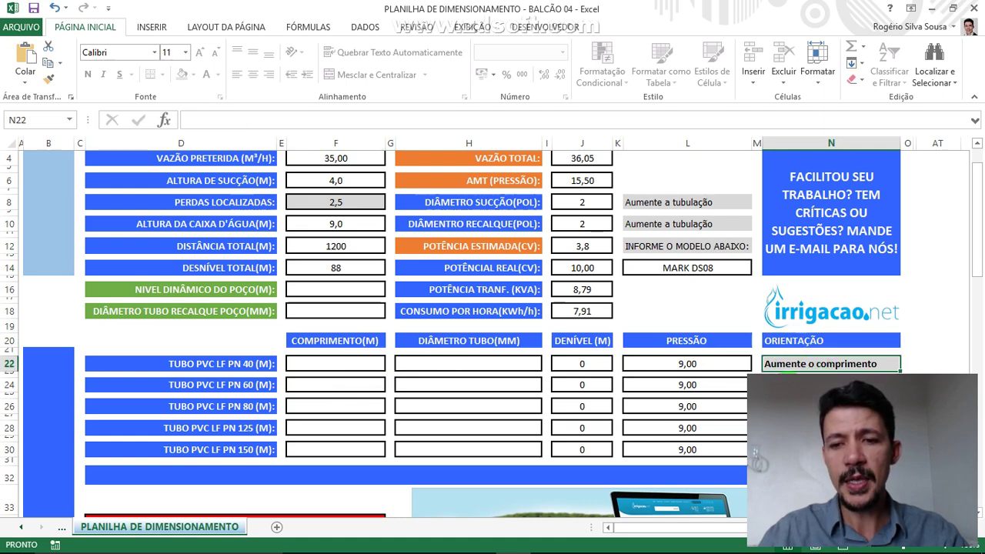
pyautogui.click(832, 385)
pyautogui.click(788, 364)
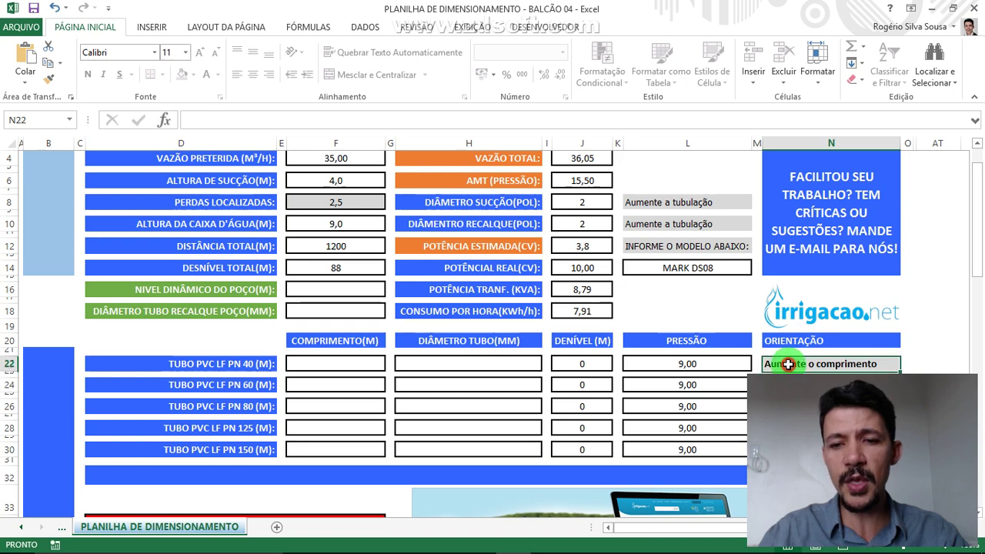
pyautogui.click(736, 365)
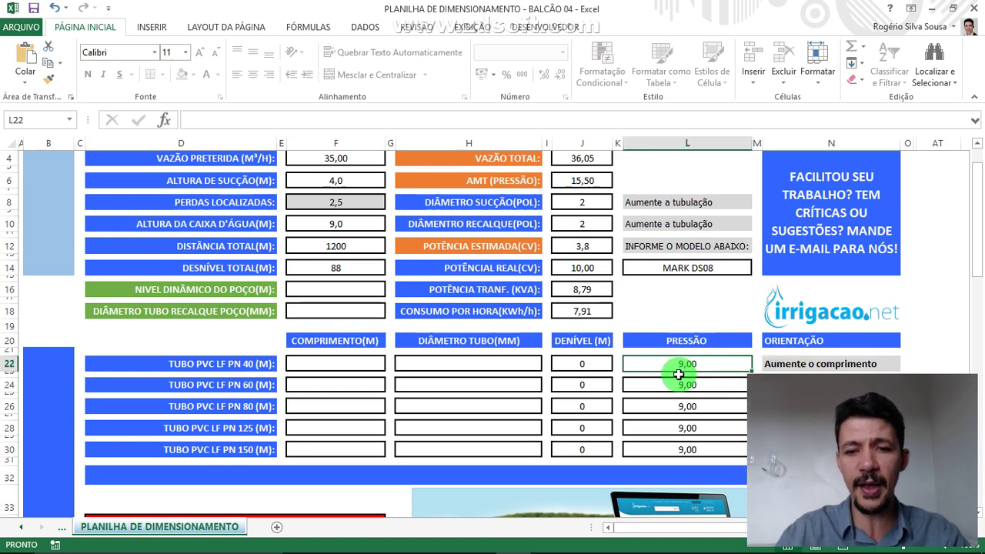
# - Go through the PVC pipe pressure classes listed in the pipe table, from PN 40 to PN 150
pyautogui.click(224, 385)
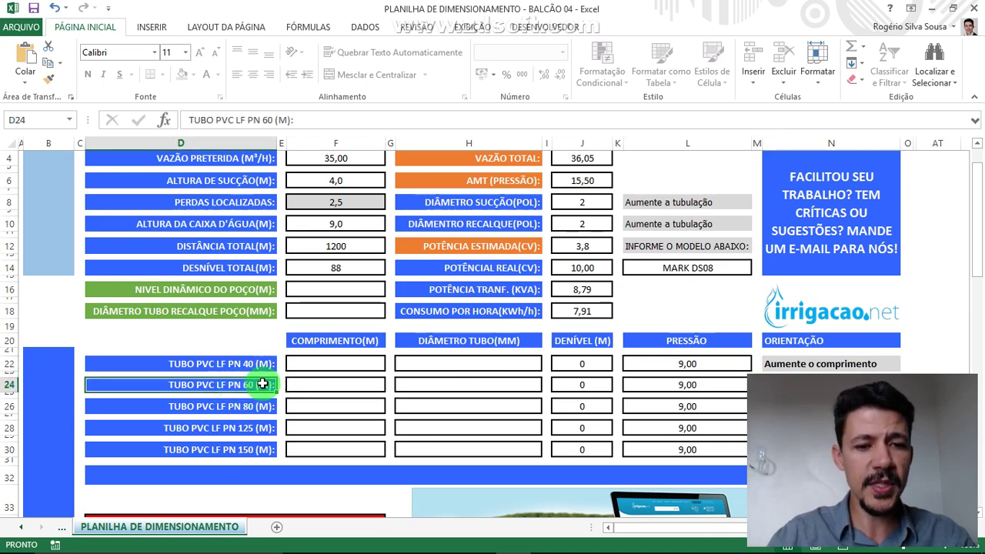
pyautogui.click(241, 368)
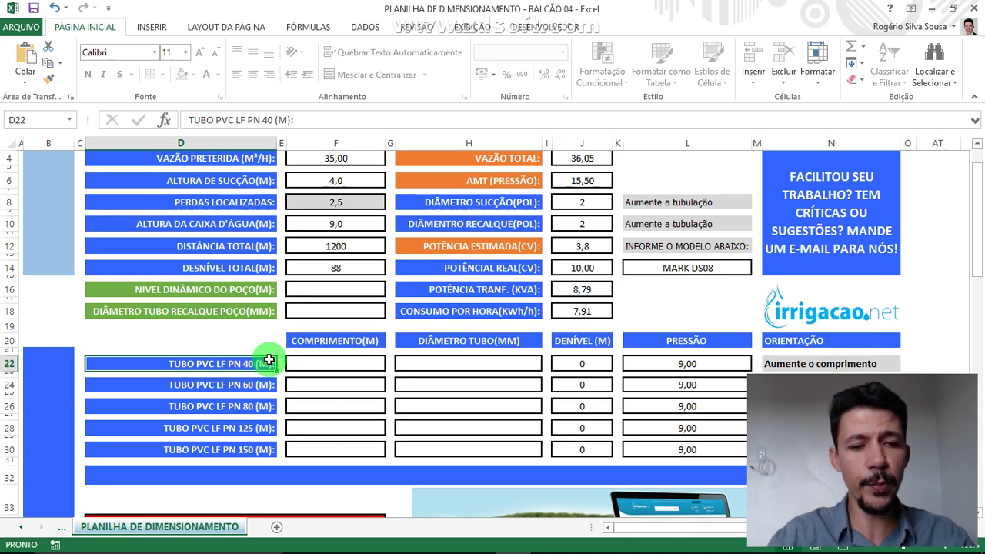
pyautogui.click(262, 384)
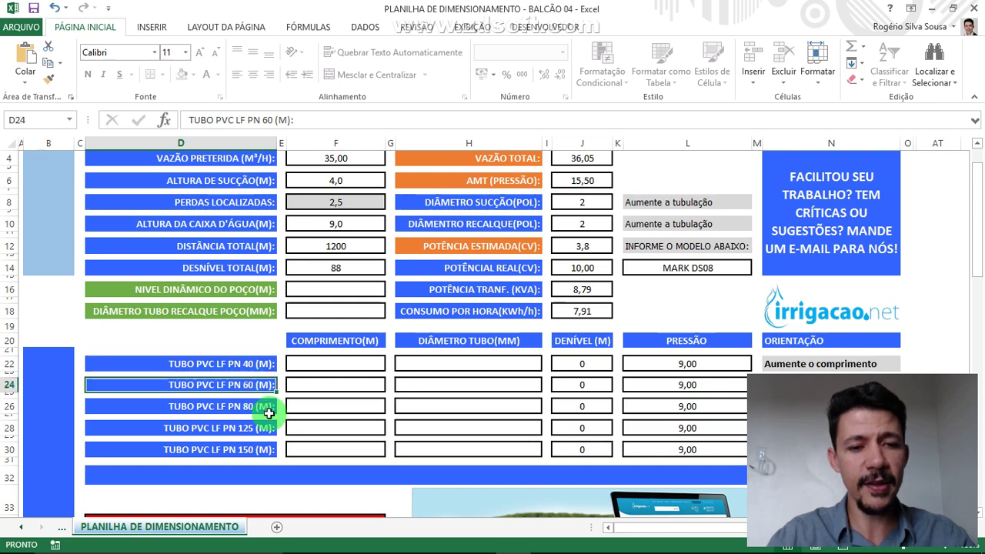
pyautogui.click(261, 408)
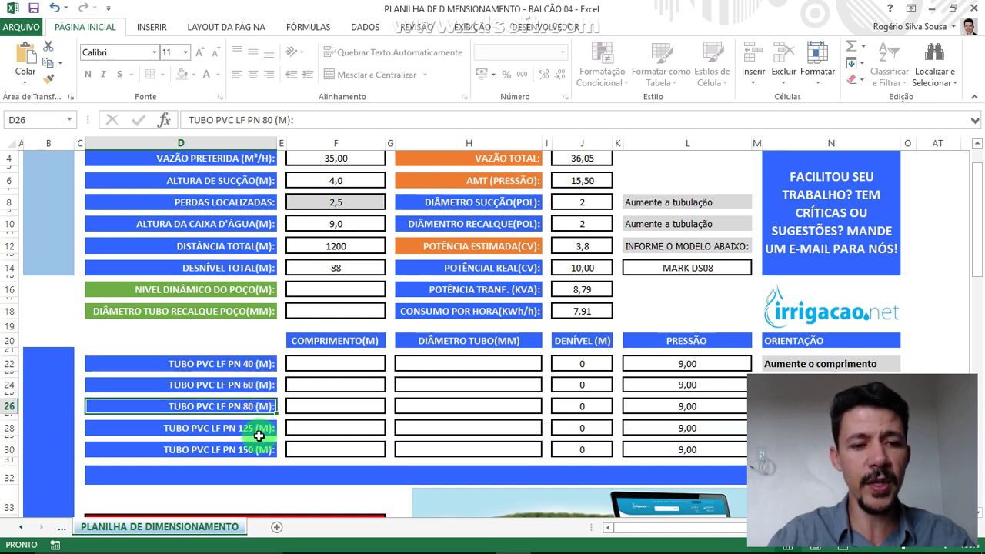
pyautogui.click(252, 431)
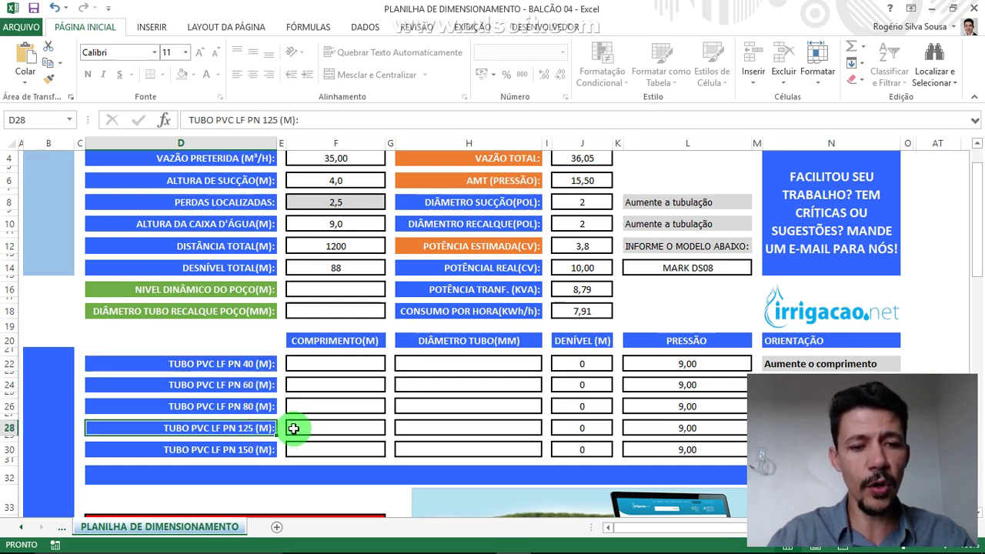
pyautogui.click(260, 449)
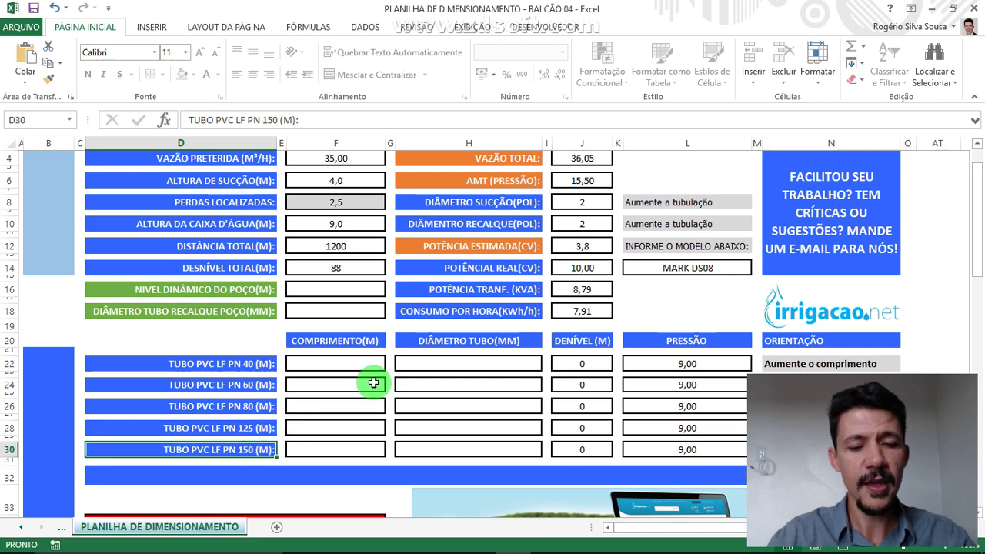
# - Inspect the PN 40 pipe label with its empty length and tube diameter cells
pyautogui.click(250, 366)
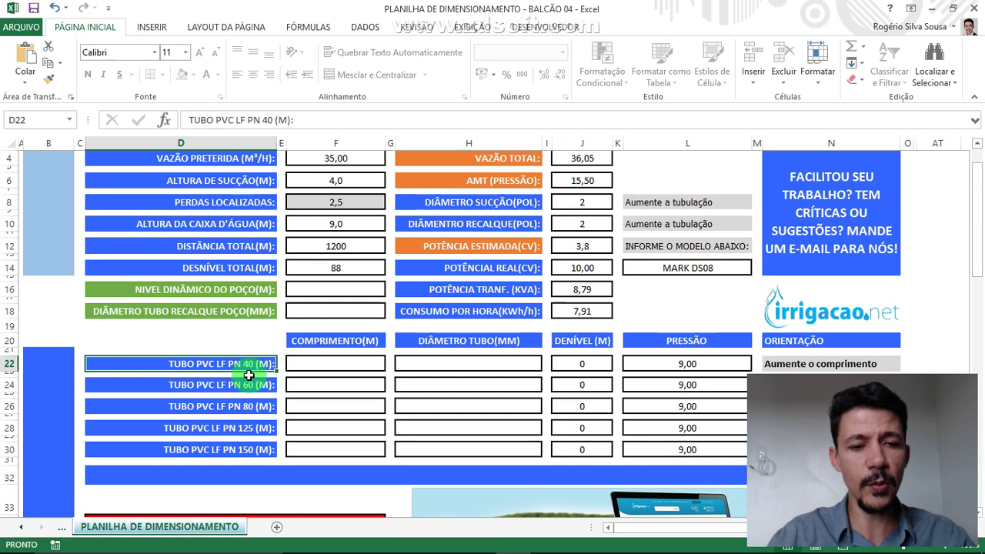
pyautogui.click(325, 367)
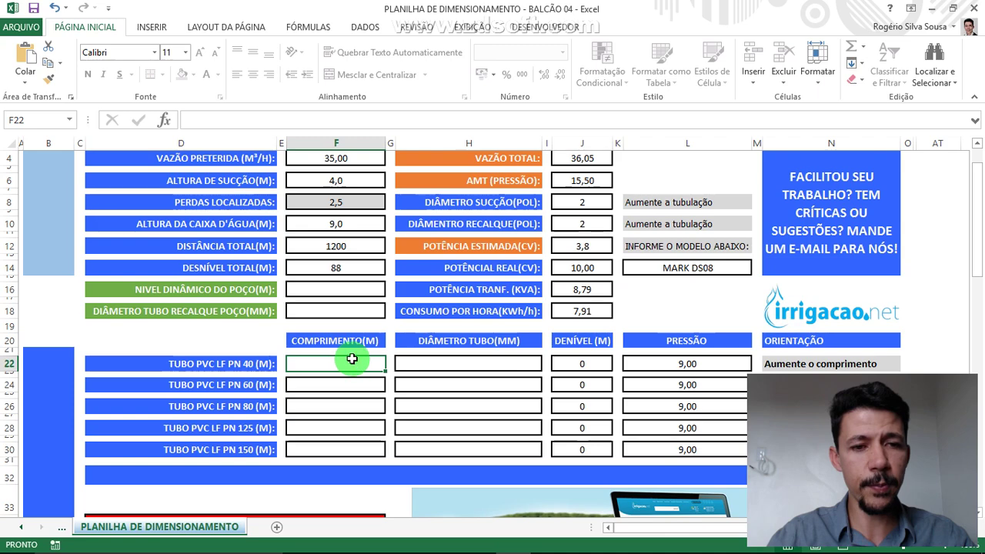
pyautogui.scroll(1, 352, 358)
pyautogui.scroll(-1, 352, 359)
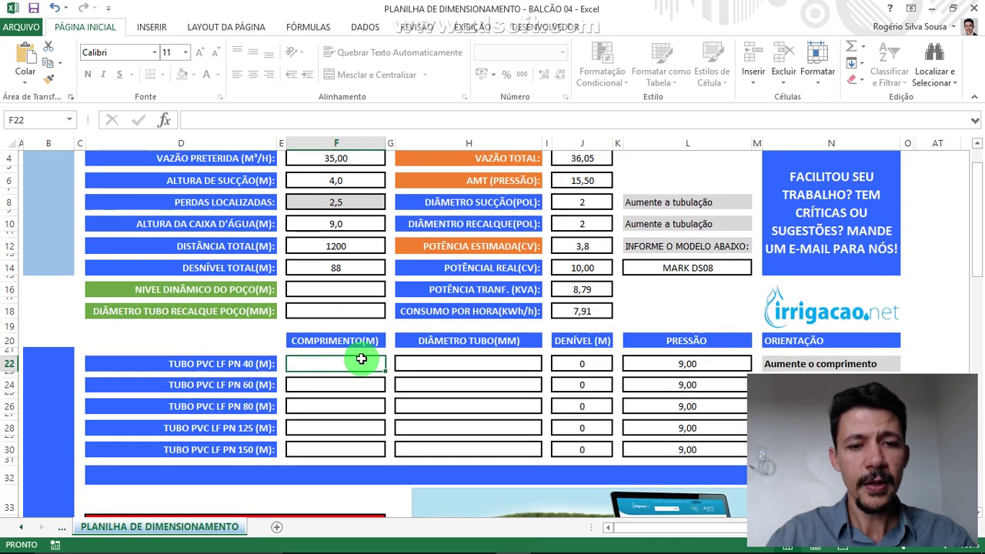
pyautogui.click(443, 364)
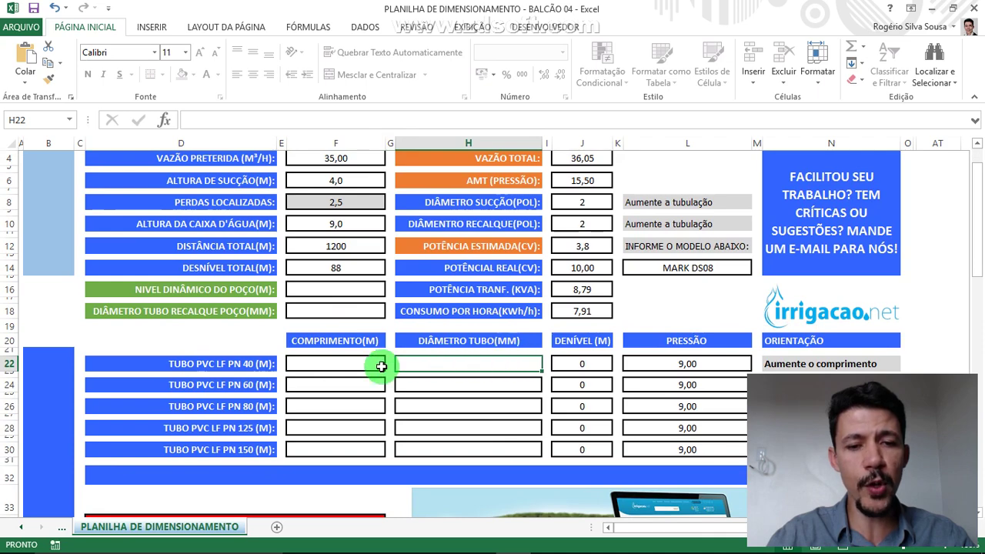
# - Check the desired flow value and locate the table recommending nominal pipe diameters by flow at 1.6 m/s
pyautogui.scroll(1, 459, 361)
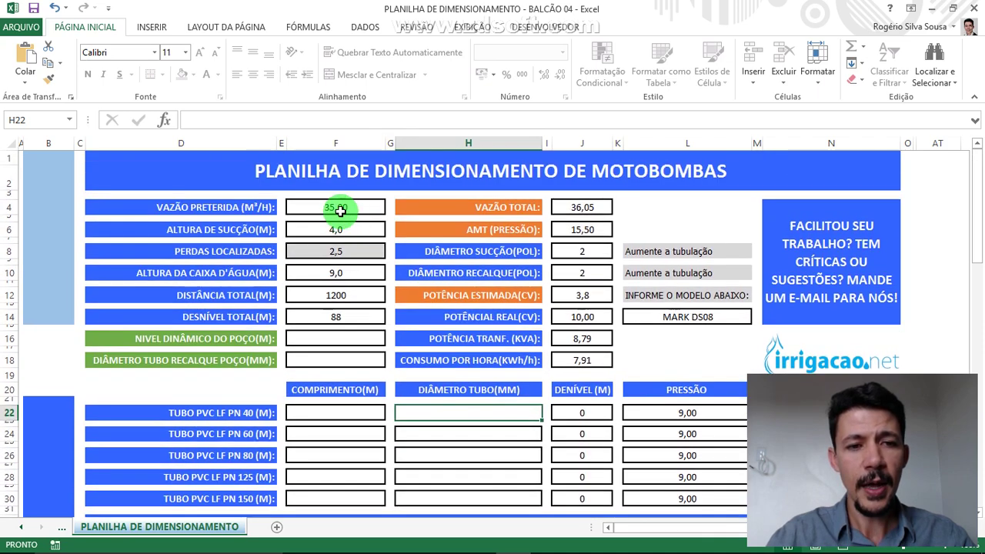
pyautogui.click(367, 206)
pyautogui.scroll(-1, 450, 363)
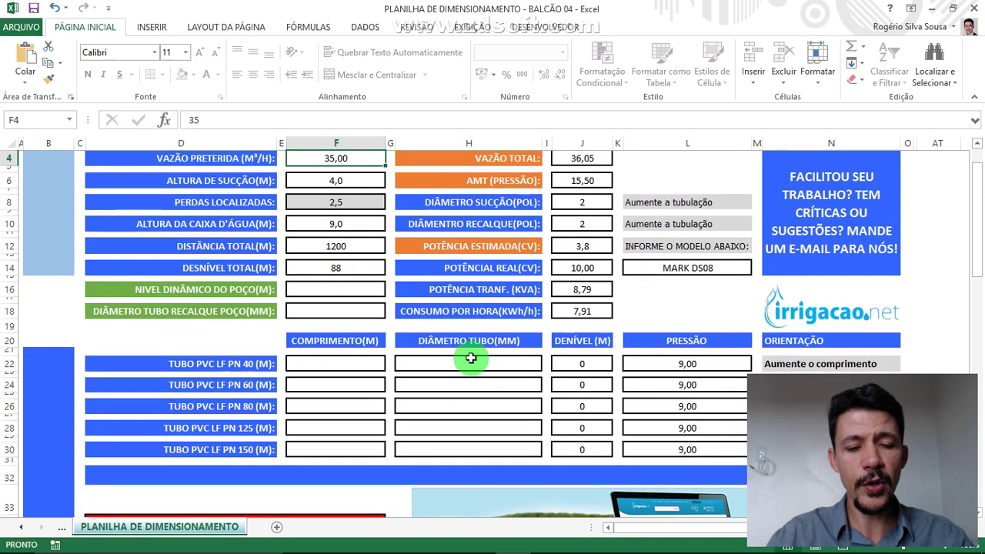
pyautogui.scroll(-6, 471, 361)
pyautogui.scroll(-1, 471, 358)
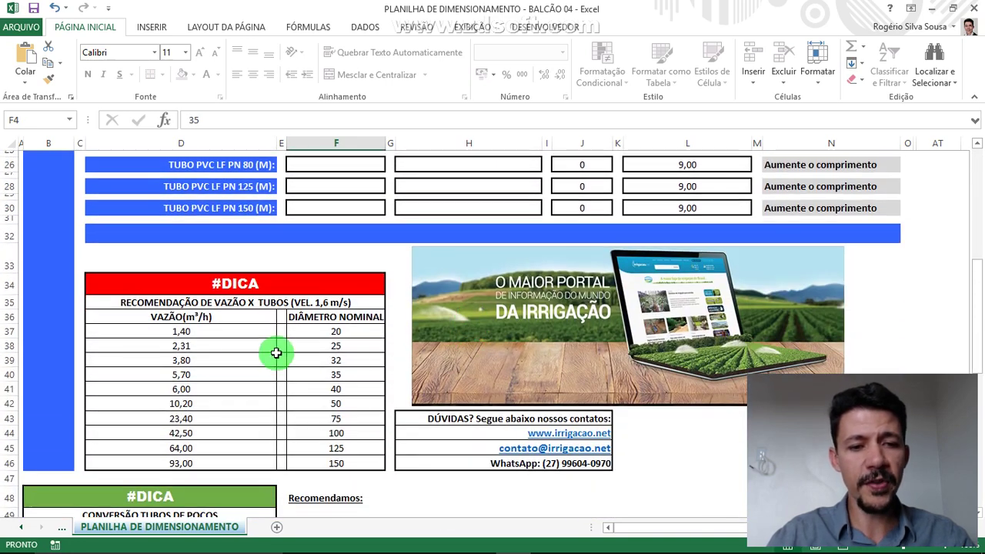
pyautogui.click(331, 305)
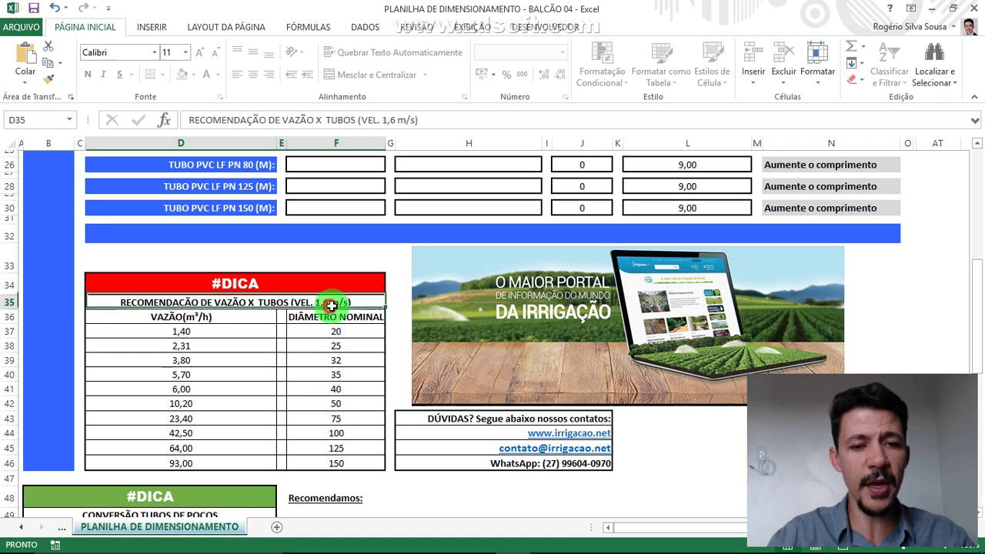
pyautogui.scroll(4, 353, 324)
pyautogui.scroll(2, 339, 278)
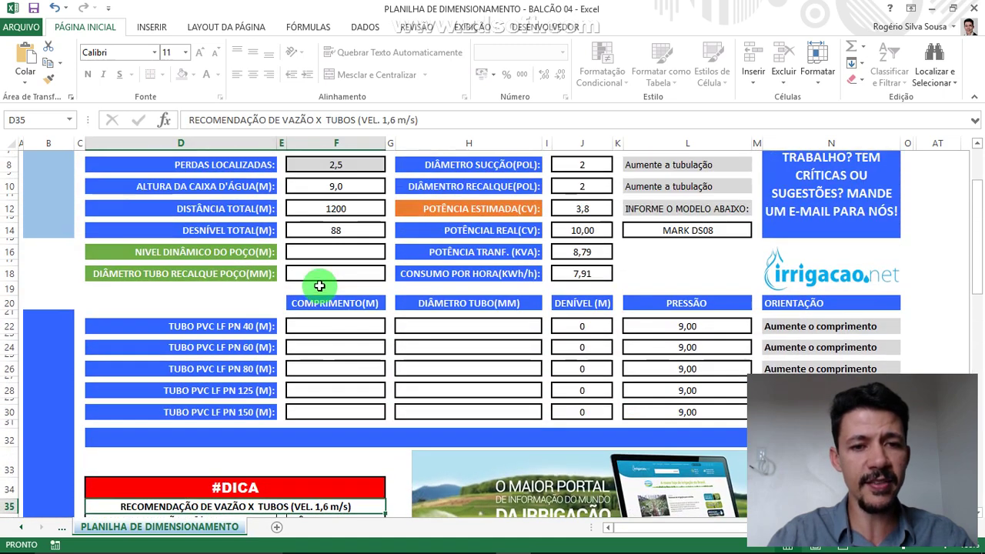
pyautogui.scroll(2, 331, 181)
pyautogui.scroll(-5, 322, 269)
pyautogui.scroll(-3, 322, 269)
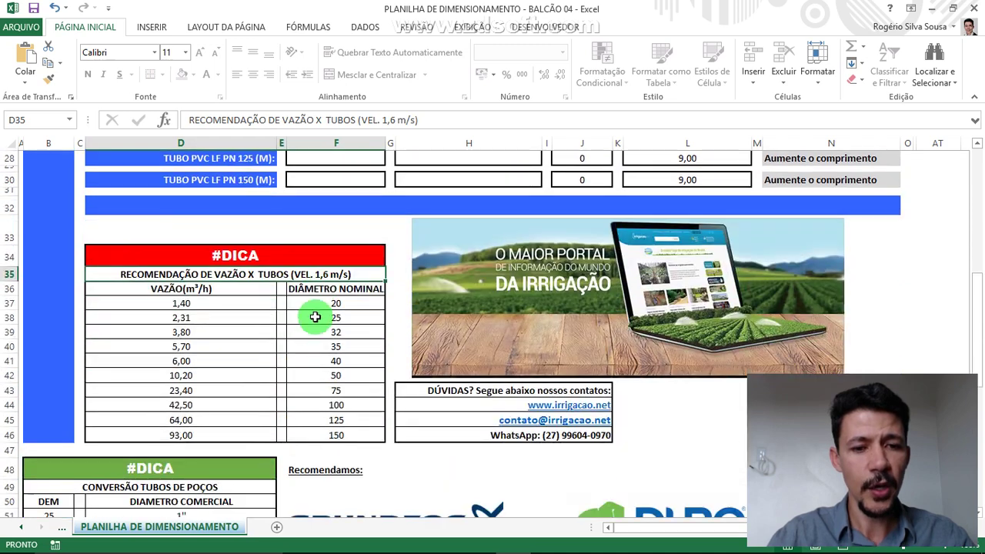
# - Compare the 23,40 and 42,50 m³/h rows of the flow recommendation table with their nominal diameters
pyautogui.click(195, 393)
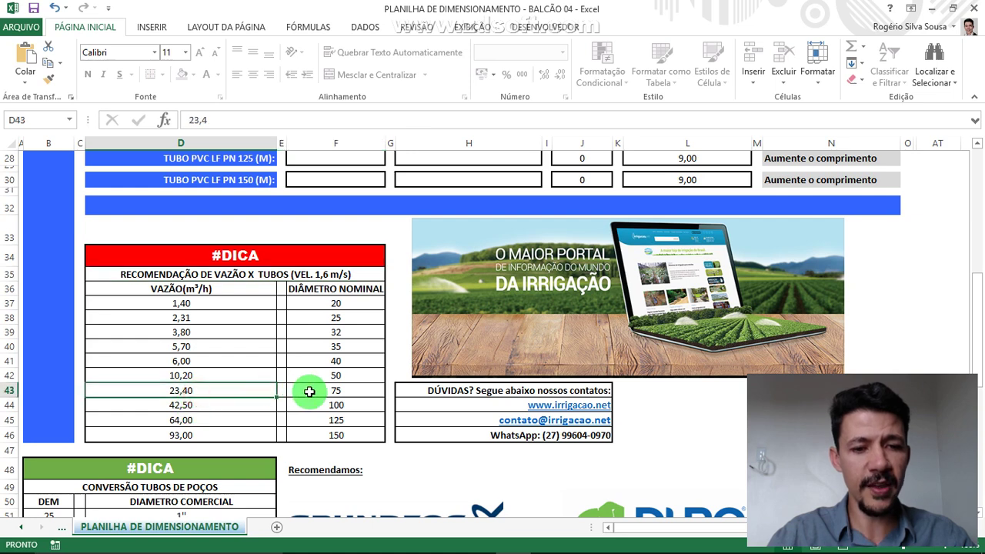
pyautogui.click(317, 393)
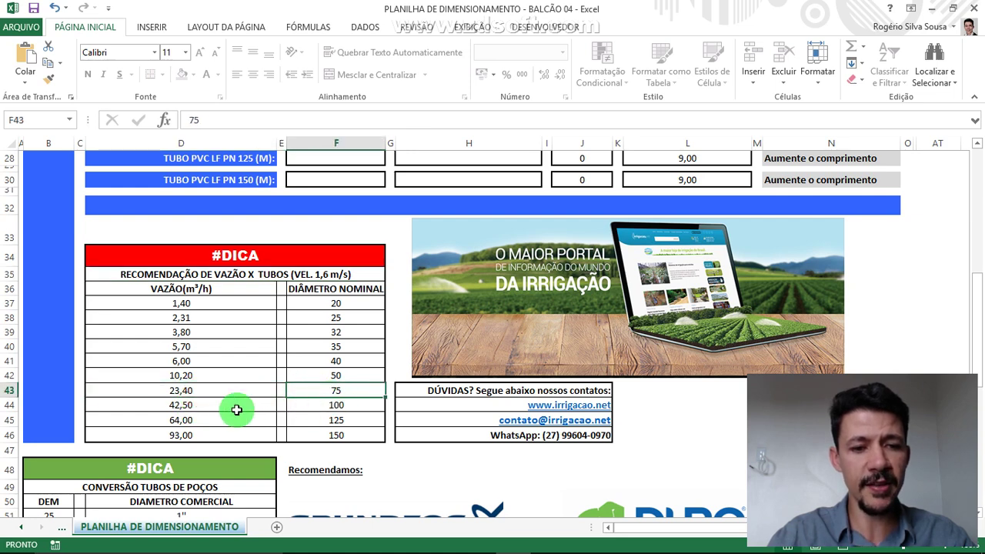
pyautogui.click(201, 408)
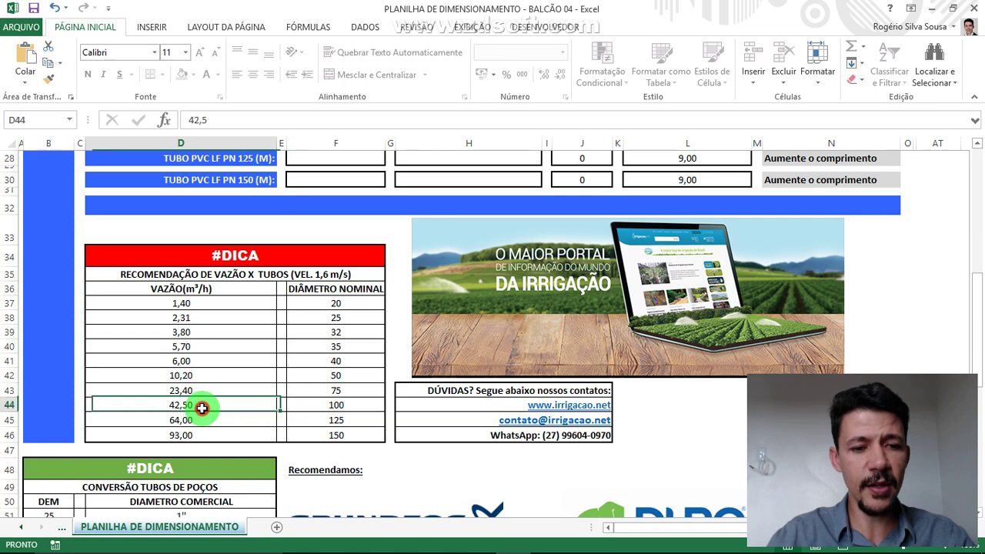
pyautogui.click(348, 404)
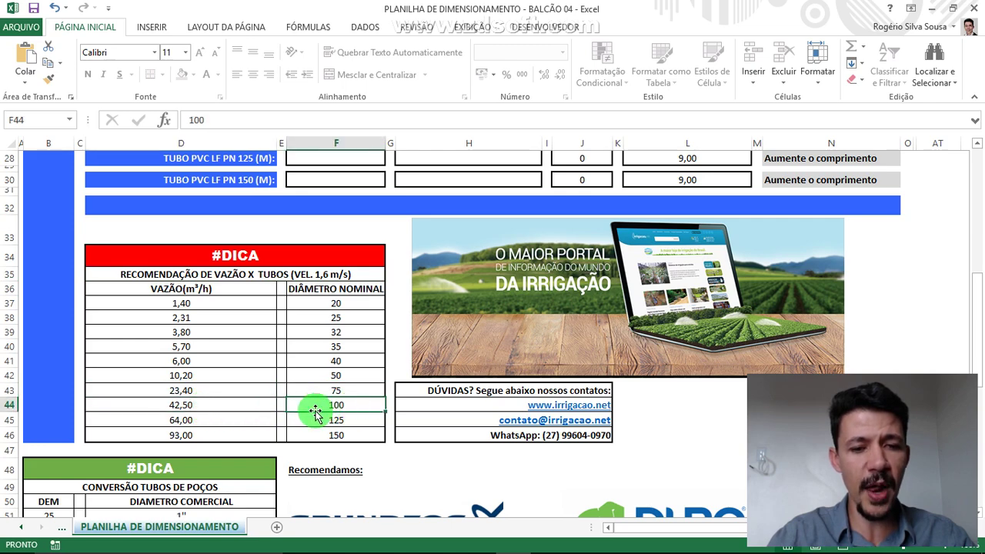
pyautogui.scroll(1, 354, 392)
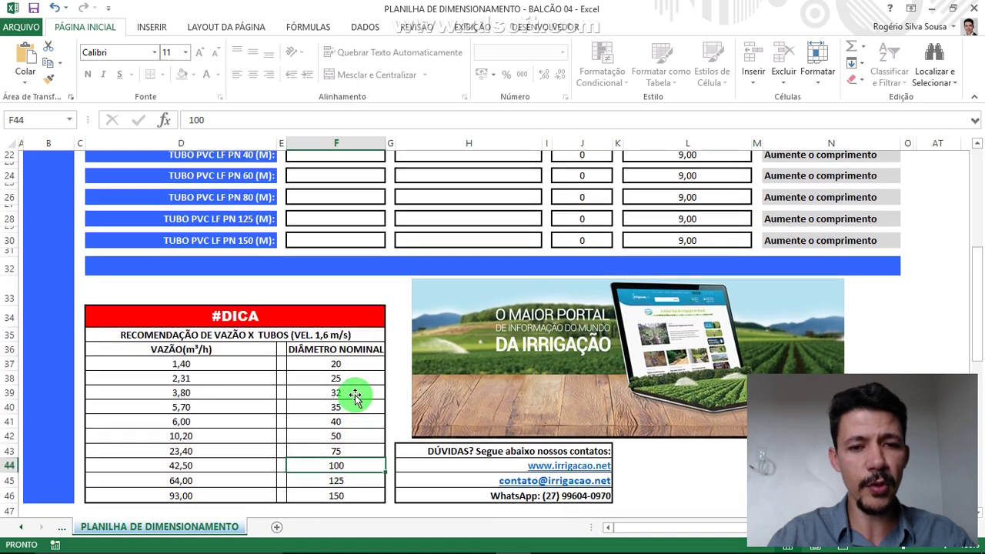
pyautogui.click(193, 467)
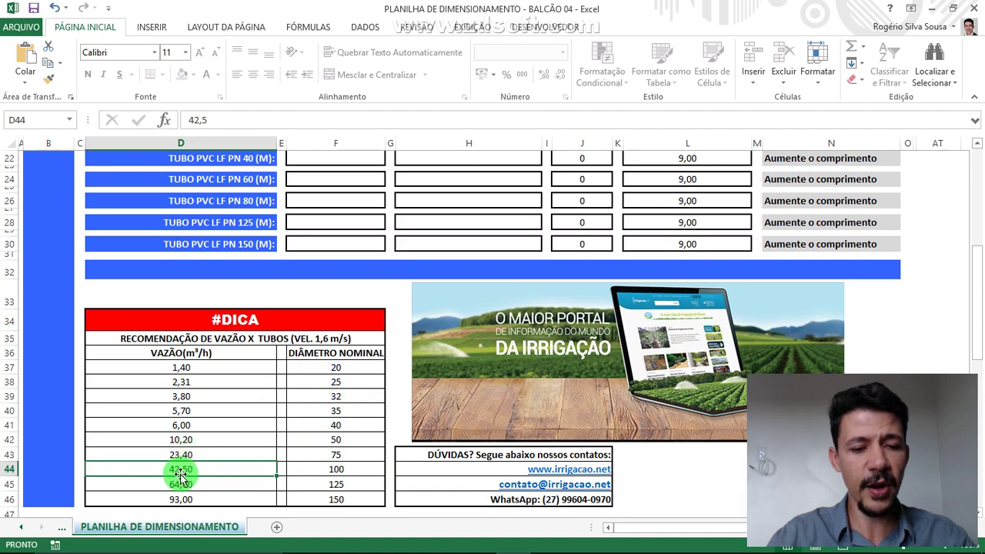
pyautogui.click(320, 469)
pyautogui.click(212, 465)
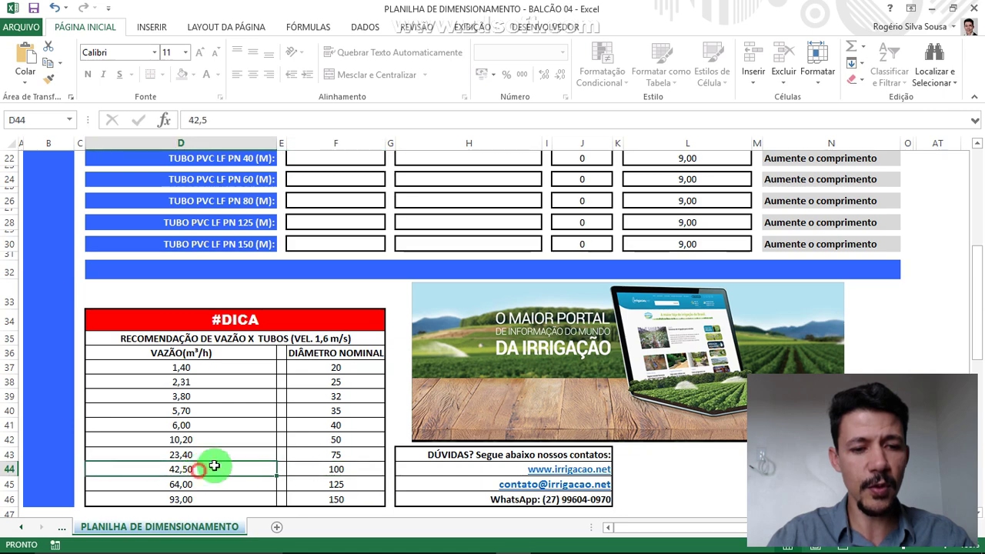
# - Set the tube diameter of the PN 40 PVC pipe to 100 mm
pyautogui.scroll(2, 441, 421)
pyautogui.click(449, 235)
pyautogui.write('1')
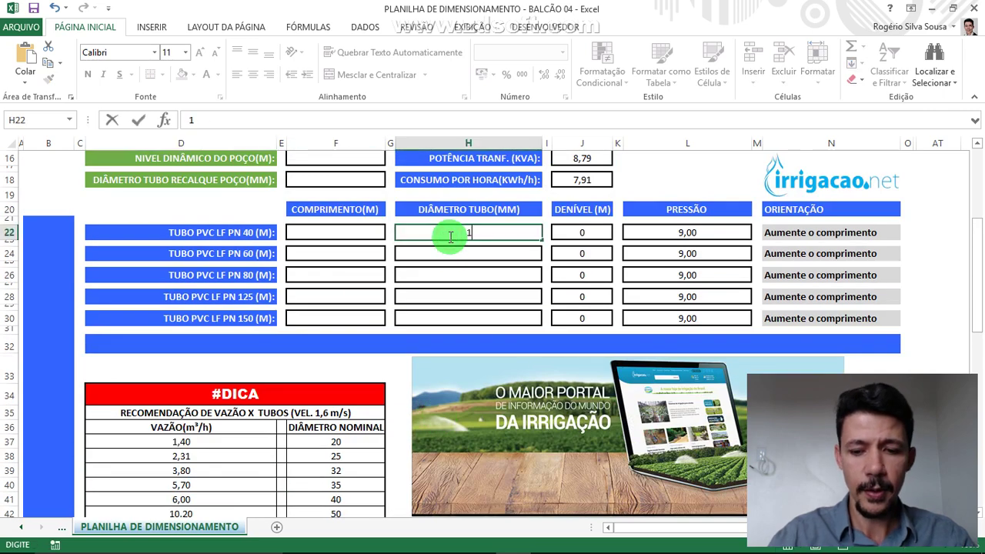
pyautogui.write('00')
pyautogui.press('Return')
pyautogui.click(456, 231)
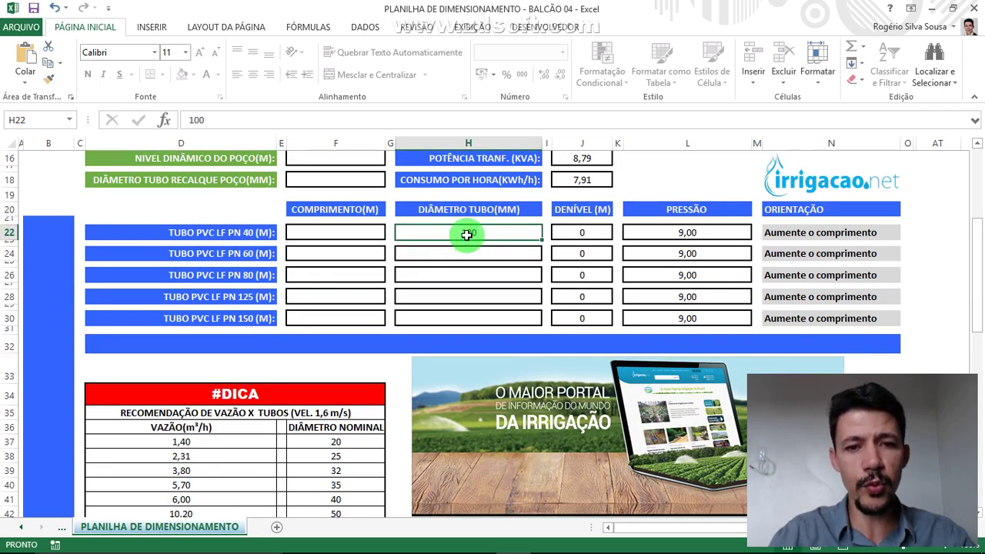
# - Check the total distance in the sizing sheet, and inspect the field end of the measured line in Google Earth Pro
pyautogui.click(304, 235)
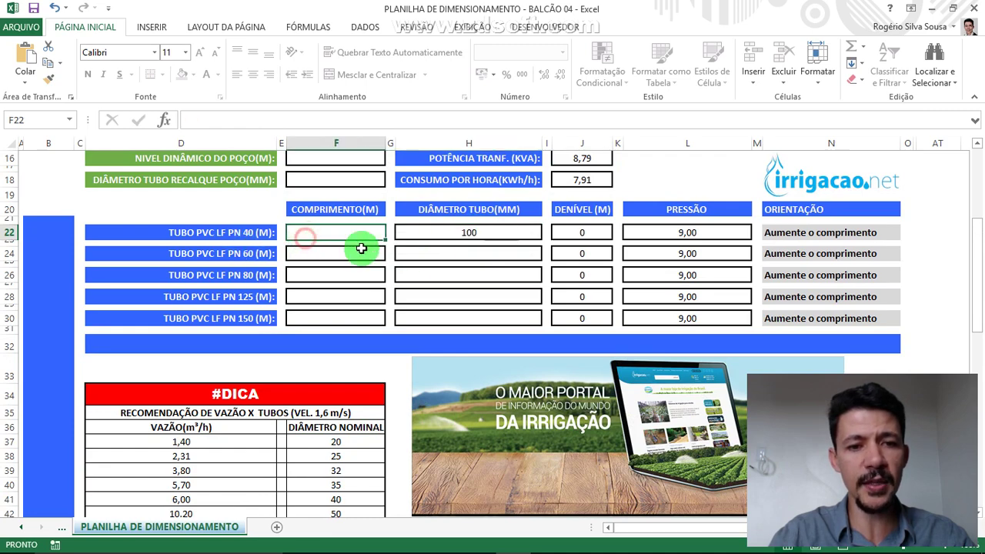
pyautogui.scroll(3, 407, 300)
pyautogui.scroll(2, 407, 302)
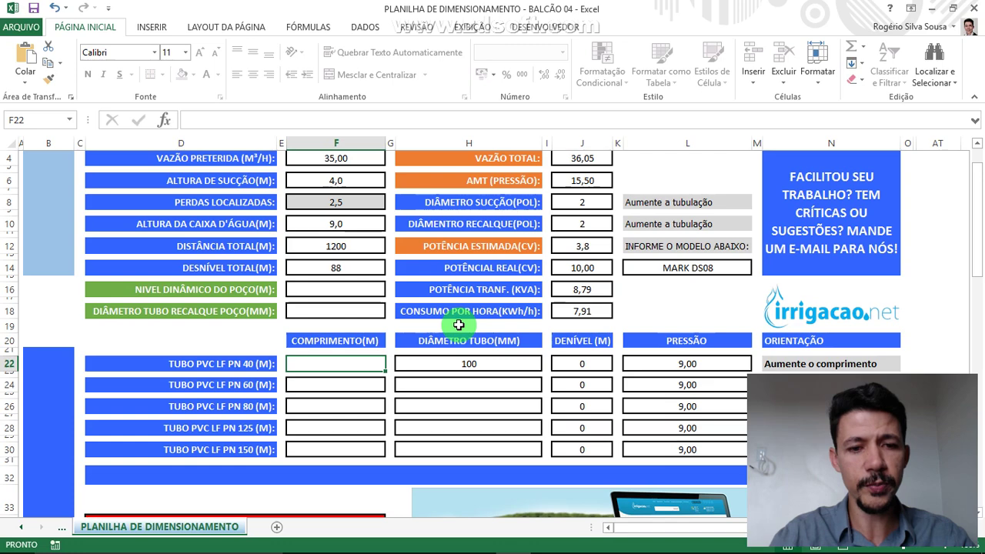
pyautogui.scroll(1, 458, 325)
pyautogui.scroll(-1, 459, 325)
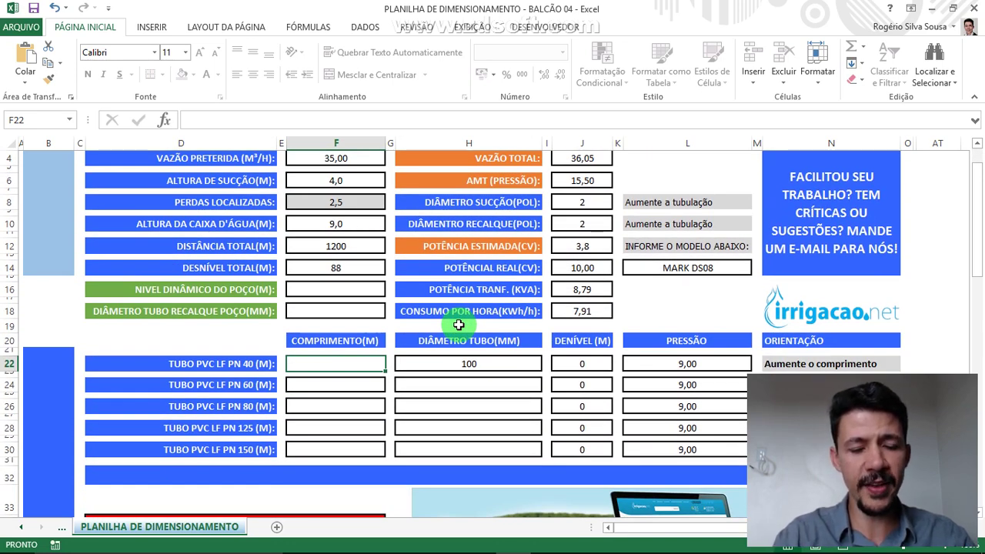
pyautogui.click(351, 247)
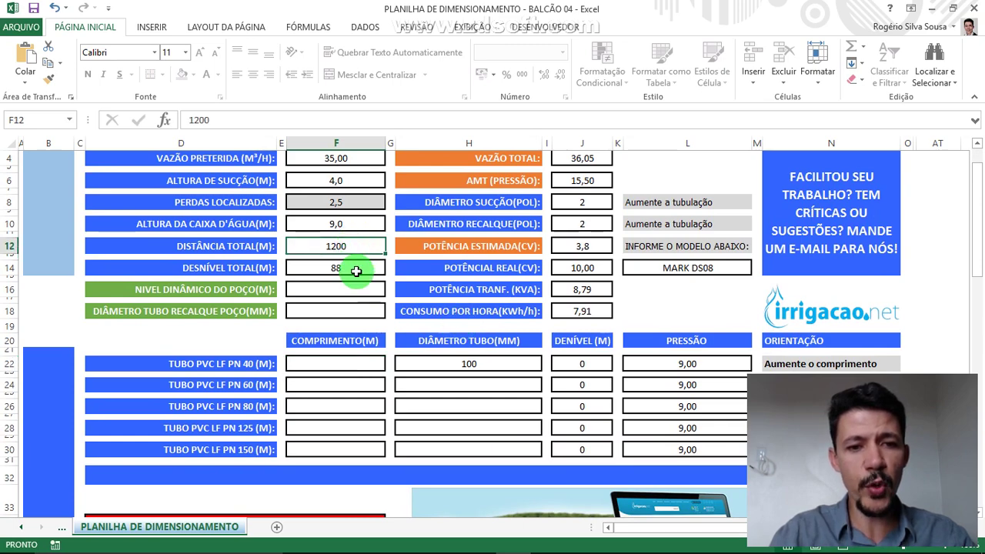
pyautogui.click(361, 361)
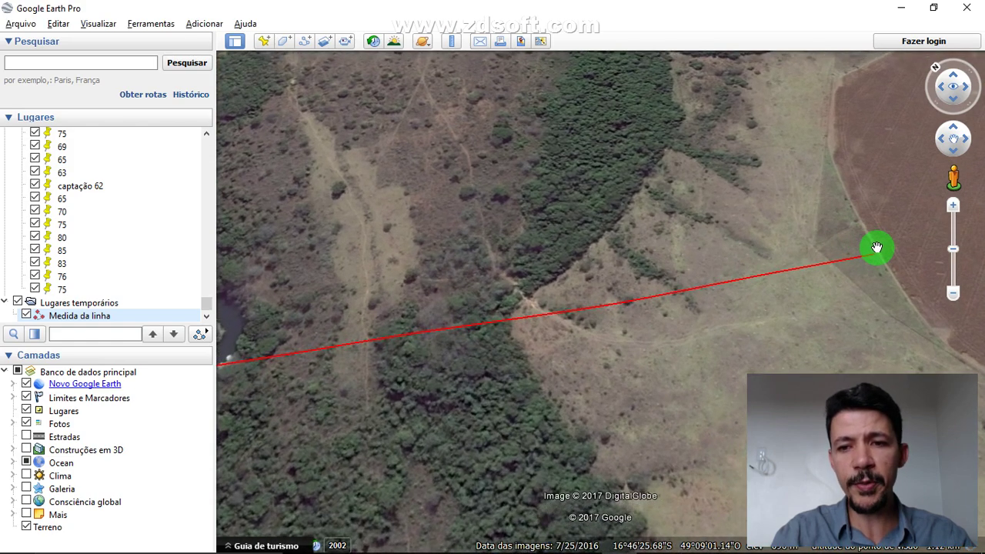
pyautogui.click(875, 251)
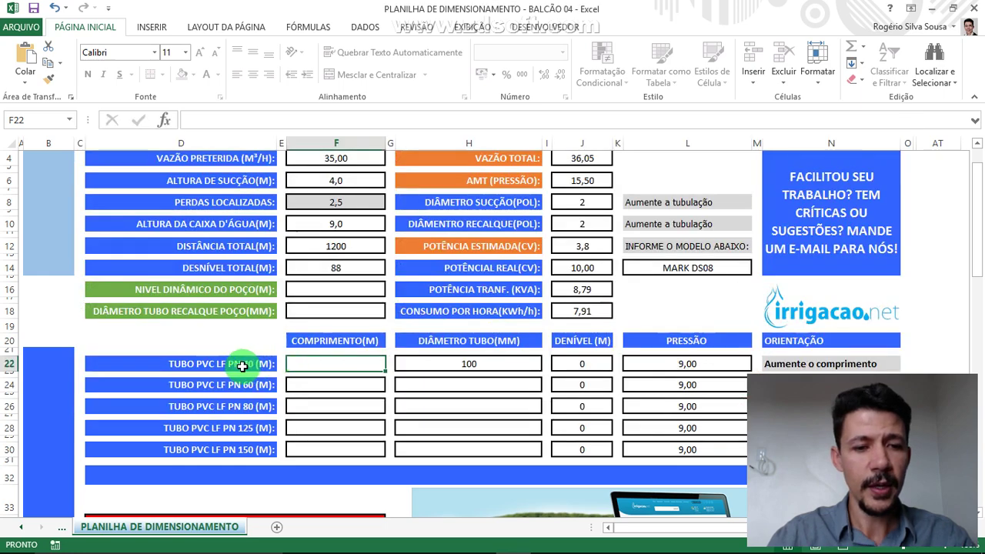
# - Return to the Excel sizing workbook and set the PN 40 PVC pipe length to 300 m
pyautogui.click(238, 364)
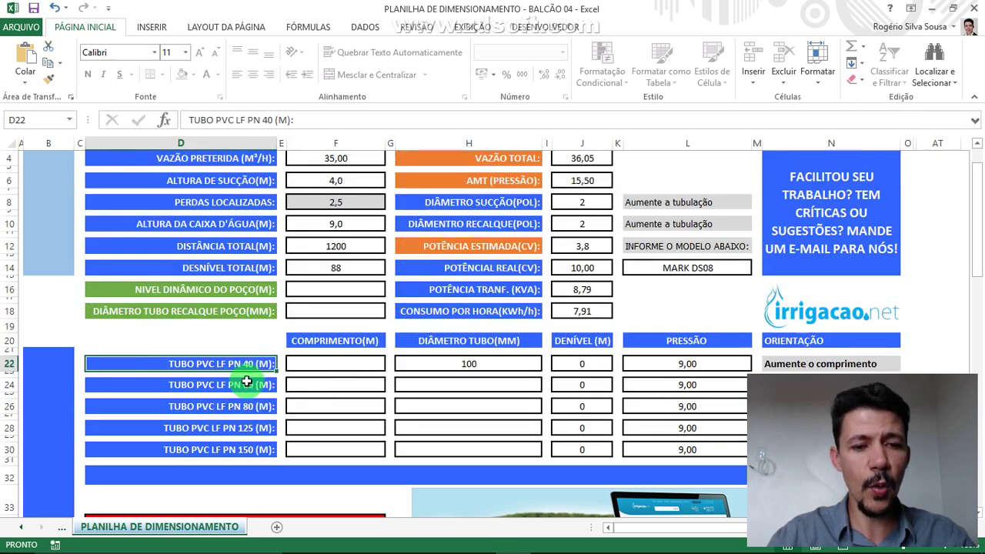
pyautogui.click(254, 450)
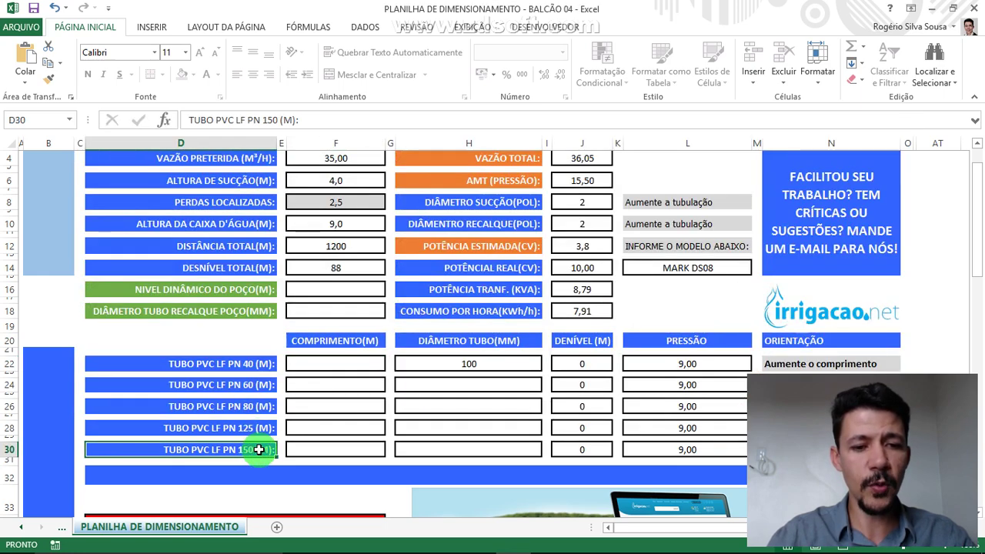
pyautogui.click(341, 368)
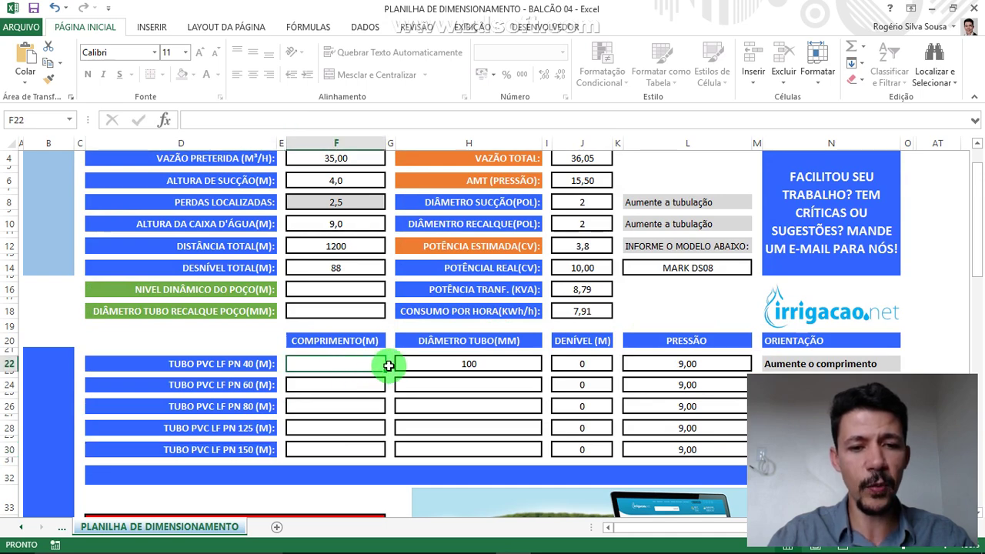
pyautogui.write('300')
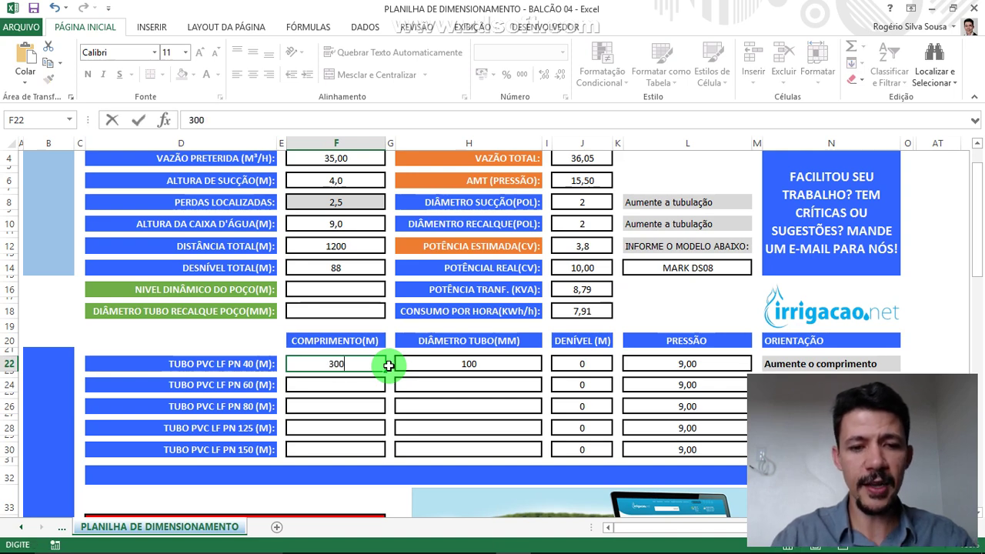
pyautogui.press('Return')
pyautogui.press('Up')
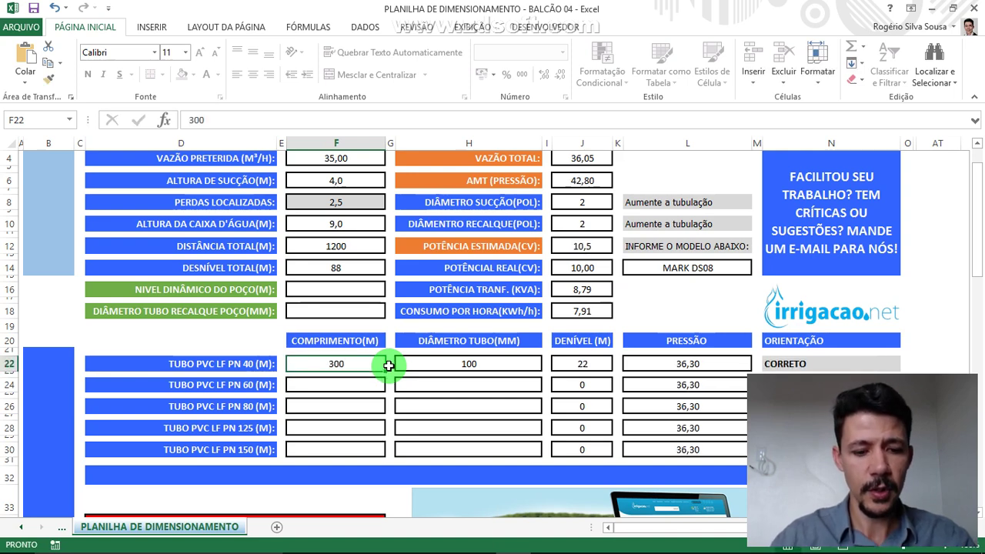
# - Set the PN 40 PVC pipe length to 500 m
pyautogui.write('500')
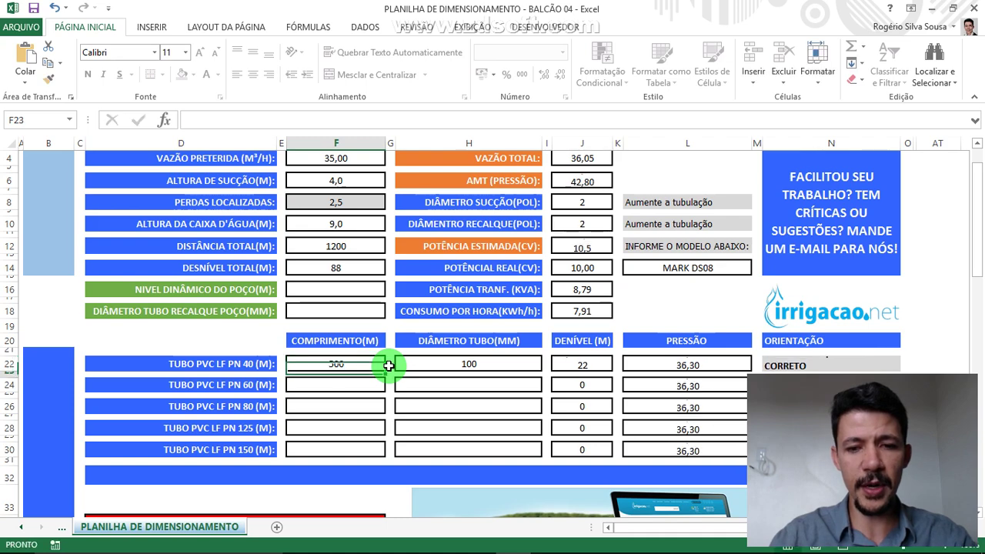
pyautogui.press('Return')
pyautogui.click(334, 367)
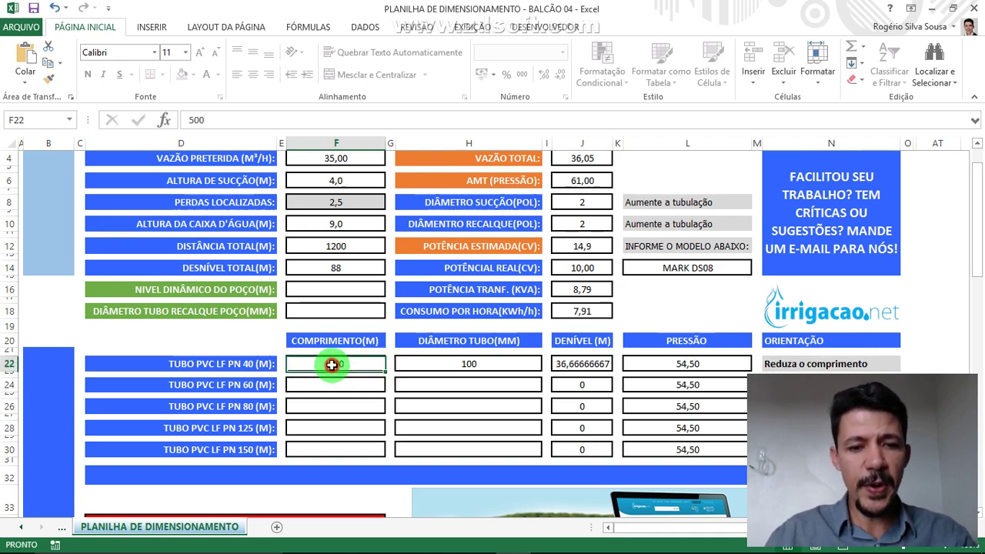
# - Review the PN 40 row's level difference against its pipe length and the total level difference
pyautogui.click(257, 364)
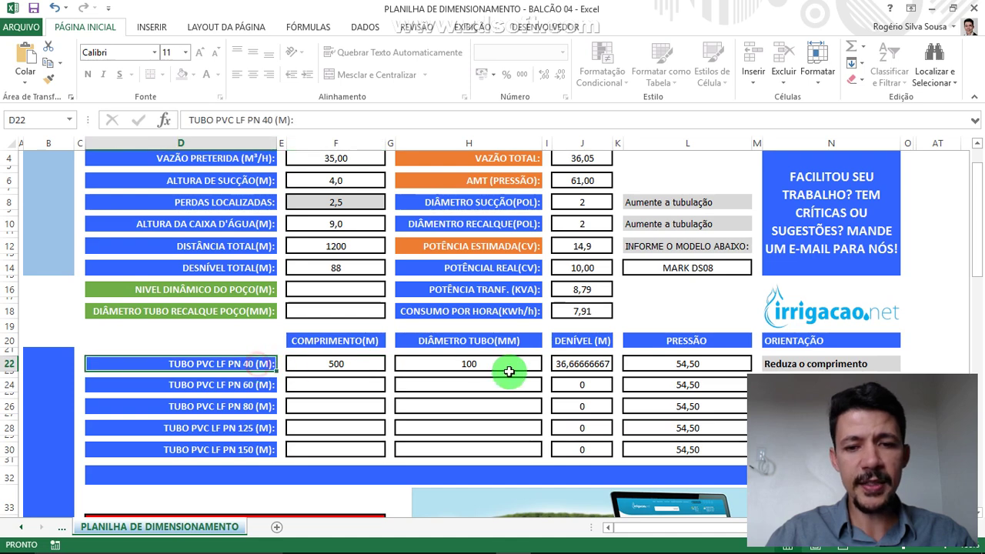
pyautogui.click(570, 364)
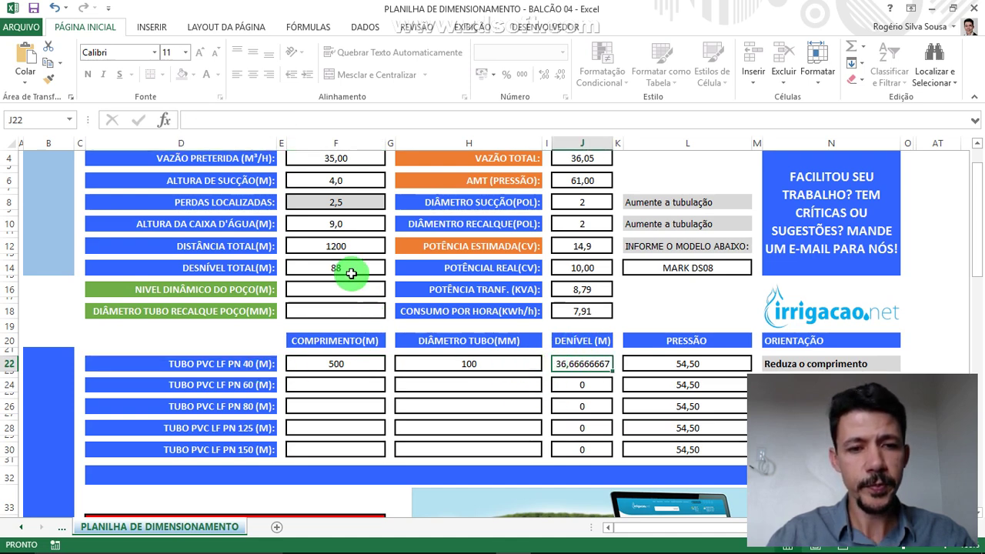
pyautogui.click(351, 374)
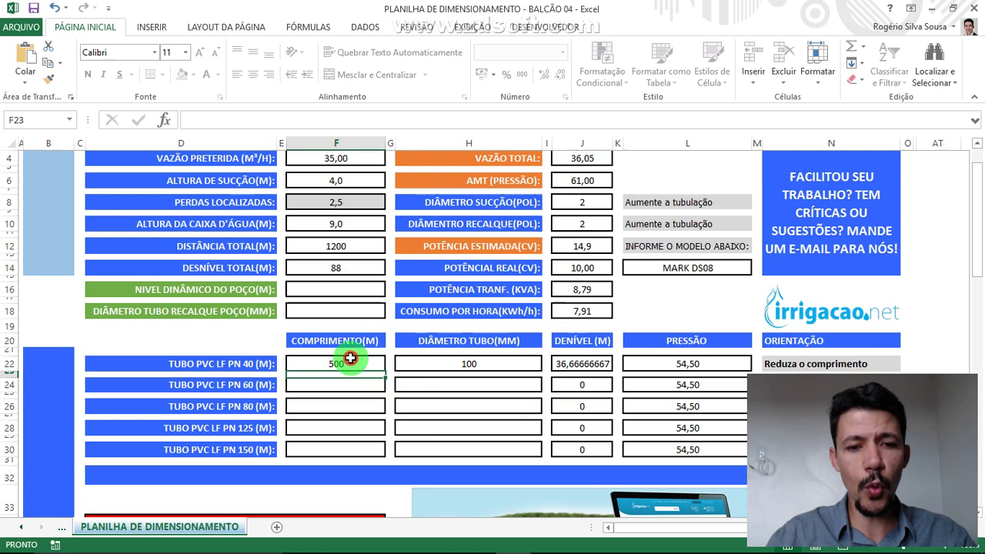
pyautogui.click(583, 365)
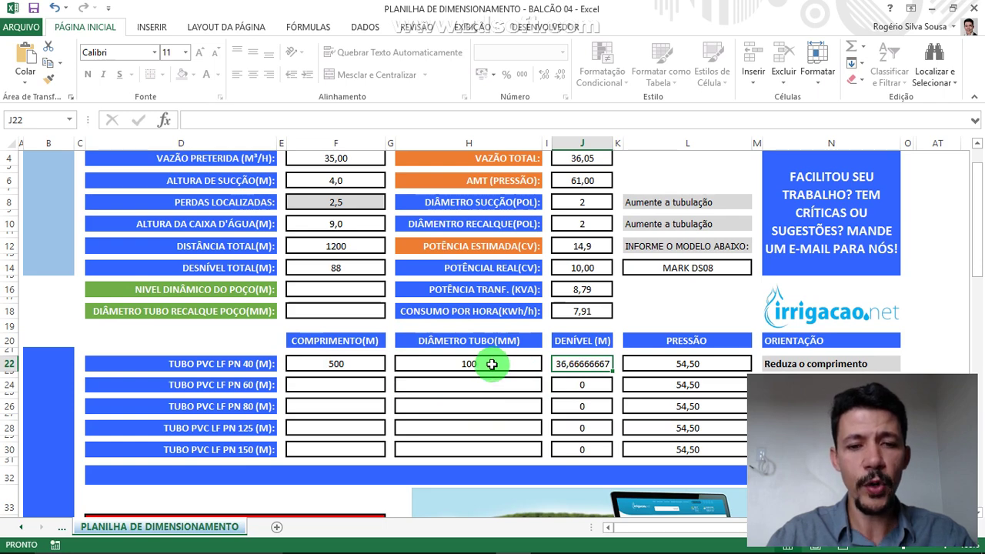
# - Switch to Google Earth Pro, view the whole measured line from the river to the field, and return to the Excel workbook
pyautogui.hotkey('alt', 'Tab')
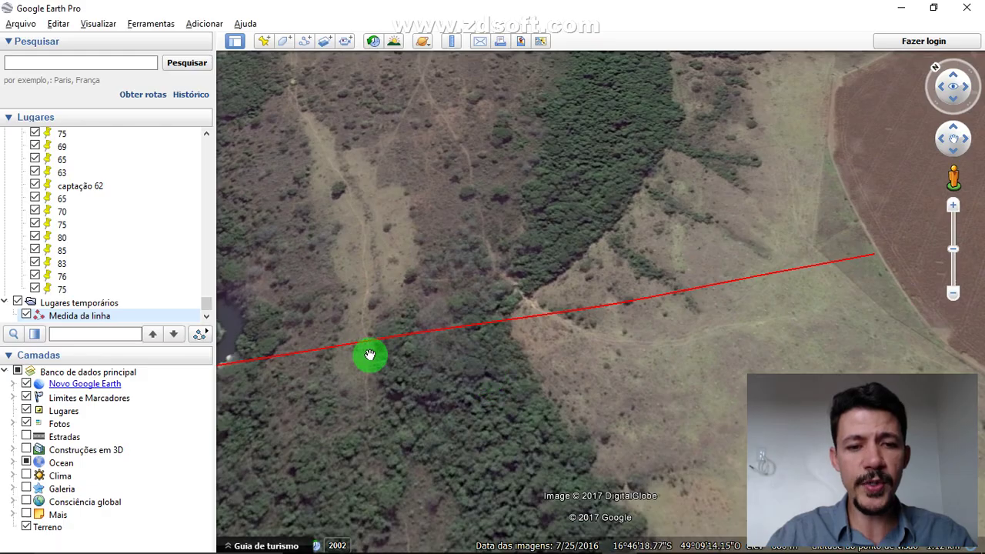
pyautogui.moveTo(369, 354); pyautogui.dragTo(316, 387)
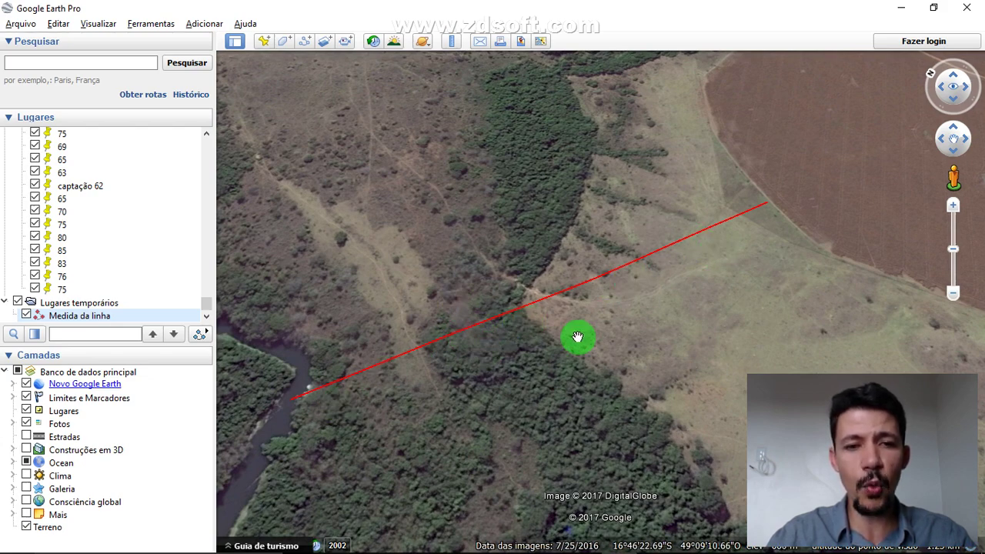
pyautogui.hotkey('alt', 'Tab')
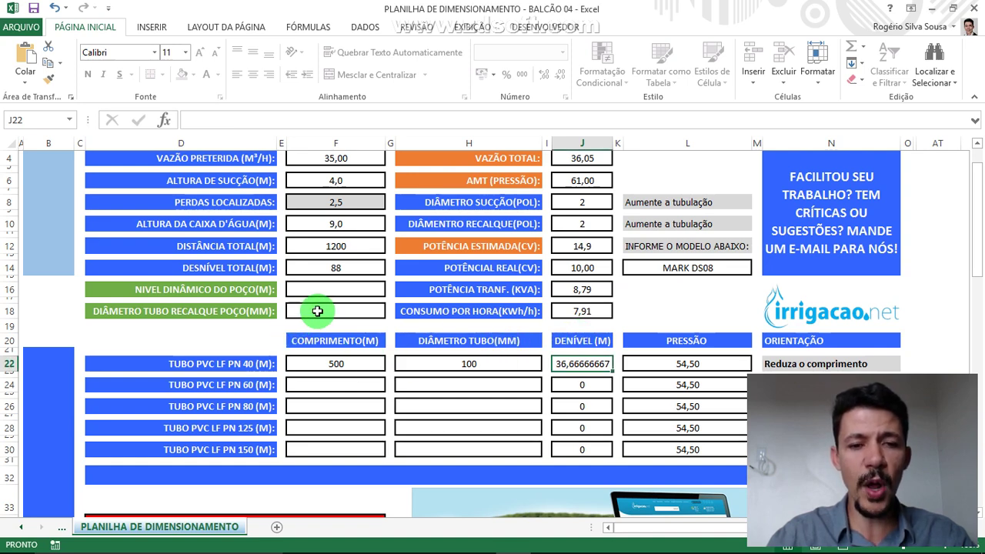
# - Compare the PN 40 row's pipe length and pressure with its pressure class and the guidance column
pyautogui.click(354, 372)
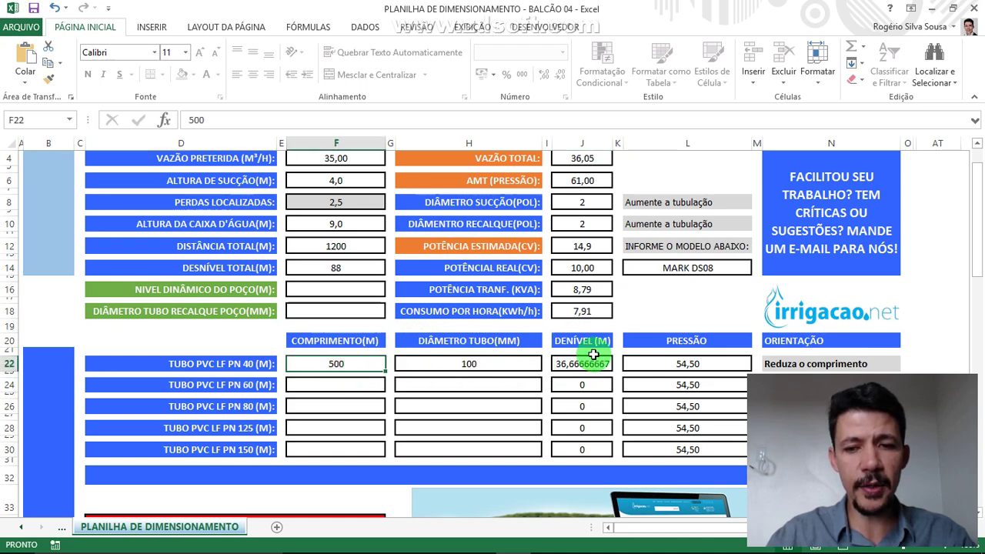
pyautogui.click(800, 340)
pyautogui.click(800, 365)
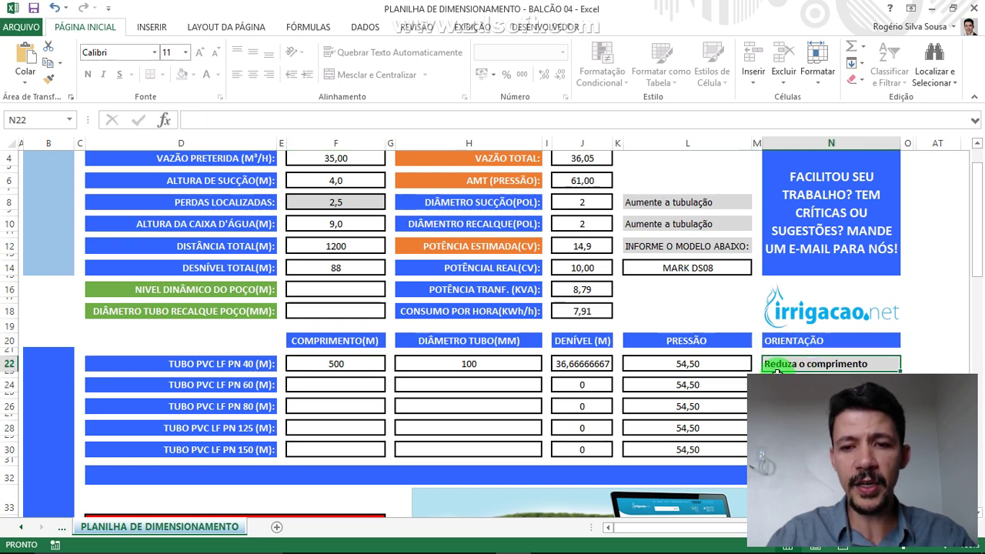
pyautogui.click(250, 364)
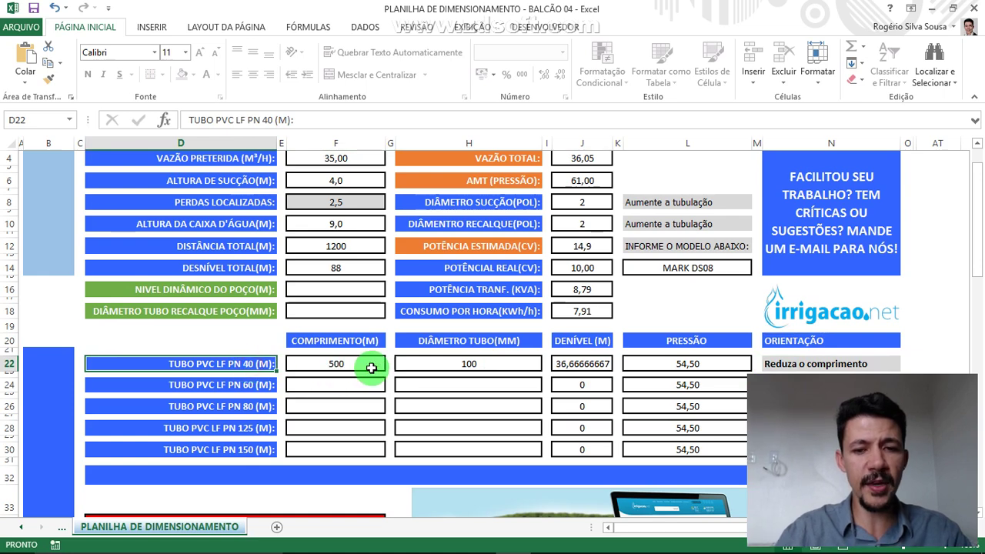
pyautogui.click(724, 364)
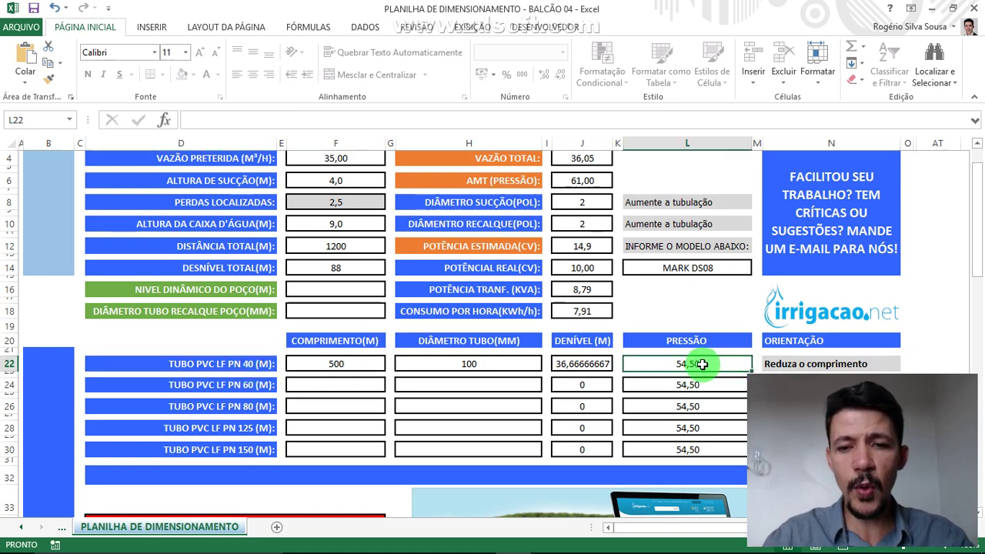
pyautogui.click(232, 369)
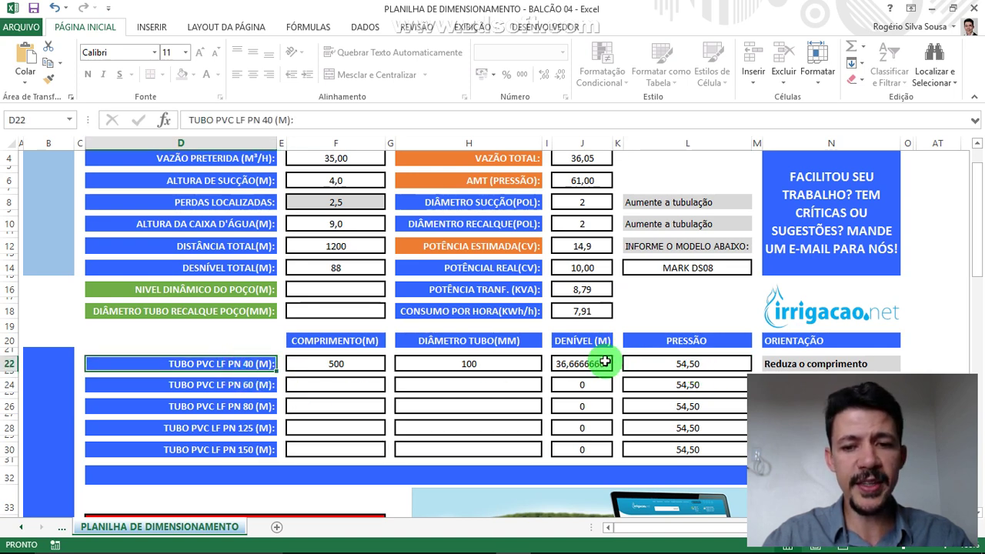
pyautogui.click(654, 364)
# - Try a PN 40 PVC pipe length of 450 m and check the row's pressure and guidance
pyautogui.click(350, 363)
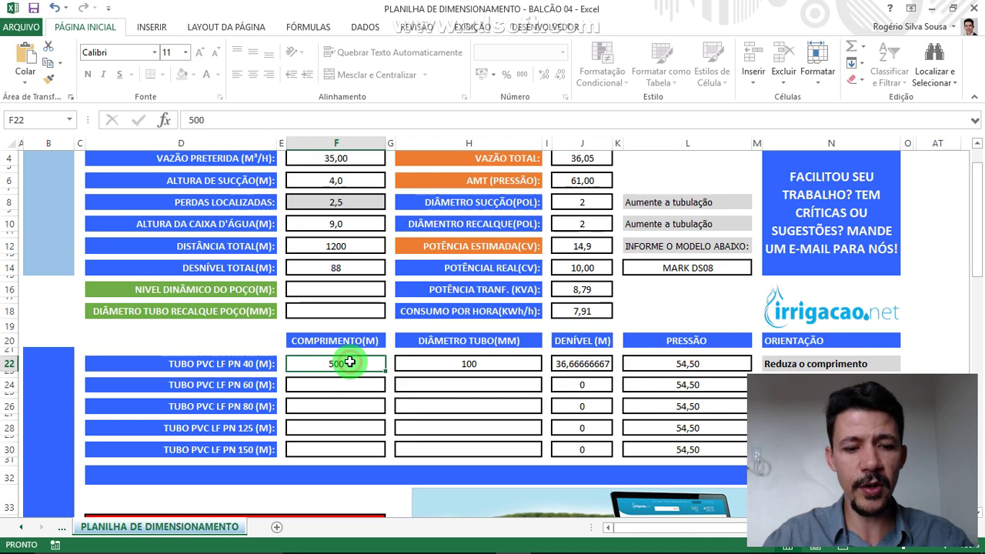
pyautogui.write('45')
pyautogui.press('Return')
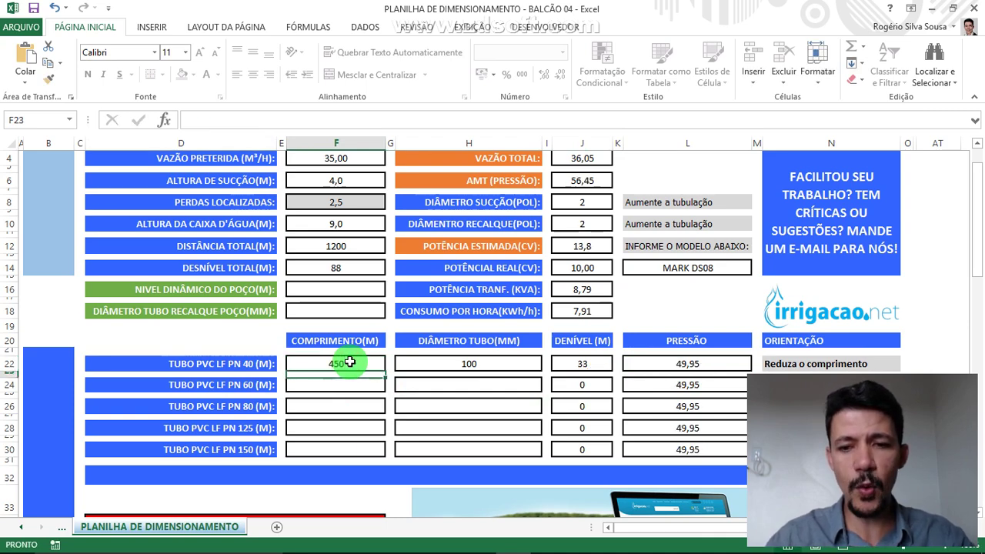
pyautogui.click(349, 364)
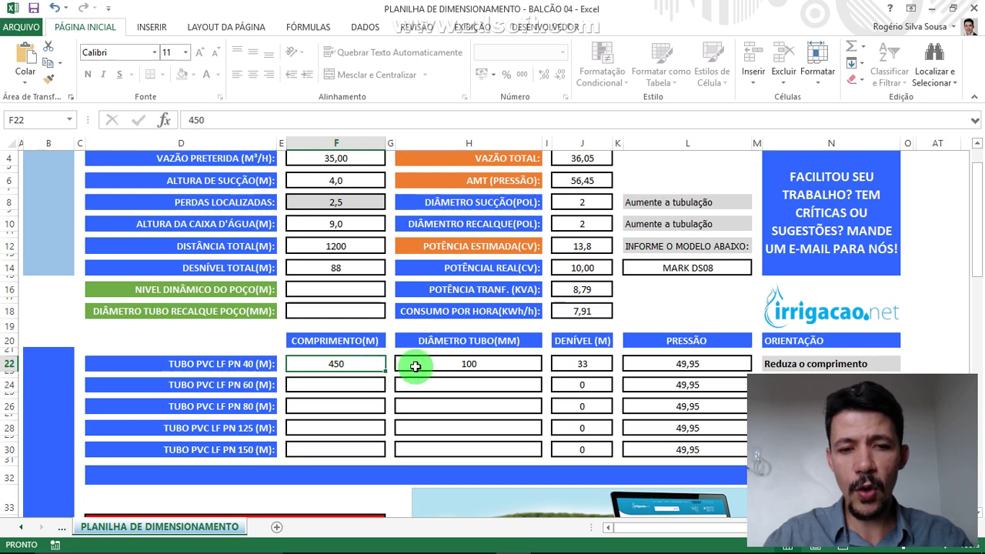
pyautogui.click(756, 365)
pyautogui.click(638, 362)
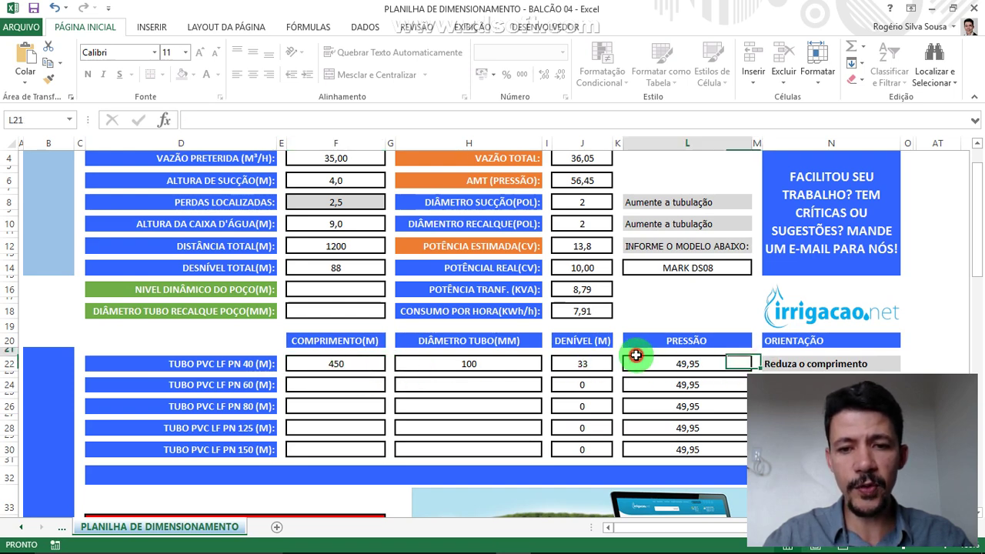
# - Try shorter PN 40 PVC pipe lengths of 430 m and 400 m
pyautogui.click(356, 362)
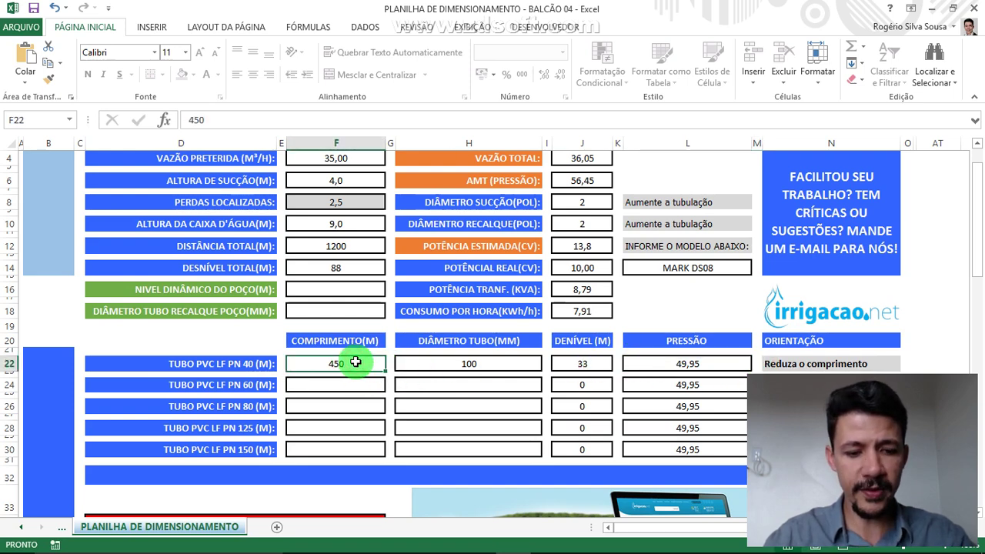
pyautogui.write('439')
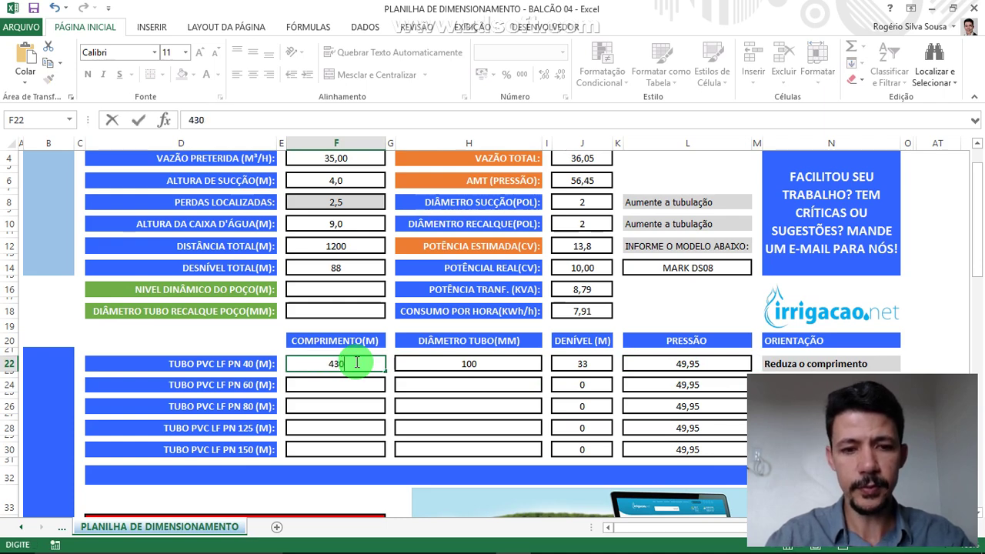
pyautogui.press('Return')
pyautogui.click(353, 362)
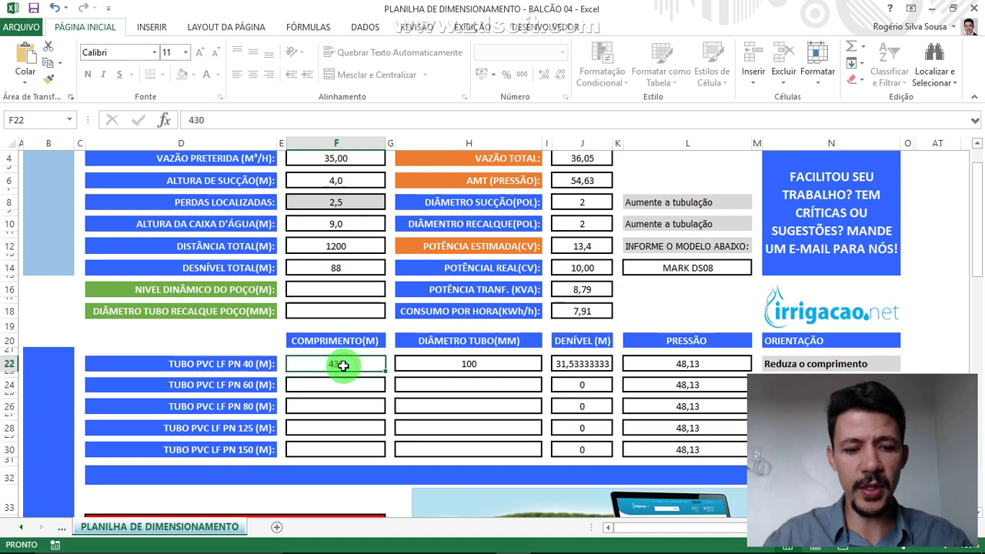
pyautogui.write('400')
pyautogui.press('Return')
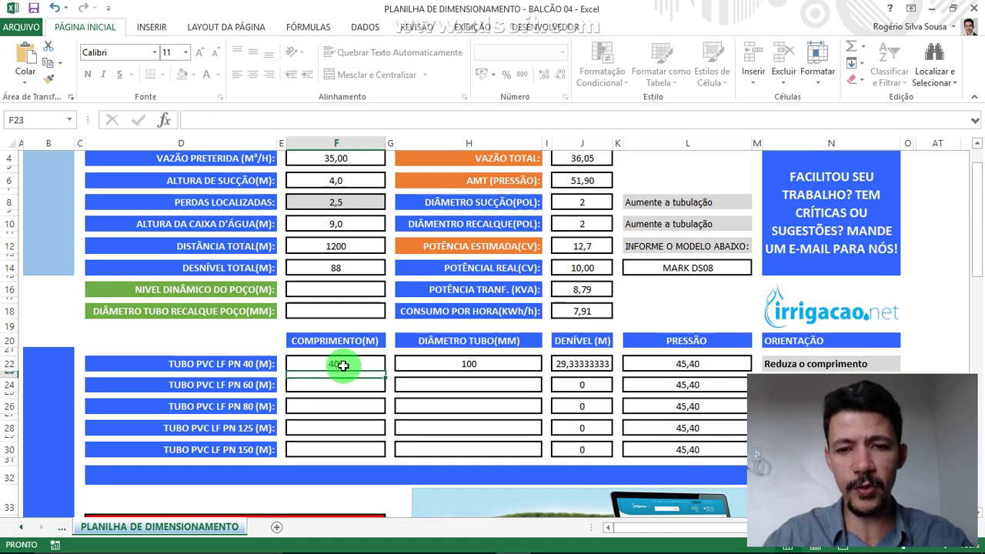
# - Try PN 40 PVC pipe lengths of 350 m and 330 m, checking the row's pressure against its class and guidance
pyautogui.click(354, 364)
pyautogui.write('350')
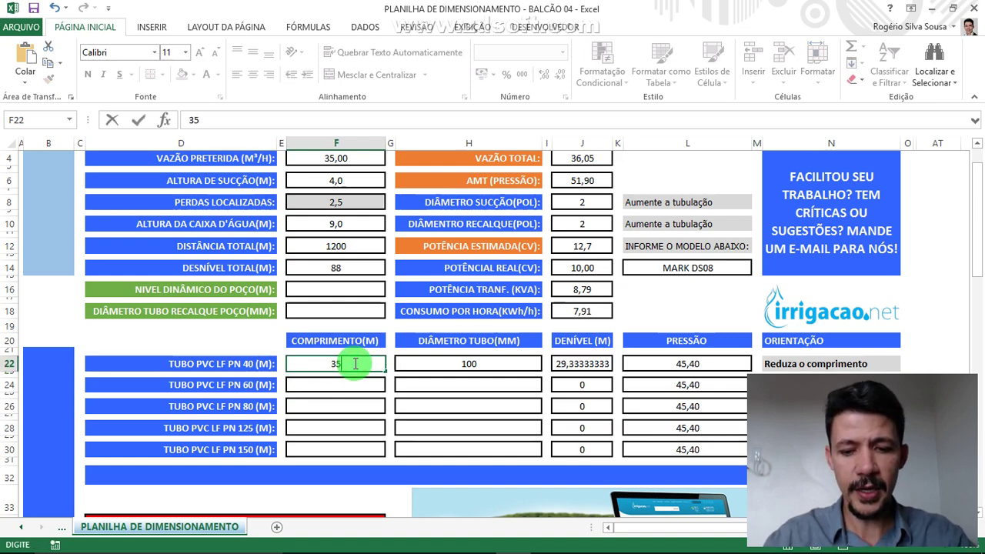
pyautogui.press('Return')
pyautogui.click(353, 363)
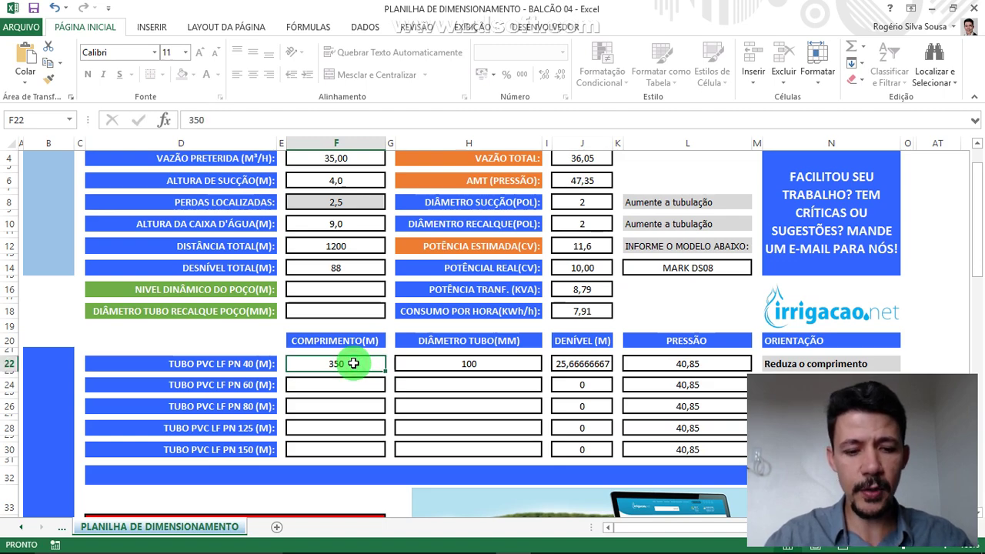
pyautogui.write('330')
pyautogui.press('Return')
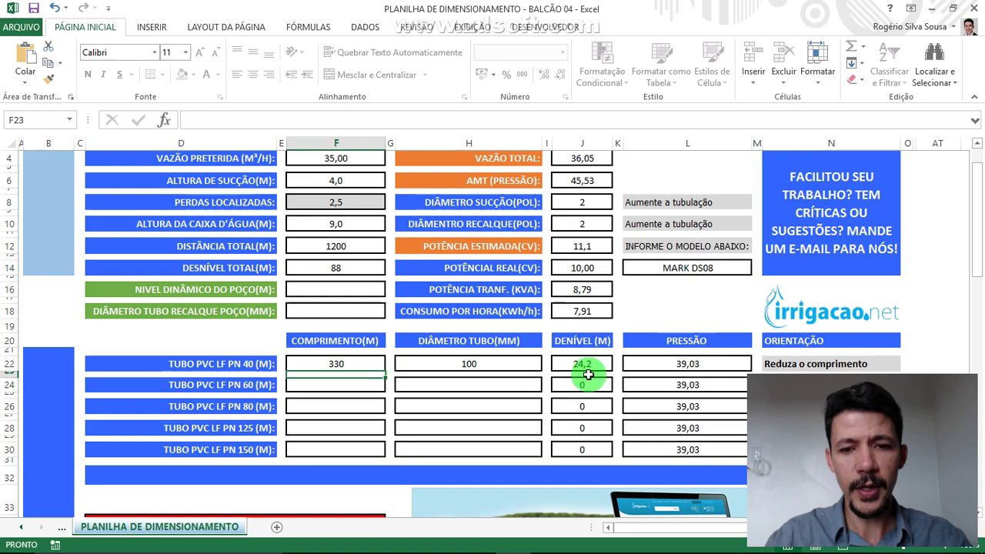
pyautogui.click(659, 366)
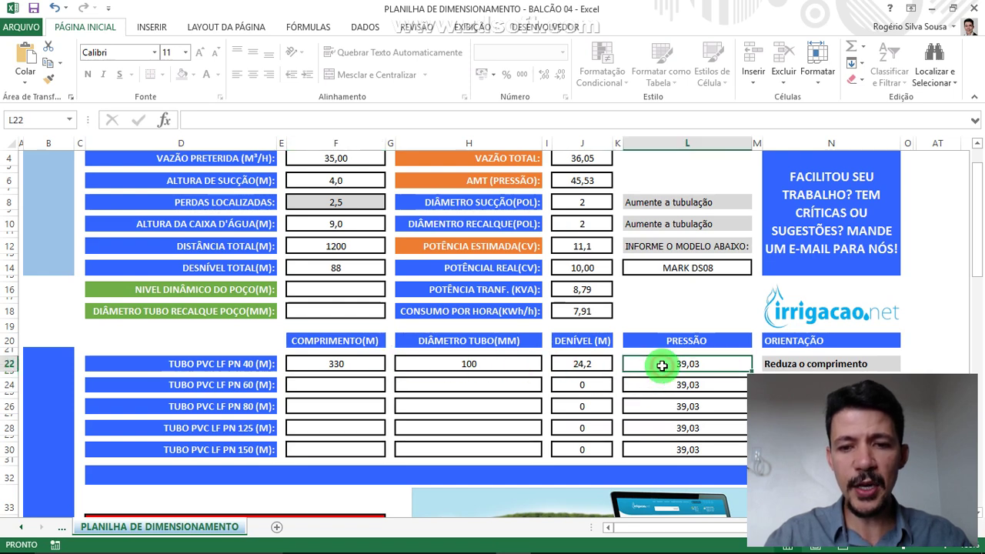
pyautogui.click(245, 367)
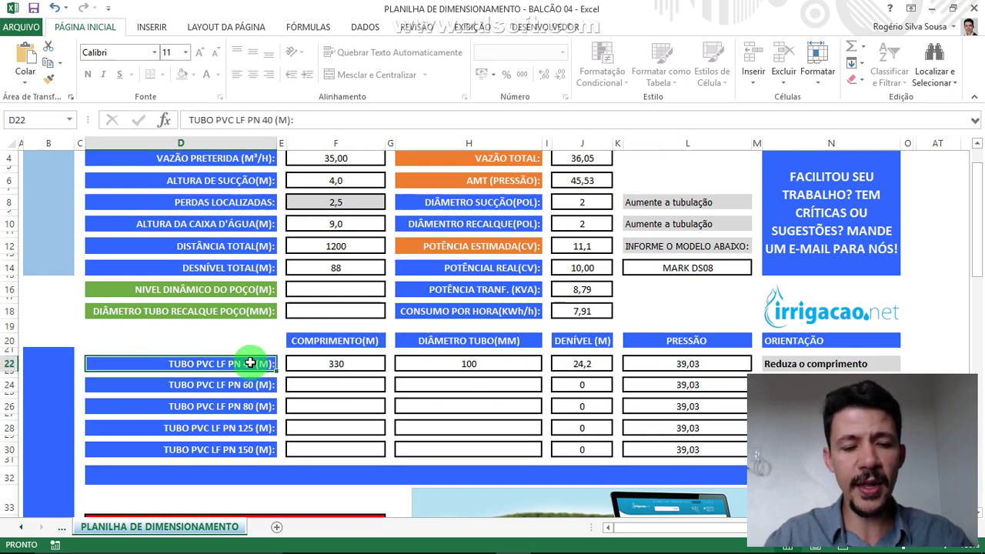
pyautogui.click(671, 368)
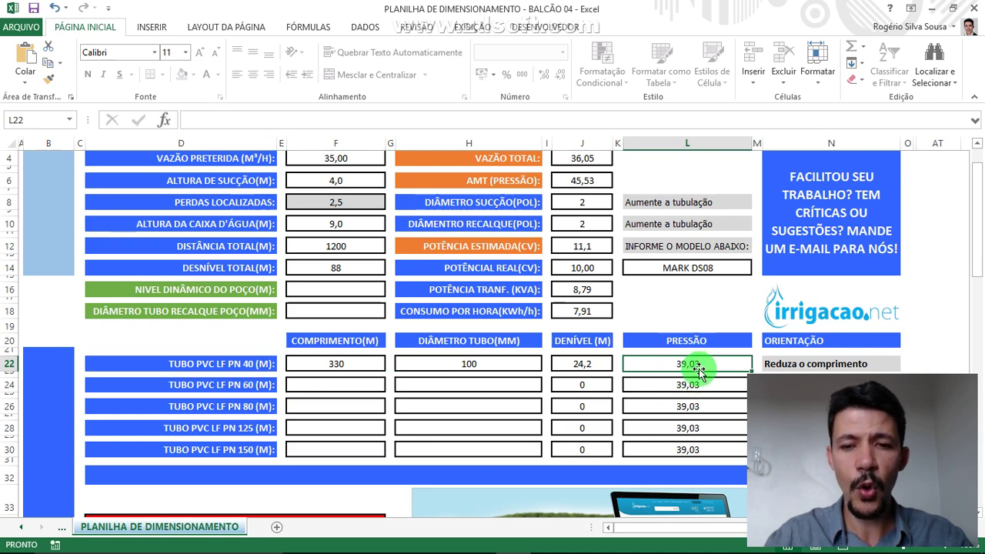
pyautogui.click(374, 368)
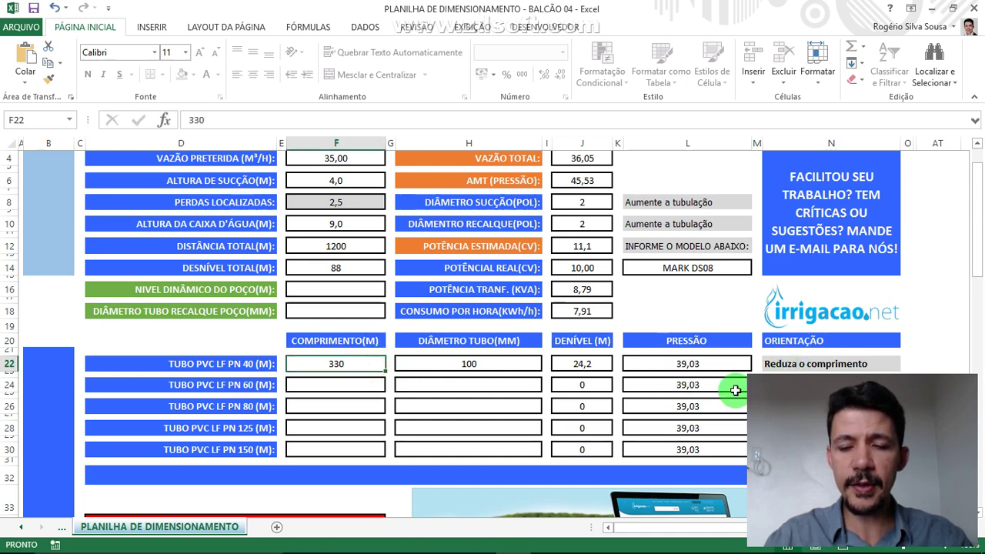
pyautogui.click(769, 363)
# - Try PN 40 PVC pipe lengths of 320 m and 310 m
pyautogui.click(352, 365)
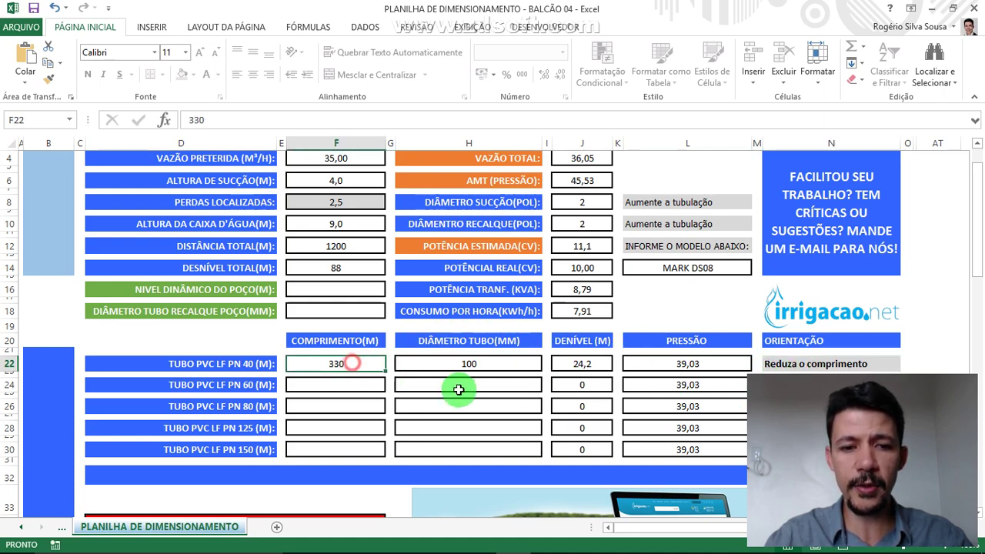
pyautogui.write('320')
pyautogui.press('Return')
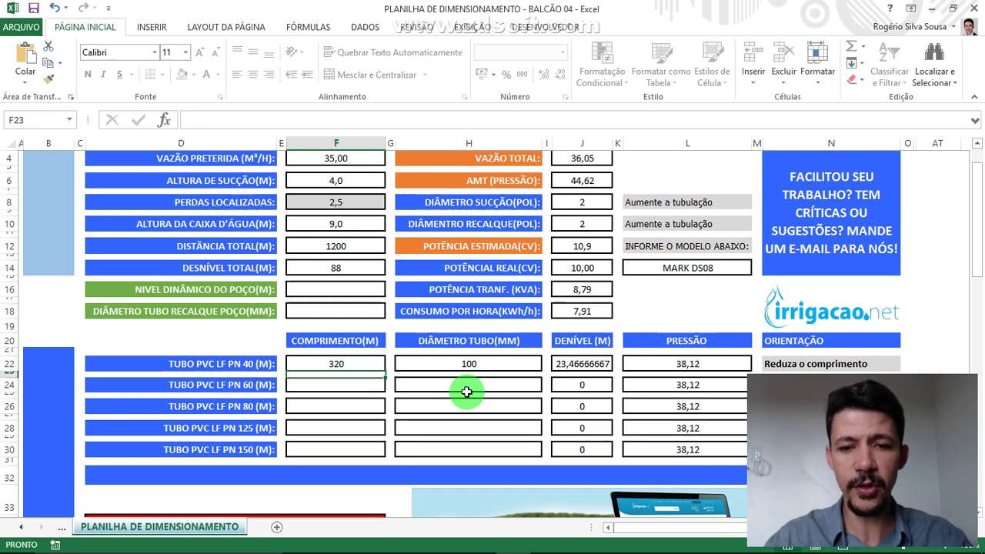
pyautogui.press('Up')
pyautogui.write('310')
pyautogui.press('Return')
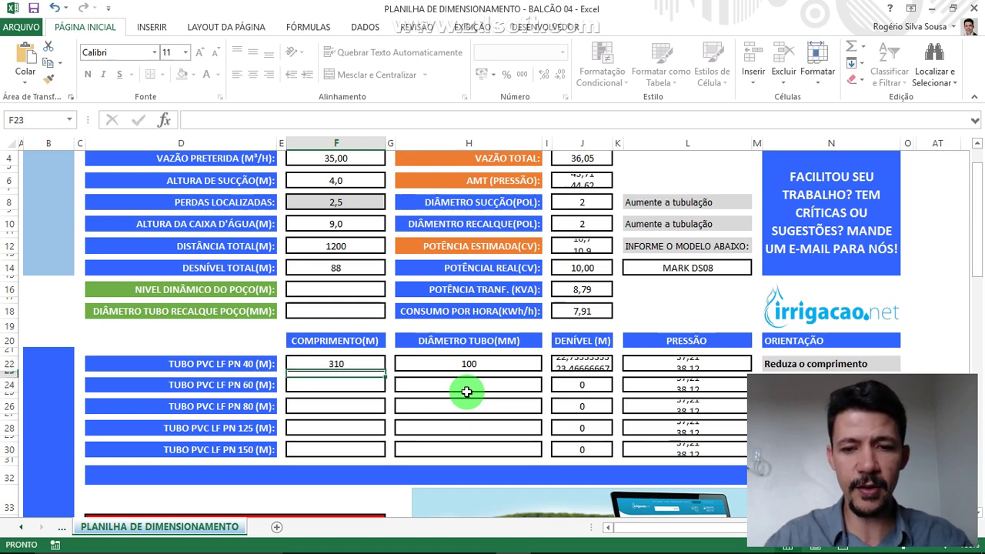
# - Set the PN 40 PVC pipe length to 300 m and check the row's guidance and pipe diameter
pyautogui.press('Up')
pyautogui.write('3')
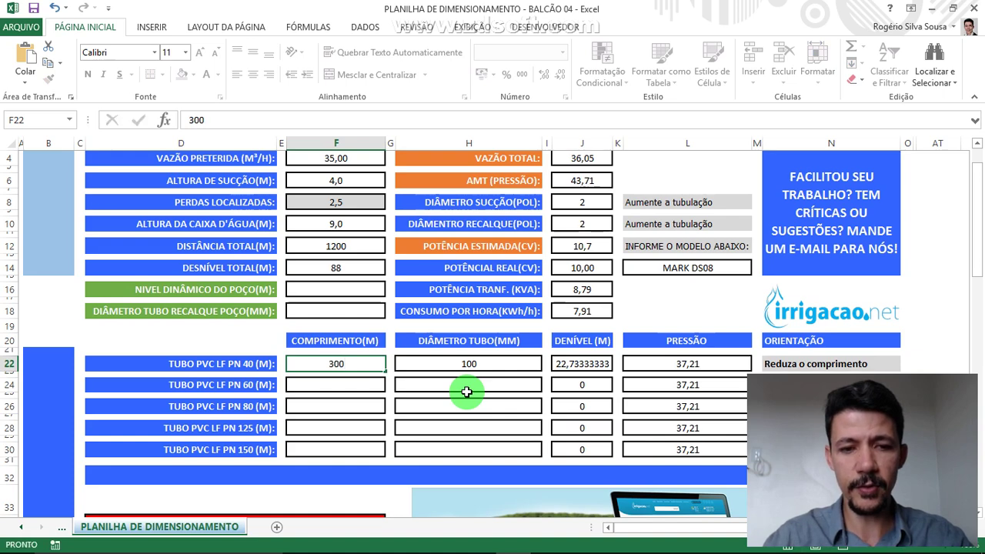
pyautogui.click(780, 368)
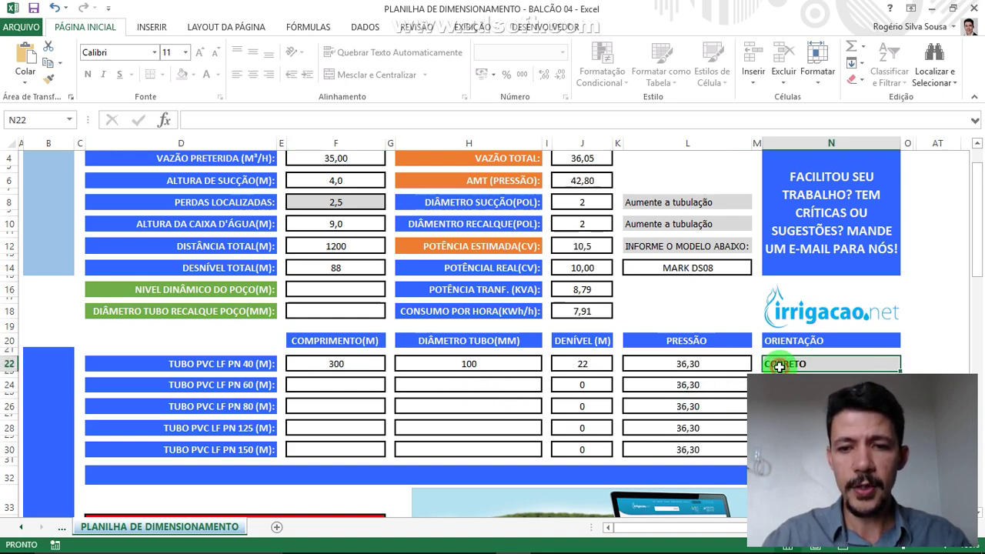
pyautogui.click(293, 366)
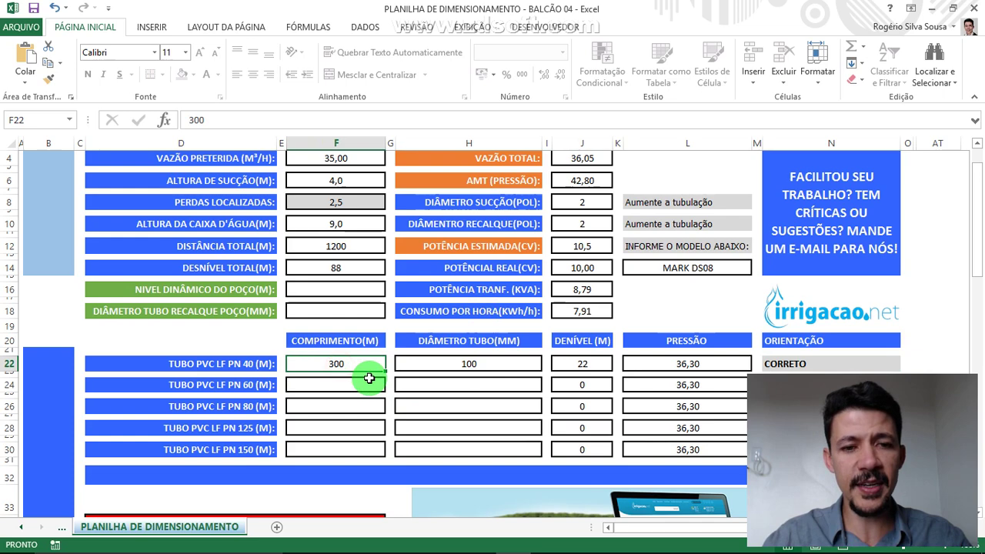
pyautogui.click(434, 371)
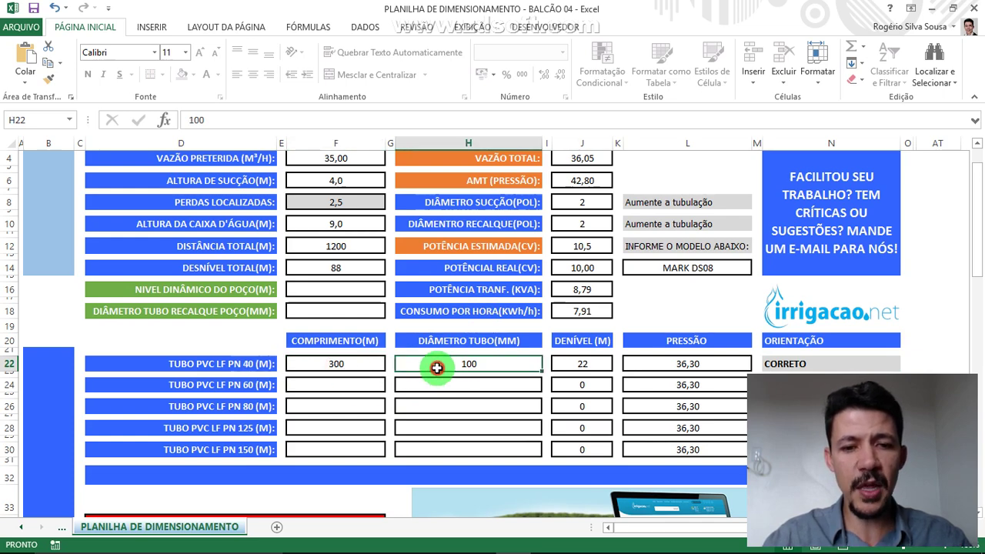
pyautogui.click(237, 367)
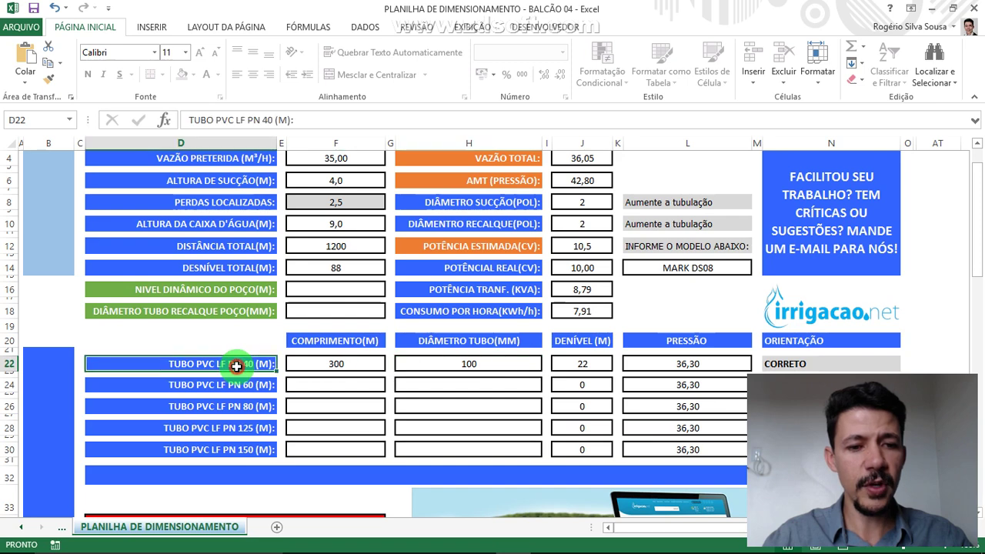
# - Enter a length of 250 m and a diameter of 100 mm for the PN 60 PVC pipe and check its guidance
pyautogui.click(352, 385)
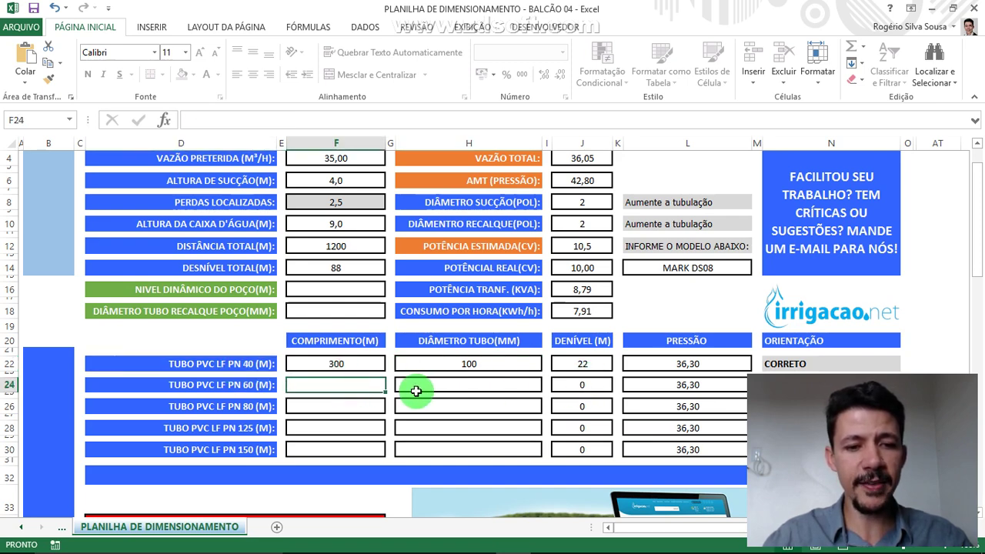
pyautogui.write('2')
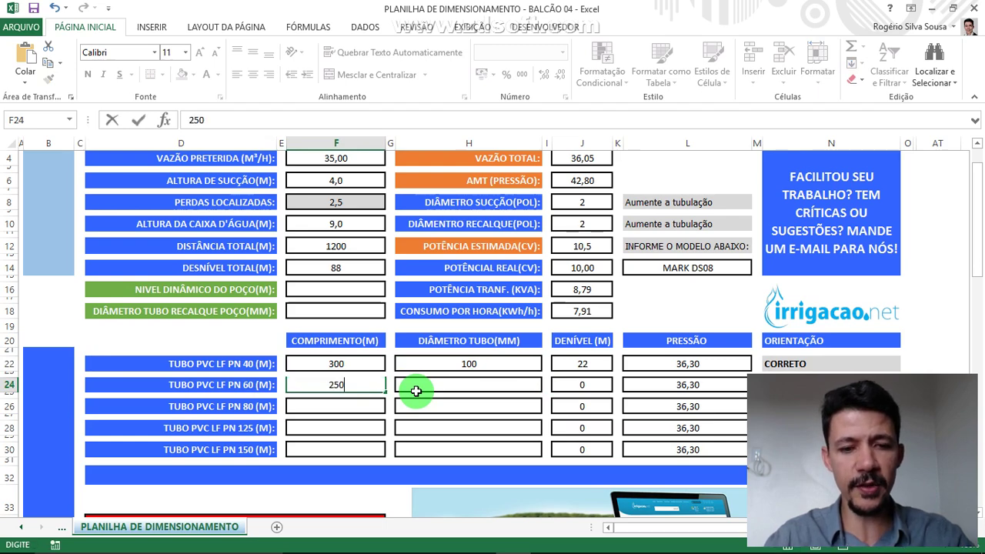
pyautogui.write('50')
pyautogui.press('Return')
pyautogui.click(416, 391)
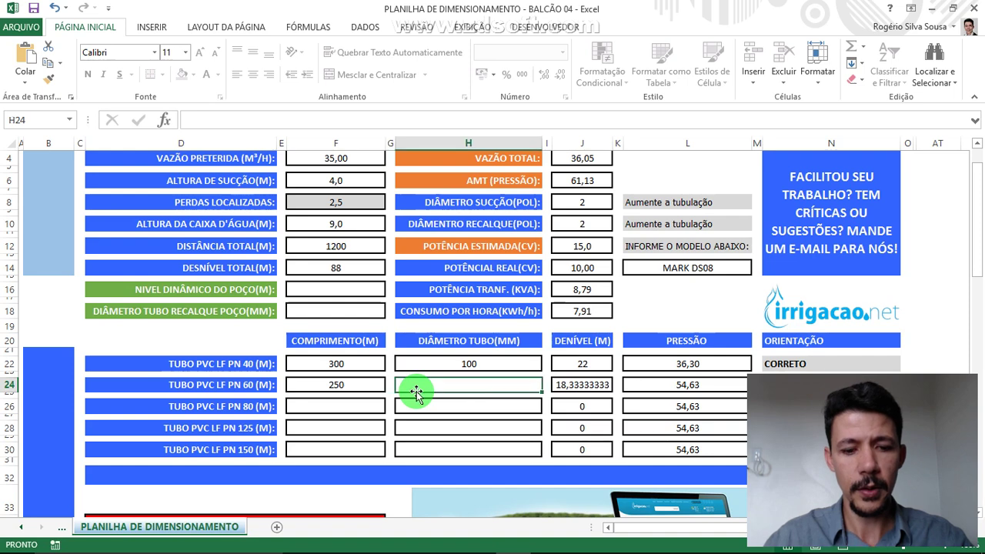
pyautogui.write('100')
pyautogui.press('Return')
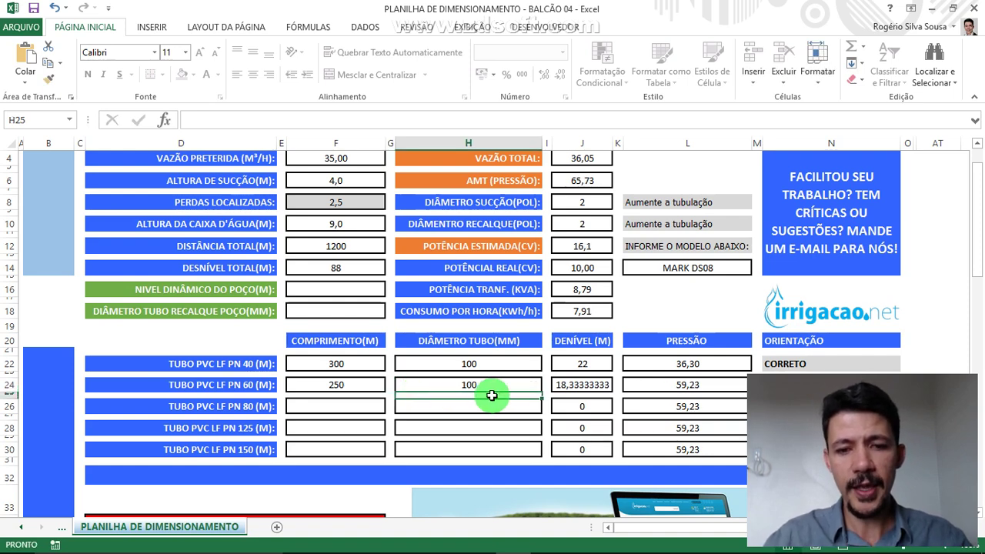
pyautogui.click(766, 384)
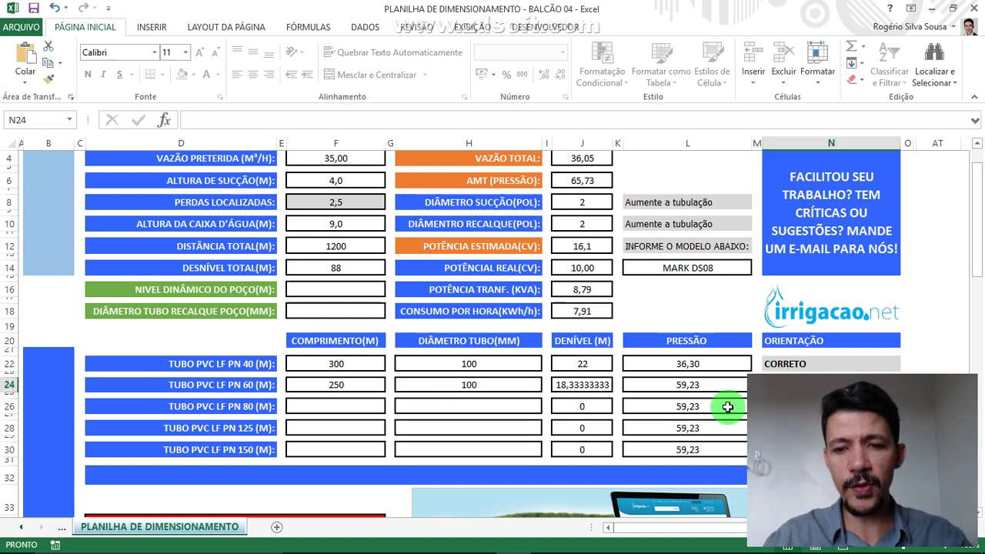
# - Set the PN 60 PVC pipe length to 210 m
pyautogui.click(329, 389)
pyautogui.write('22')
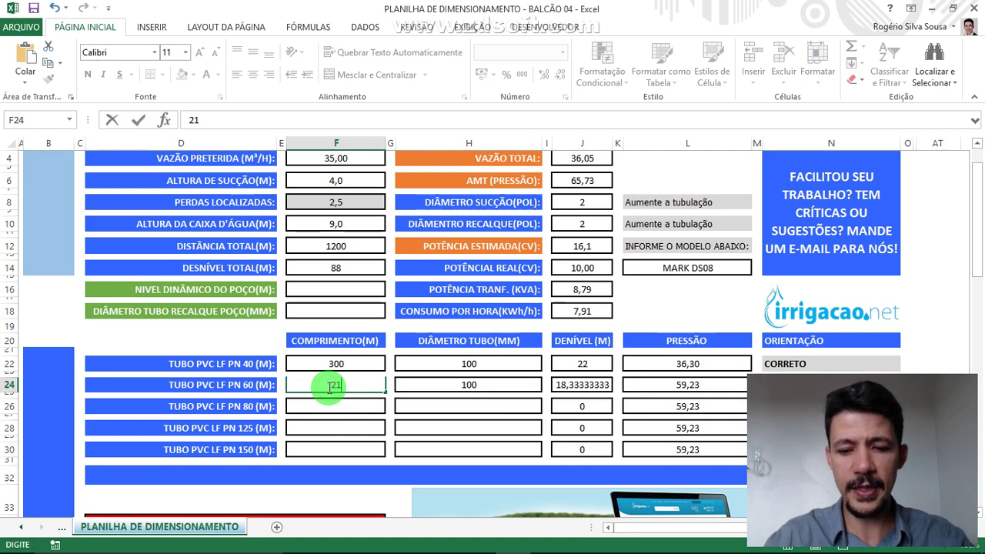
pyautogui.write('0')
pyautogui.press('Return')
pyautogui.click(330, 387)
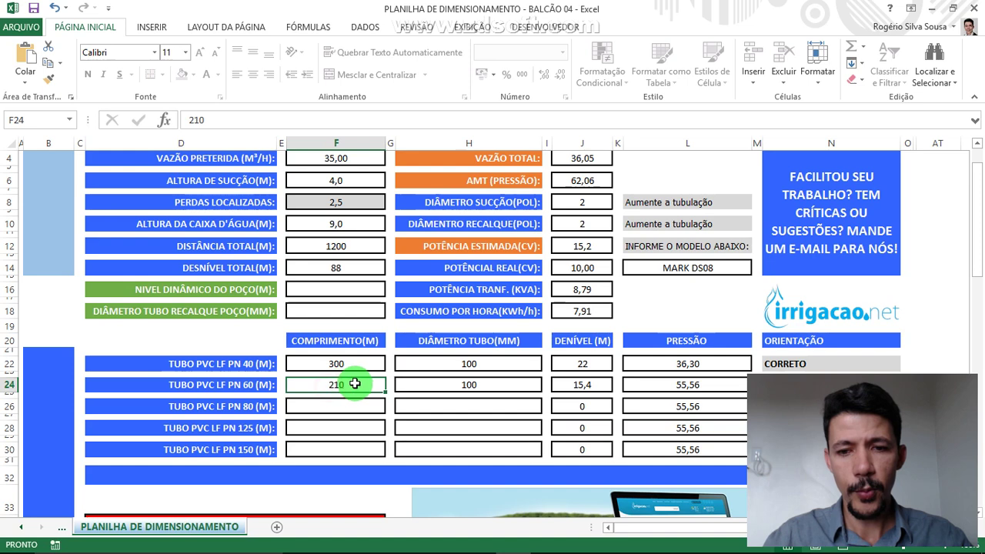
# - Check the PN 60 guidance and enter a length of 250 m and a diameter of 100 mm for the PN 80 PVC pipe
pyautogui.click(822, 382)
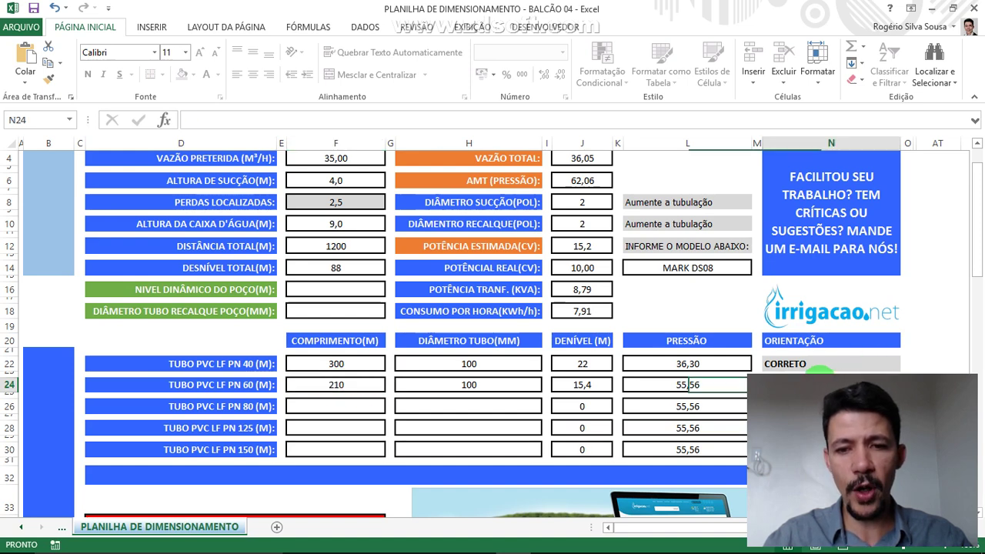
pyautogui.click(359, 387)
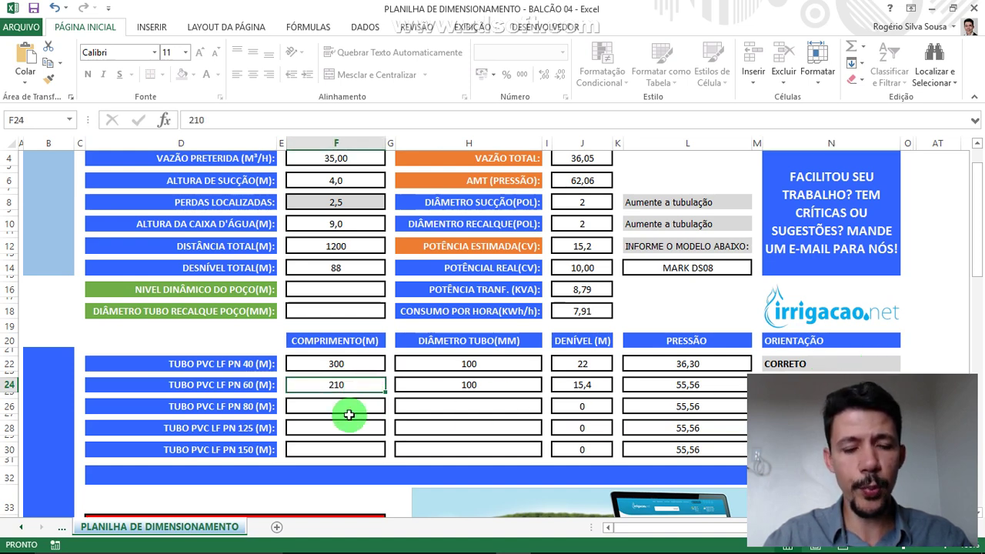
pyautogui.click(324, 405)
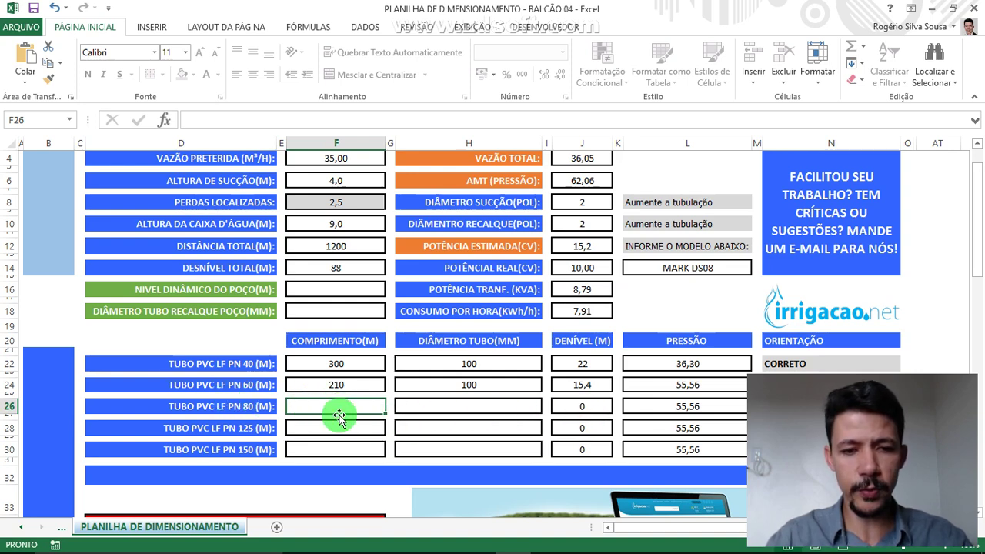
pyautogui.write('25')
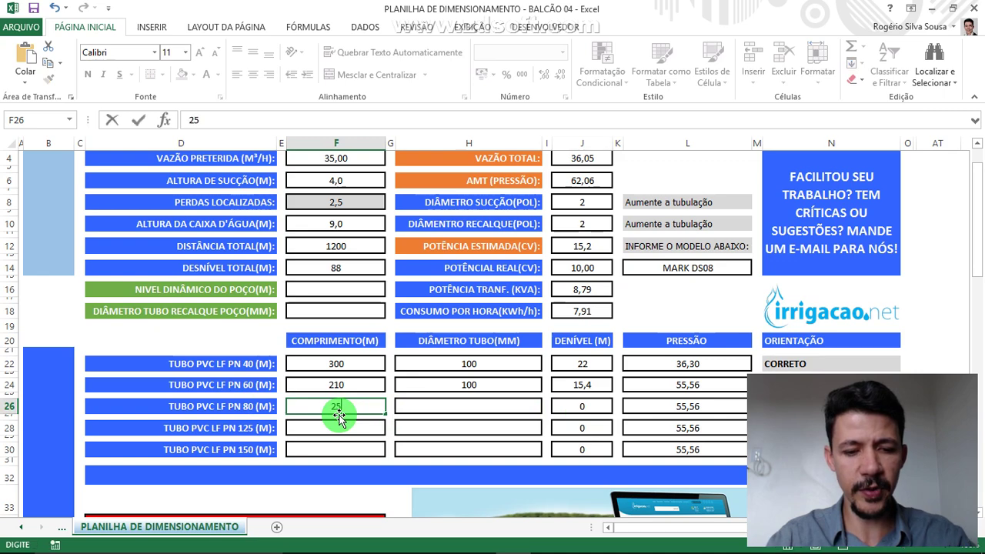
pyautogui.press('Tab')
pyautogui.press('Tab')
pyautogui.write('100')
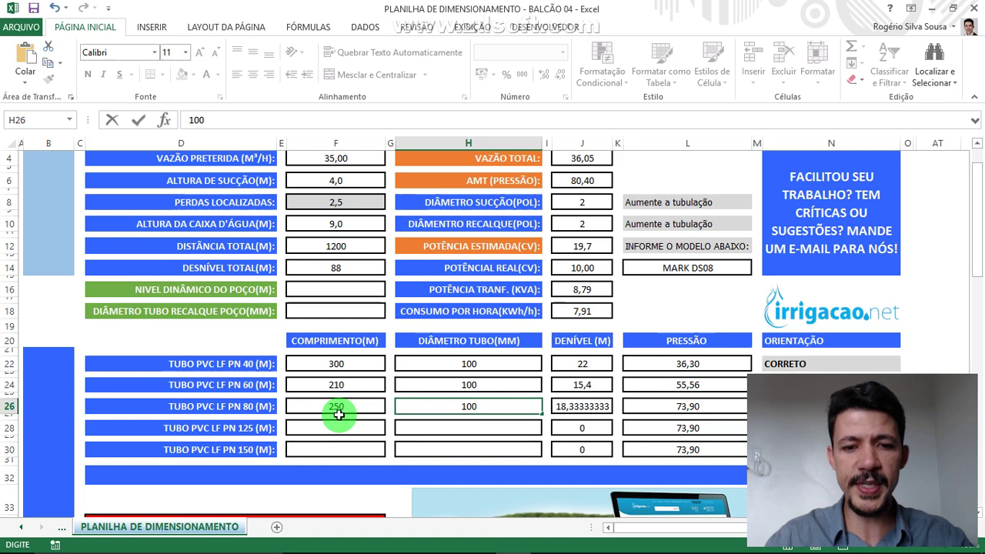
pyautogui.press('Return')
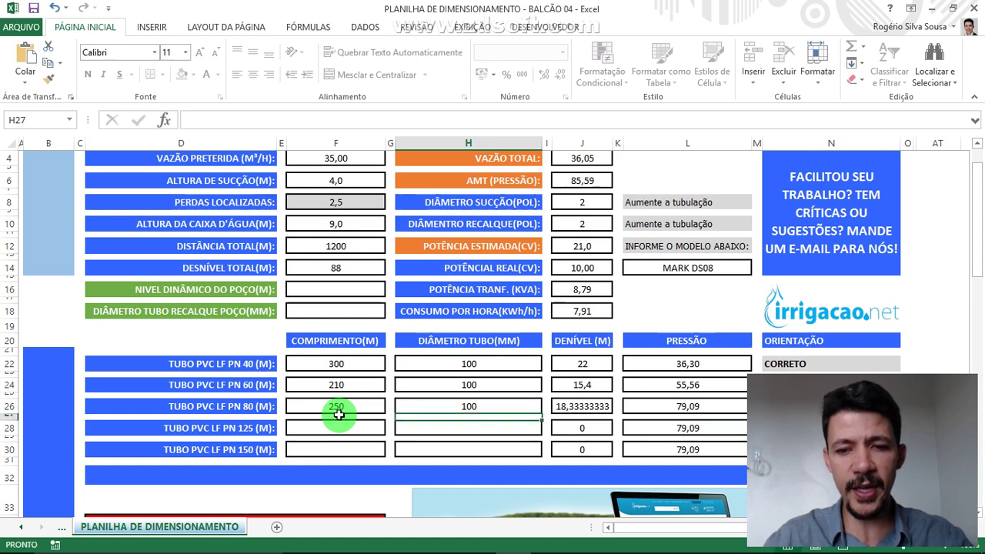
# - Try PN 80 PVC pipe lengths of 210 m and 215 m, ending with 220 m
pyautogui.click(354, 404)
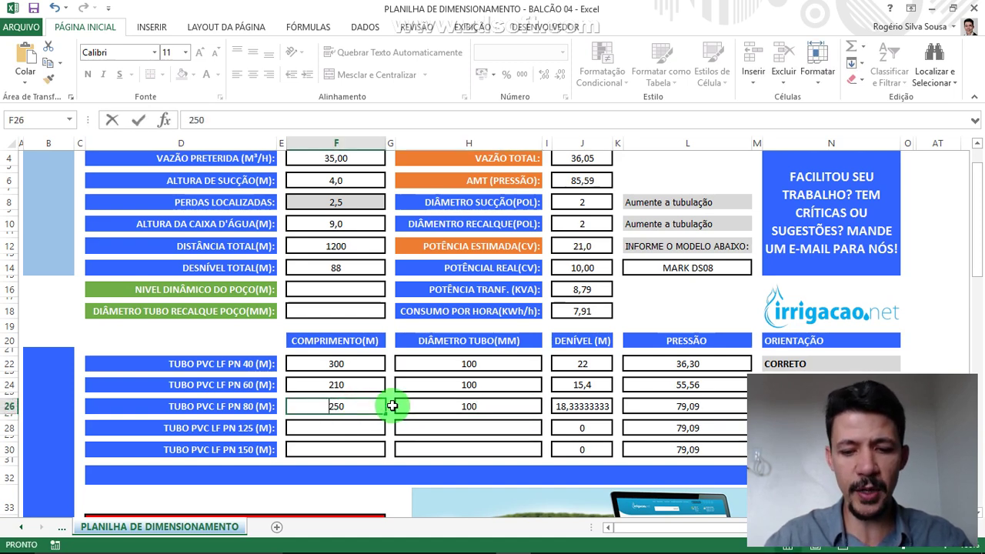
pyautogui.write('210')
pyautogui.press('Return')
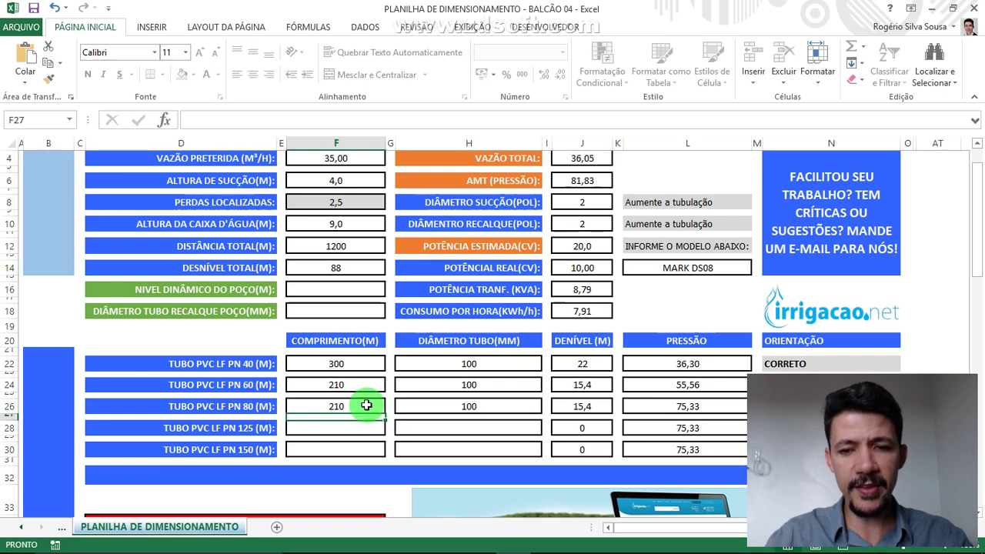
pyautogui.click(356, 406)
pyautogui.write('215')
pyautogui.press('Return')
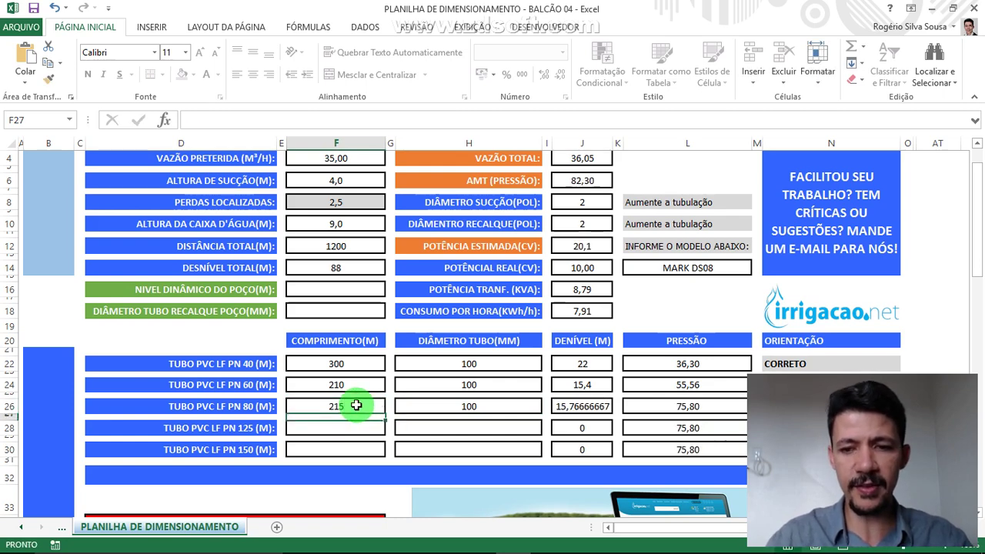
pyautogui.click(357, 406)
pyautogui.write('220')
pyautogui.press('Return')
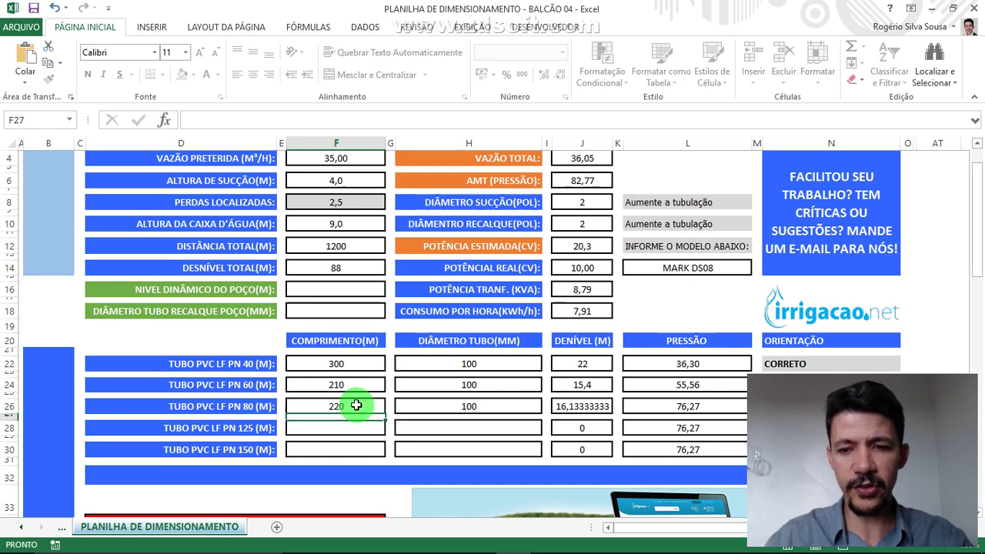
# - Try PN 60 PVC pipe lengths of 220 m, 225 m and 230 m, and settle on 225 m
pyautogui.press('Up')
pyautogui.press('Up')
pyautogui.press('Up')
pyautogui.write('220')
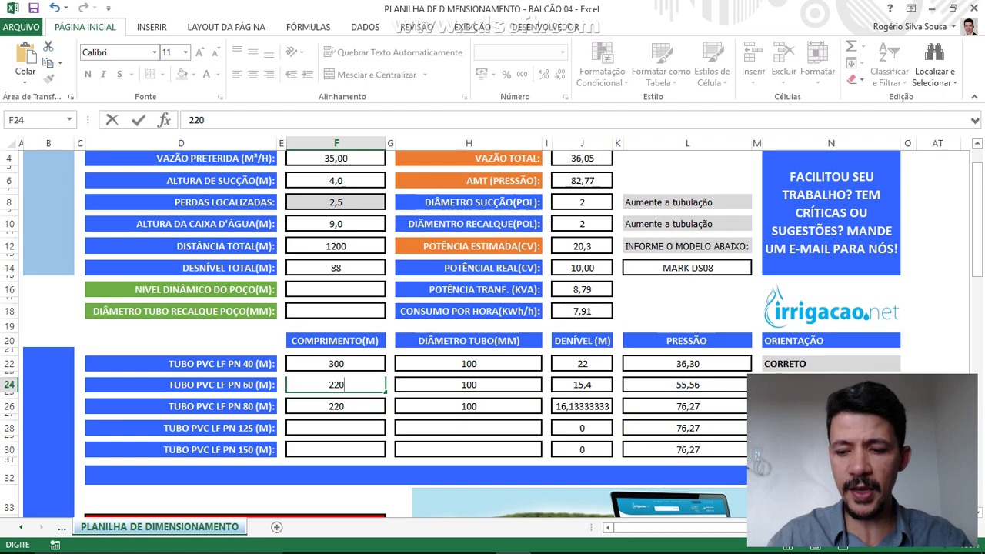
pyautogui.press('Return')
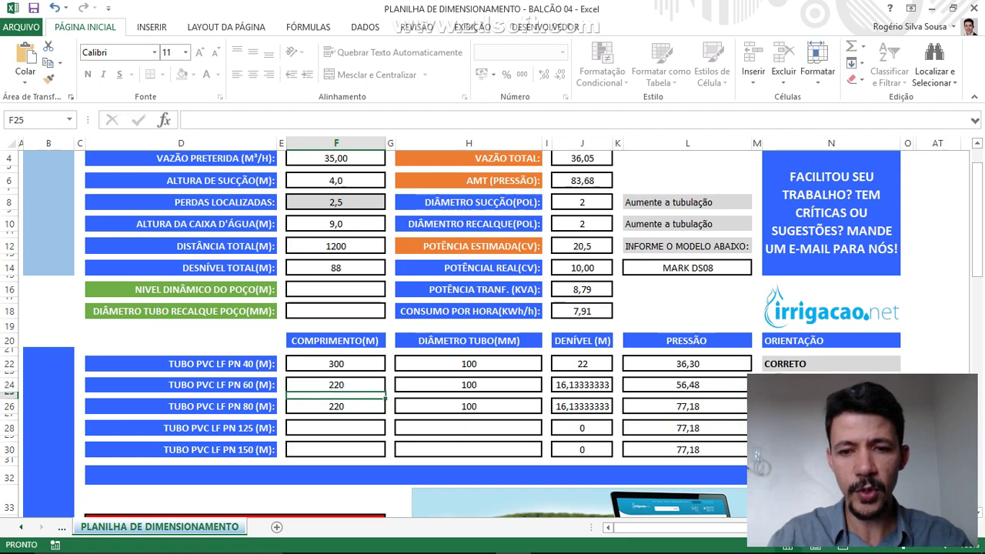
pyautogui.click(362, 379)
pyautogui.write('225')
pyautogui.hotkey('ctrl', 'Return')
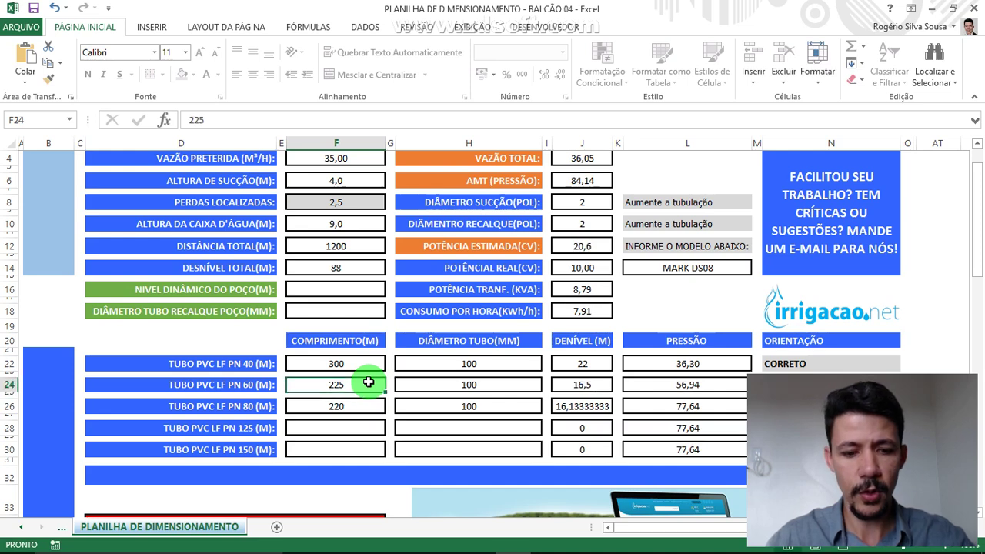
pyautogui.write('230')
pyautogui.hotkey('ctrl', 'Return')
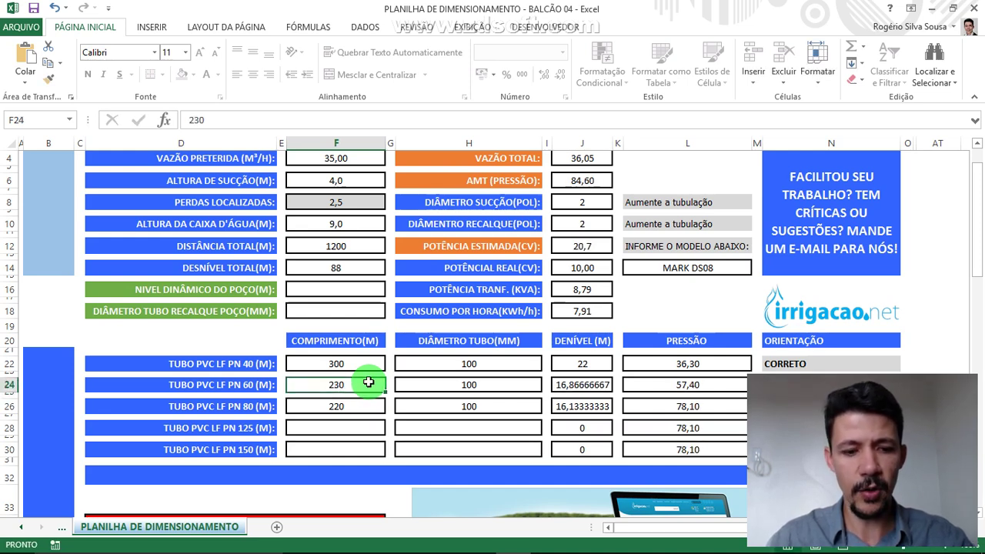
pyautogui.write('225')
pyautogui.press('Return')
# - Try a PN 80 PVC pipe length of 225 m and return it to 220 m
pyautogui.write('225')
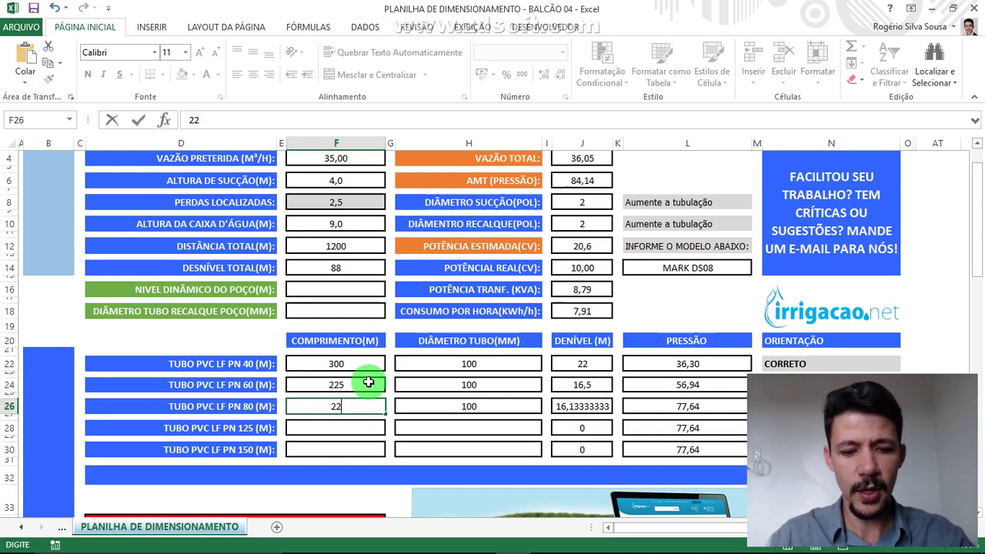
pyautogui.press('Return')
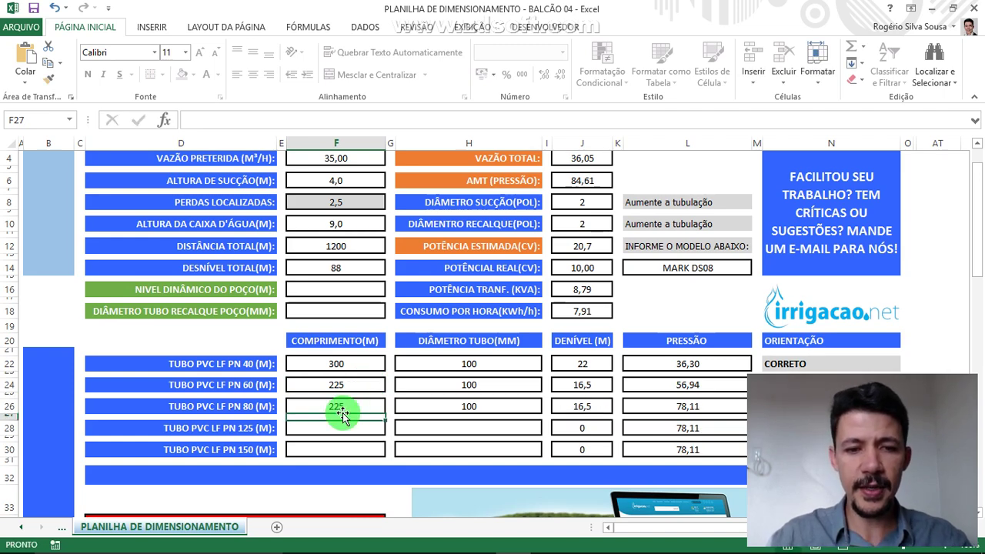
pyautogui.click(341, 407)
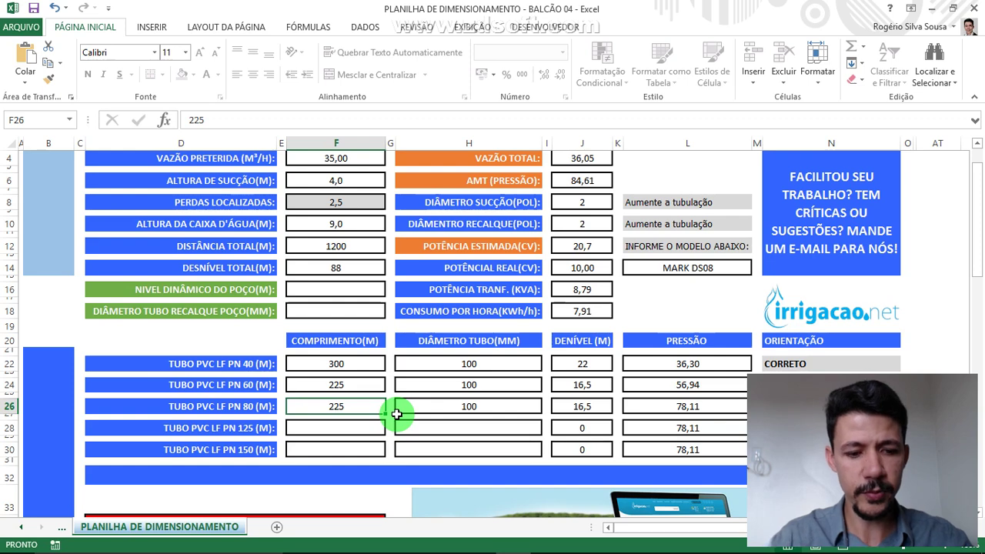
pyautogui.write('220')
pyautogui.press('Return')
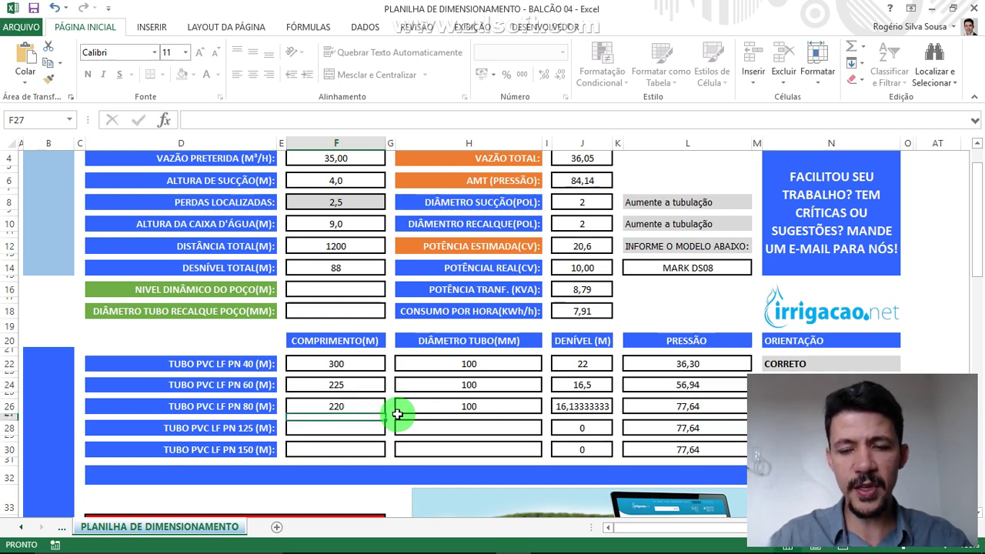
# - Check the guidance, pressures and assigned lengths of the PN 40, PN 60 and PN 80 pipe rows
pyautogui.click(785, 376)
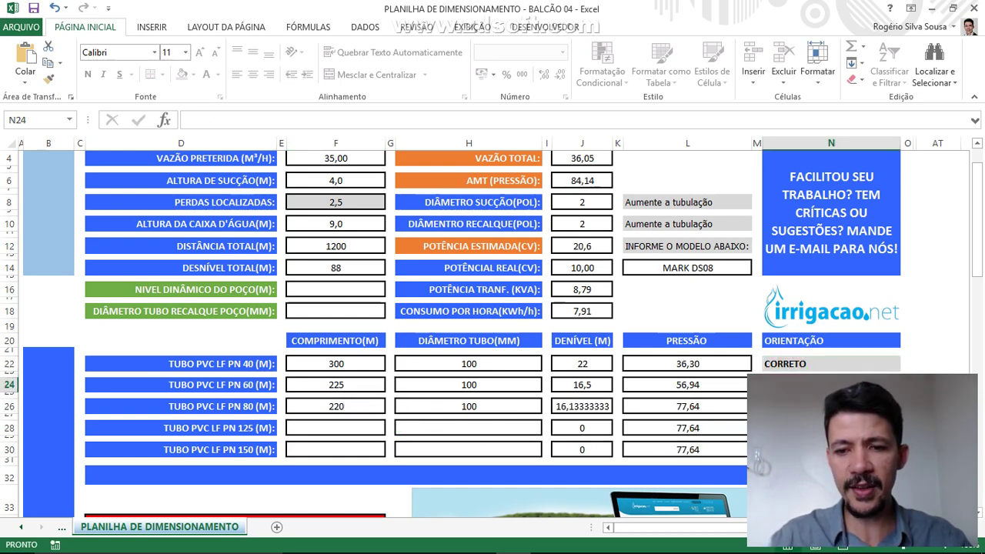
pyautogui.click(692, 378)
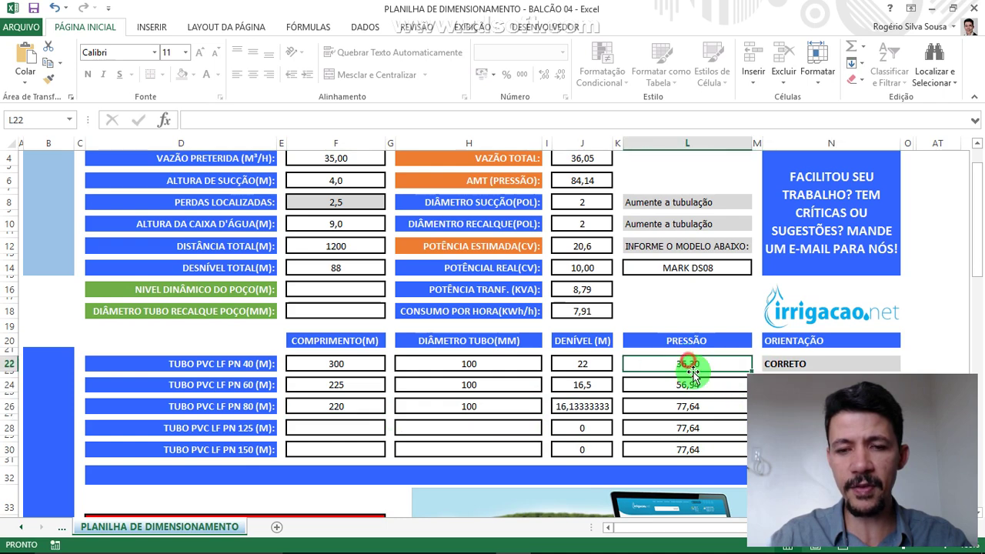
pyautogui.click(706, 411)
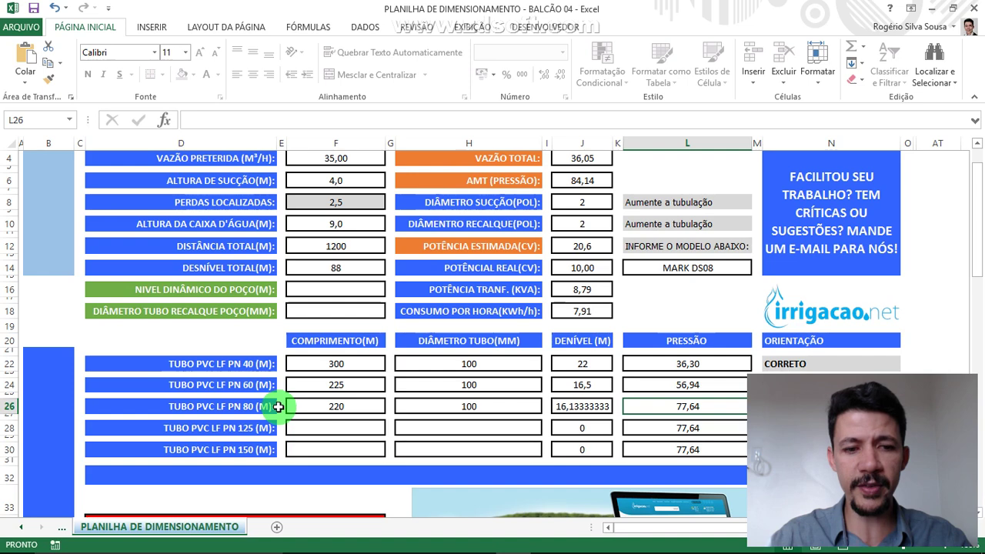
pyautogui.click(329, 431)
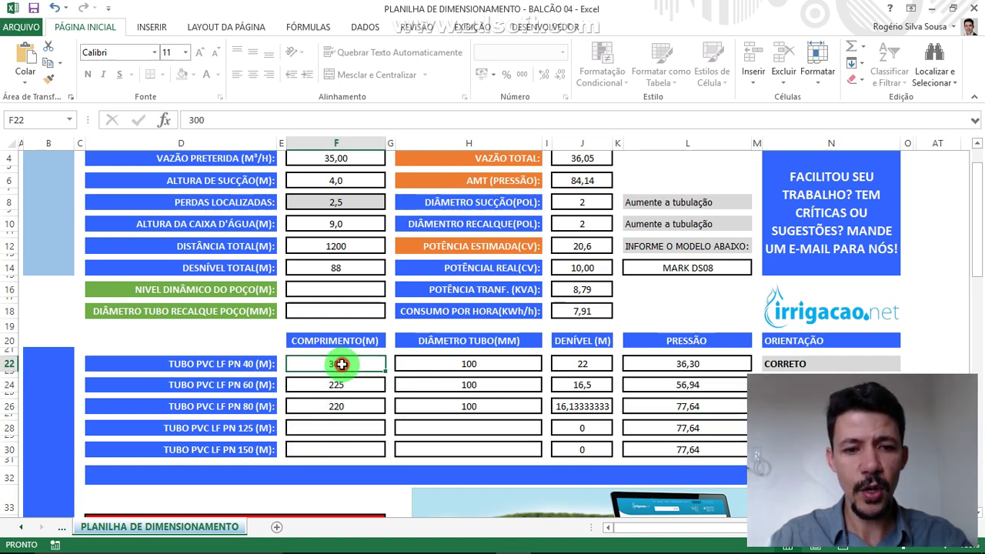
pyautogui.moveTo(341, 368); pyautogui.dragTo(352, 388)
pyautogui.click(346, 385)
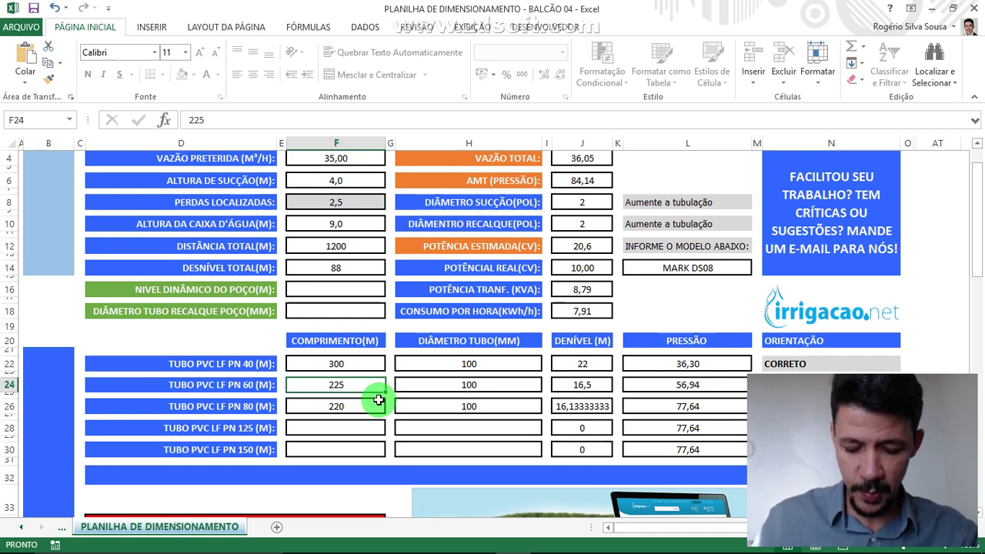
# - Enter a length of 455 m and a diameter of 100 mm for the PN 125 PVC pipe and check its guidance
pyautogui.click(360, 429)
pyautogui.write('4')
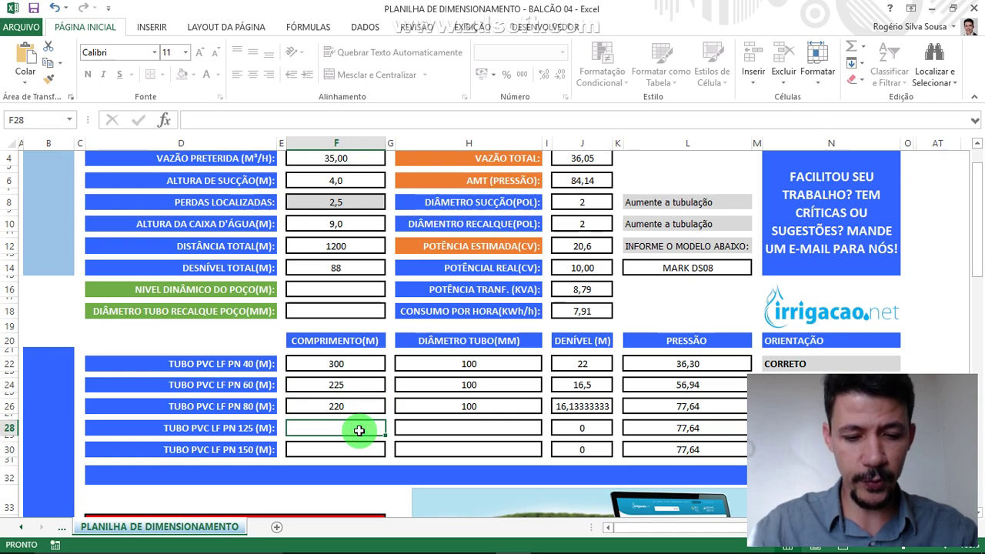
pyautogui.write('55')
pyautogui.press('Tab')
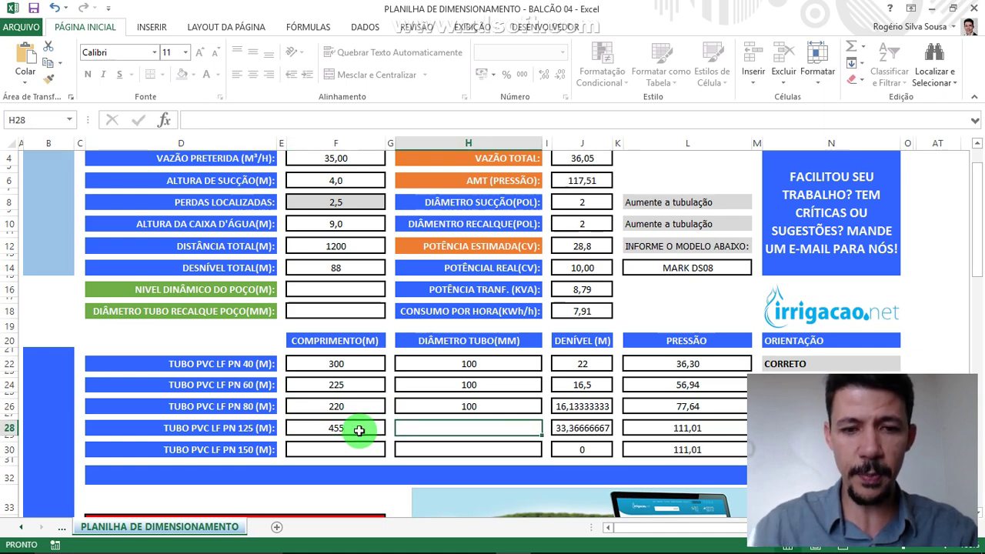
pyautogui.write('100')
pyautogui.press('Return')
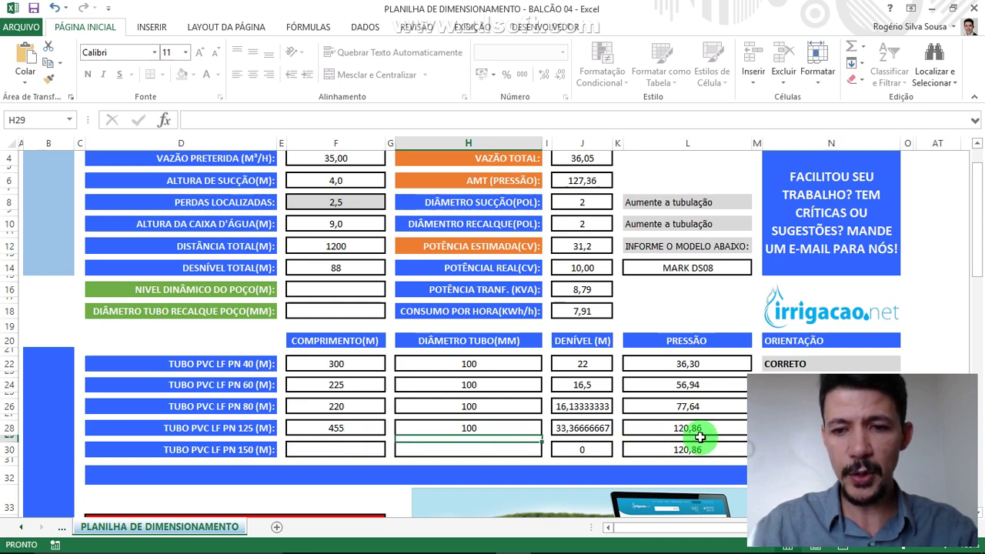
pyautogui.click(816, 428)
# - Try PN 125 PVC pipe lengths of 400 m, 410 m, 420 m and 430 m, and settle on 420 m
pyautogui.click(353, 430)
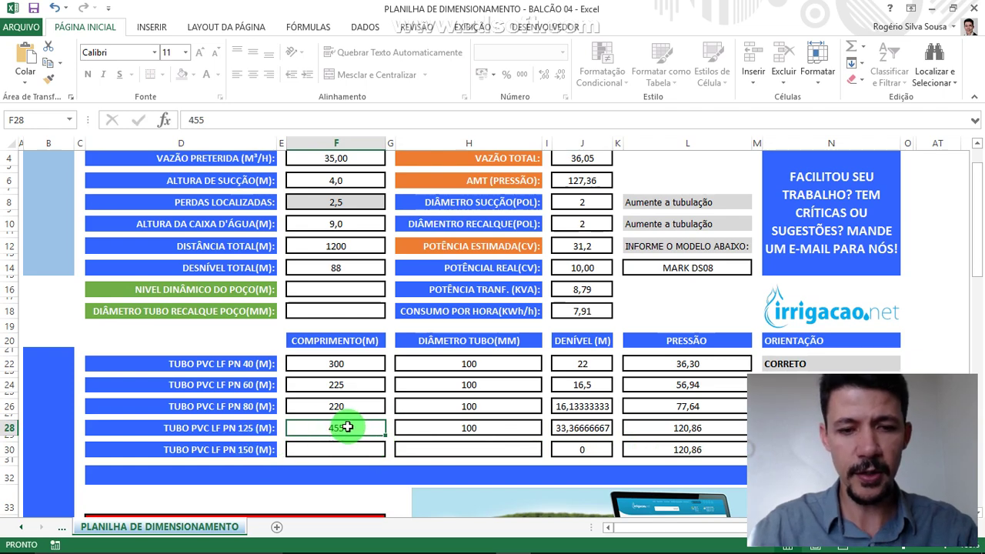
pyautogui.write('400')
pyautogui.press('Return')
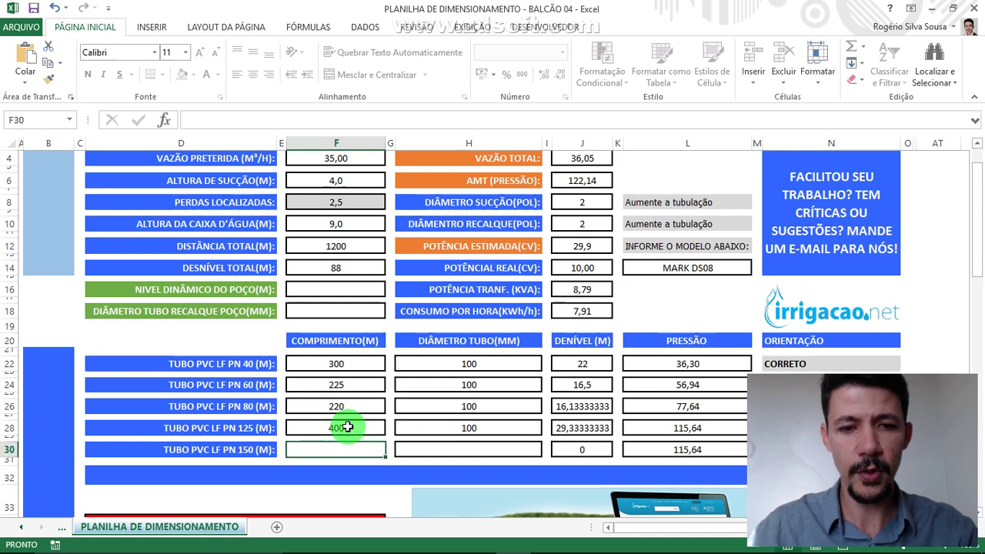
pyautogui.click(346, 428)
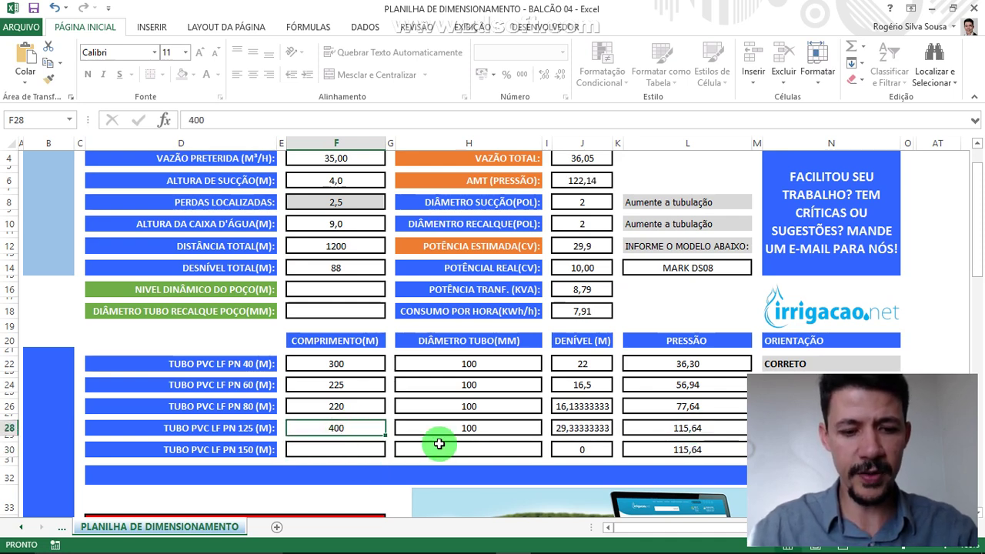
pyautogui.write('410')
pyautogui.press('Return')
pyautogui.press('Up')
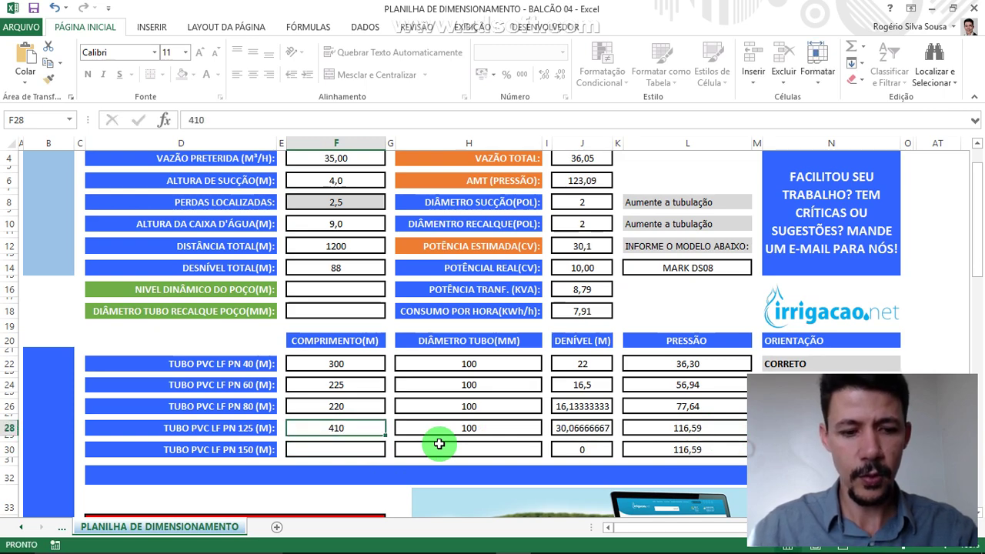
pyautogui.write('420')
pyautogui.press('Return')
pyautogui.press('Up')
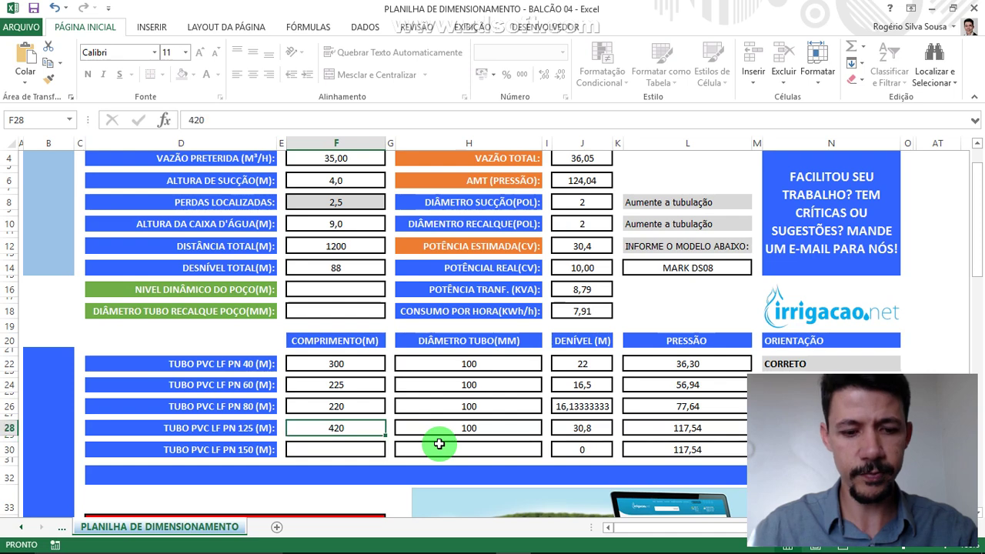
pyautogui.write('430')
pyautogui.press('Return')
pyautogui.press('Up')
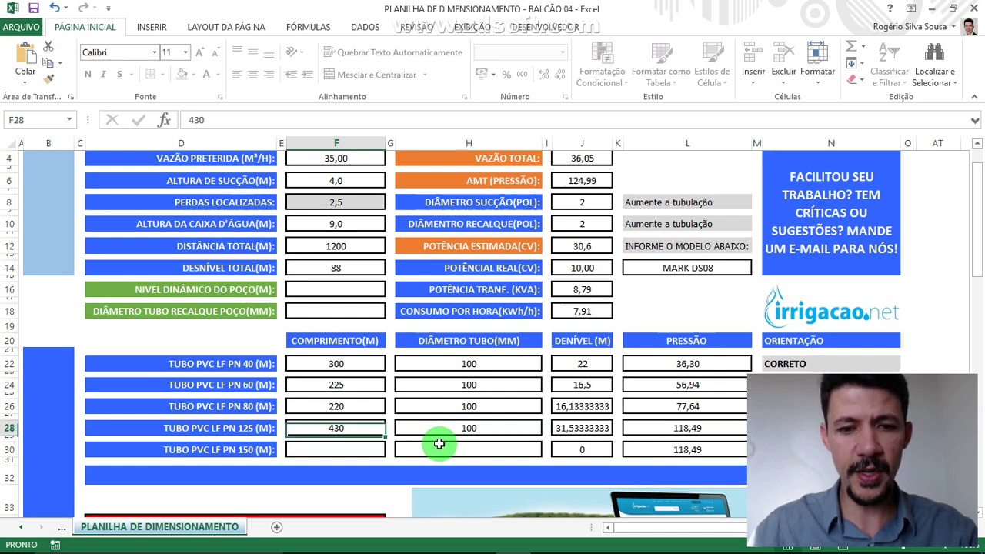
pyautogui.write('420')
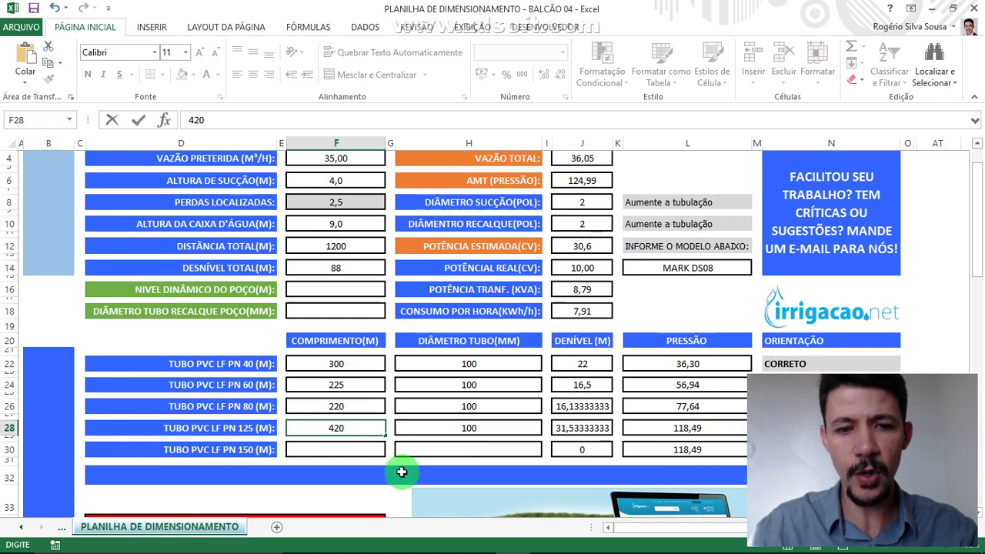
pyautogui.press('Return')
# - Select the PN 40 to PN 125 pipe lengths to check their sum against the total distance
pyautogui.click(331, 449)
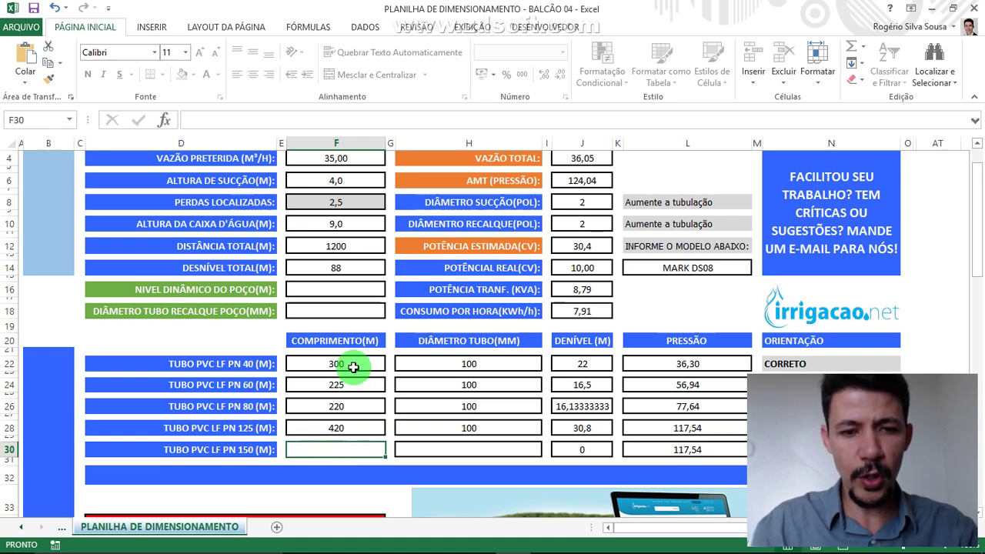
pyautogui.moveTo(351, 367); pyautogui.dragTo(367, 427)
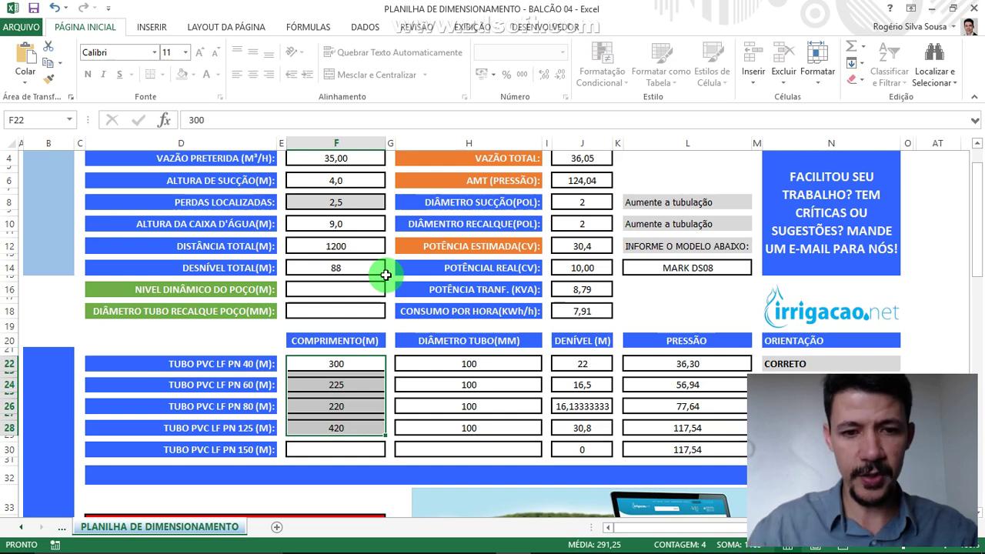
# - Enter a length of 35 m and a diameter of 100 mm for the PN 150 PVC pipe
pyautogui.click(367, 451)
pyautogui.write('35')
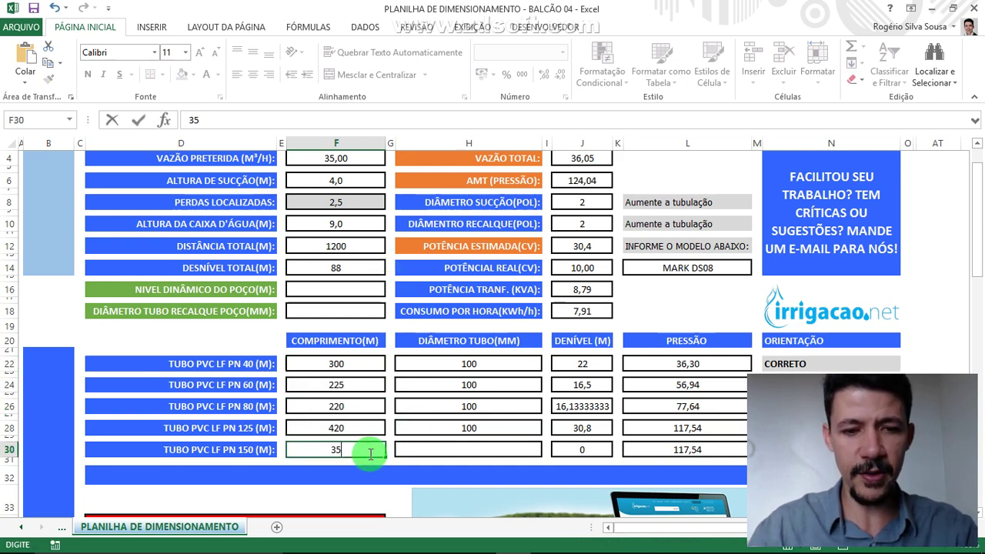
pyautogui.press('Tab')
pyautogui.write('1')
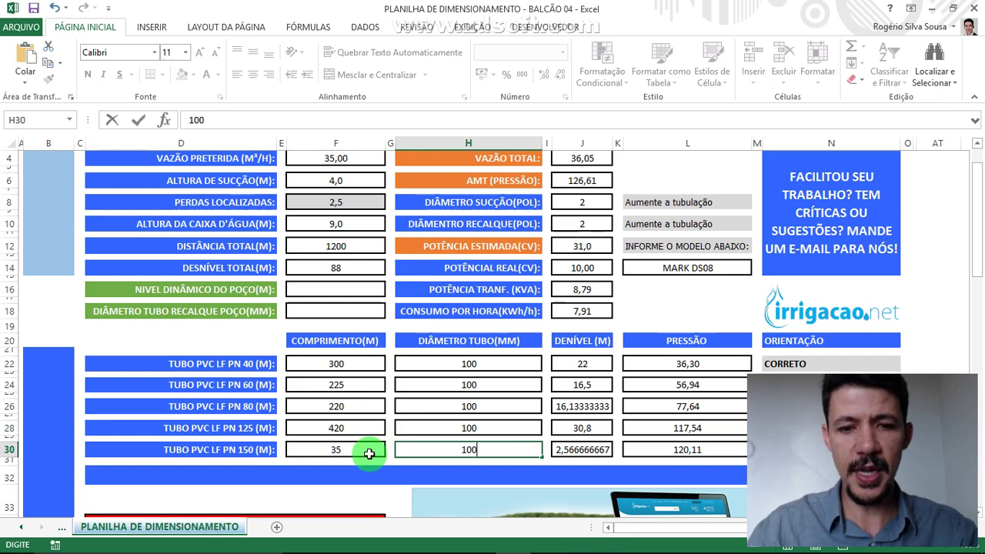
pyautogui.write('00')
pyautogui.press('Return')
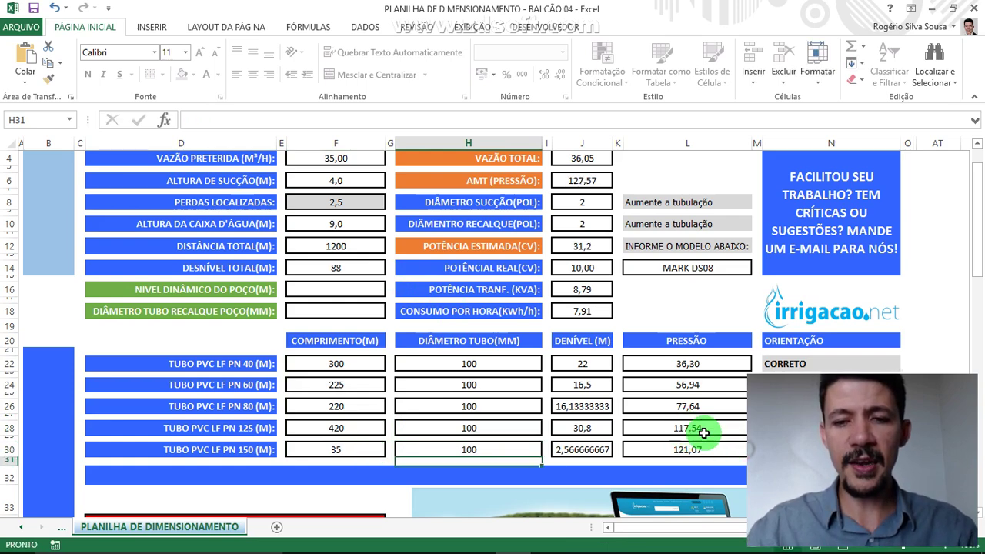
# - Check the pressure of each PVC pipe row from PN 40 to PN 150 and the guidance column
pyautogui.click(683, 456)
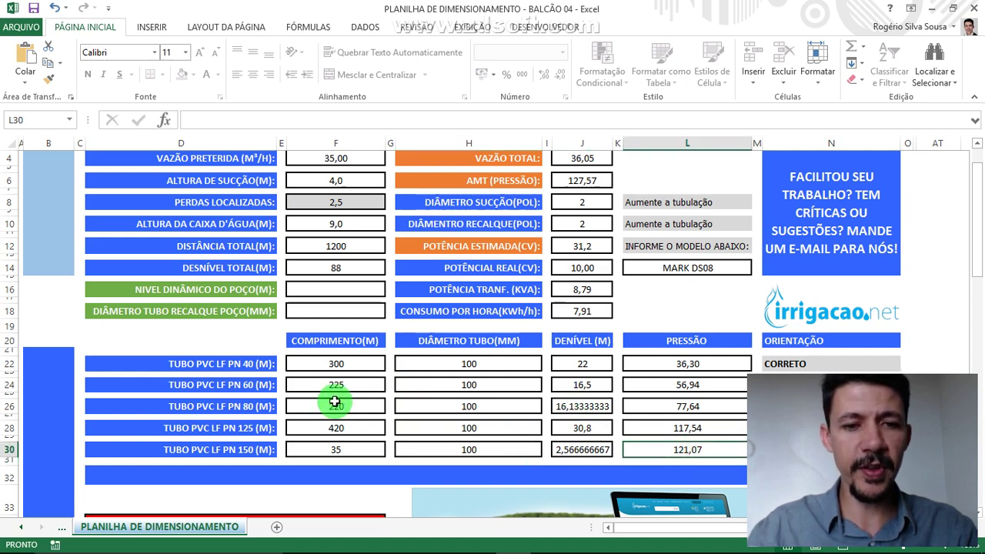
pyautogui.click(699, 365)
pyautogui.click(708, 383)
pyautogui.click(709, 406)
pyautogui.click(708, 428)
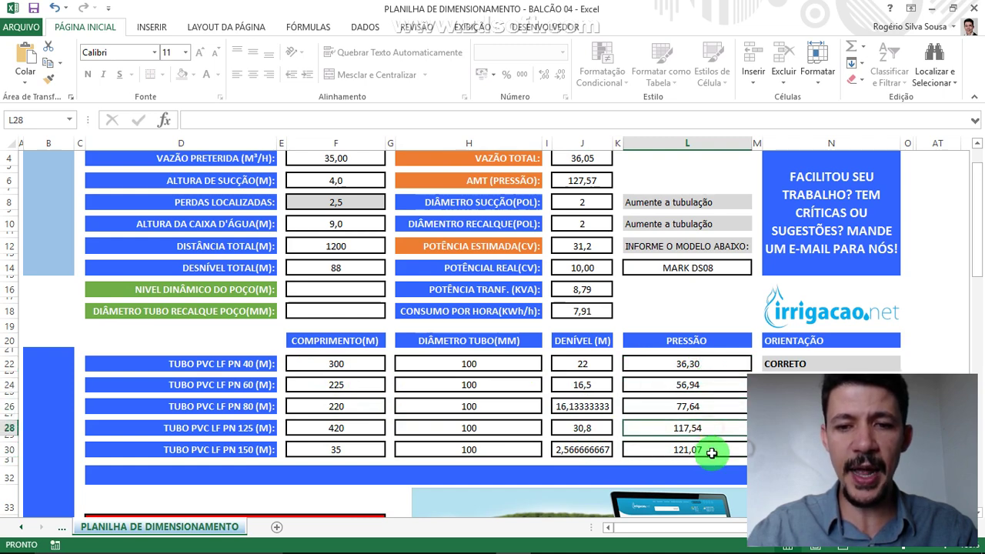
pyautogui.click(716, 451)
pyautogui.click(718, 413)
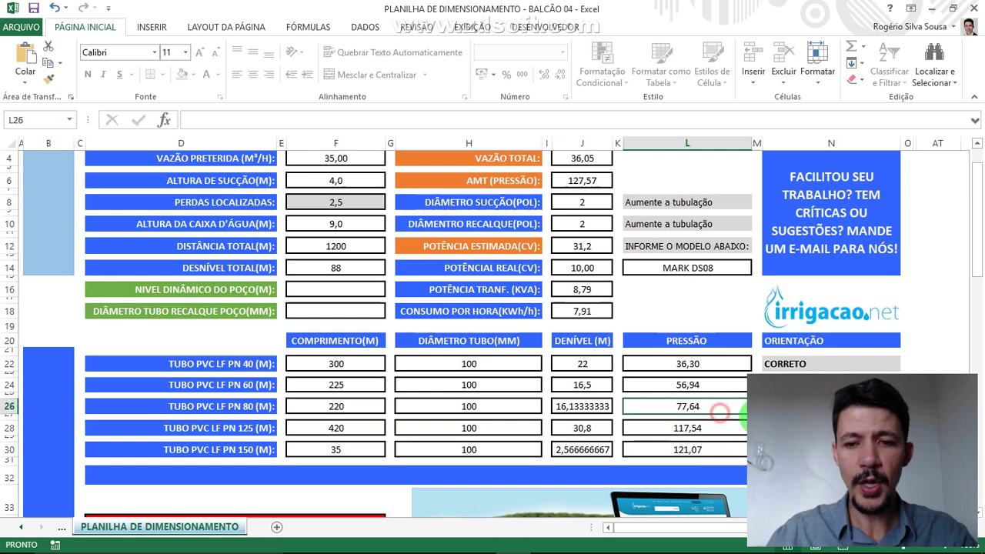
pyautogui.click(777, 370)
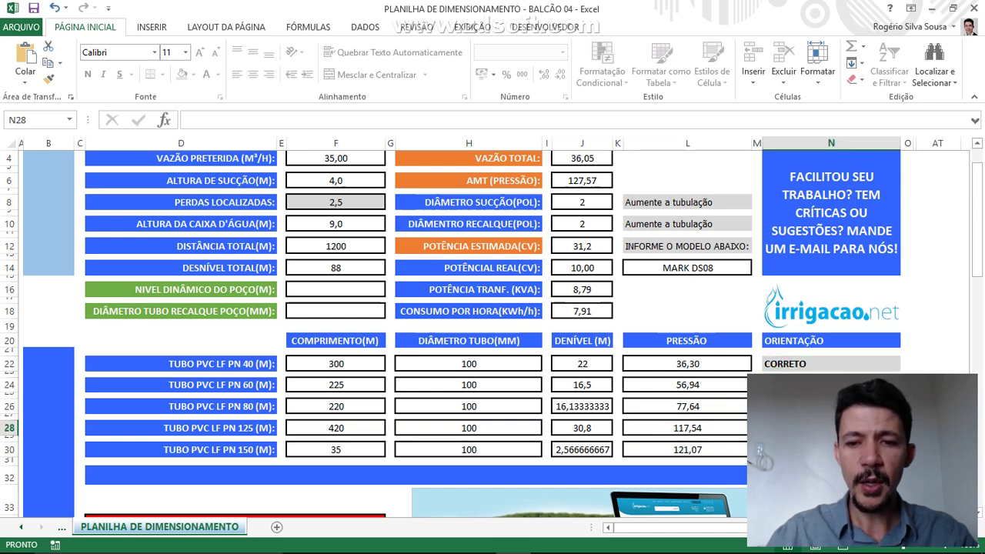
pyautogui.click(779, 364)
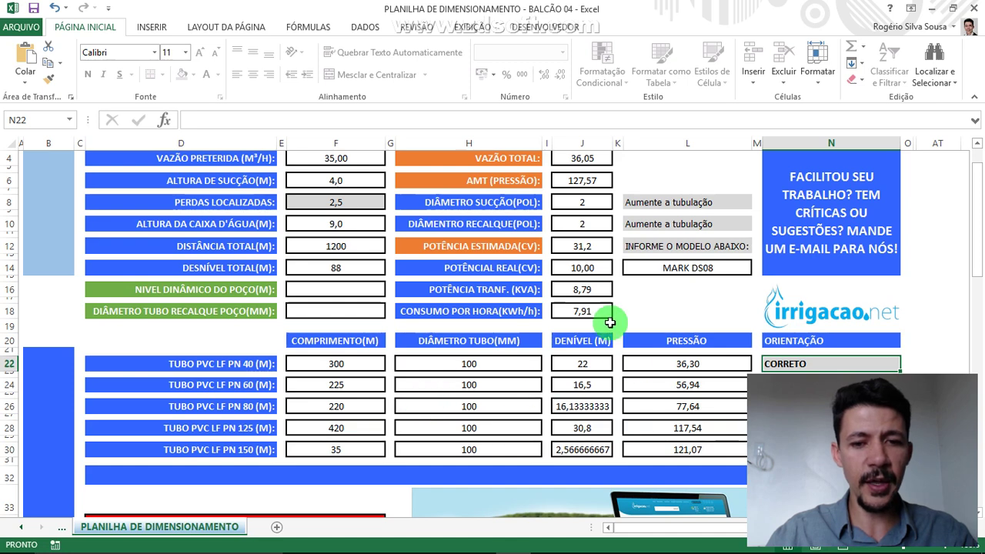
# - Review the assigned length and diameter of each PVC pipe row from PN 40 to PN 150, ending with the PN 150 level difference
pyautogui.click(366, 364)
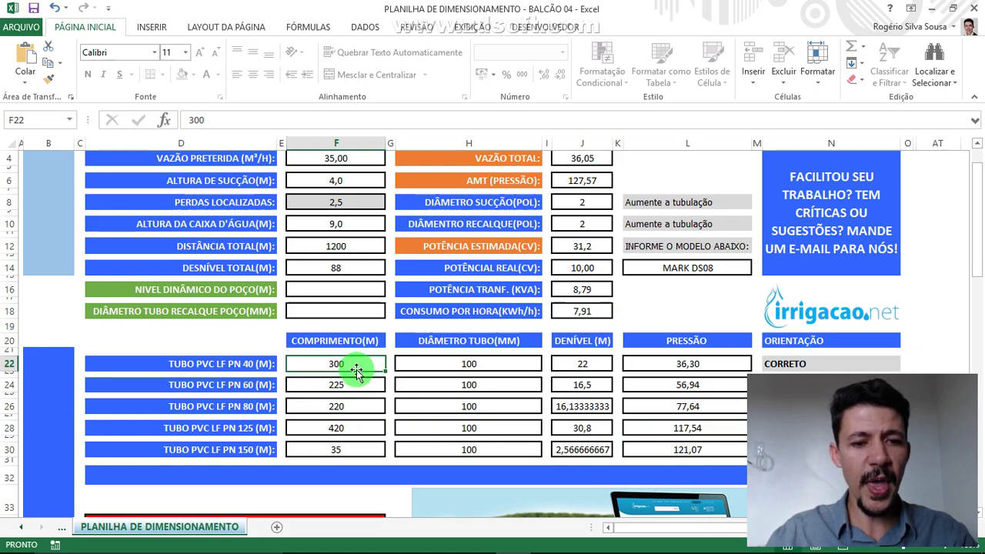
pyautogui.click(464, 362)
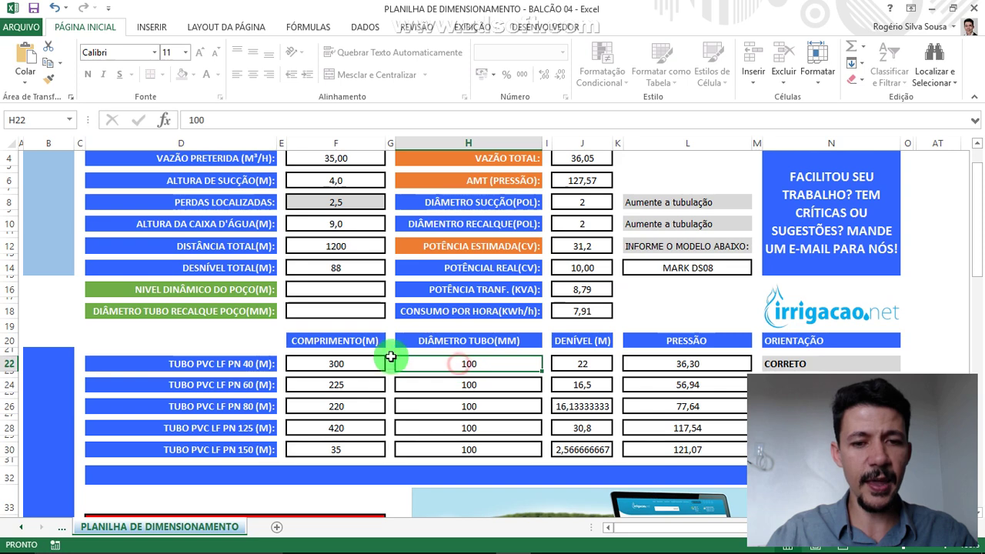
pyautogui.click(367, 362)
pyautogui.click(350, 383)
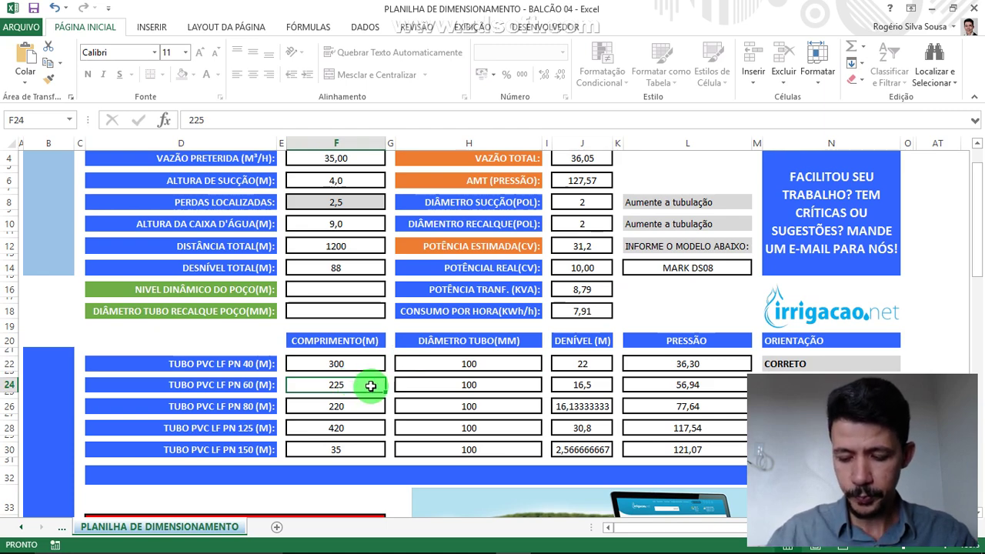
pyautogui.click(432, 389)
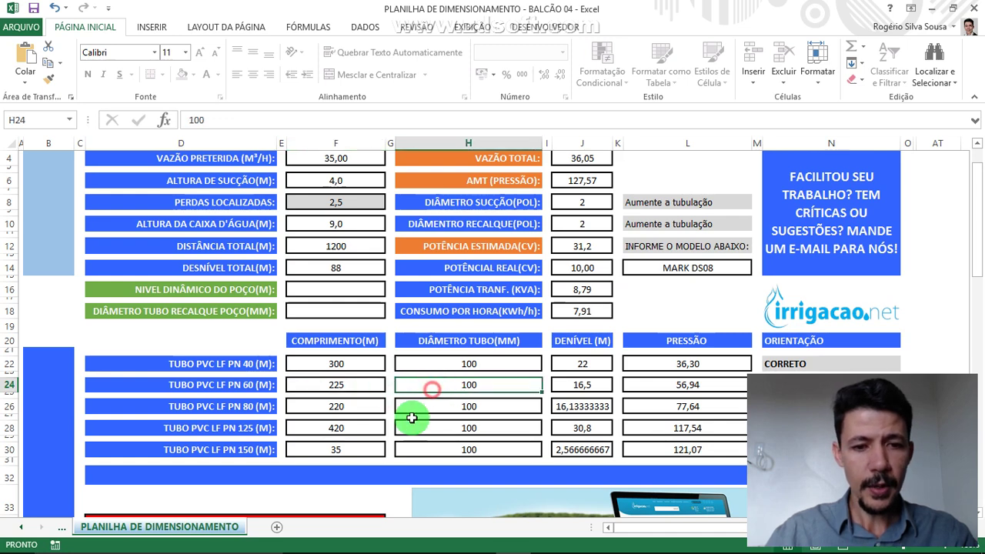
pyautogui.click(338, 408)
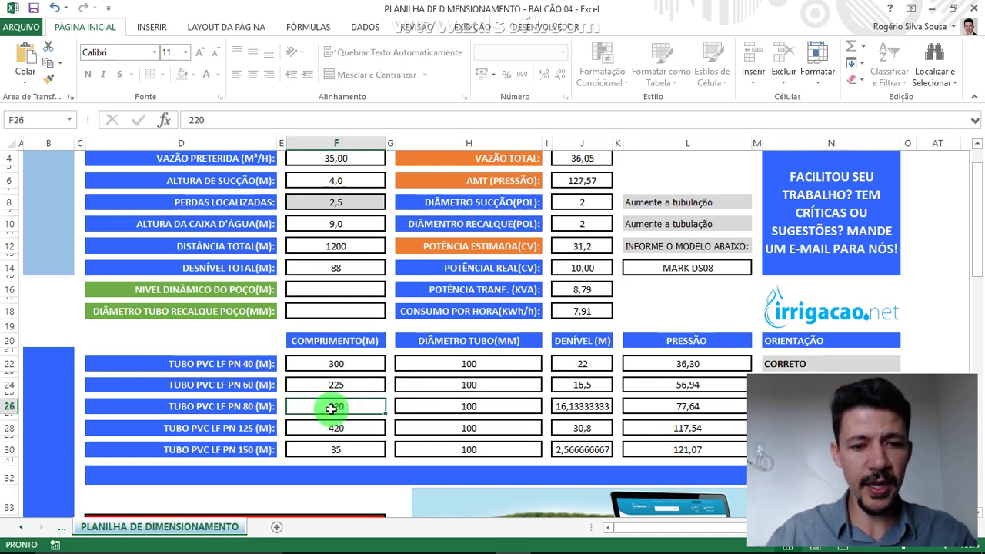
pyautogui.click(465, 406)
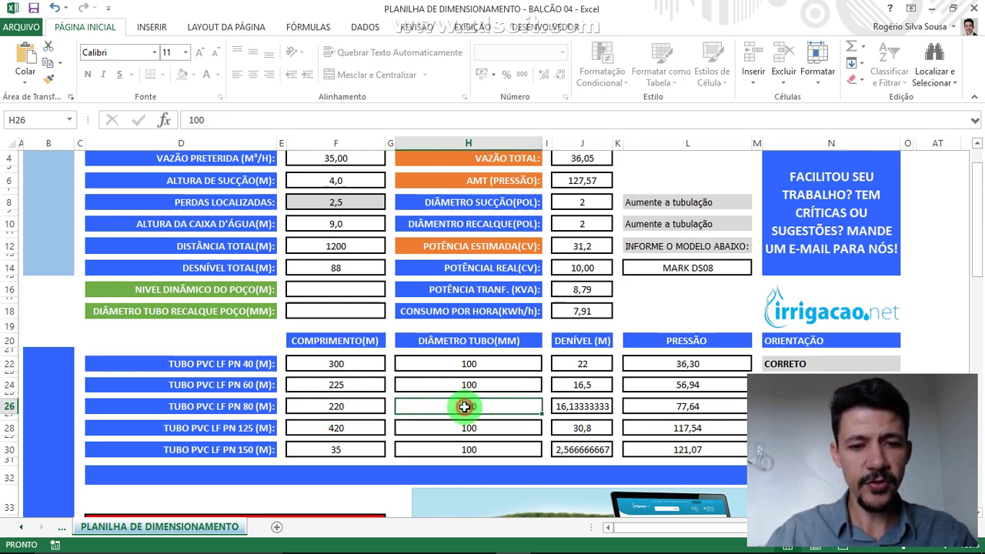
pyautogui.click(350, 428)
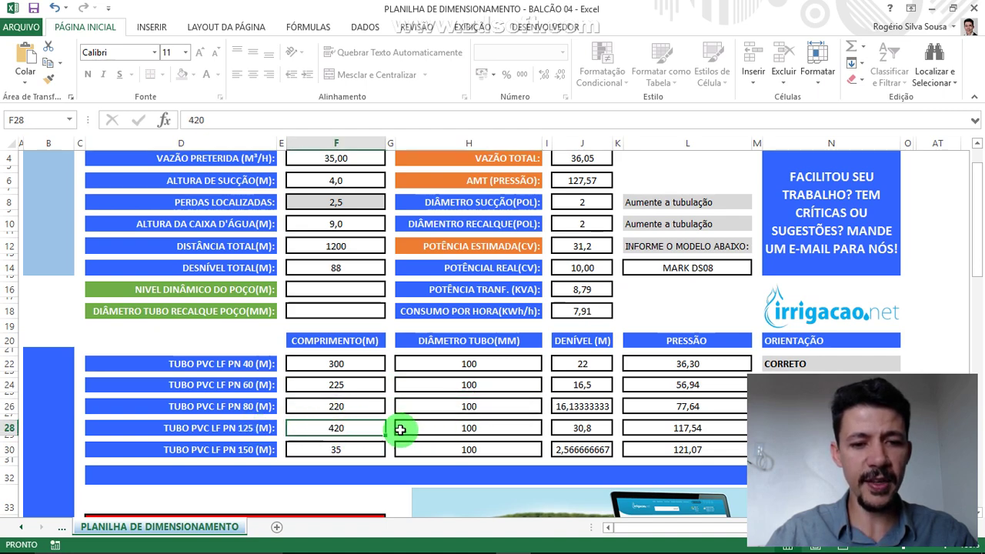
pyautogui.click(462, 429)
pyautogui.click(354, 454)
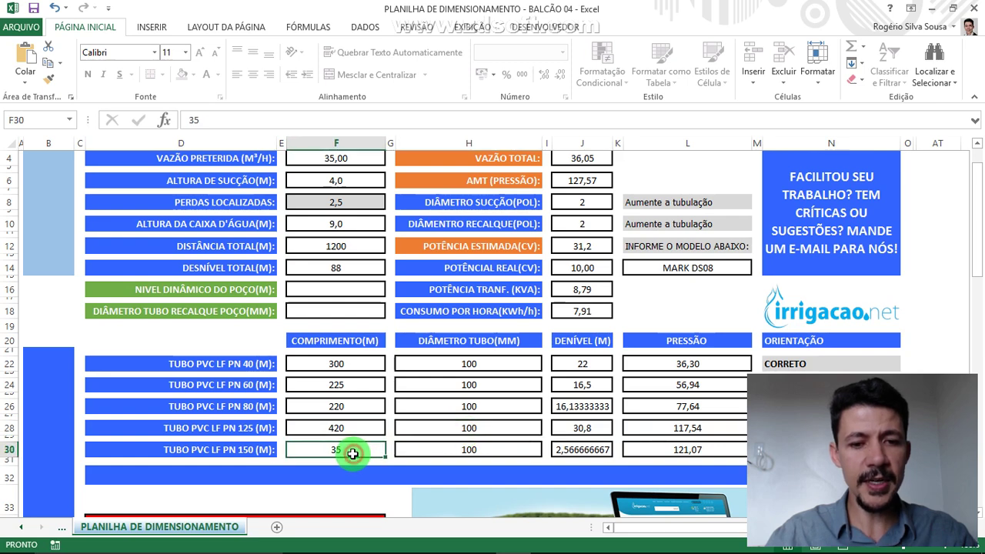
pyautogui.click(438, 451)
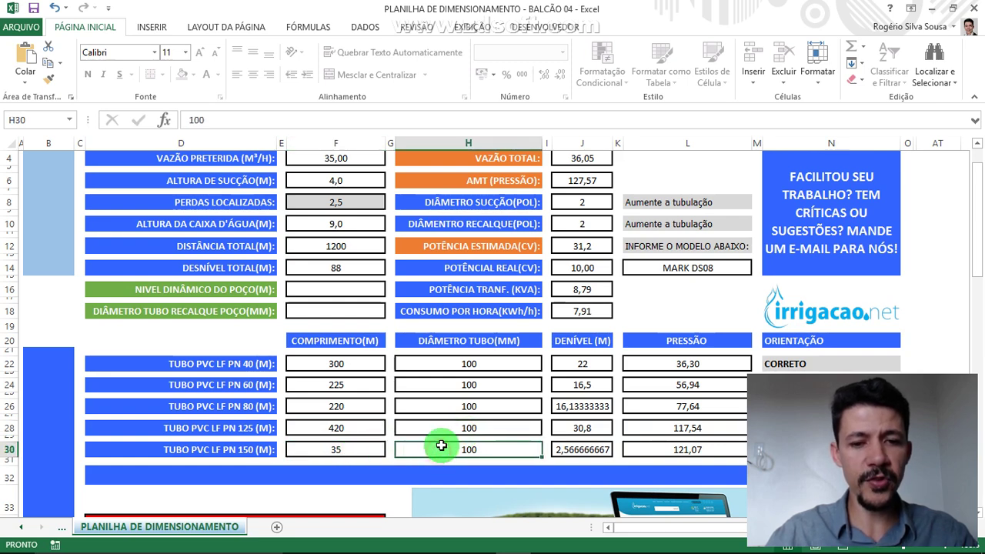
pyautogui.click(568, 449)
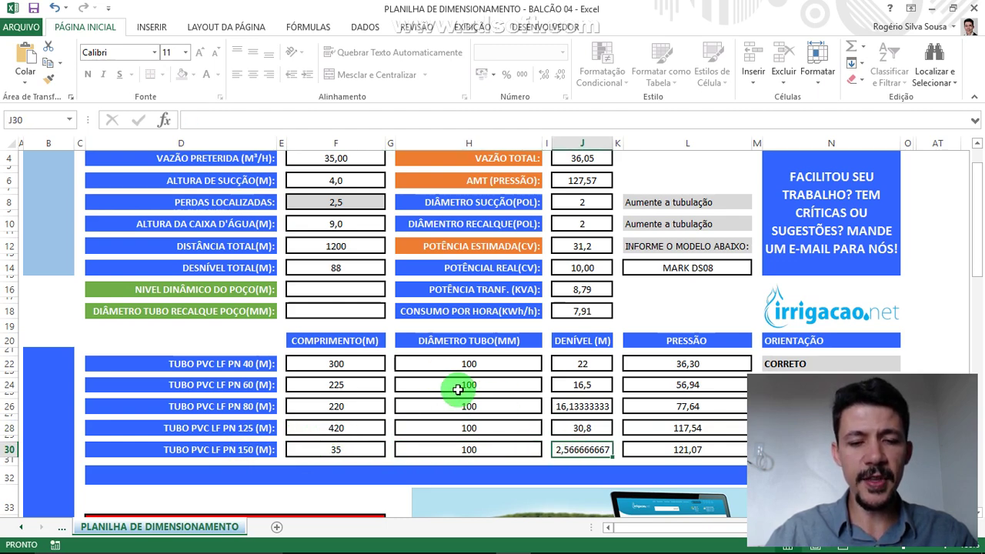
# - Examine the calculated total flow and the AMT pressure needed for choosing the motor pump
pyautogui.scroll(1, 457, 389)
pyautogui.click(568, 208)
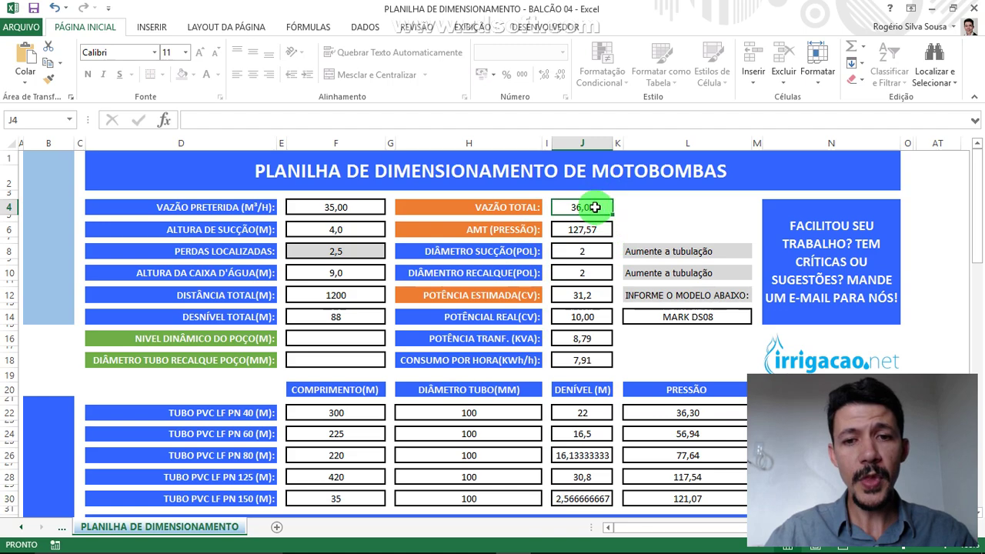
pyautogui.moveTo(593, 206); pyautogui.dragTo(595, 230)
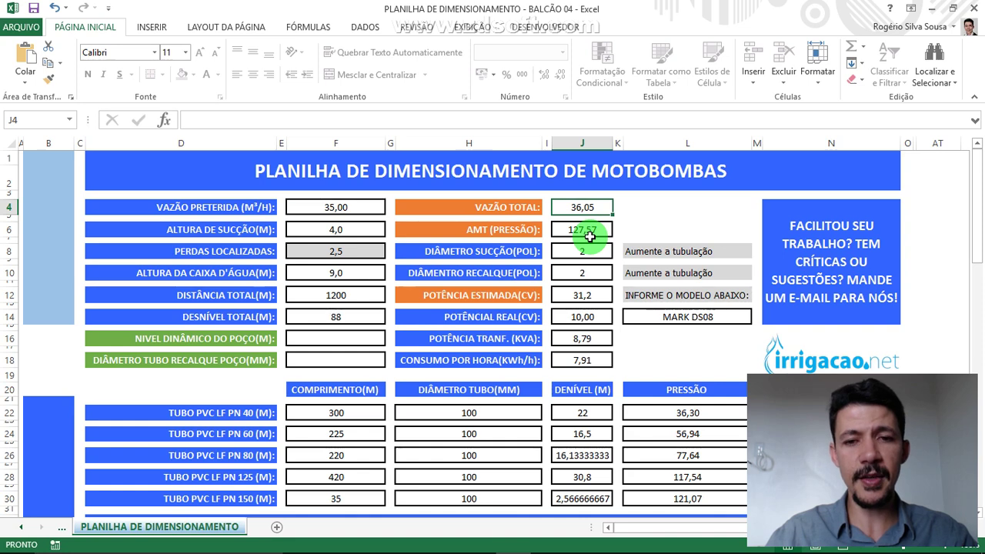
pyautogui.click(588, 234)
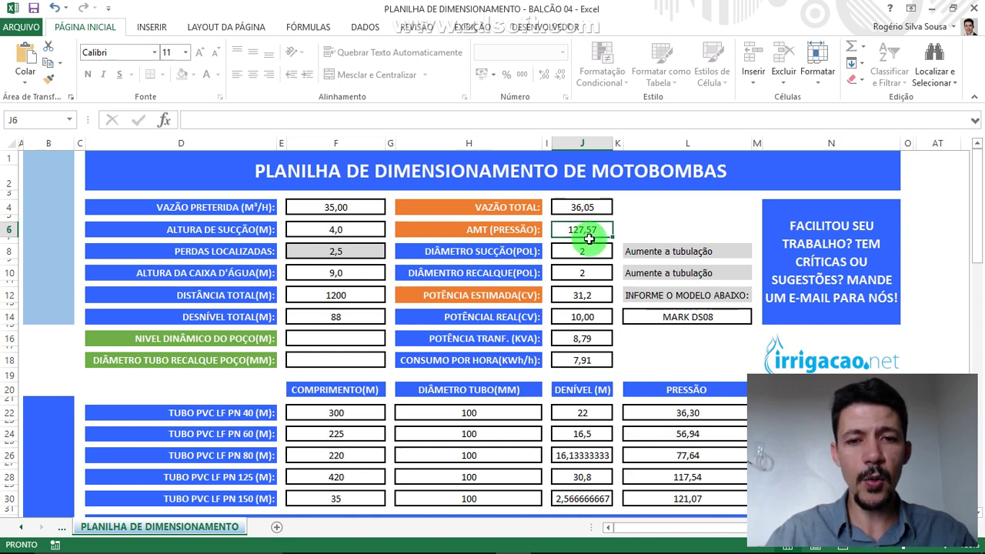
pyautogui.click(473, 230)
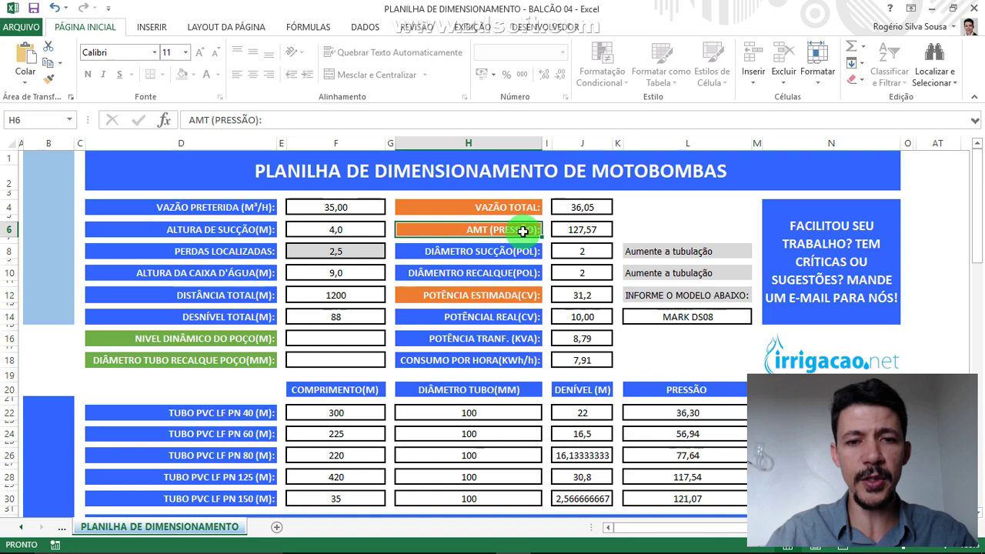
pyautogui.click(601, 231)
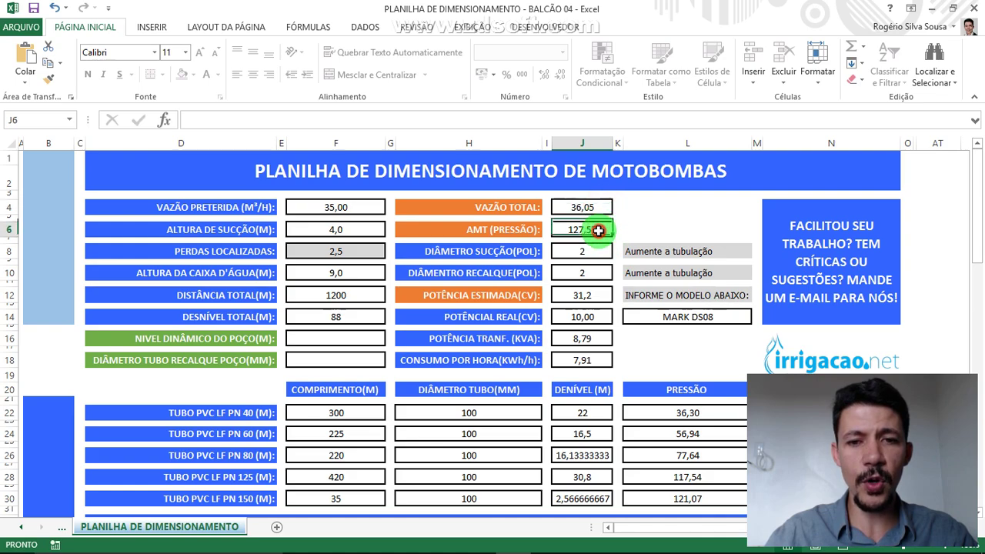
pyautogui.click(597, 205)
pyautogui.scroll(-5, 577, 285)
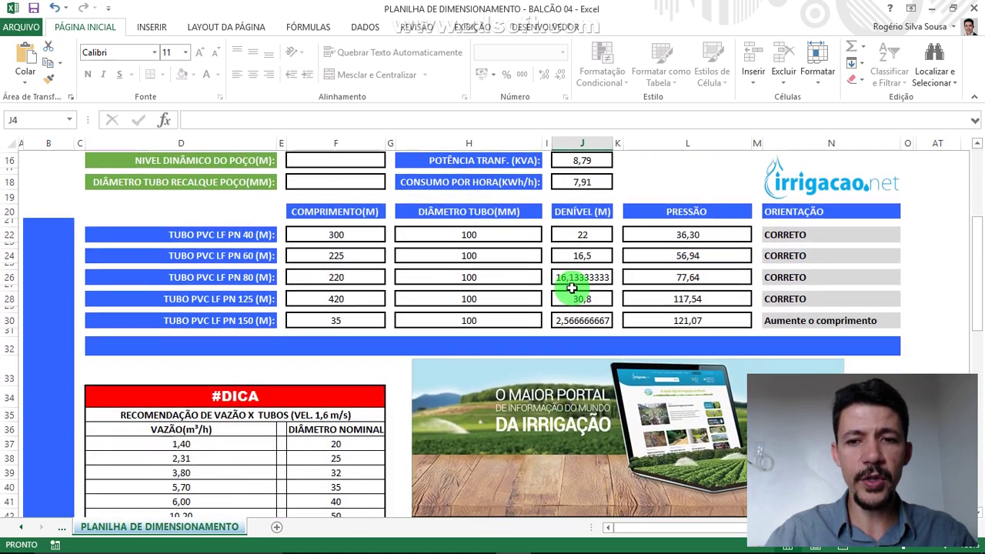
pyautogui.scroll(-8, 572, 288)
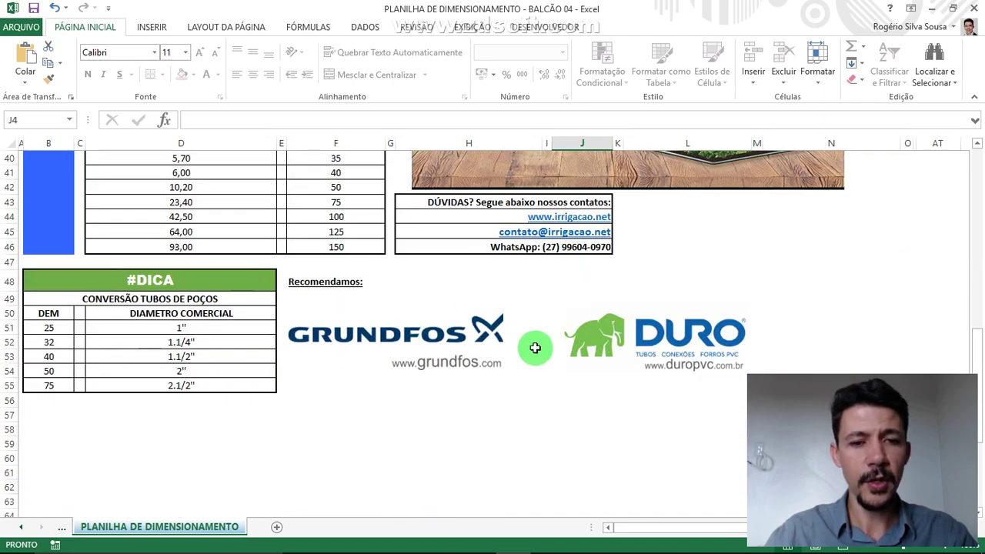
pyautogui.scroll(10, 500, 384)
pyautogui.scroll(-10, 500, 385)
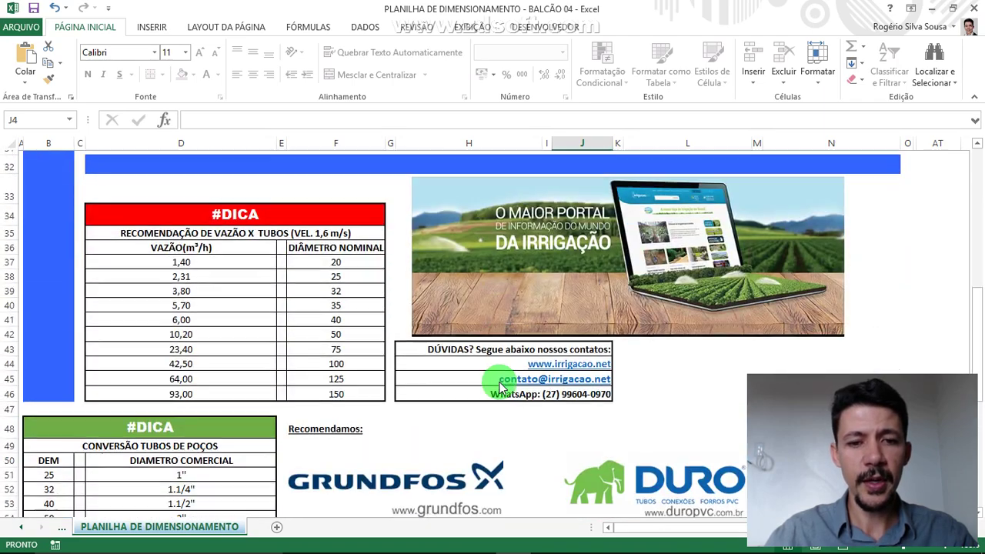
pyautogui.scroll(13, 454, 359)
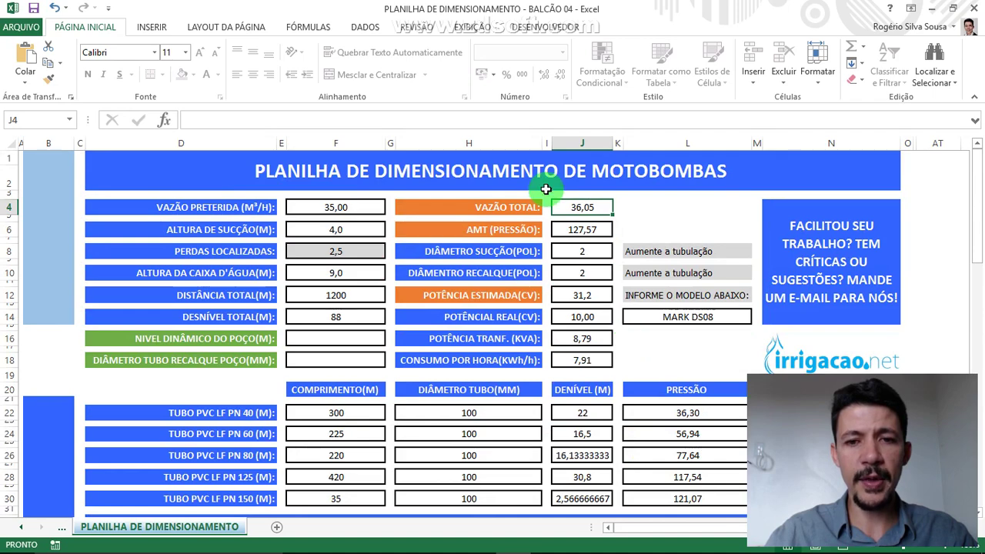
# - Switch to the Mark 2017 technical catalogue in Adobe Acrobat Reader and find the HV flanged multistage pump page
pyautogui.hotkey('alt', 'Tab')
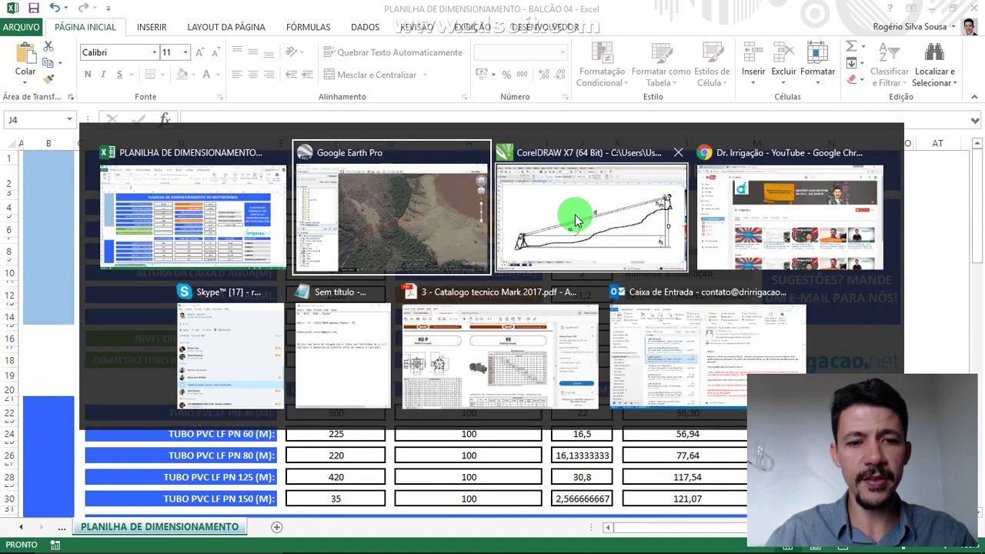
pyautogui.hotkey('alt', 'Tab')
pyautogui.hotkey('alt', 'Tab')
pyautogui.hotkey('alt', 'Tab')
pyautogui.hotkey('alt', 'Tab')
pyautogui.hotkey('alt', 'Tab')
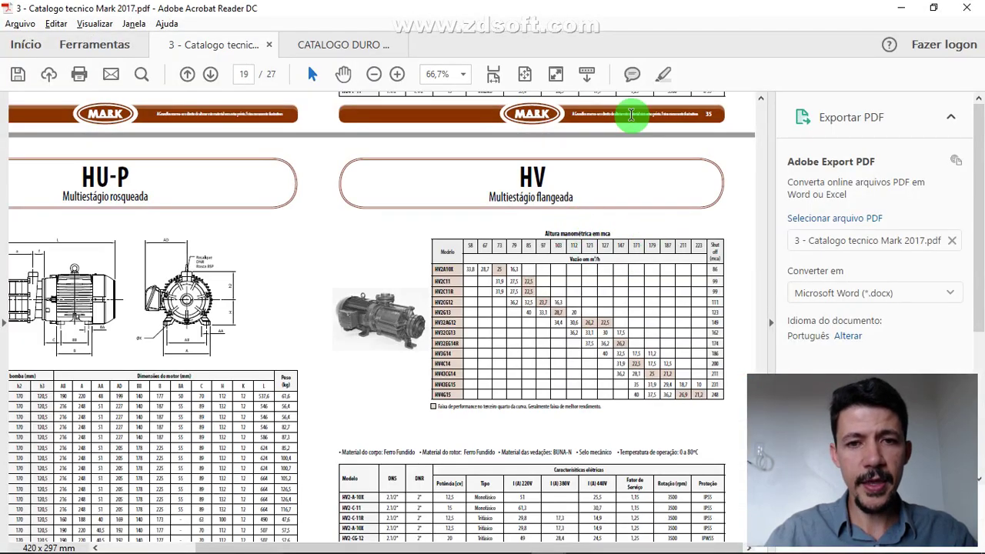
pyautogui.scroll(10, 388, 258)
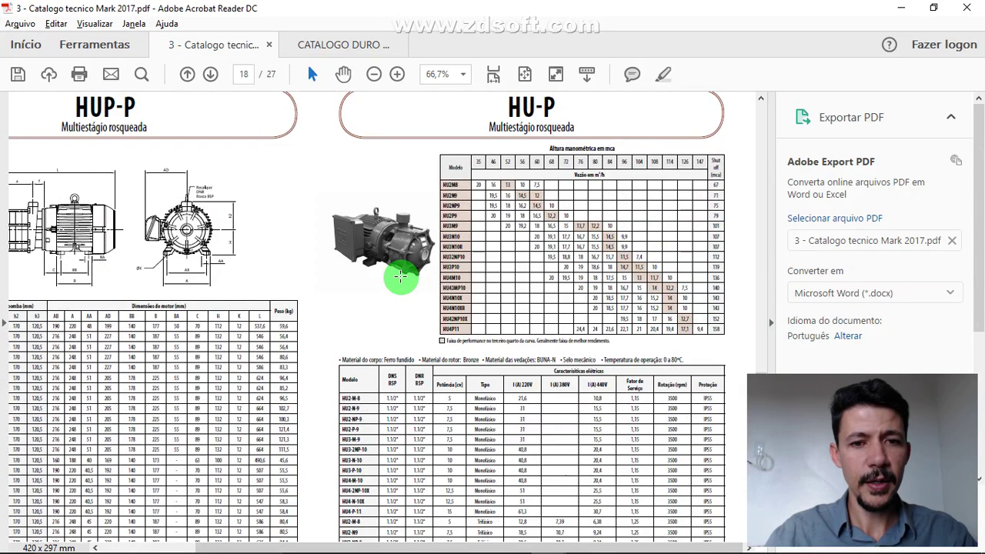
pyautogui.scroll(-4, 400, 277)
pyautogui.scroll(-5, 400, 277)
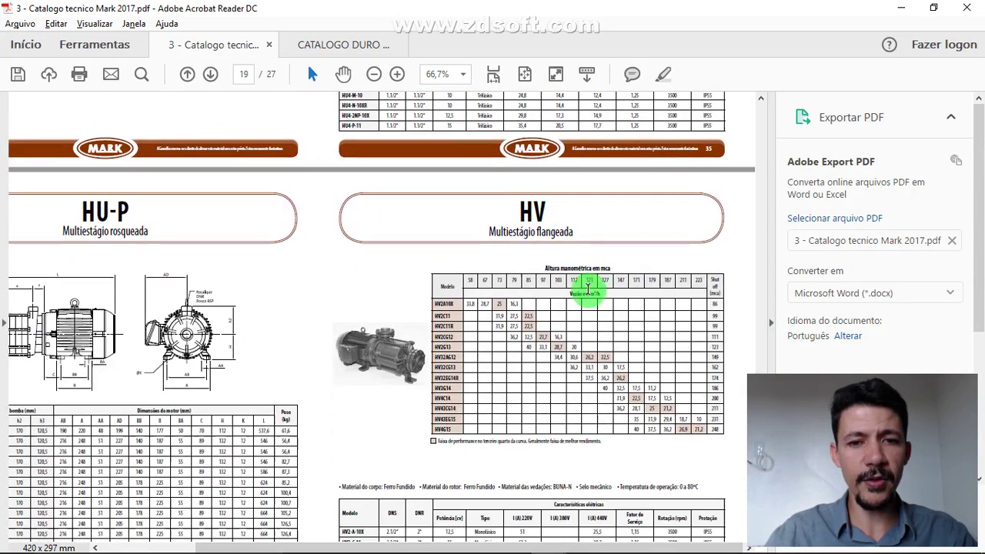
# - Enlarge the catalogue to 125% and bring the full HV flow and manometric head table into view
pyautogui.click(398, 74)
pyautogui.click(397, 74)
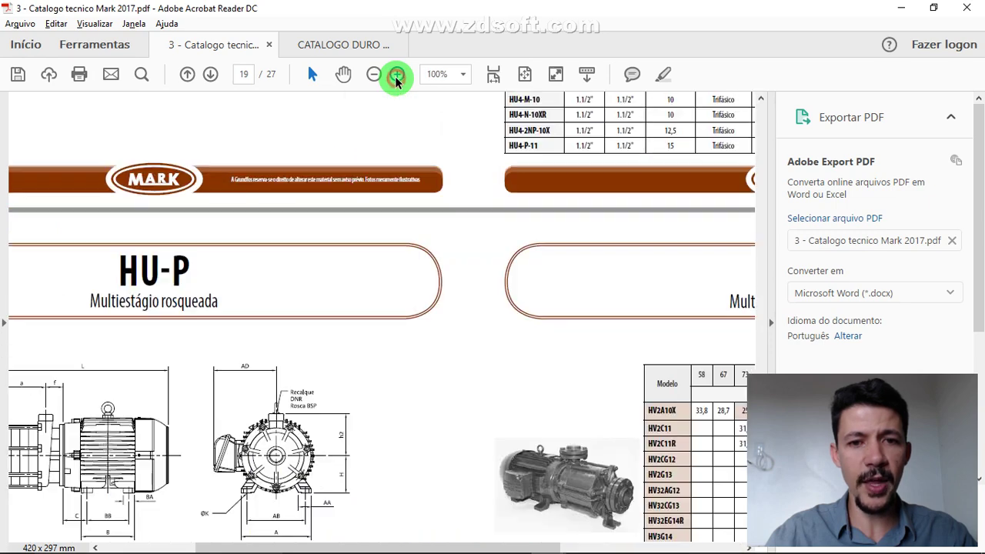
pyautogui.click(397, 74)
pyautogui.scroll(-3, 411, 193)
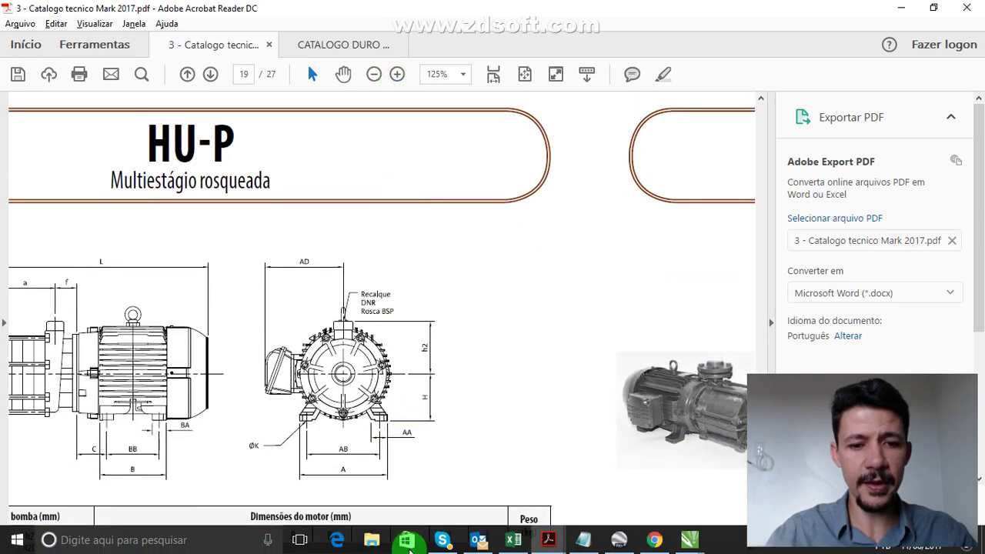
pyautogui.moveTo(449, 548); pyautogui.dragTo(662, 548)
pyautogui.scroll(-2, 626, 378)
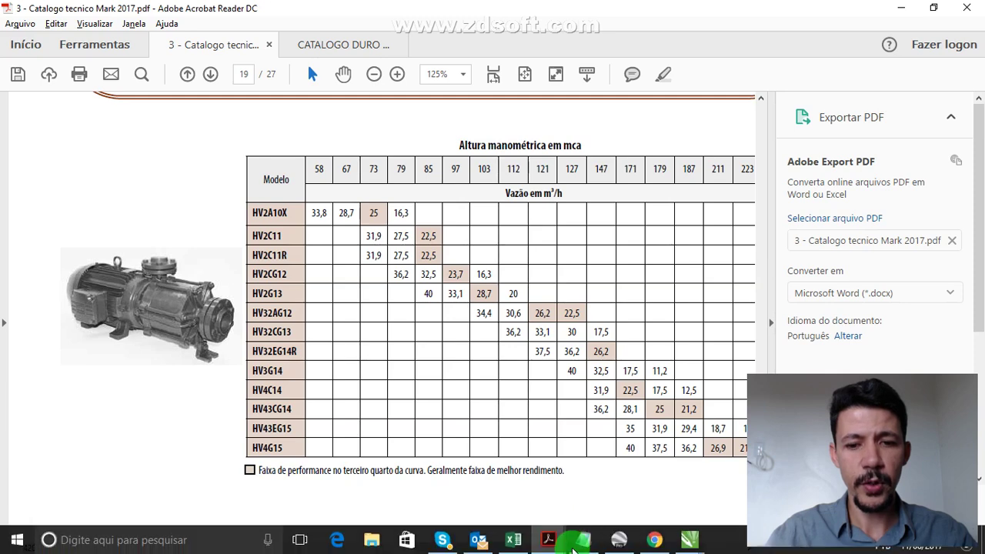
pyautogui.moveTo(593, 547); pyautogui.dragTo(619, 548)
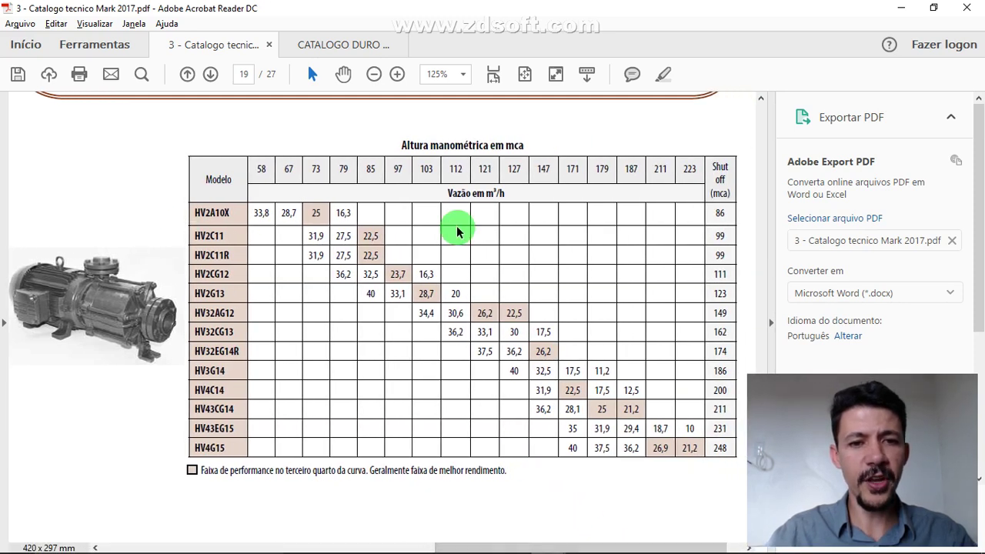
# - Switch back to the motor pump sizing sheet in Excel and check the real and estimated power values
pyautogui.hotkey('alt', 'Tab')
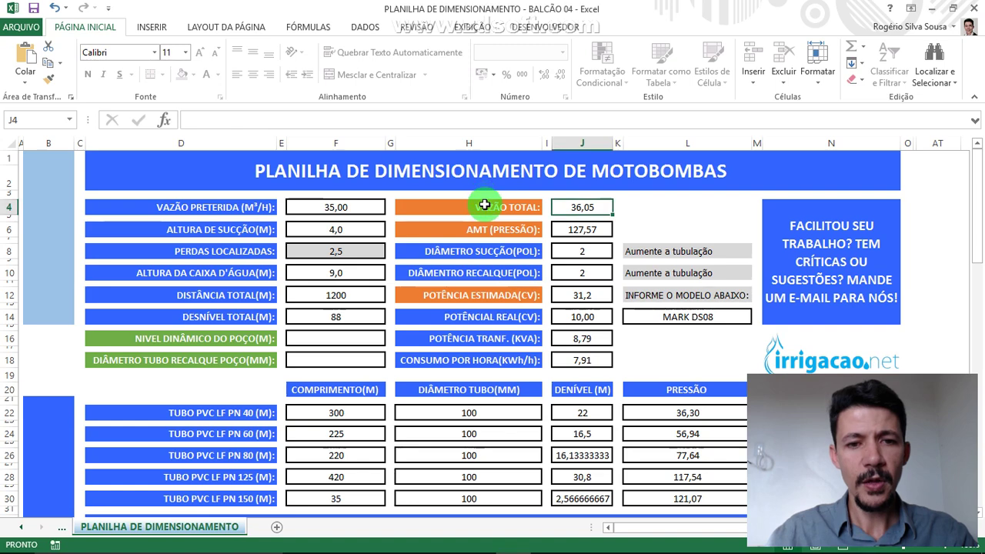
pyautogui.click(597, 323)
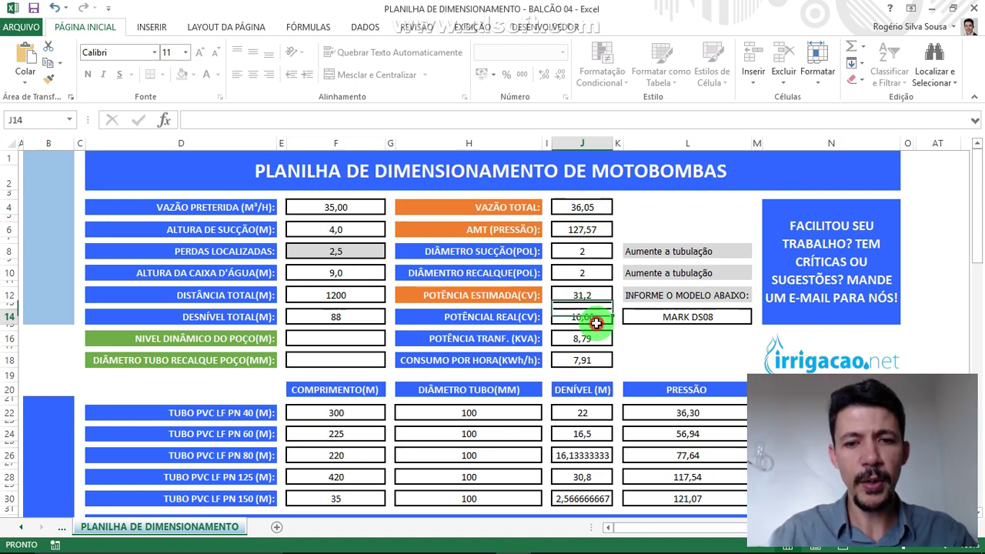
pyautogui.click(589, 293)
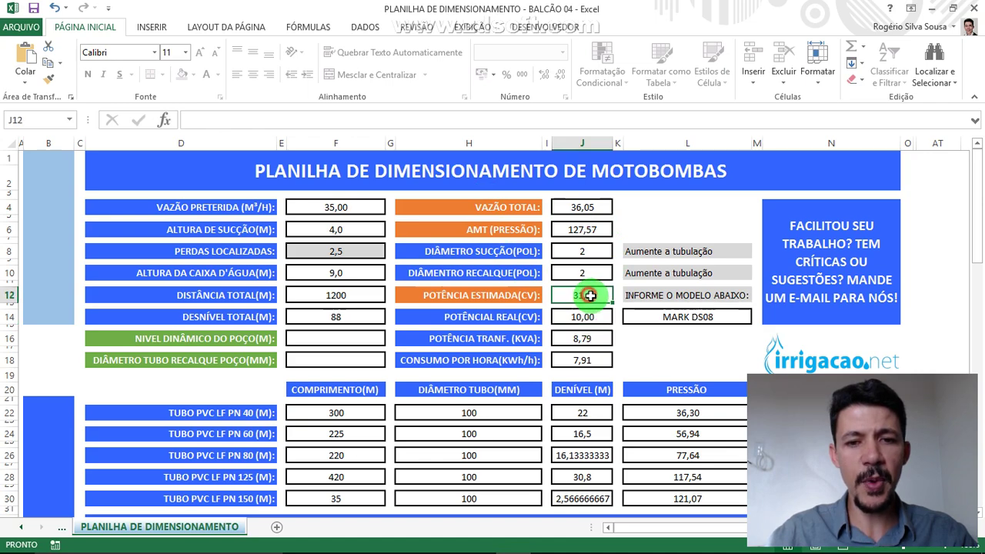
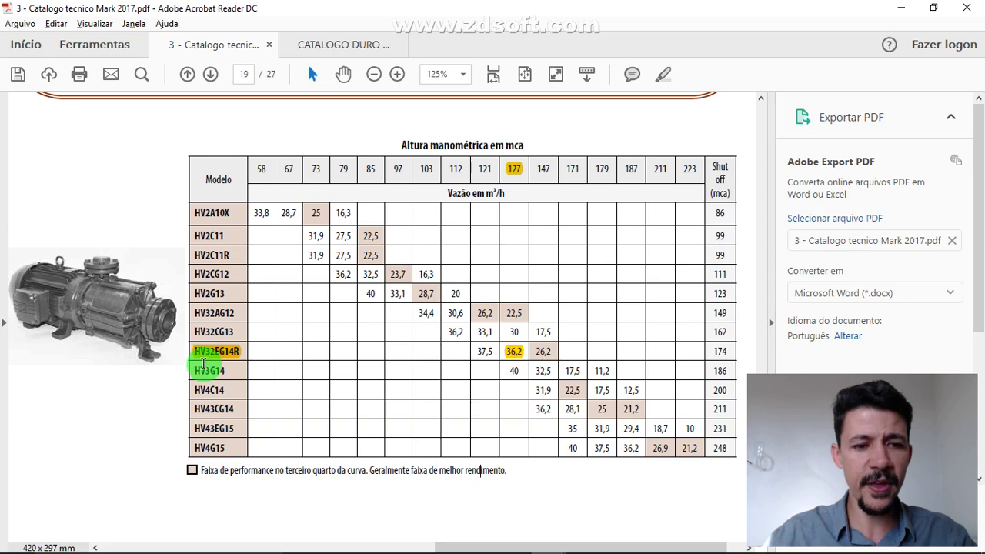
# - Highlight the model name HV3-2EG-14R in the electrical characteristics table on the HV pump page of the Mark catalogue
pyautogui.scroll(-5, 230, 364)
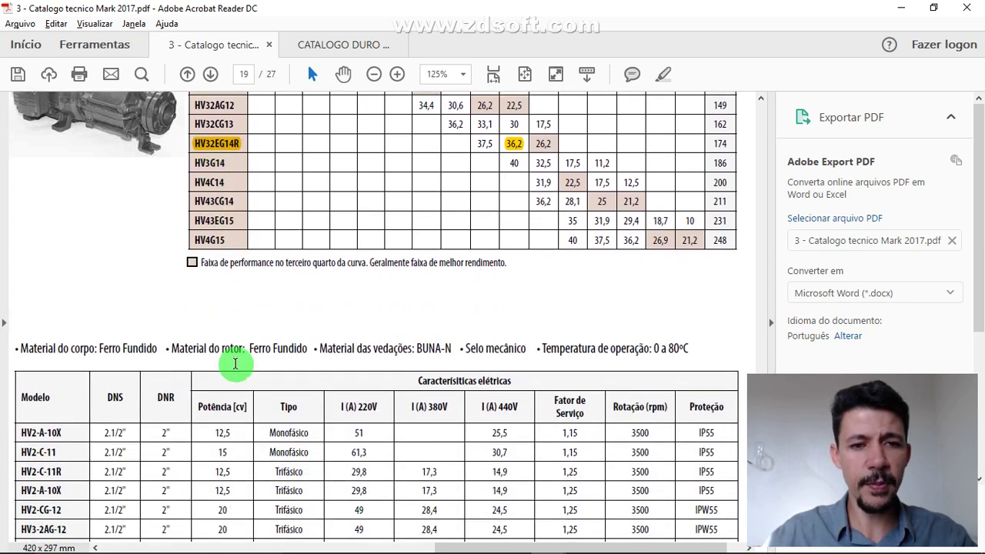
pyautogui.scroll(-3, 230, 365)
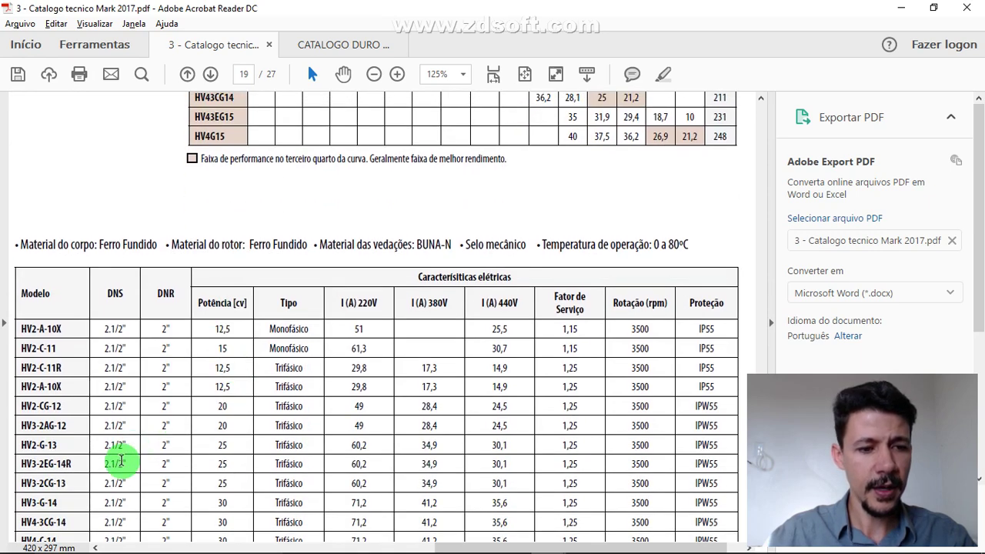
pyautogui.scroll(3, 97, 461)
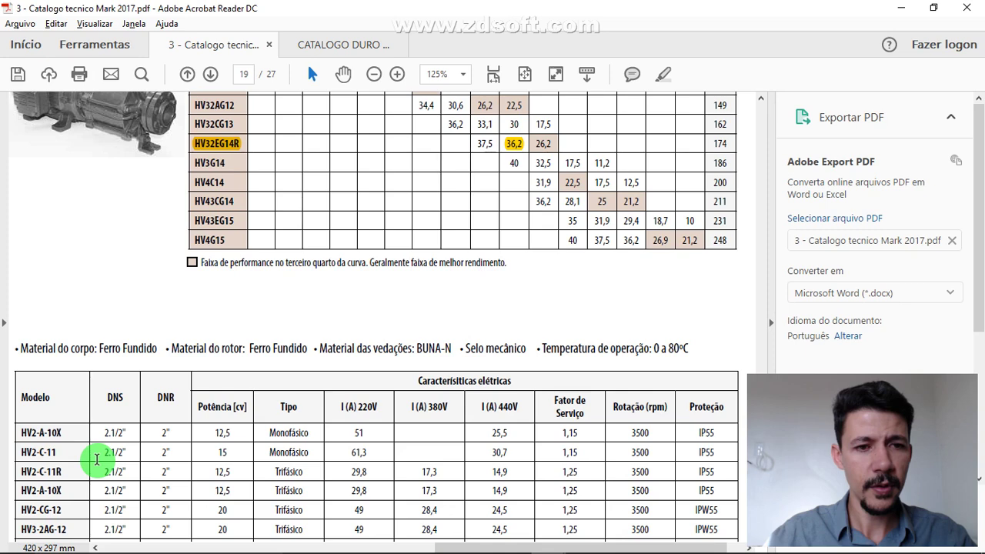
pyautogui.scroll(-5, 97, 460)
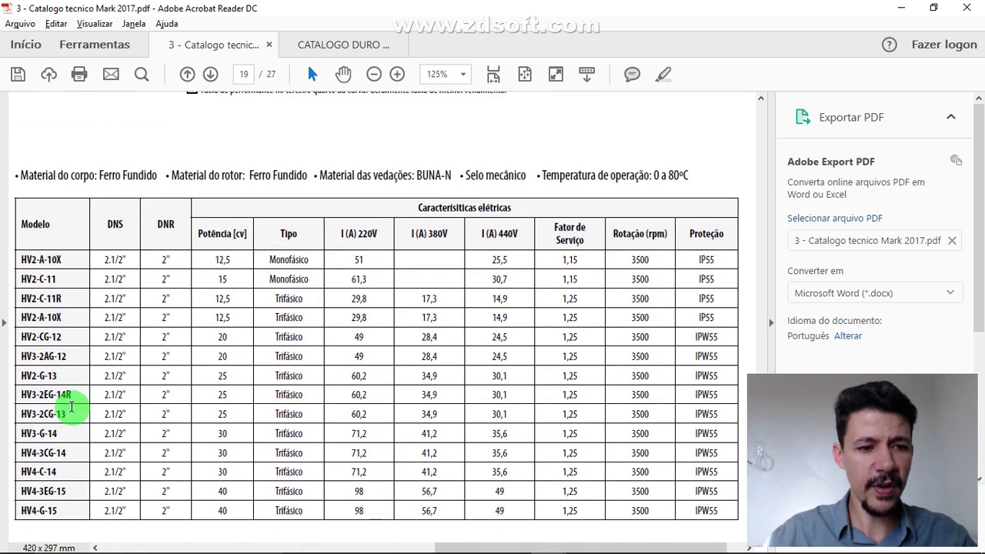
pyautogui.moveTo(73, 401); pyautogui.dragTo(18, 397)
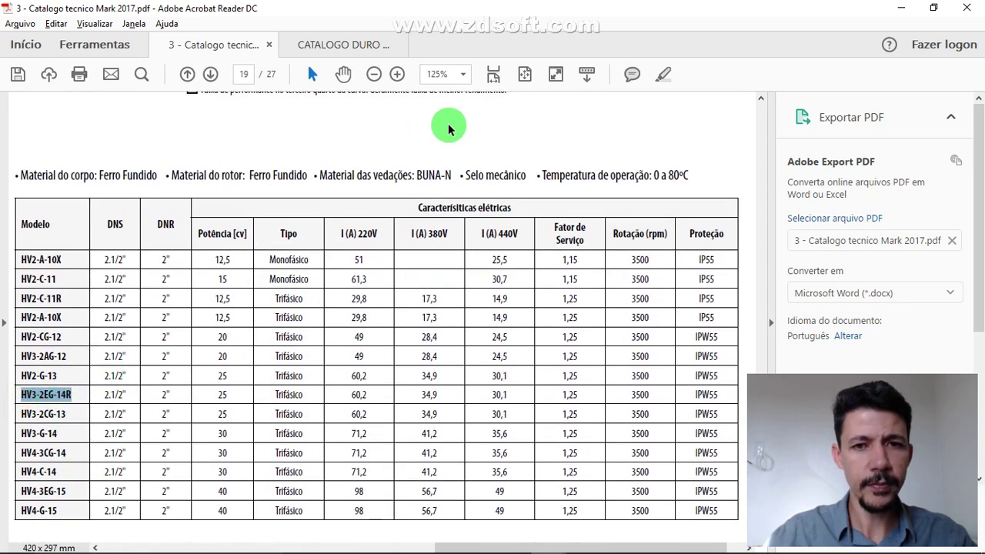
pyautogui.click(666, 74)
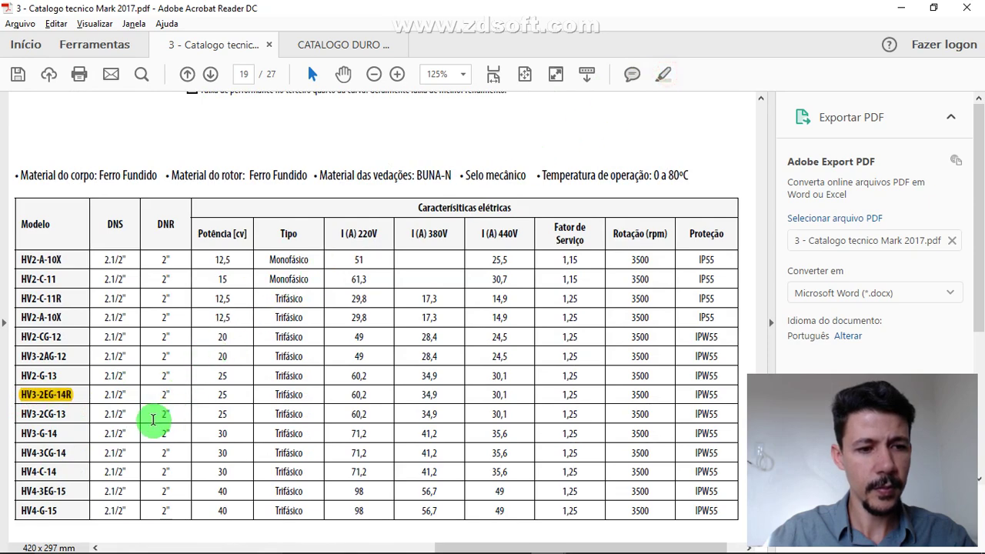
# - Highlight the power of 25 cv and the type Trifásico in the HV3-2EG-14R row of the pump table
pyautogui.click(218, 397)
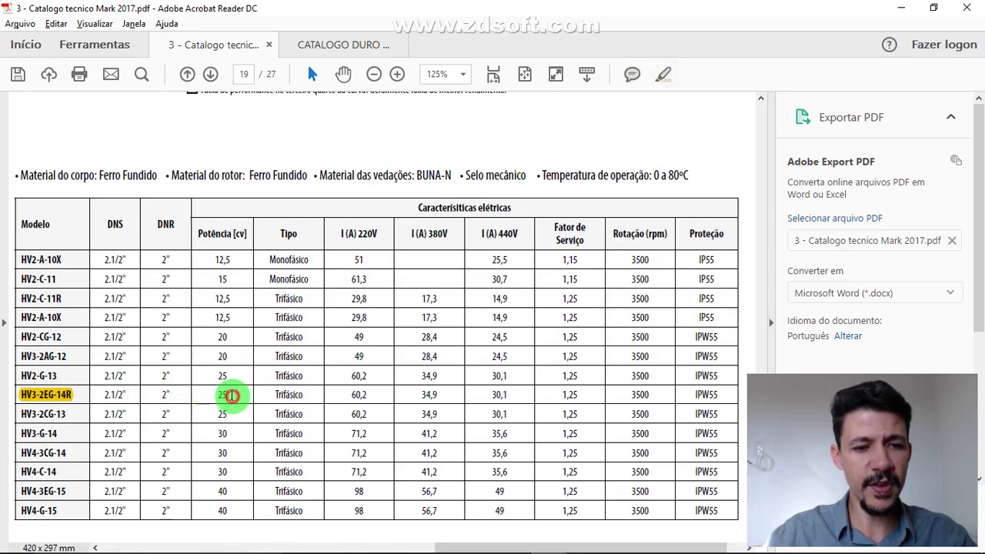
pyautogui.doubleClick(219, 395)
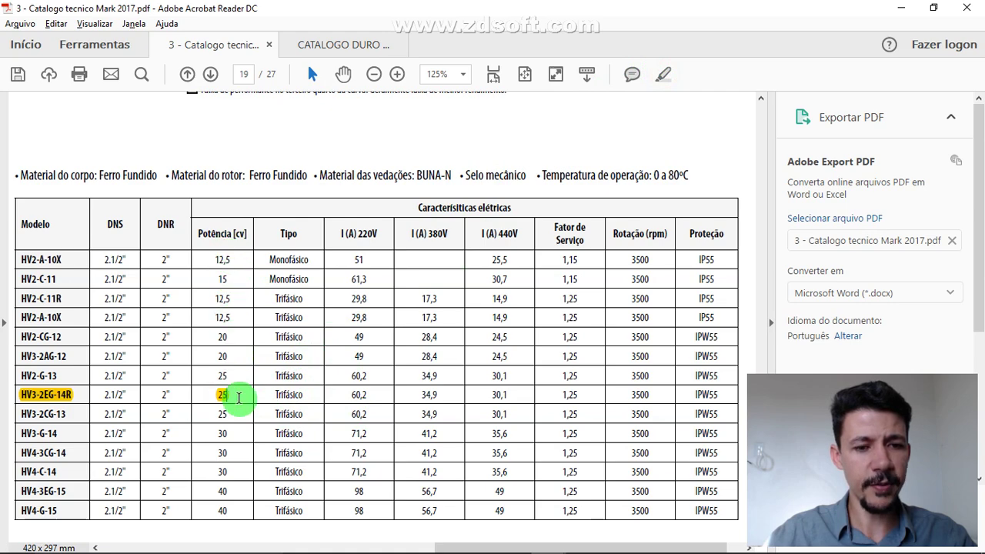
pyautogui.moveTo(308, 396); pyautogui.dragTo(261, 396)
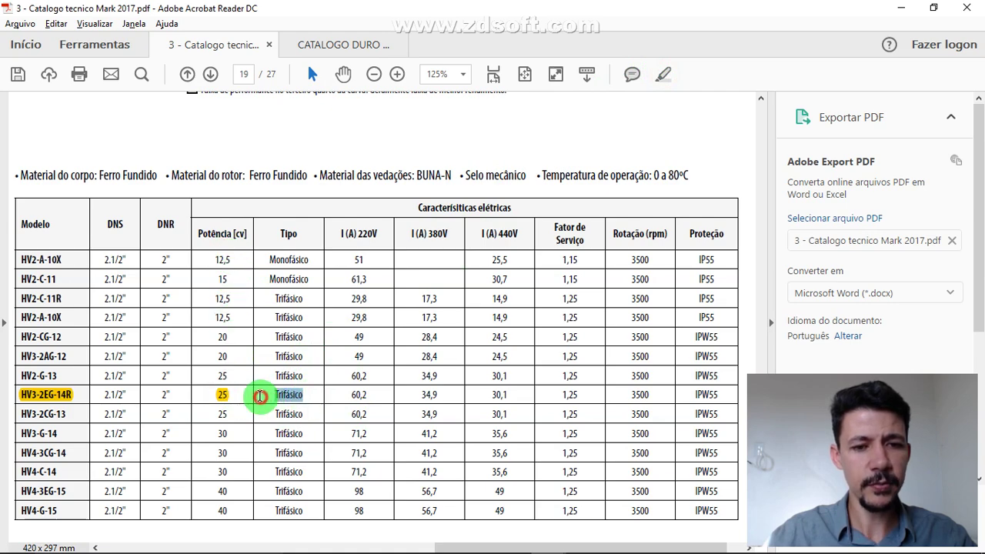
pyautogui.click(664, 74)
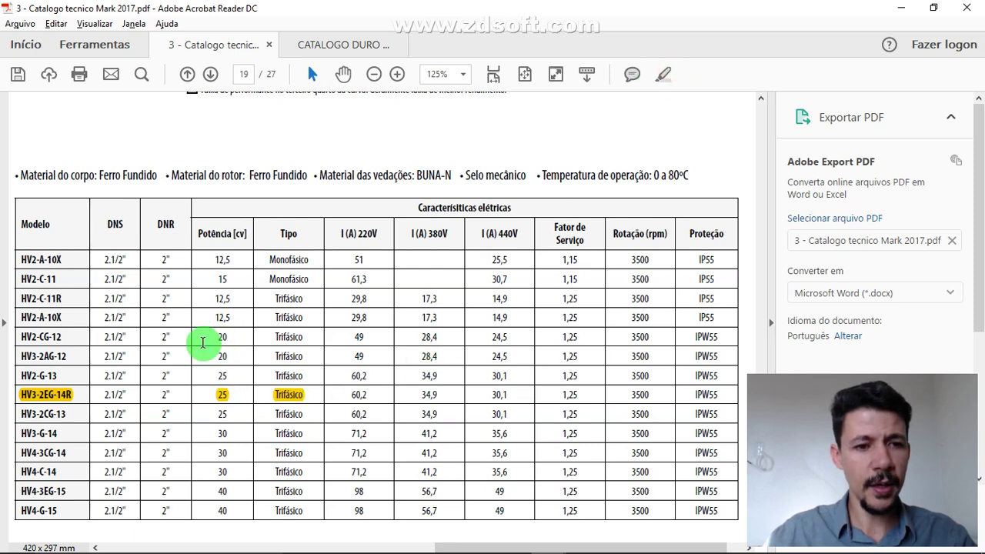
# - Highlight the DNS value 2.1/2" and select the DNR value 2" in the HV3-2EG-14R row
pyautogui.moveTo(135, 393); pyautogui.dragTo(96, 395)
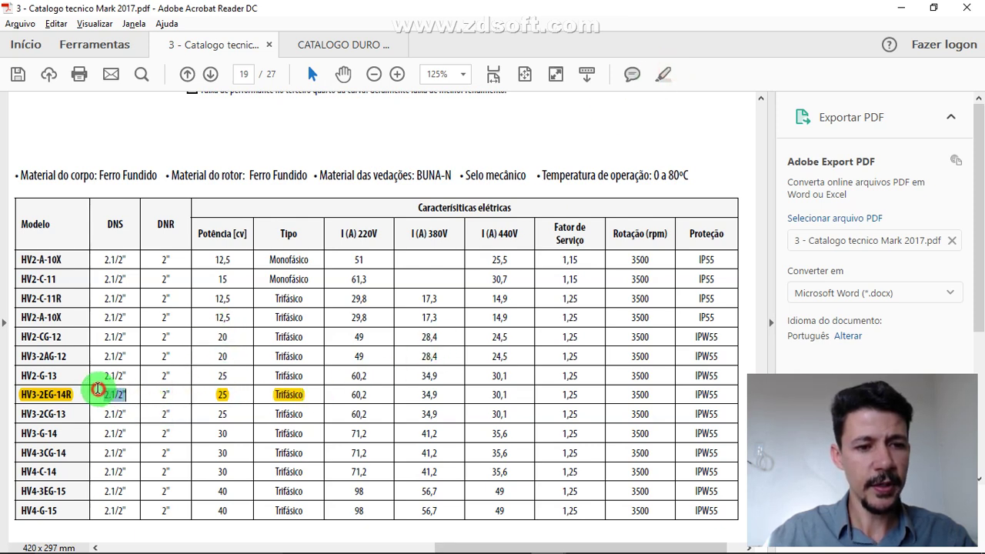
pyautogui.click(664, 74)
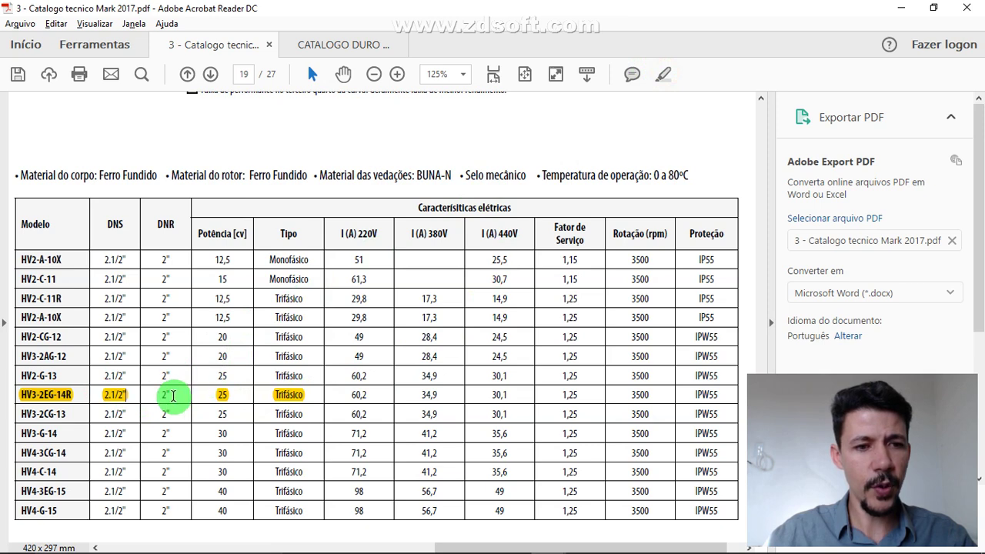
pyautogui.moveTo(180, 395); pyautogui.dragTo(149, 398)
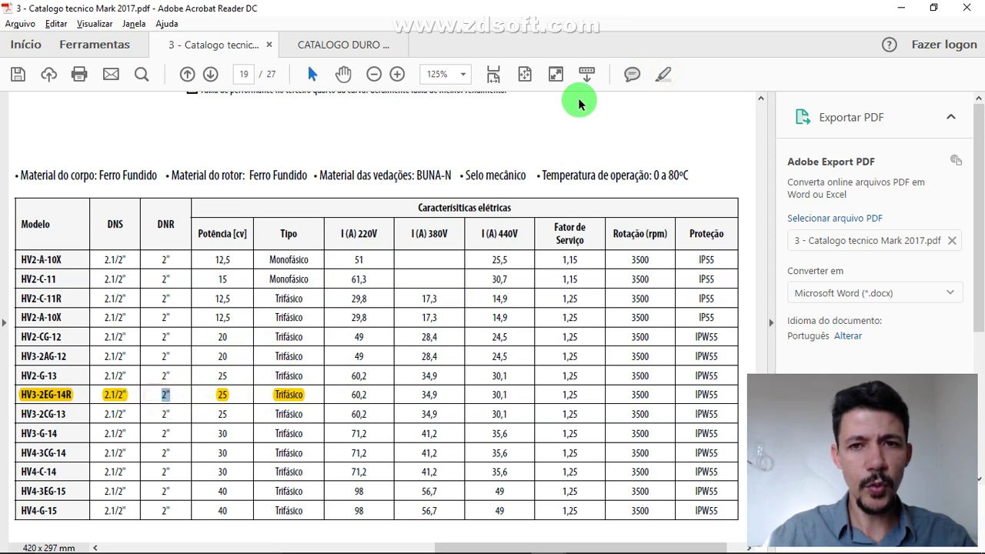
pyautogui.click(667, 75)
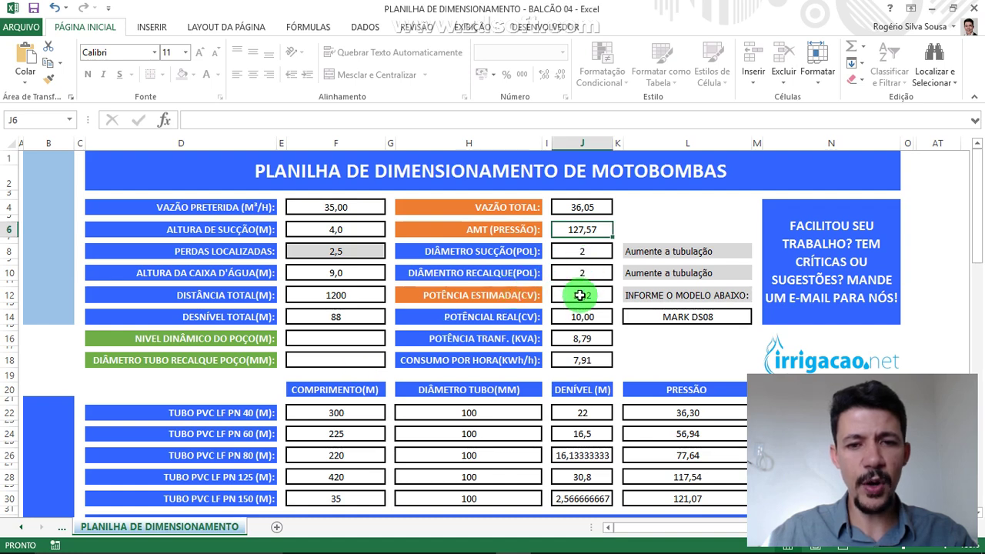
pyautogui.click(567, 297)
pyautogui.click(568, 315)
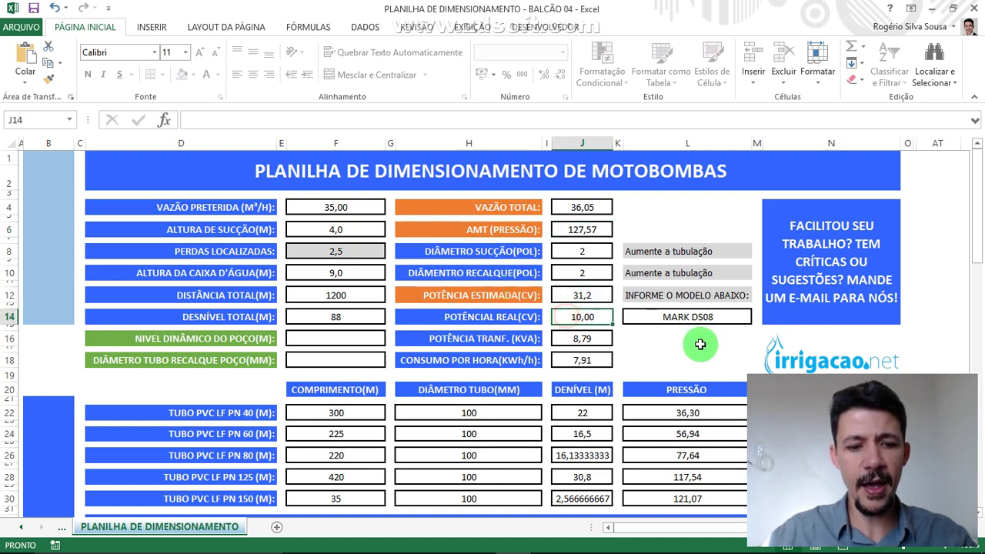
pyautogui.write('225')
pyautogui.press('Return')
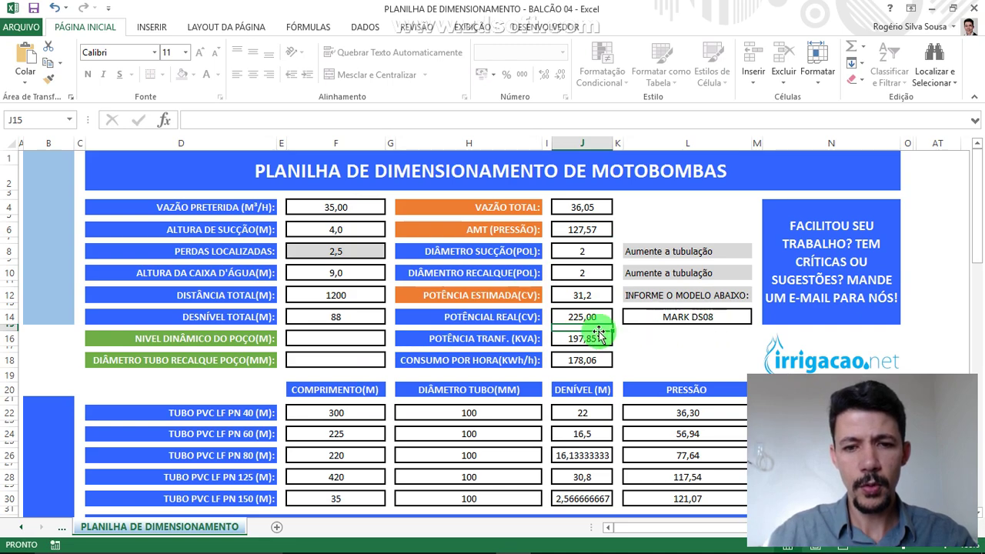
# - Set the pump's real power (POTÊNCIAL REAL) to 25 CV in the Excel sizing sheet
pyautogui.click(588, 318)
pyautogui.press('BackSpace')
pyautogui.write('25')
pyautogui.press('Return')
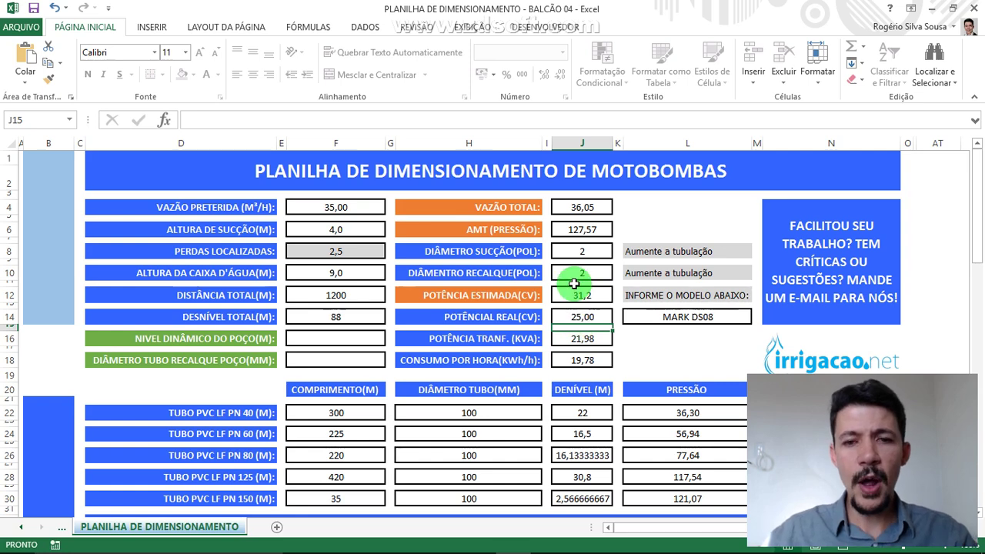
# - Try a suction diameter (DIÂMETRO SUCÇÃO) of 2,5 inches in the sizing sheet
pyautogui.click(575, 253)
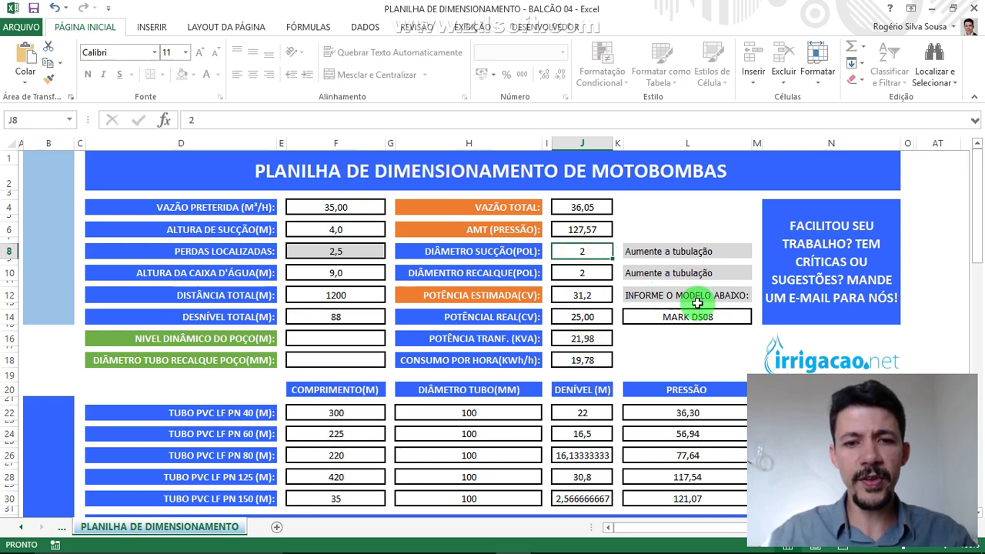
pyautogui.click(507, 253)
pyautogui.click(578, 254)
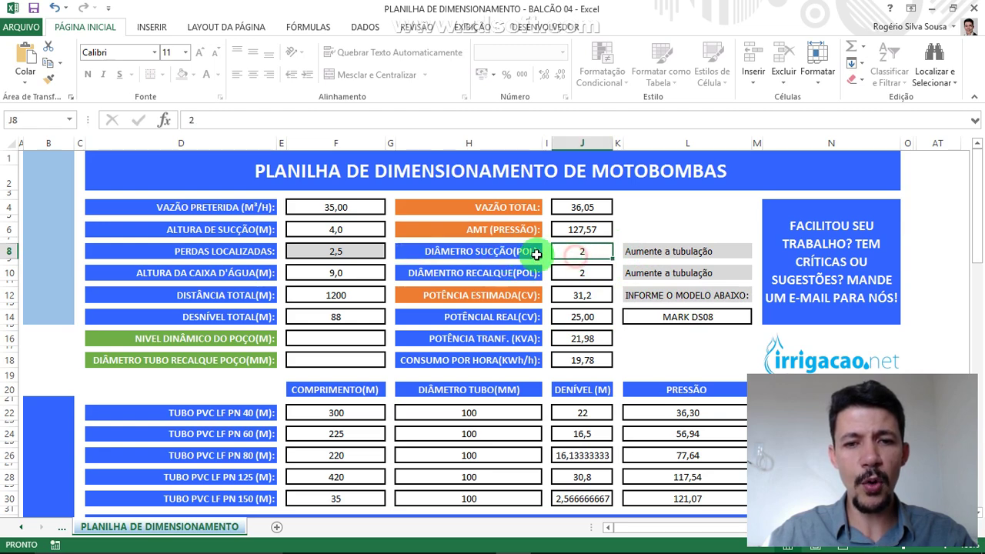
pyautogui.click(639, 254)
pyautogui.click(573, 252)
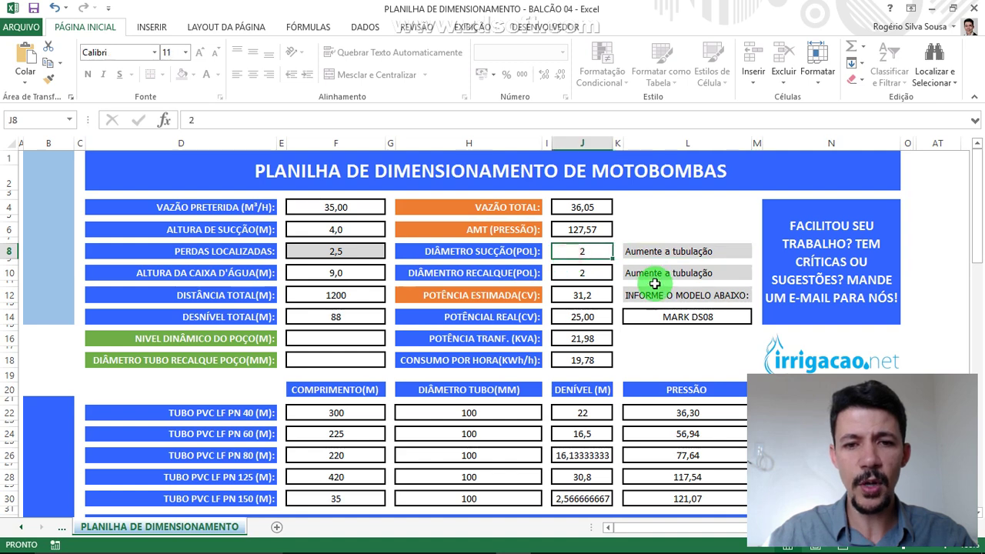
pyautogui.write('2')
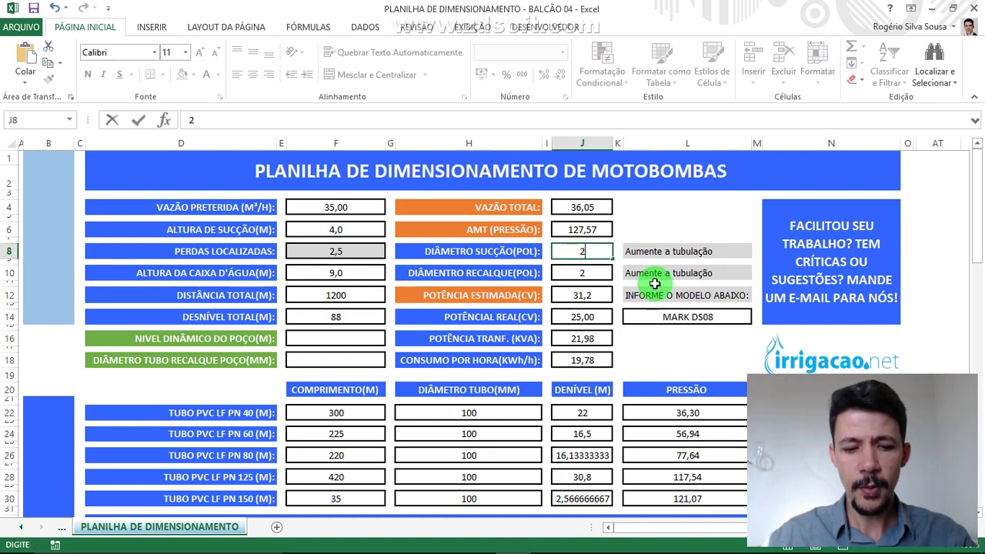
pyautogui.write(',5')
pyautogui.press('Return')
pyautogui.press('Up')
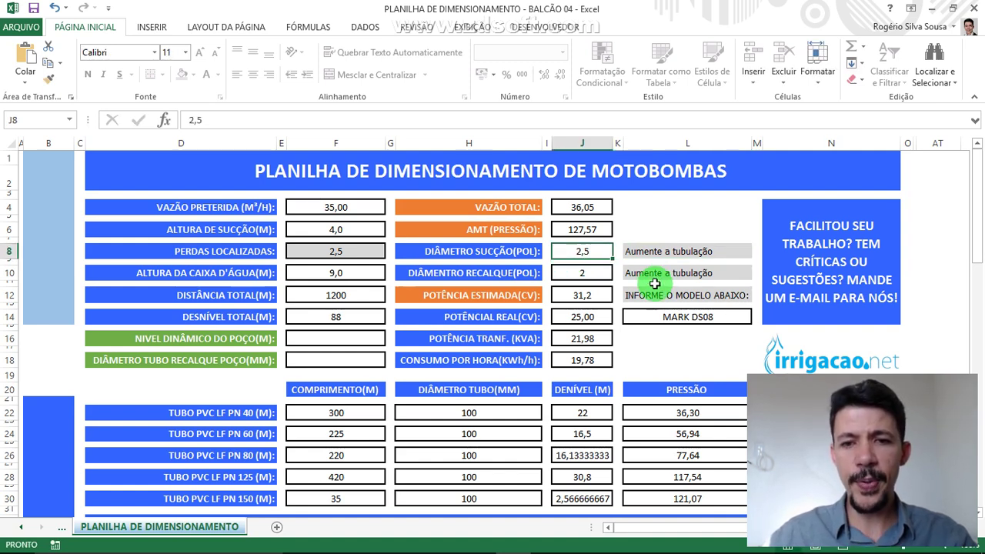
# - Try a suction diameter of 3 inches against the sheet's pipe size check
pyautogui.click(639, 252)
pyautogui.click(576, 251)
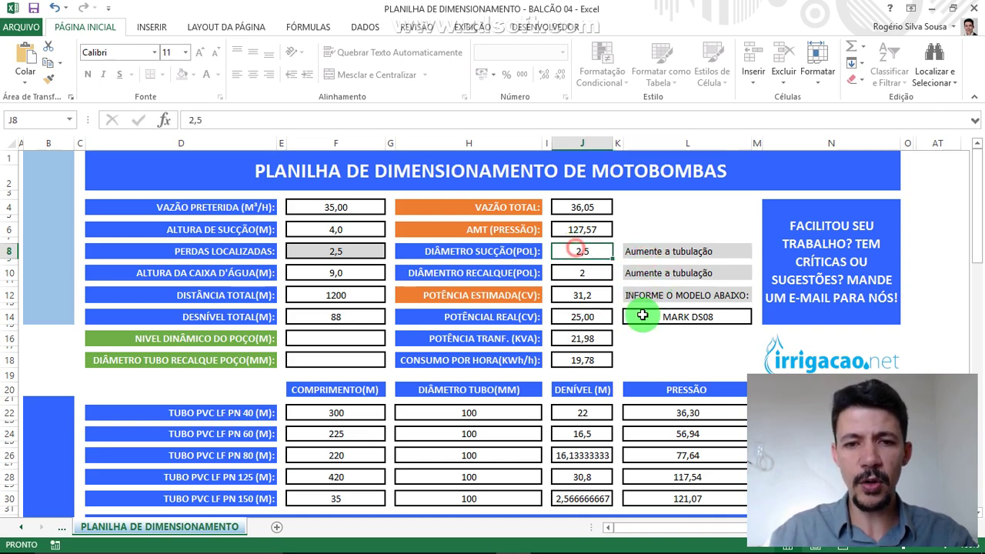
pyautogui.write('3')
pyautogui.press('Return')
pyautogui.press('Up')
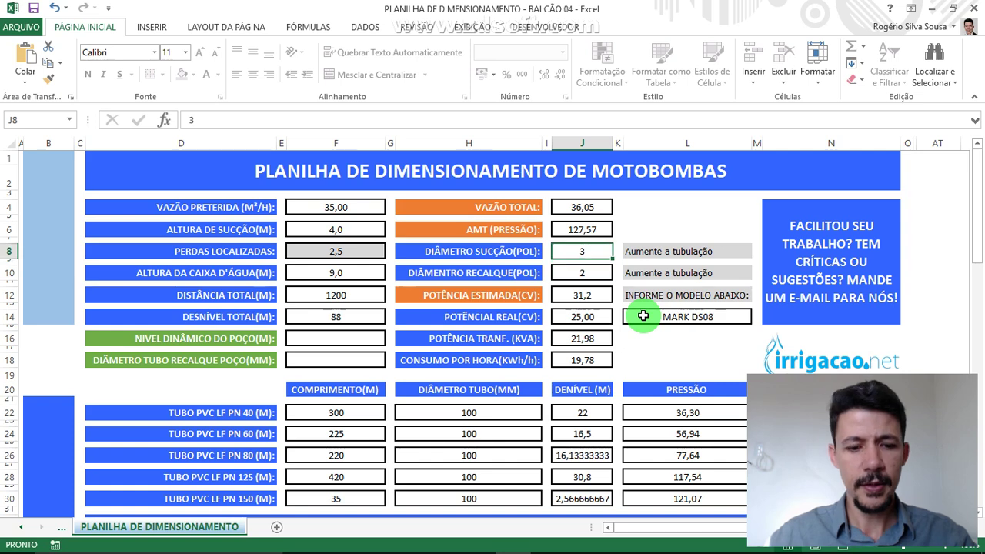
# - Set the suction diameter to 4 inches and check its pipe size feedback
pyautogui.write('4')
pyautogui.press('Return')
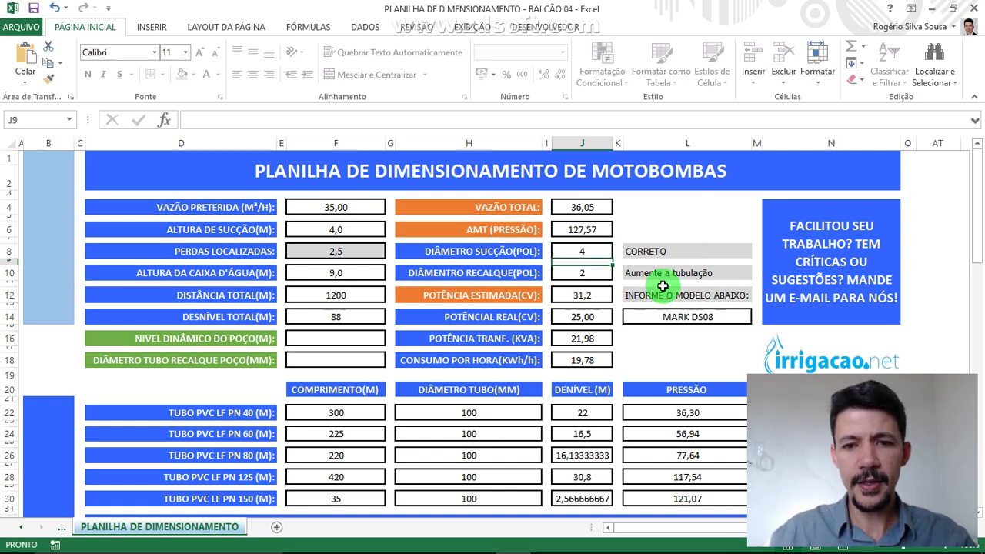
pyautogui.click(659, 249)
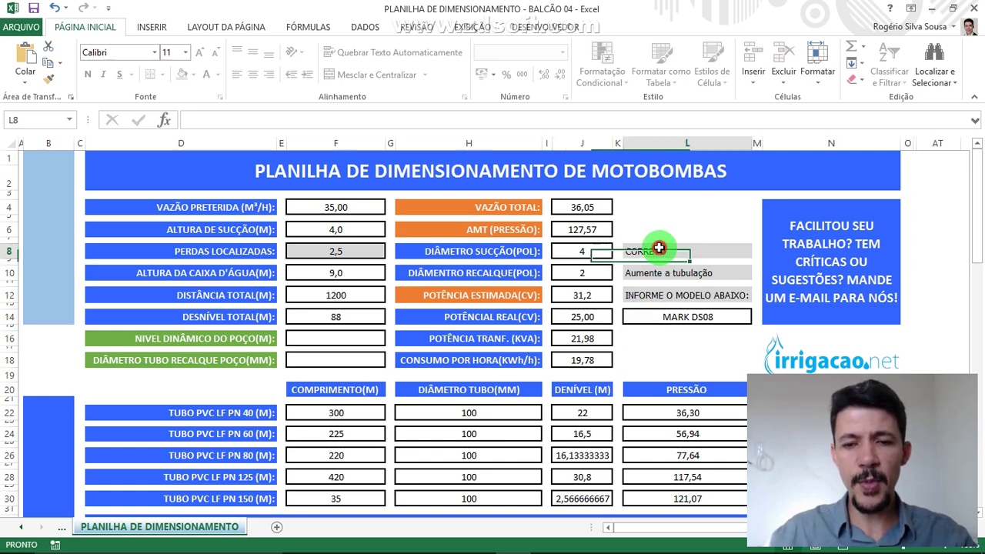
pyautogui.click(589, 250)
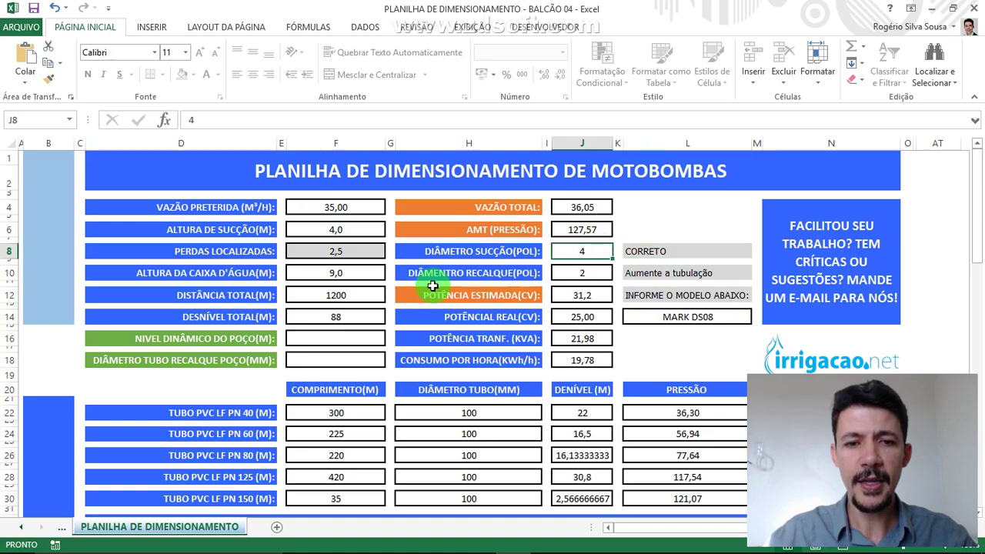
# - Switch to CorelDRAW and examine the motor-pump installation diagram, from the suction pipe to the discharge fittings above the pump
pyautogui.hotkey('alt', 'Tab')
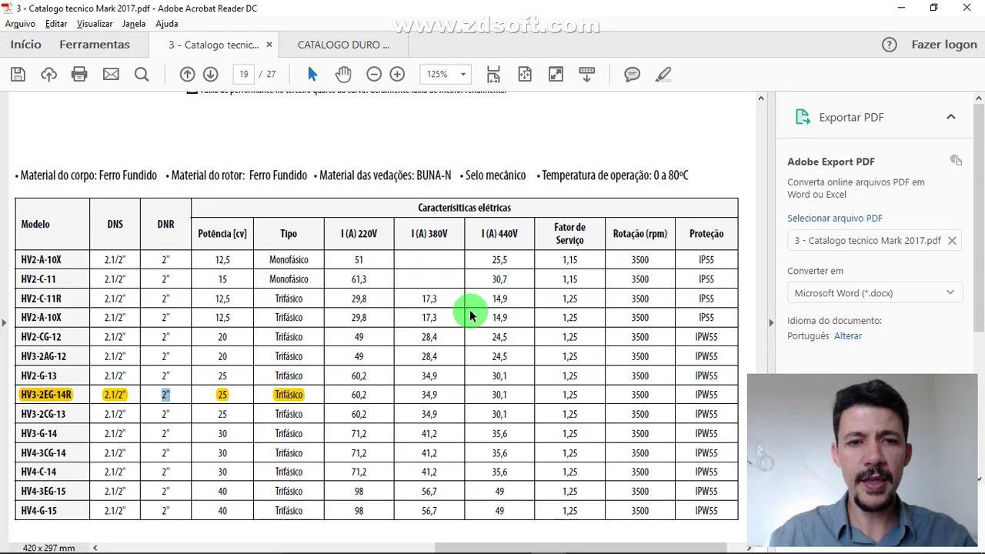
pyautogui.hotkey('alt', 'Tab')
pyautogui.hotkey('alt', 'Tab')
pyautogui.hotkey('alt', 'Tab')
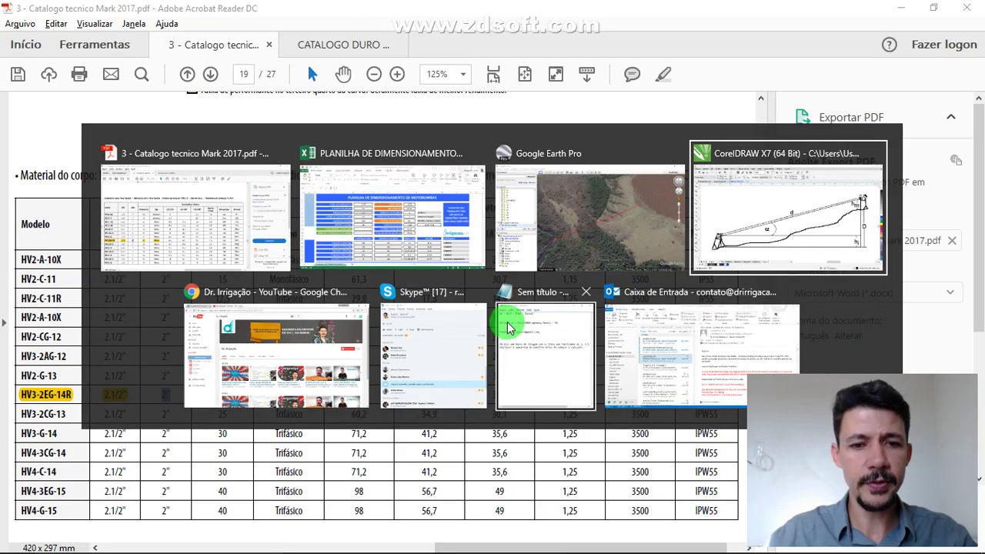
pyautogui.scroll(-4, 503, 318)
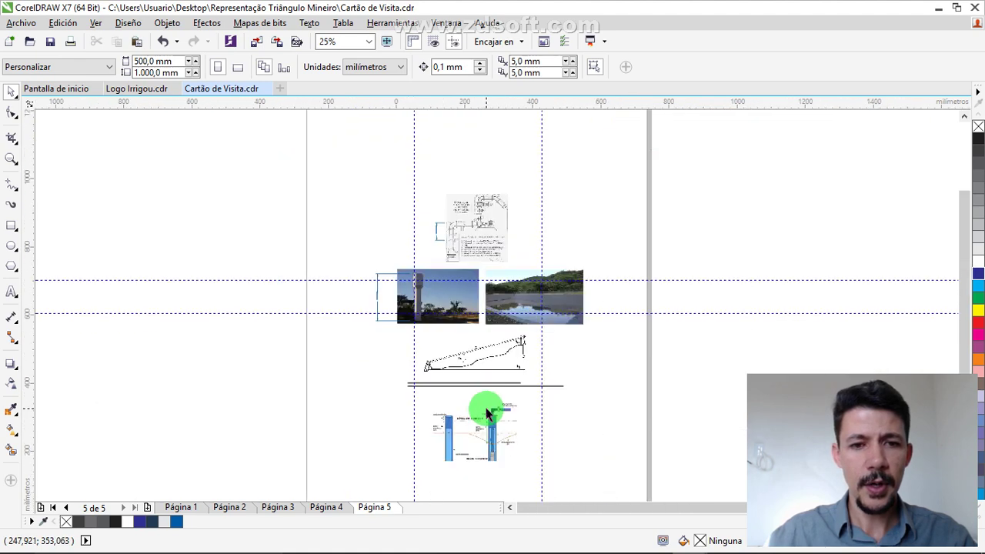
pyautogui.scroll(3, 480, 297)
pyautogui.scroll(2, 502, 402)
pyautogui.moveTo(501, 403); pyautogui.dragTo(521, 291)
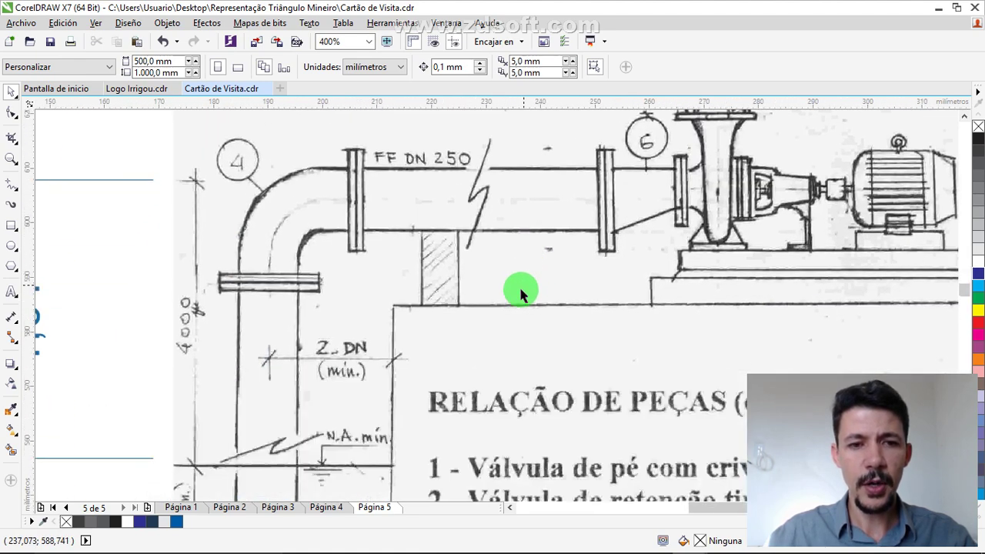
pyautogui.scroll(-1, 518, 238)
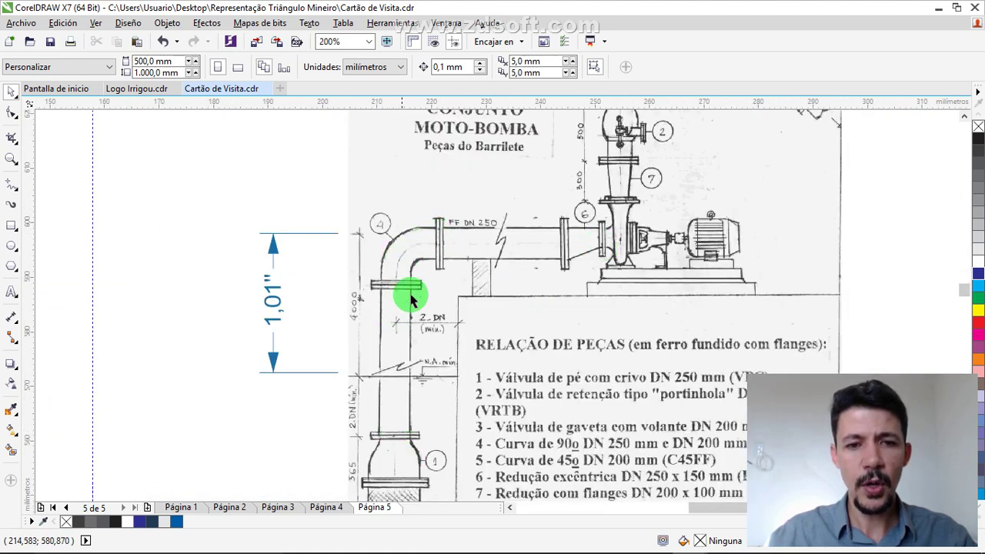
pyautogui.moveTo(639, 245); pyautogui.dragTo(544, 301)
pyautogui.scroll(1, 543, 285)
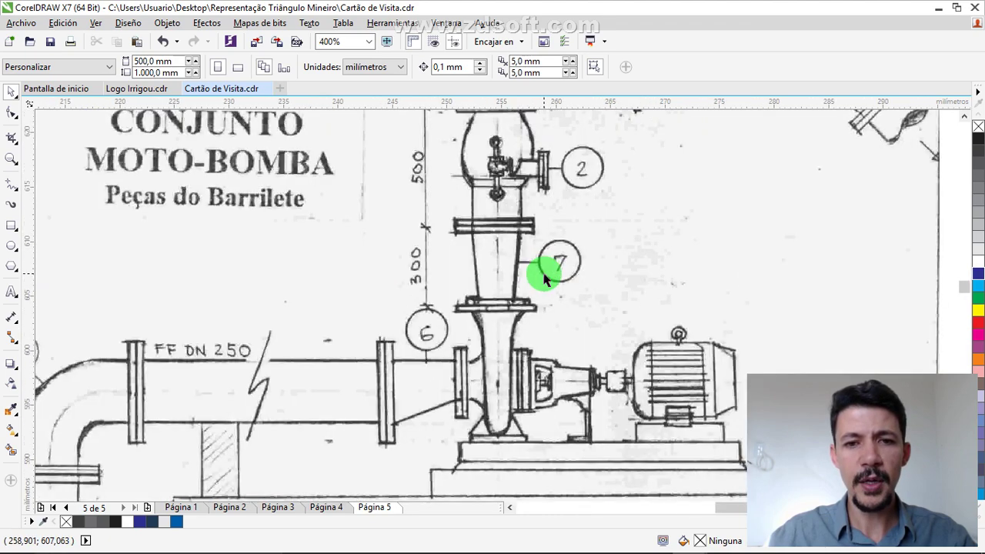
pyautogui.scroll(-1, 488, 289)
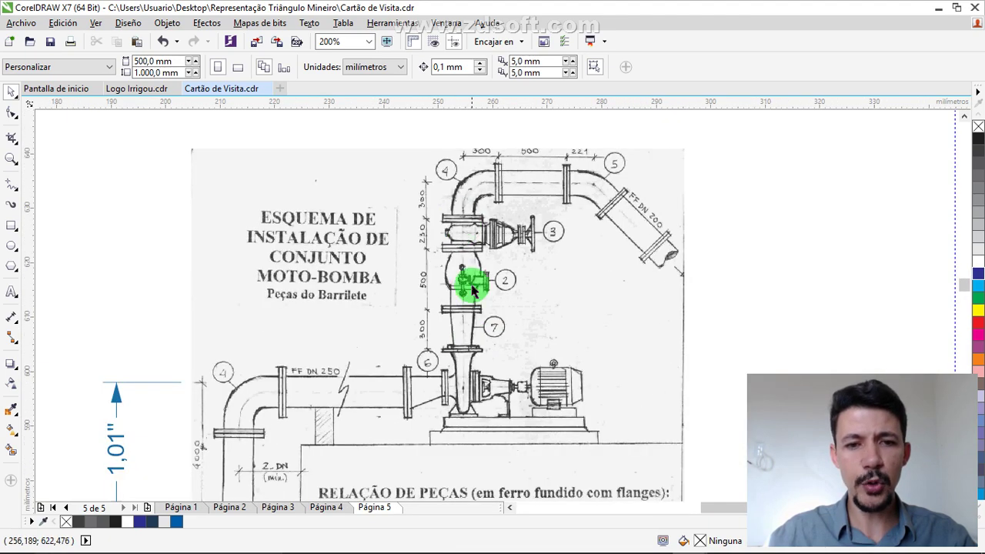
# - Switch back to the Excel sizing sheet and enter 2,5 inches as the discharge diameter (DIÂMENTRO RECALQUE)
pyautogui.hotkey('alt', 'Tab')
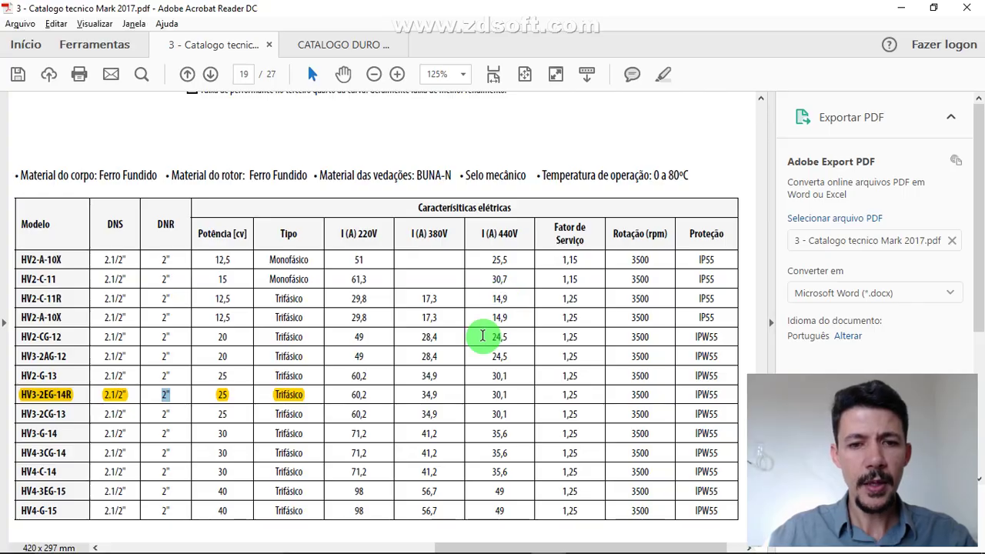
pyautogui.hotkey('alt', 'Tab')
pyautogui.hotkey('alt', 'Tab')
pyautogui.hotkey('alt', 'Tab')
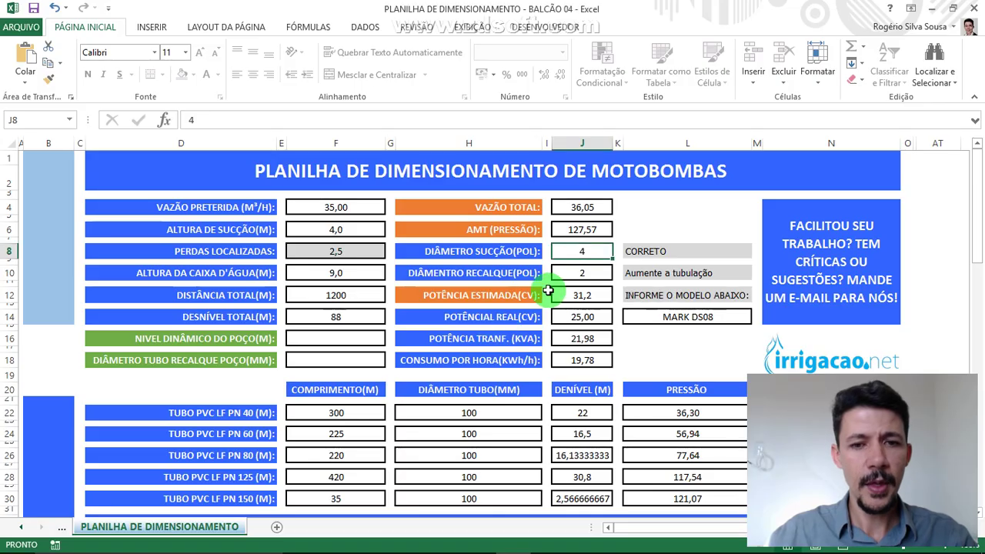
pyautogui.click(591, 271)
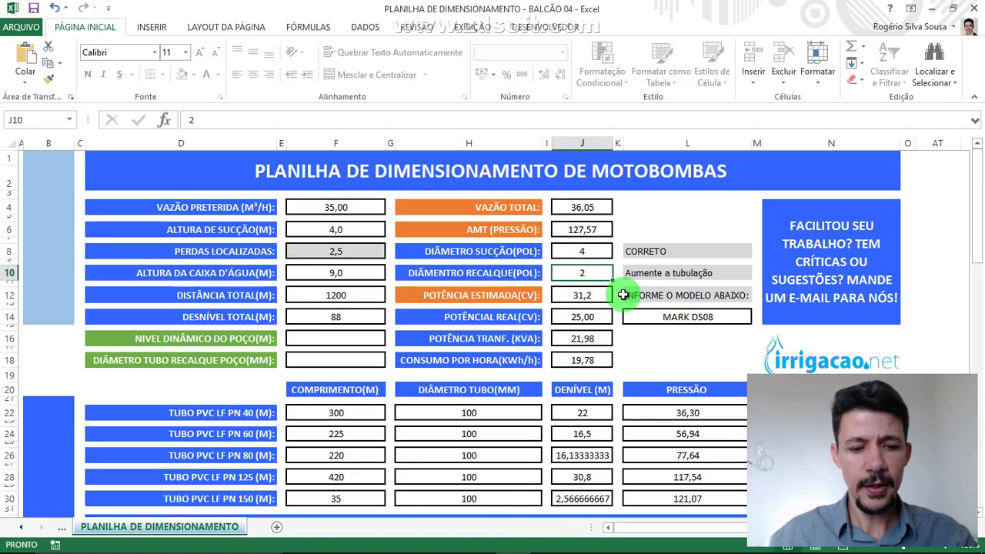
pyautogui.write('2,5')
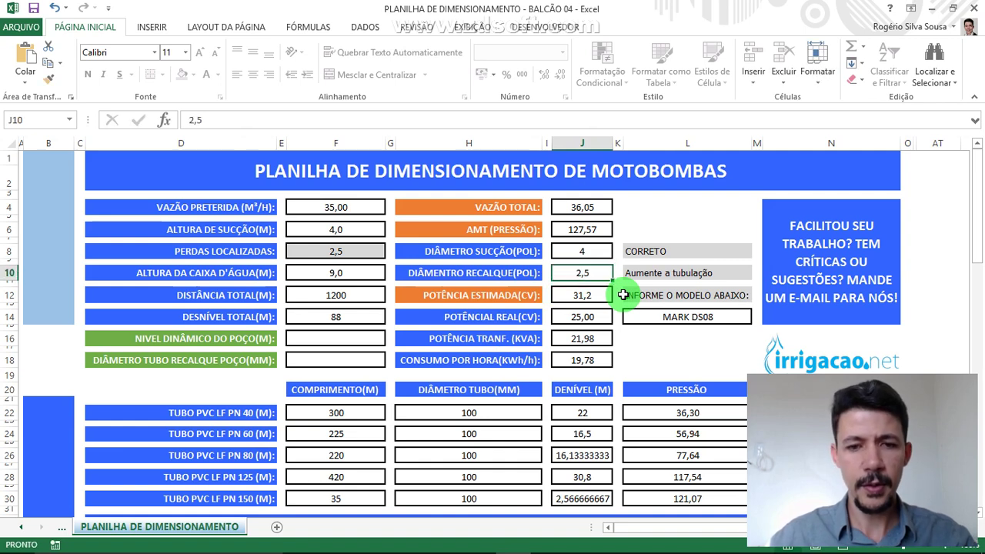
# - Set the discharge diameter to 3 inches and check its pipe size feedback
pyautogui.press('BackSpace')
pyautogui.press('BackSpace')
pyautogui.press('BackSpace')
pyautogui.write('3')
pyautogui.press('Return')
pyautogui.click(630, 274)
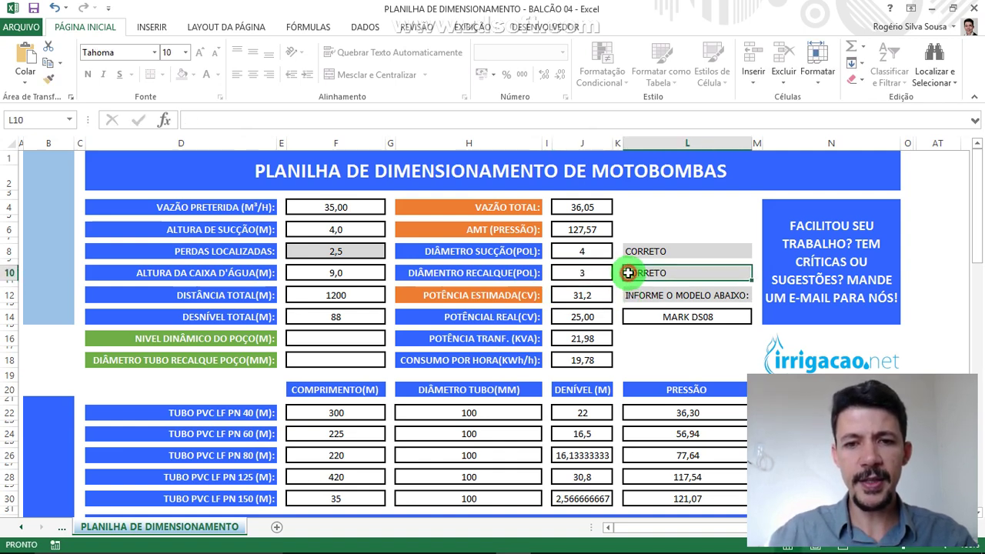
pyautogui.click(582, 273)
# - Switch to CorelDRAW and examine the installation diagram's suction pipe, parts list and discharge fittings
pyautogui.hotkey('alt', 'Tab')
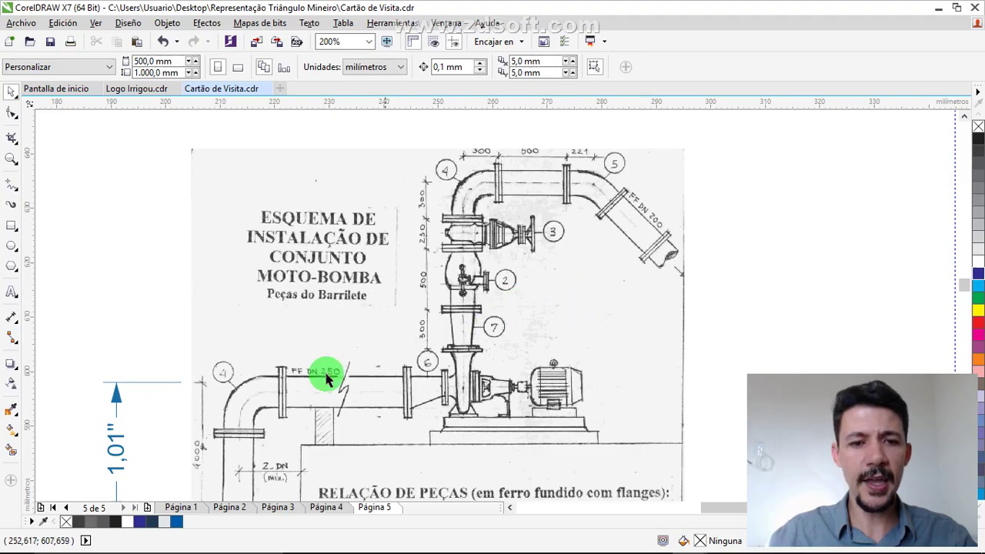
pyautogui.scroll(-3, 282, 211)
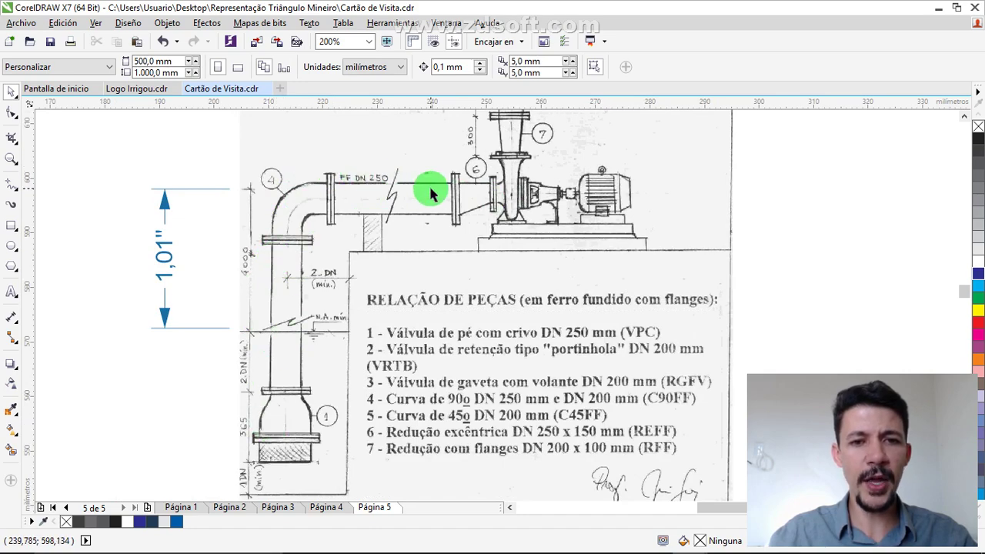
pyautogui.moveTo(431, 194); pyautogui.dragTo(319, 424)
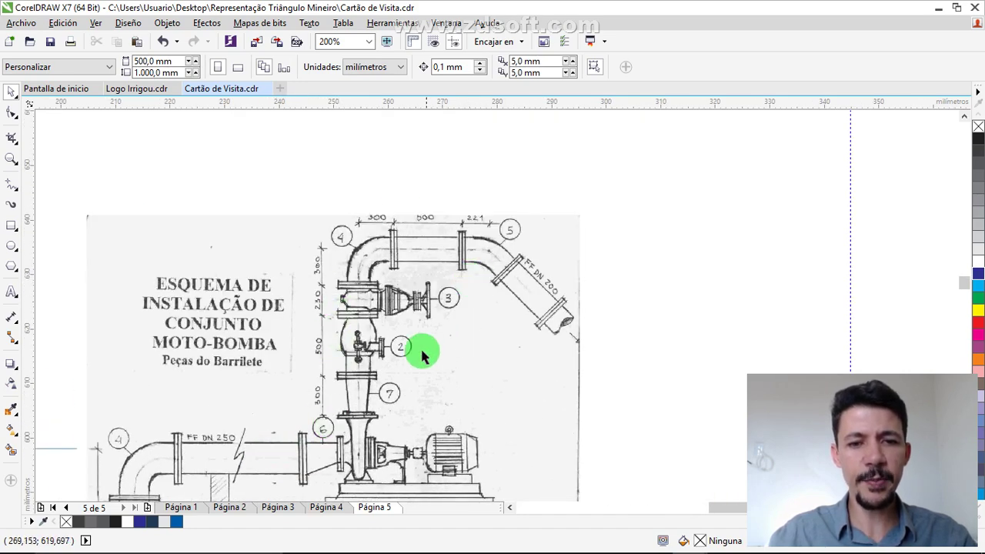
# - Select the pump model cell in the Excel sizing sheet and switch to the Mark catalogue in Acrobat Reader
pyautogui.hotkey('alt', 'Tab')
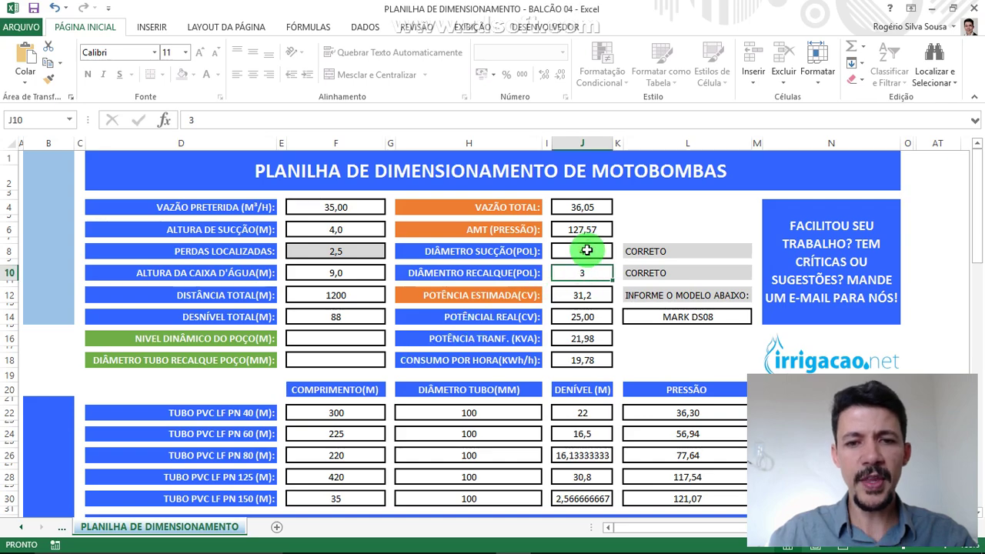
pyautogui.click(582, 218)
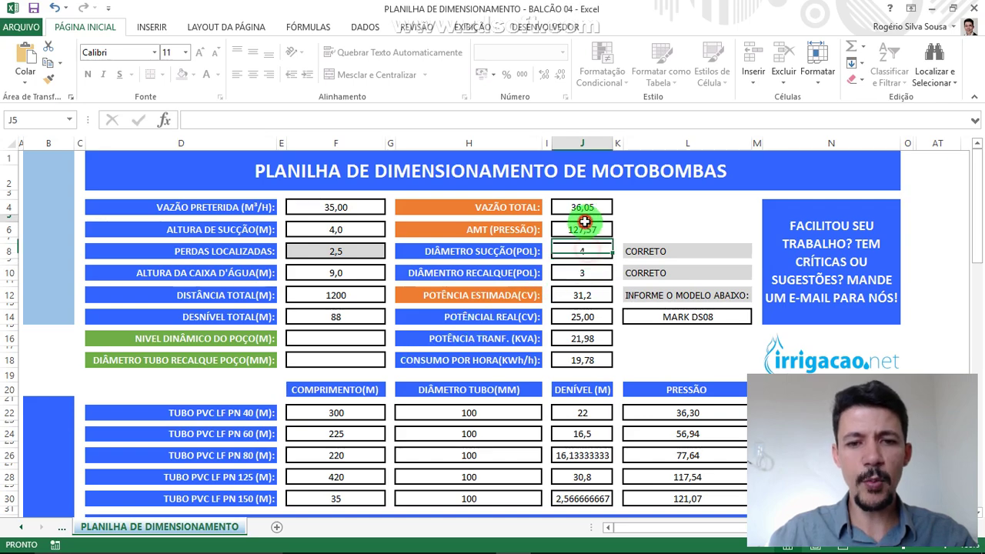
pyautogui.click(670, 316)
pyautogui.hotkey('alt', 'Tab')
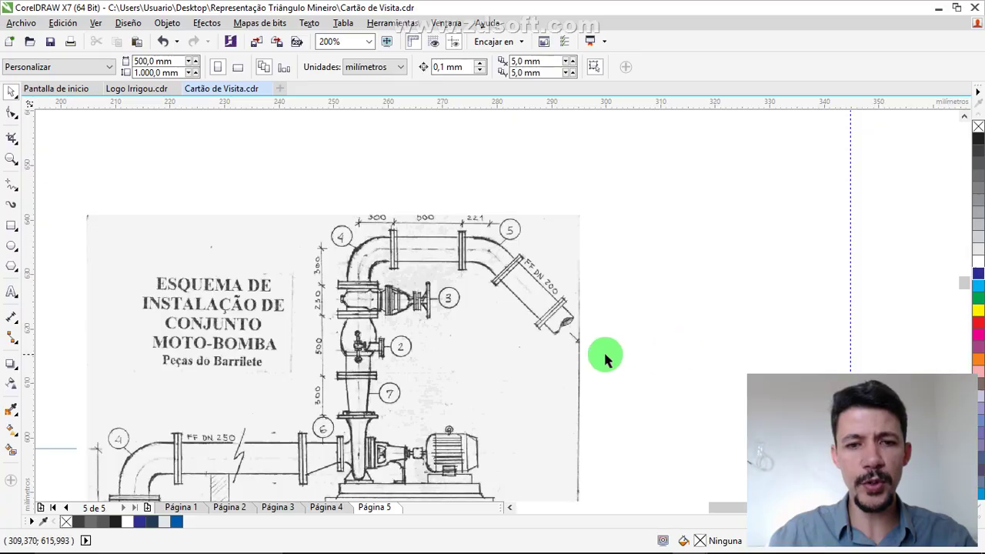
pyautogui.hotkey('alt', 'Tab')
pyautogui.hotkey('alt', 'Tab')
pyautogui.press('Tab')
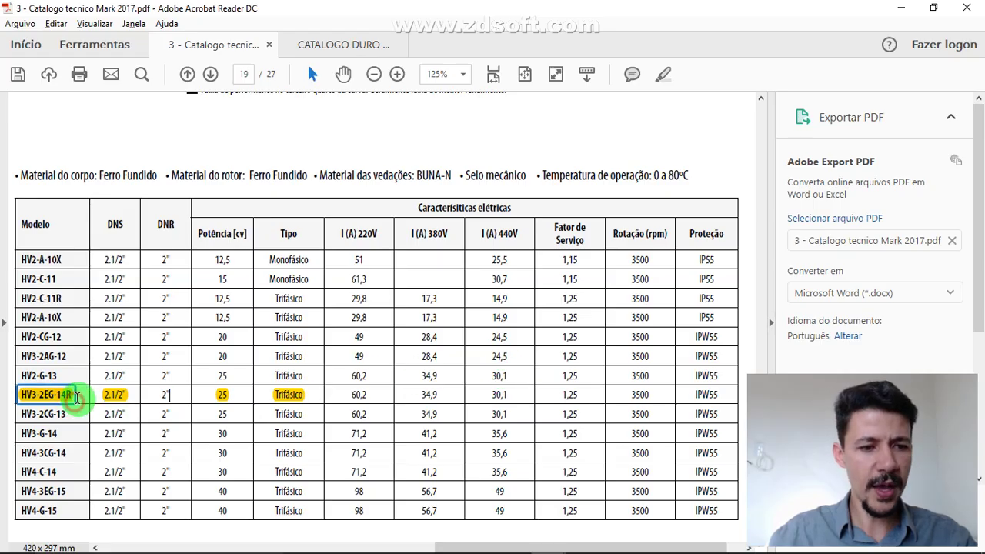
# - Try to copy the model name HV3-2EG-14R from the catalogue's electrical characteristics table
pyautogui.doubleClick(67, 396)
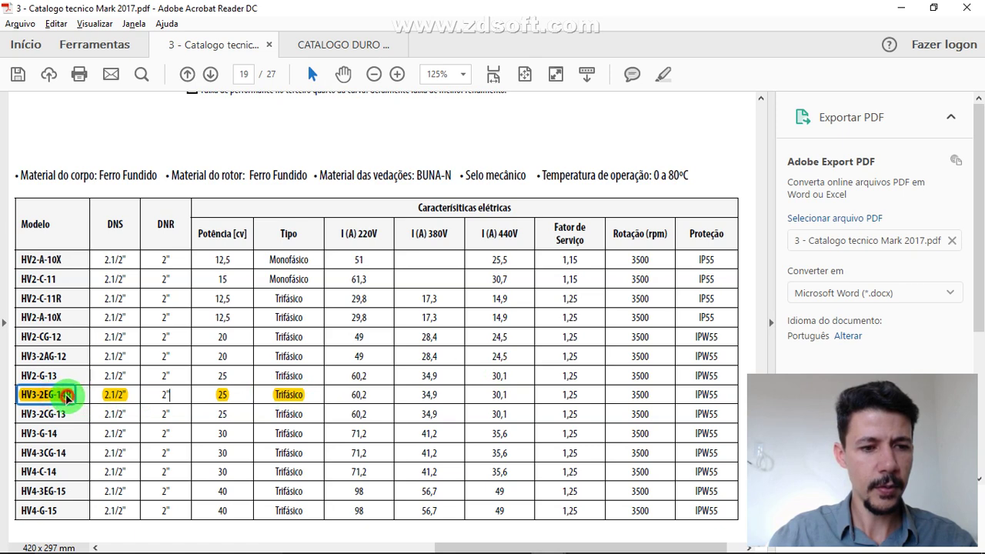
pyautogui.click(300, 145)
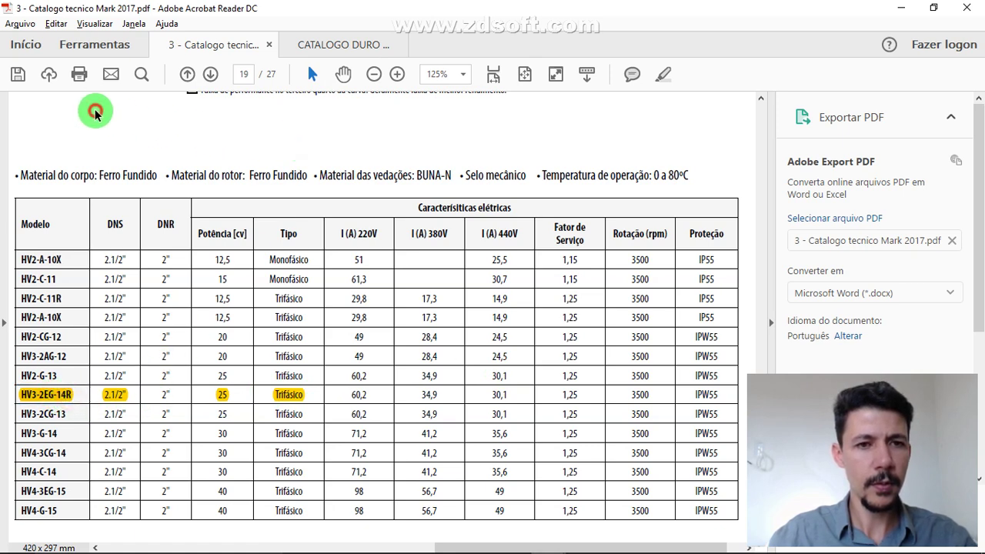
pyautogui.click(310, 75)
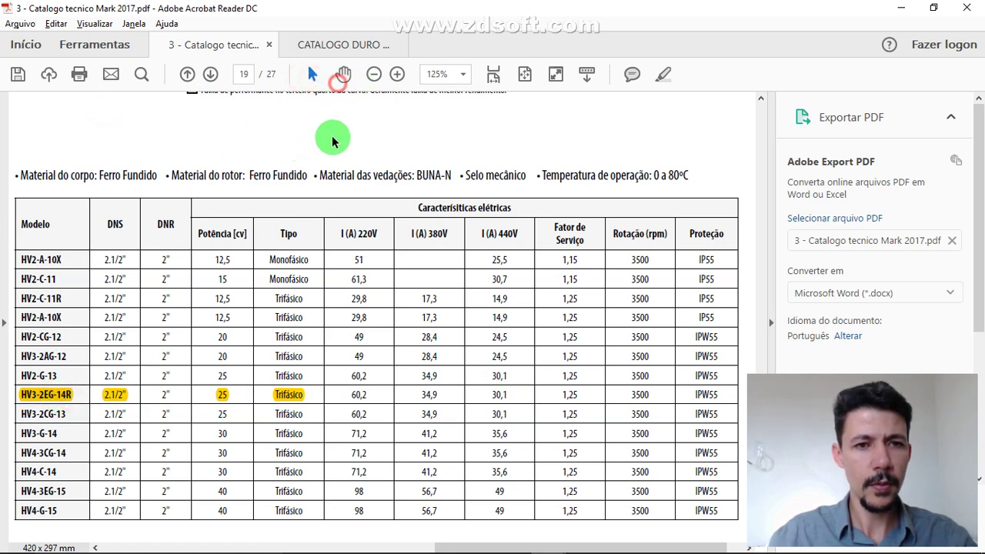
pyautogui.moveTo(319, 176); pyautogui.dragTo(442, 177)
pyautogui.click(283, 188)
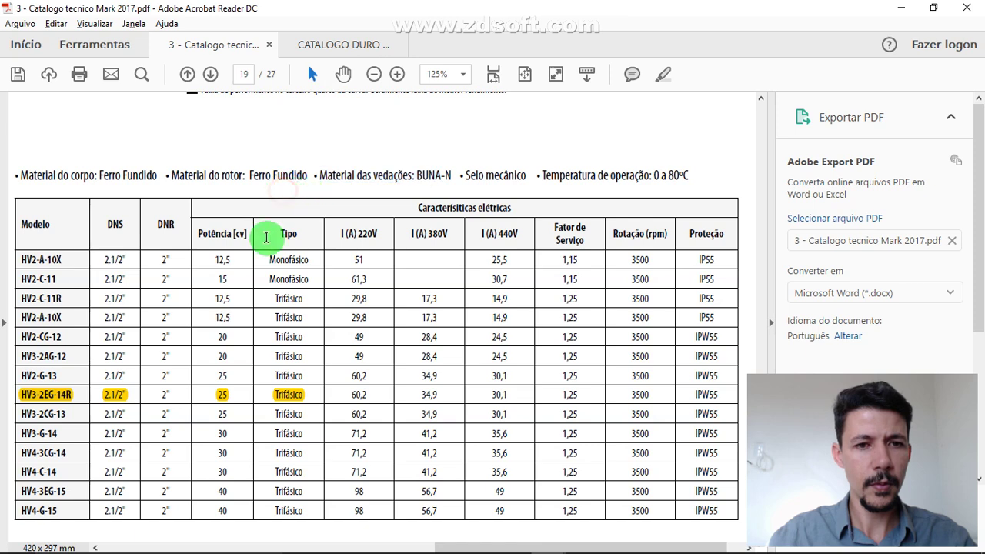
pyautogui.click(74, 398)
pyautogui.rightClick(69, 397)
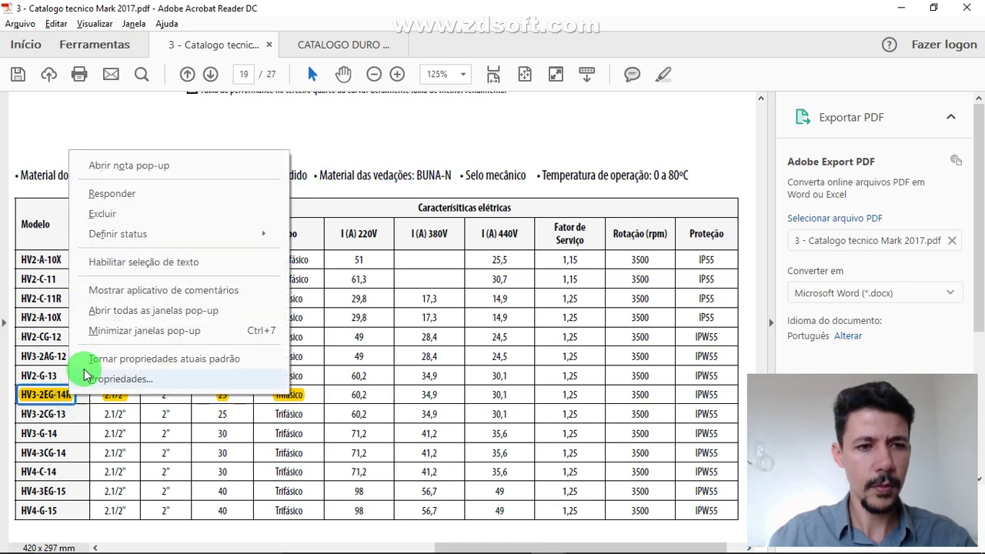
pyautogui.click(35, 370)
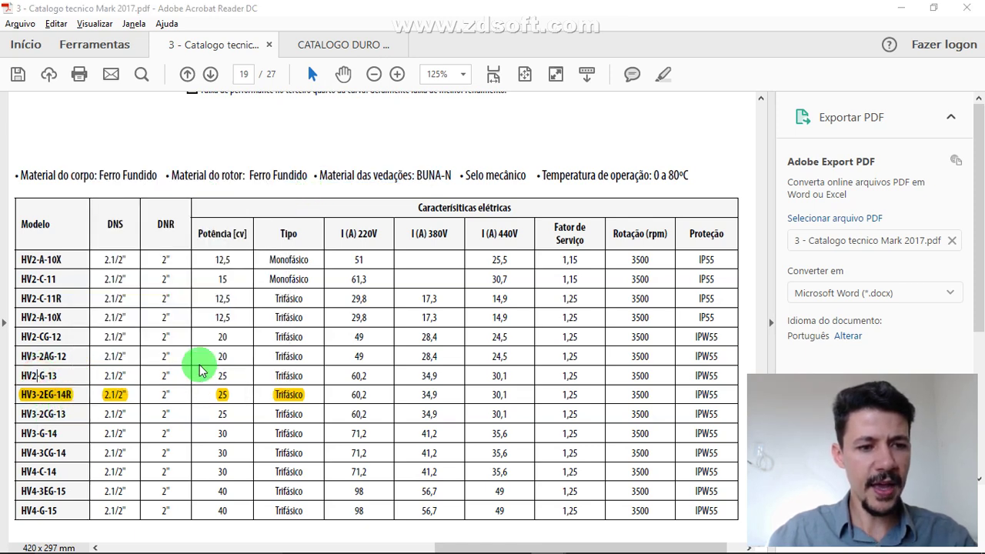
# - Switch back to the Excel sizing sheet and enter MARKHV3 2EG - 14R as the pump model, consulting the catalogue for the name
pyautogui.hotkey('alt', 'Tab')
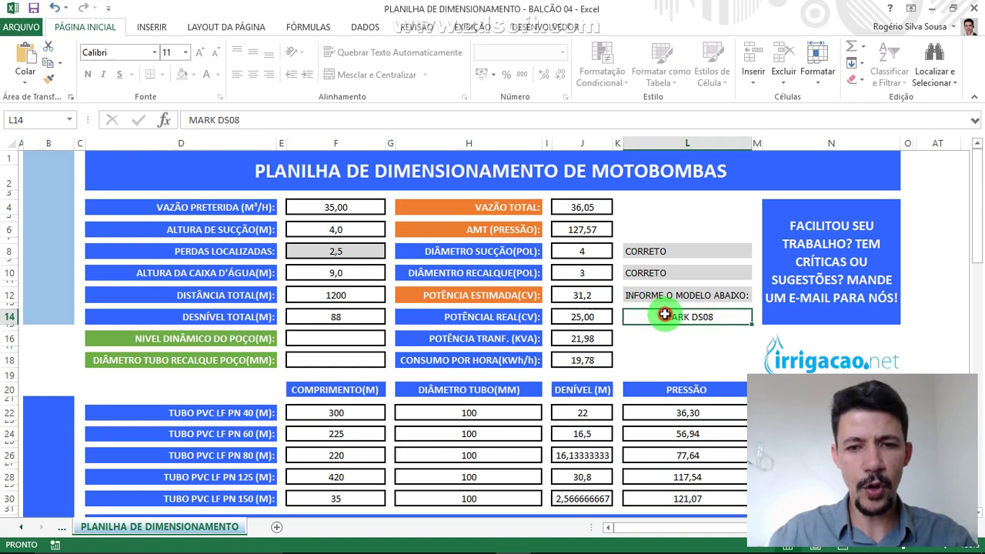
pyautogui.doubleClick(728, 315)
pyautogui.click(696, 317)
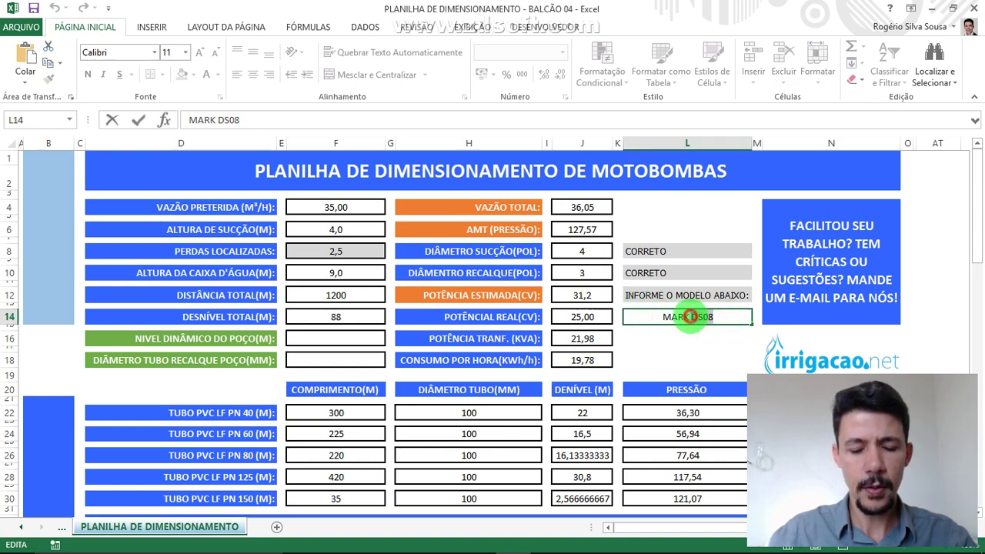
pyautogui.click(688, 316)
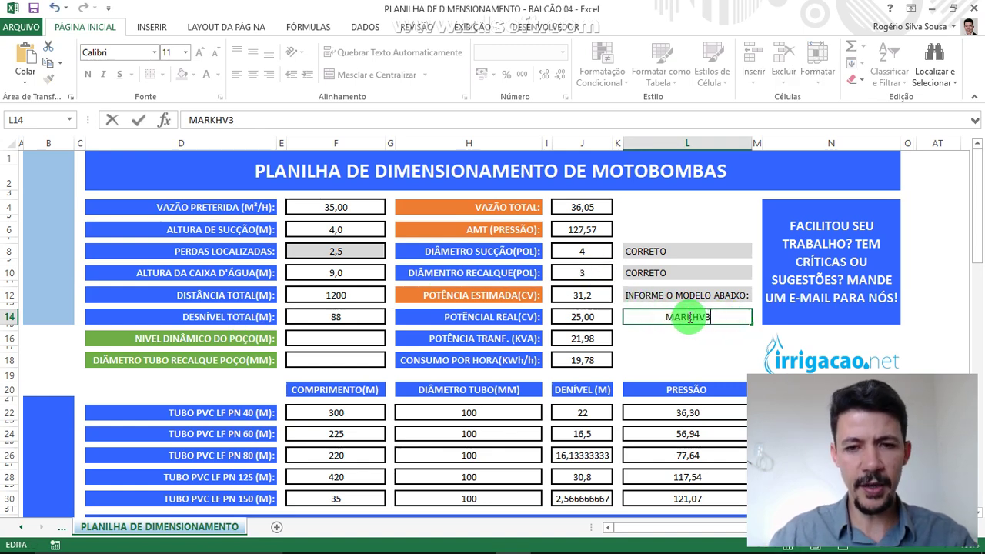
pyautogui.hotkey('alt', 'Tab')
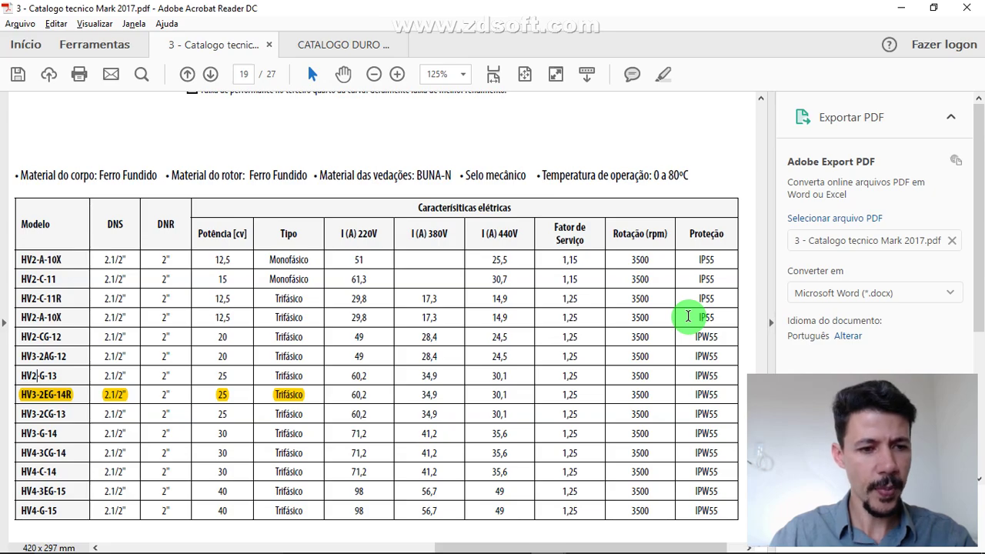
pyautogui.hotkey('alt', 'Tab')
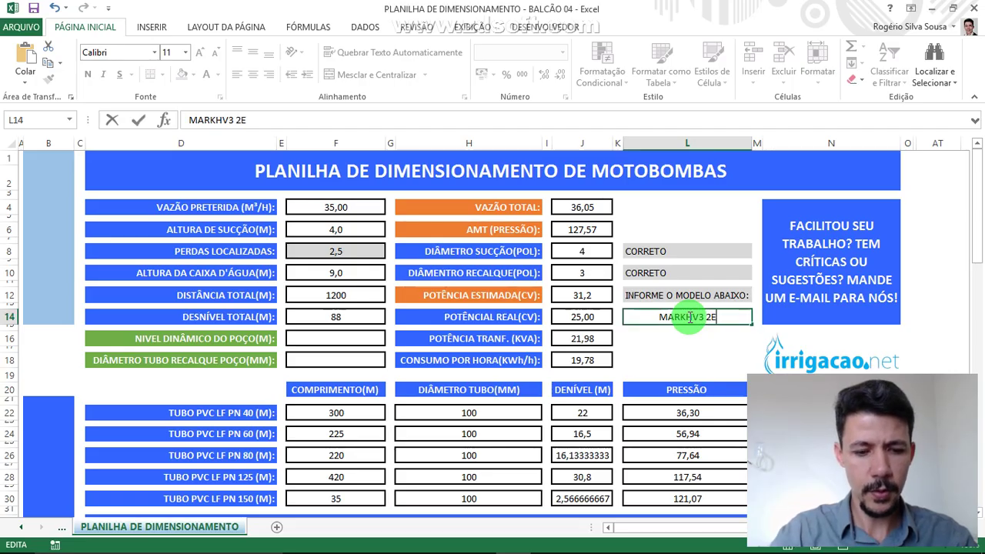
pyautogui.hotkey('alt', 'Tab')
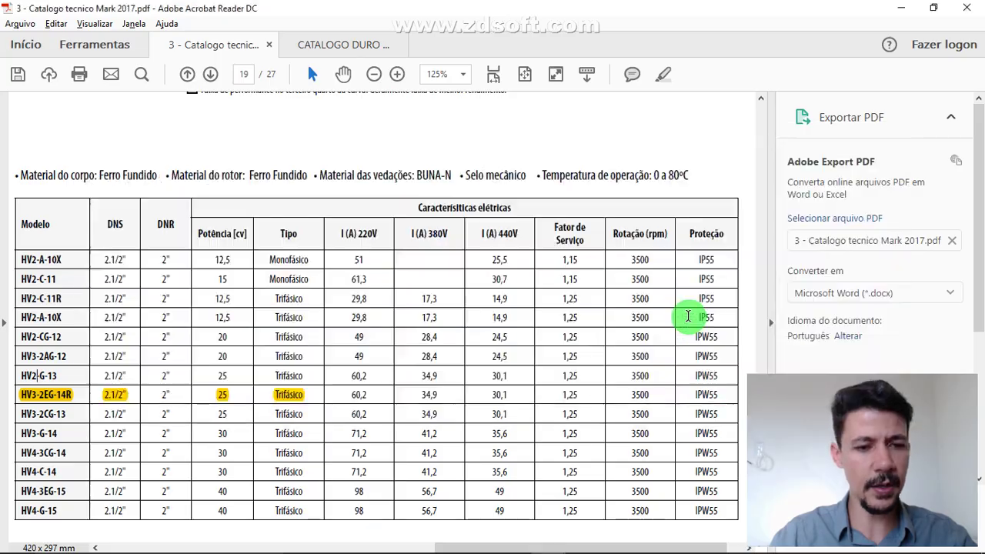
pyautogui.hotkey('alt', 'Tab')
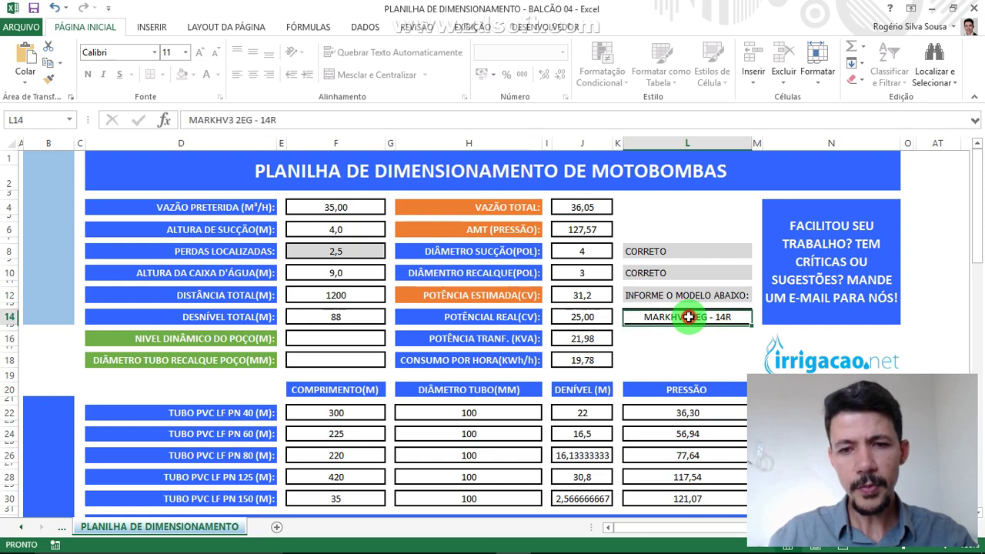
# - Review the pump model, transformer power (POTÊNCIA TRANF.) and hourly consumption (CONSUMO POR HORA) fields in the sizing sheet
pyautogui.click(658, 294)
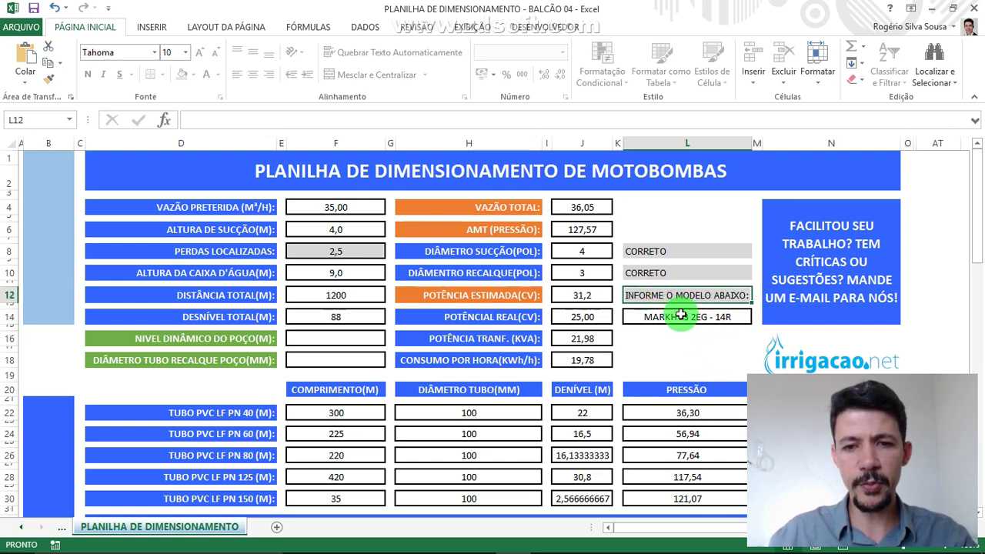
pyautogui.click(682, 315)
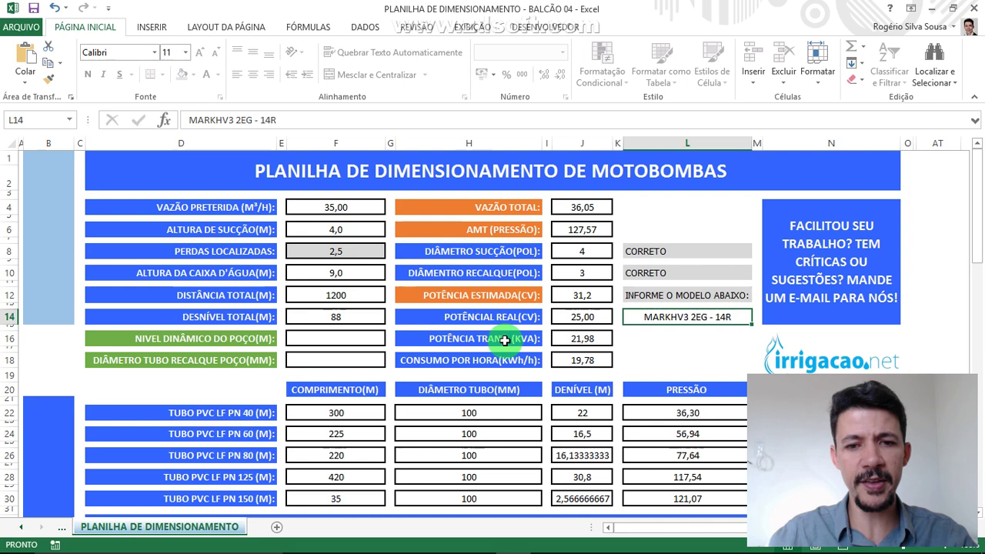
pyautogui.click(531, 340)
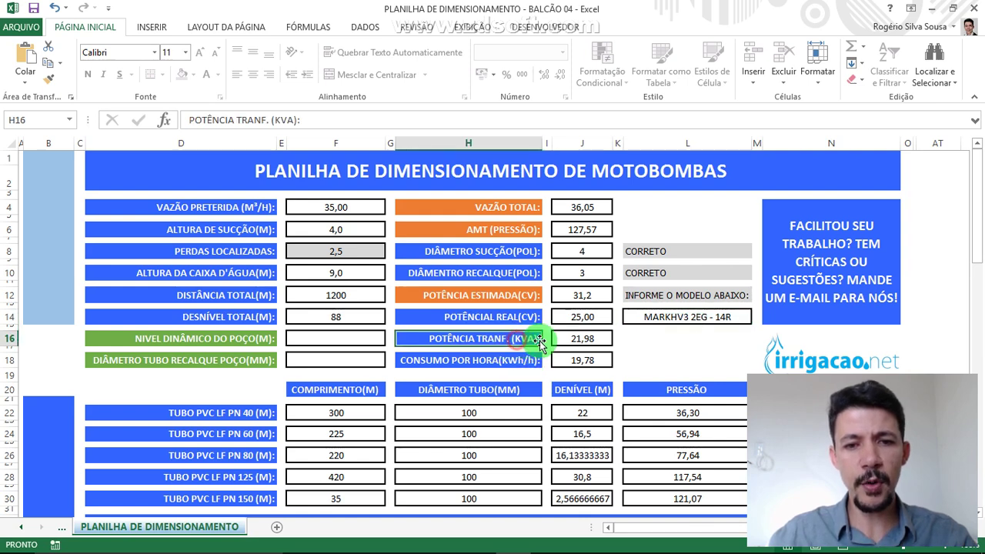
pyautogui.click(574, 336)
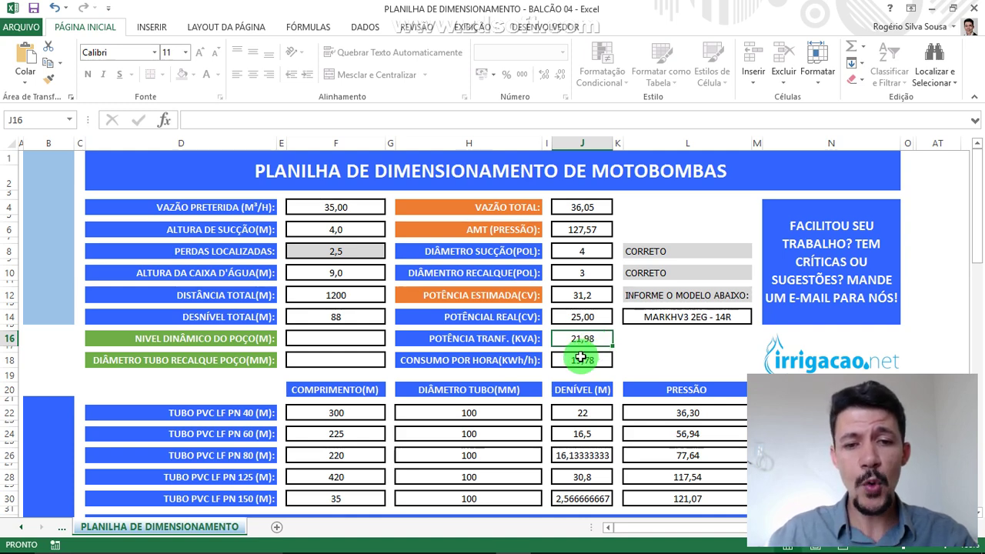
pyautogui.click(584, 360)
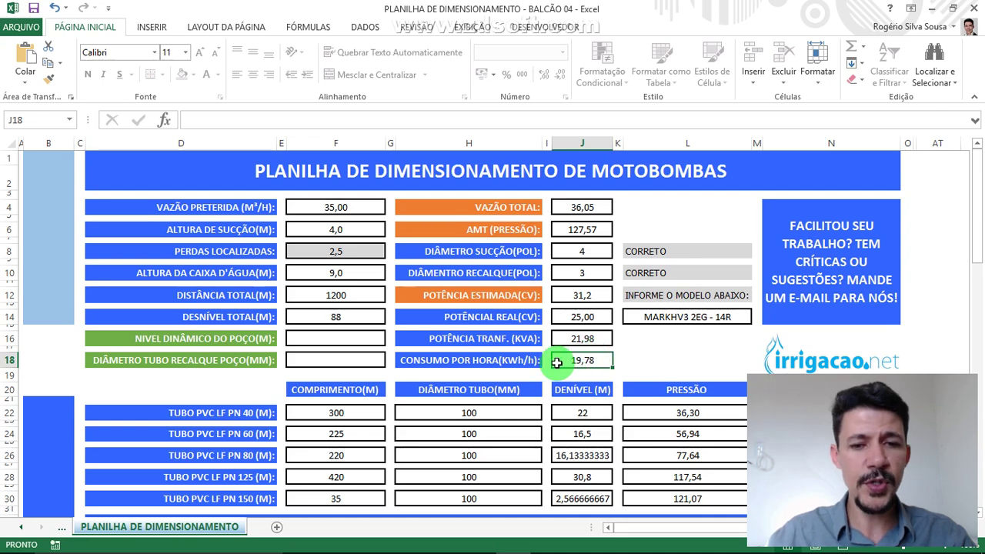
pyautogui.scroll(-1, 560, 359)
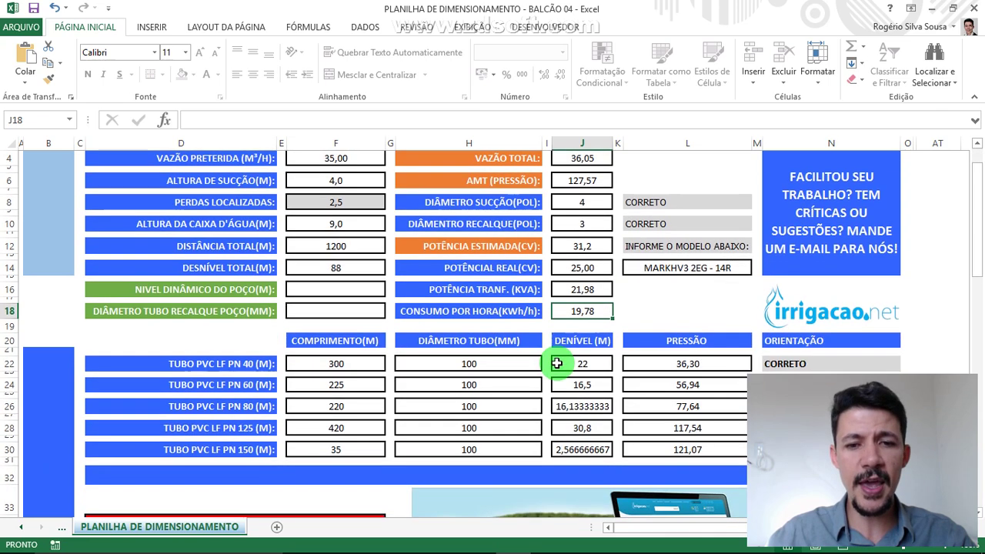
pyautogui.click(678, 269)
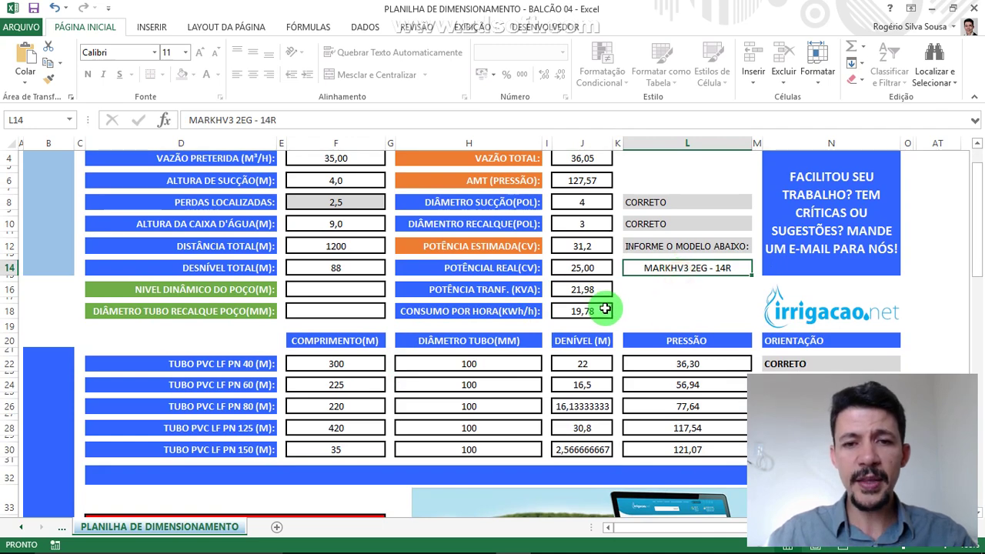
pyautogui.scroll(1, 605, 309)
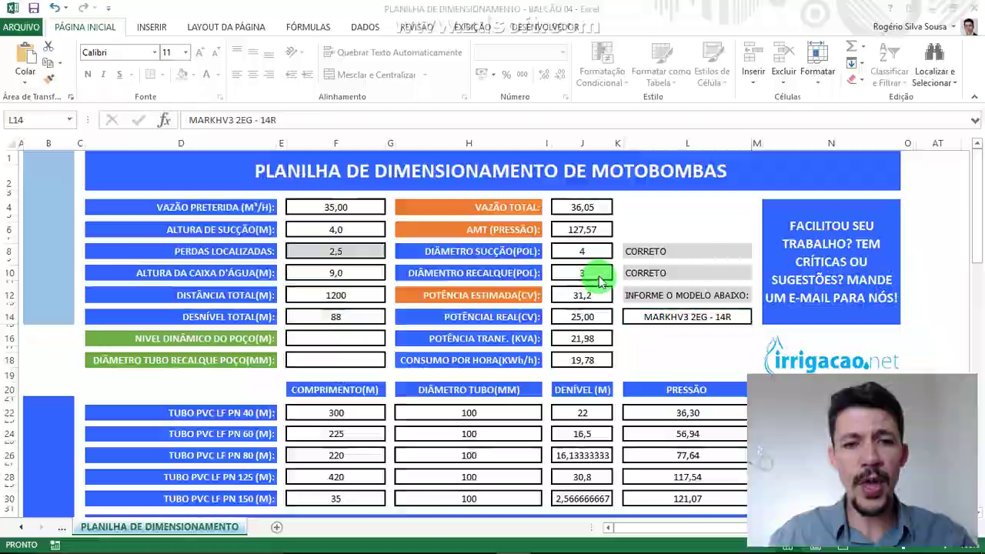
# - Examine the PVC pipe lengths in the COMPRIMENTO column for the PN 40, PN 60 and PN 125 rows
pyautogui.hotkey('alt', 'Tab')
pyautogui.scroll(5, 409, 362)
pyautogui.scroll(1, 409, 362)
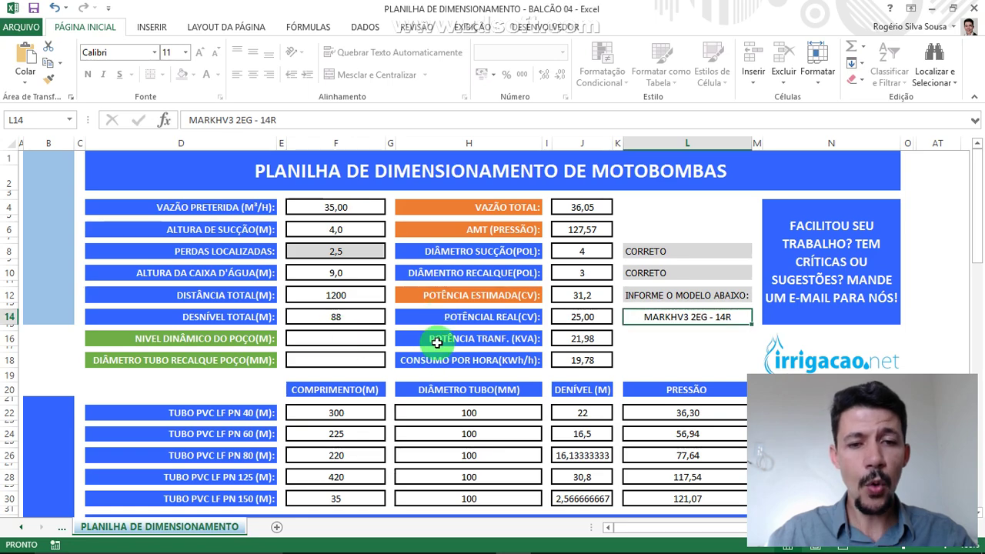
pyautogui.scroll(-2, 431, 384)
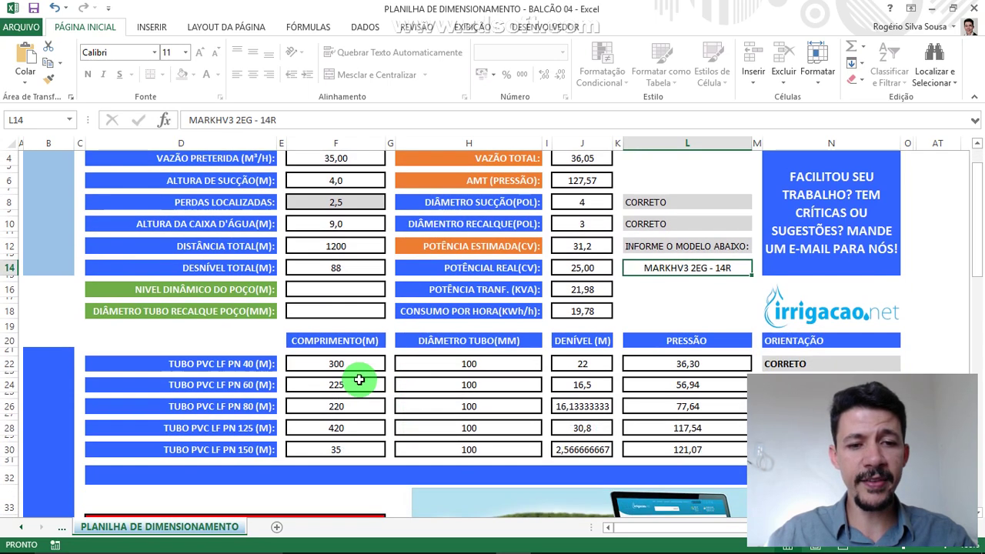
pyautogui.click(358, 368)
pyautogui.click(358, 385)
pyautogui.click(360, 423)
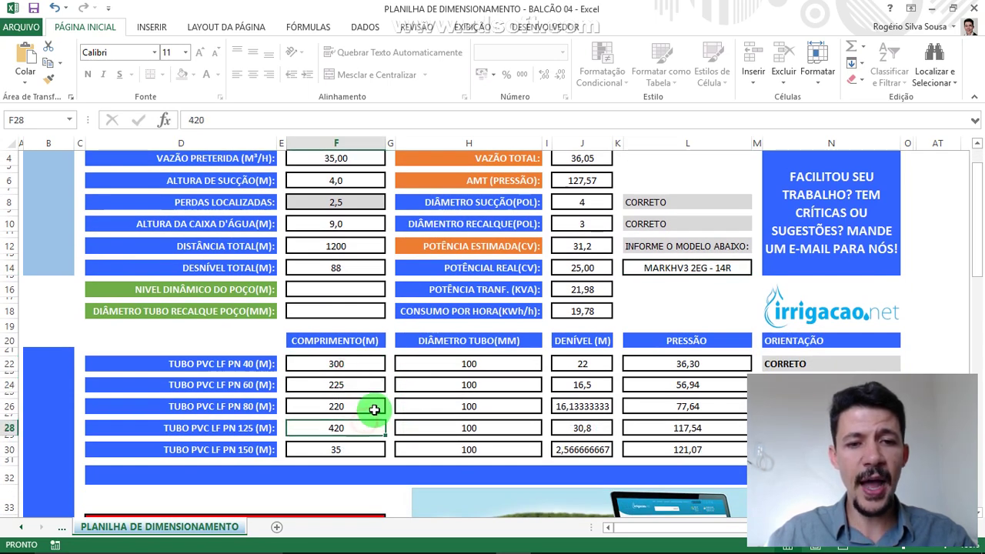
# - Switch to CorelDRAW and examine the water tower and reservoir photos below the motor-pump installation diagram
pyautogui.hotkey('alt', 'Tab')
pyautogui.hotkey('alt', 'Tab')
pyautogui.press('Tab')
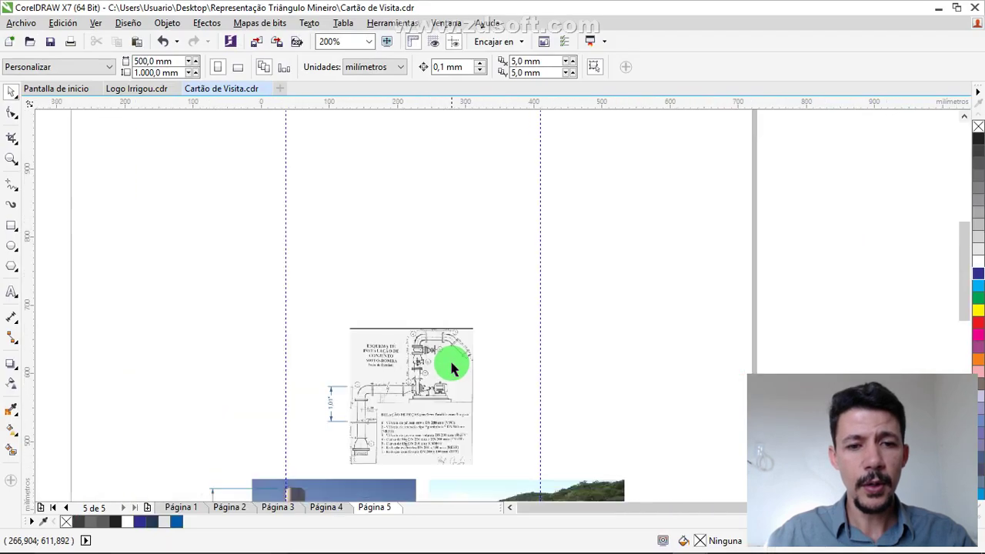
pyautogui.scroll(-3, 452, 369)
pyautogui.scroll(4, 384, 331)
pyautogui.scroll(-2, 381, 287)
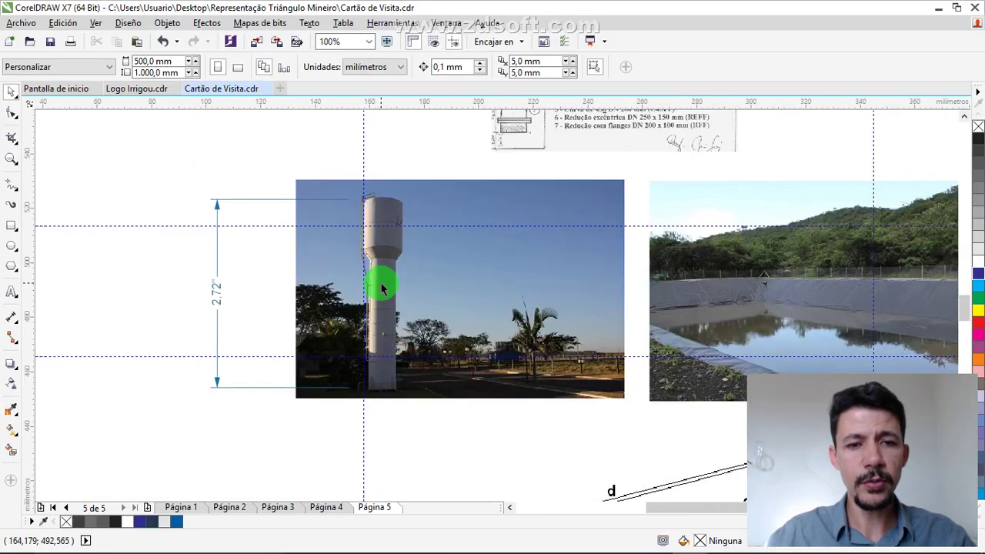
pyautogui.hscroll(3, 381, 287)
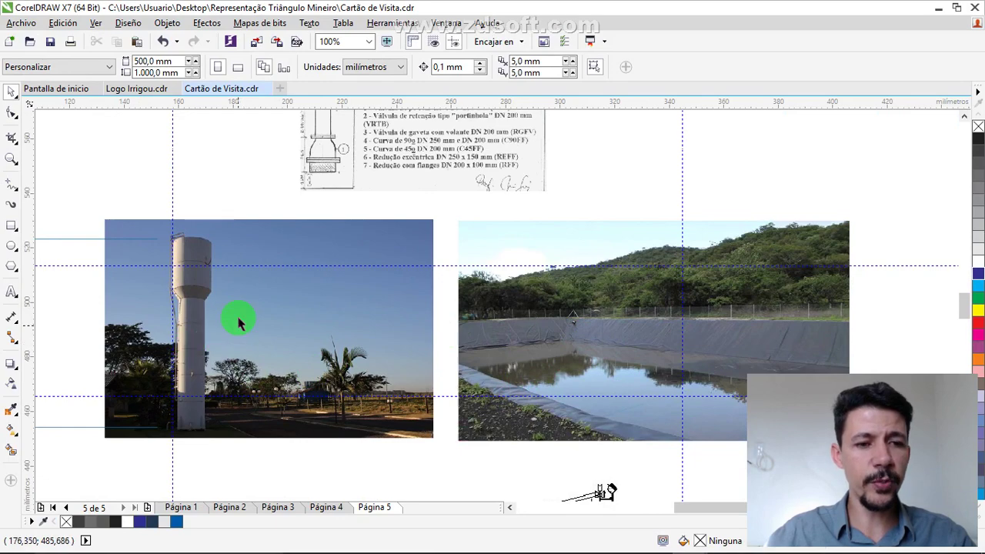
pyautogui.scroll(-2, 641, 388)
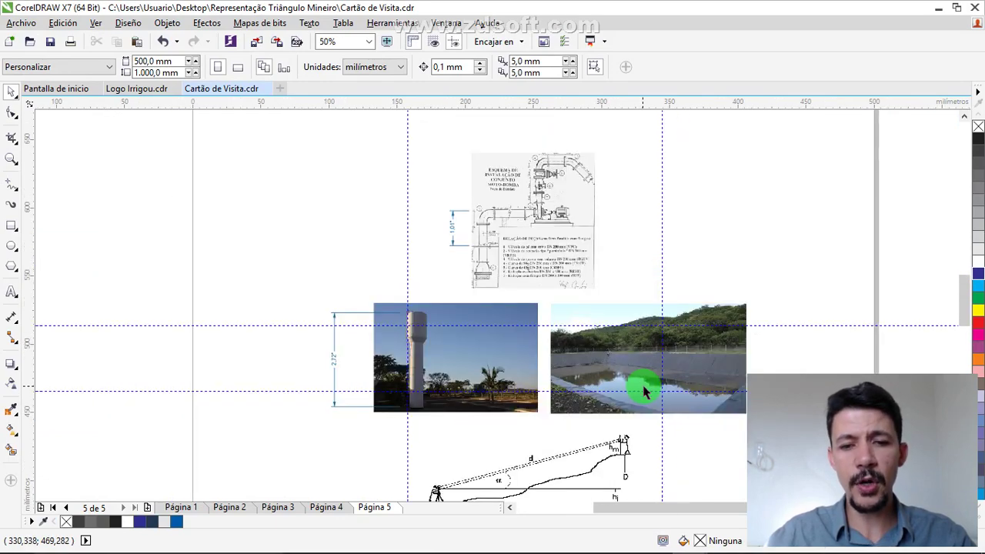
# - Zoom in on the water tower and reservoir photos, and switch back to the Excel sizing sheet
pyautogui.scroll(2, 648, 312)
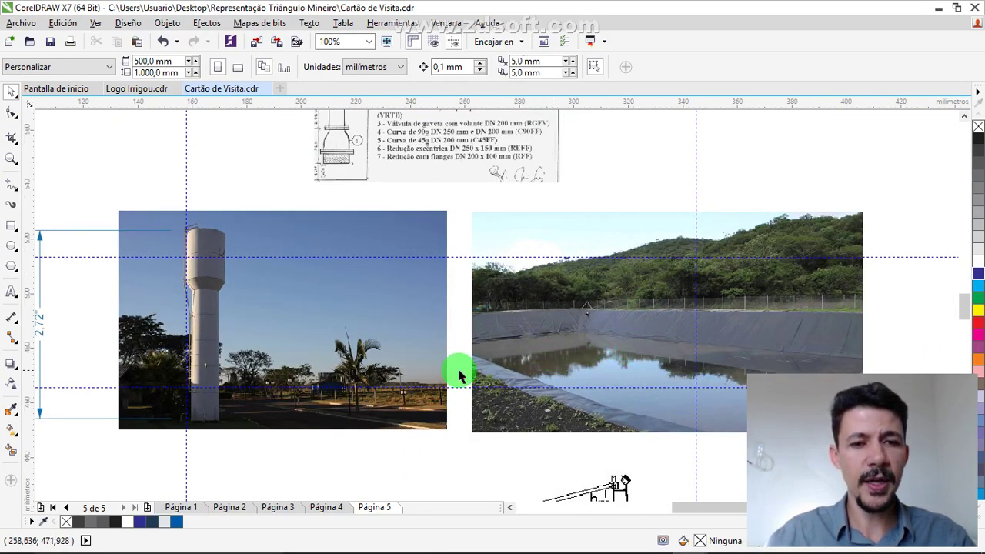
pyautogui.hotkey('alt', 'Tab')
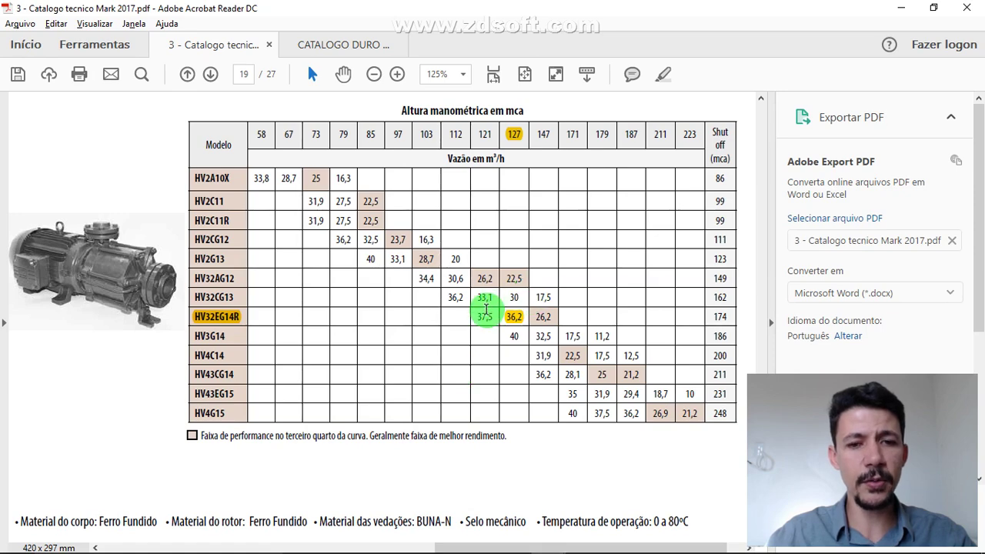
pyautogui.click(902, 11)
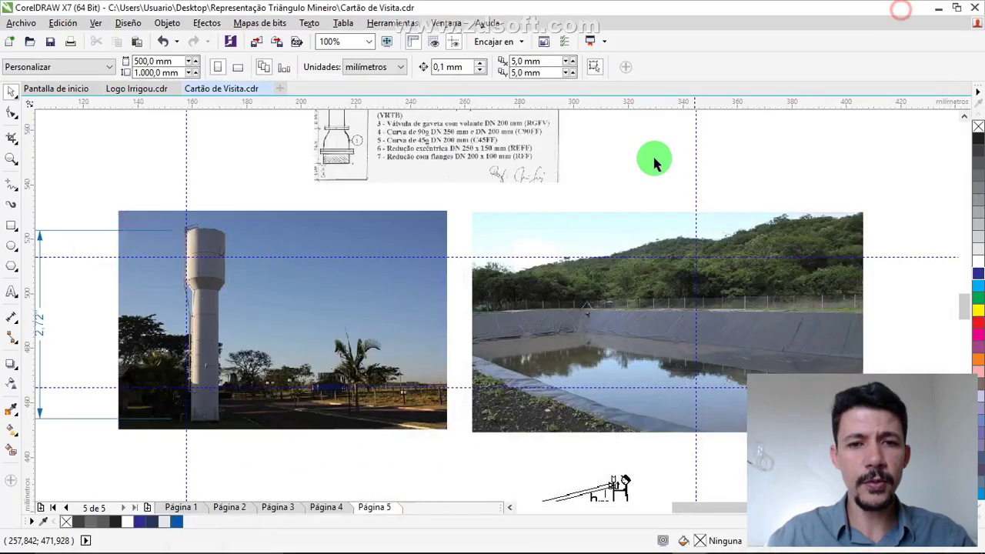
pyautogui.click(940, 7)
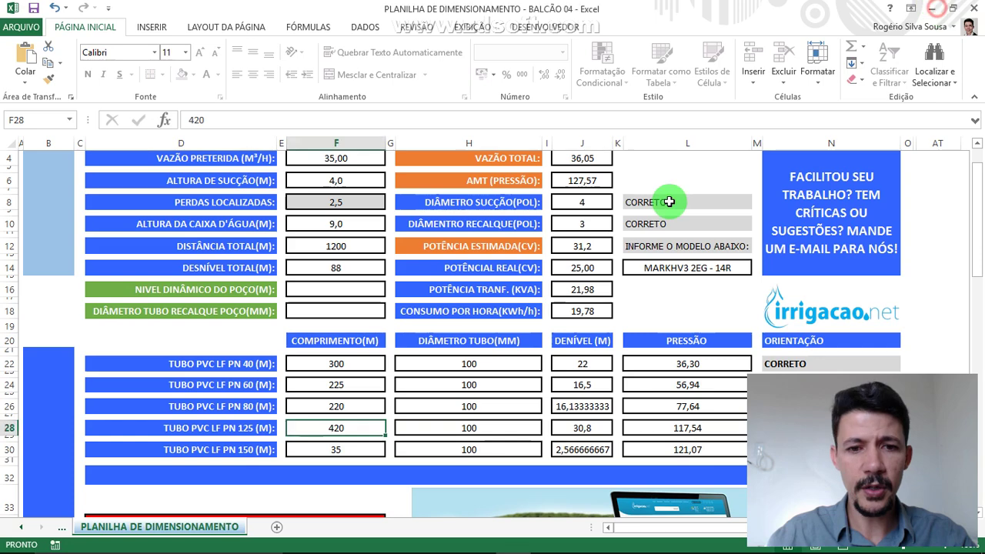
pyautogui.scroll(1, 939, 287)
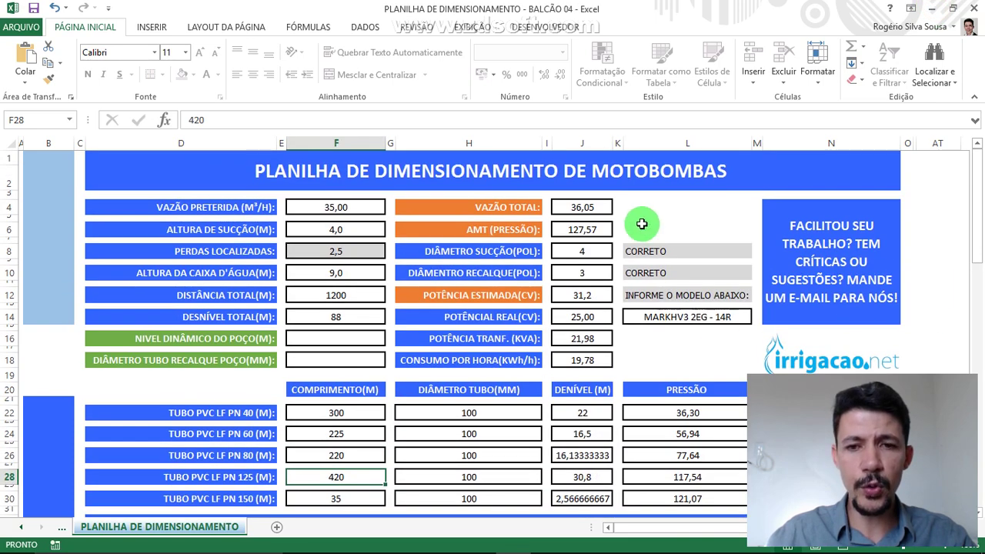
# - Review the suction and discharge diameter checks, the PVC pipe table and the pump model in the sizing sheet
pyautogui.click(655, 250)
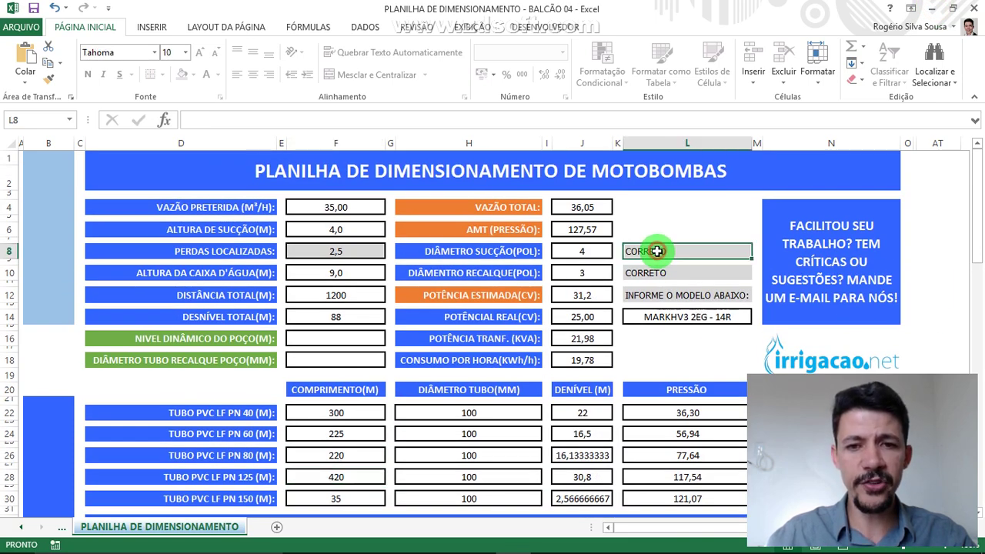
pyautogui.click(923, 266)
pyautogui.scroll(-3, 585, 351)
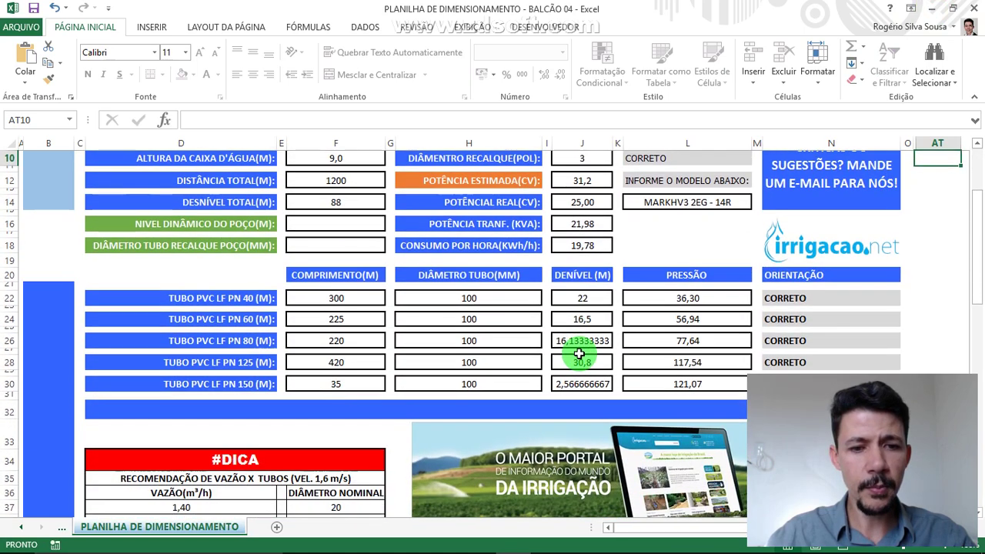
pyautogui.scroll(-2, 577, 360)
pyautogui.scroll(5, 577, 359)
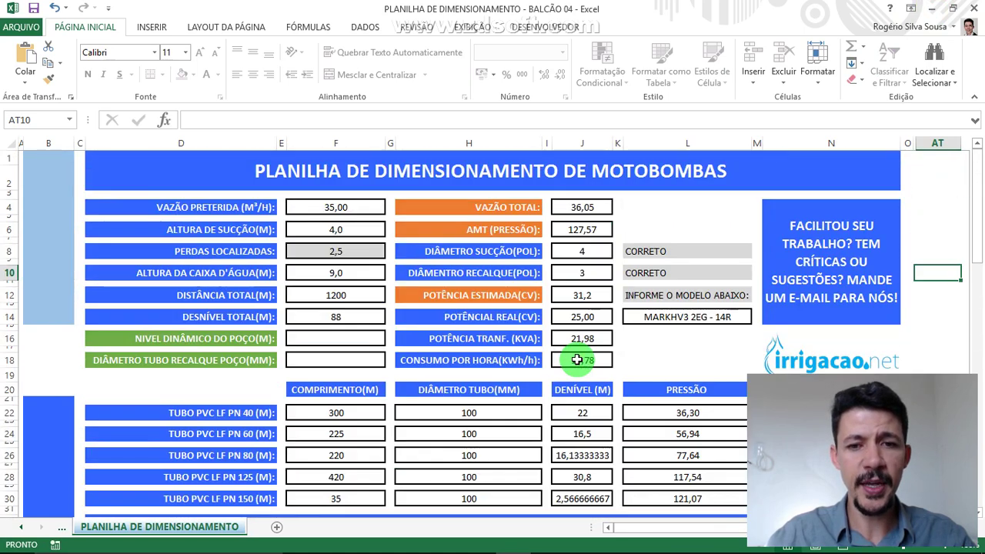
pyautogui.click(682, 258)
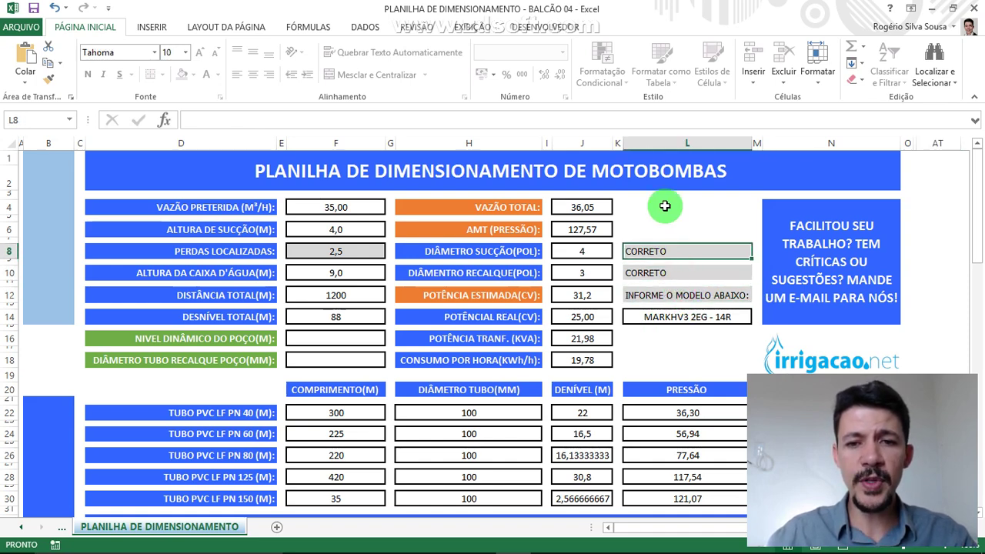
pyautogui.click(671, 229)
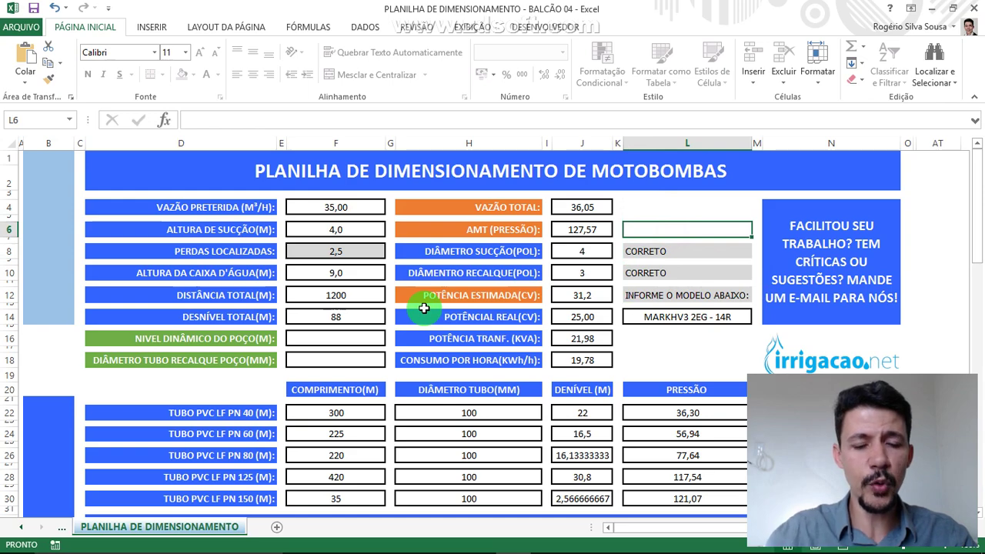
pyautogui.click(659, 374)
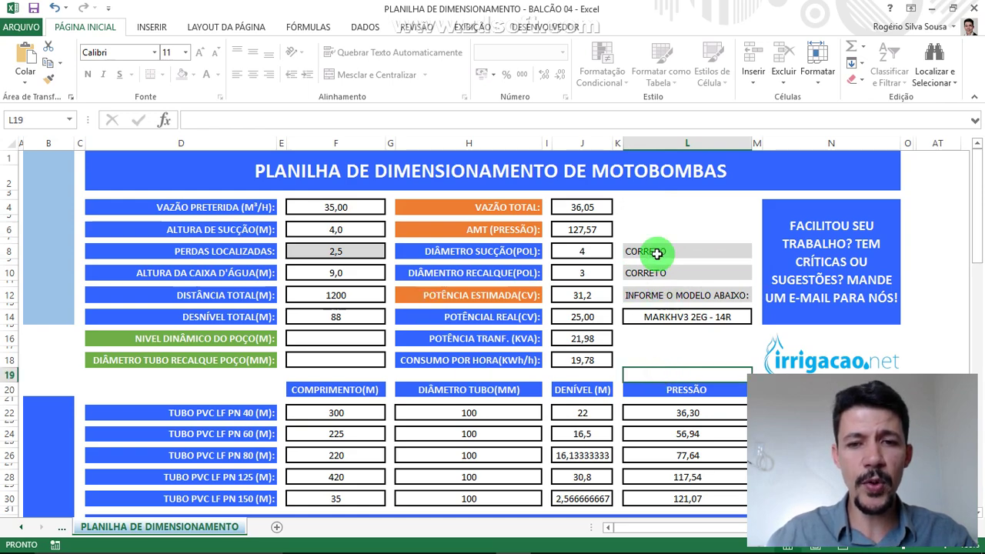
pyautogui.click(637, 316)
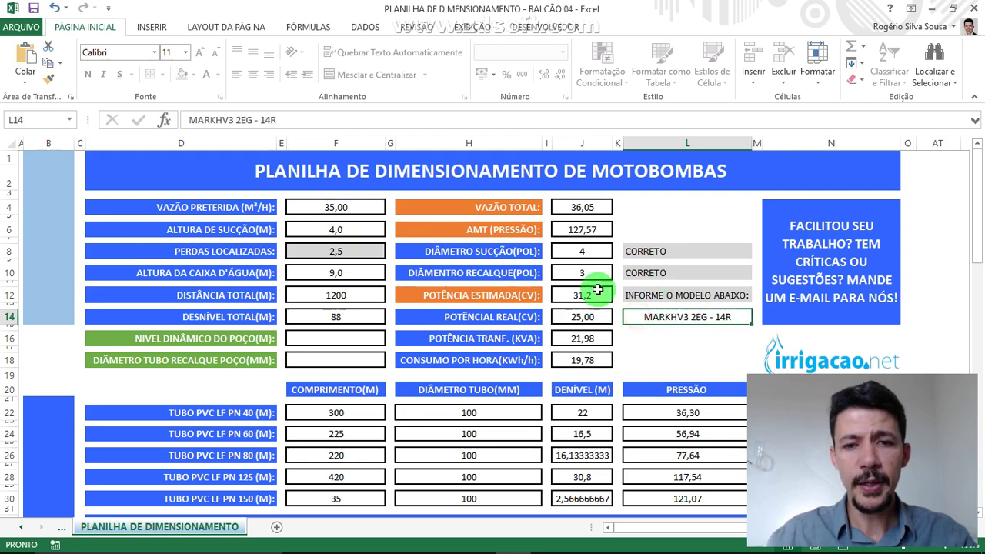
# - Consult the HV32EG14R row in the Mark pump catalogue in Acrobat Reader and return to the Excel sheet
pyautogui.hotkey('alt', 'Tab')
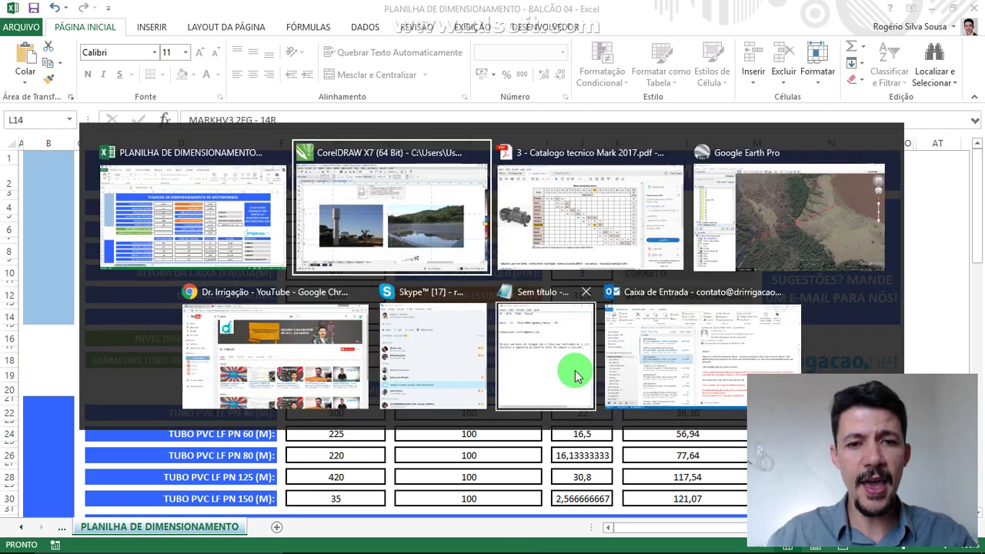
pyautogui.hotkey('alt', 'Tab')
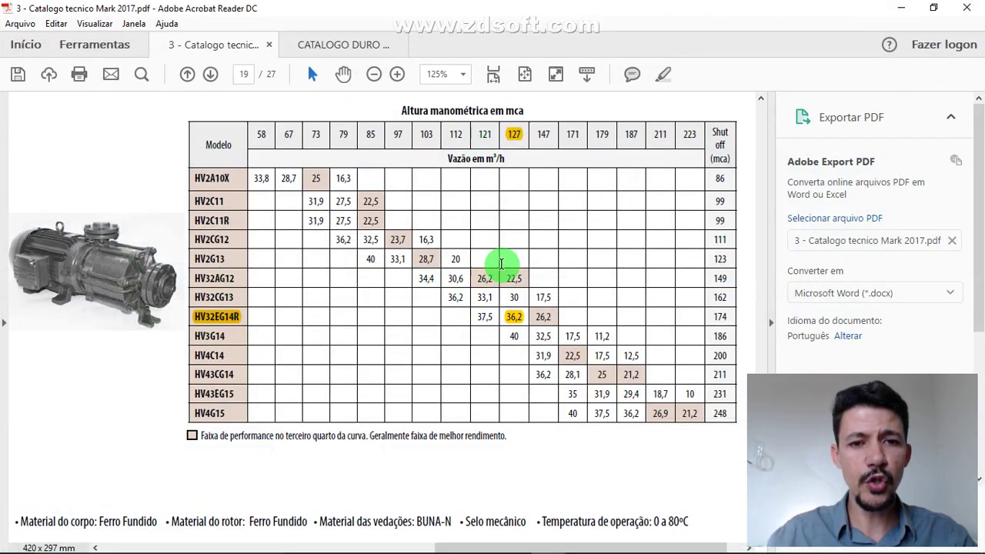
pyautogui.click(901, 8)
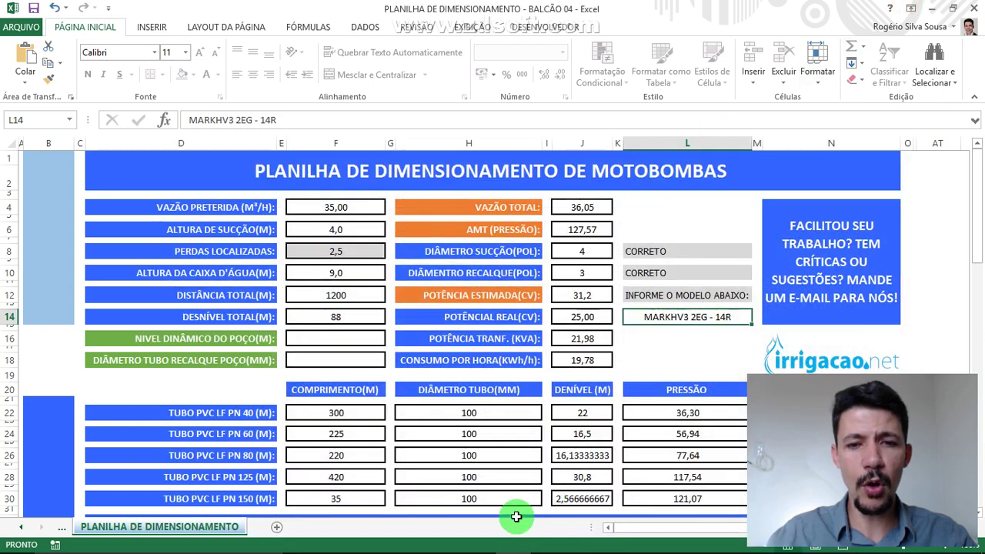
pyautogui.hotkey('alt', 'Tab')
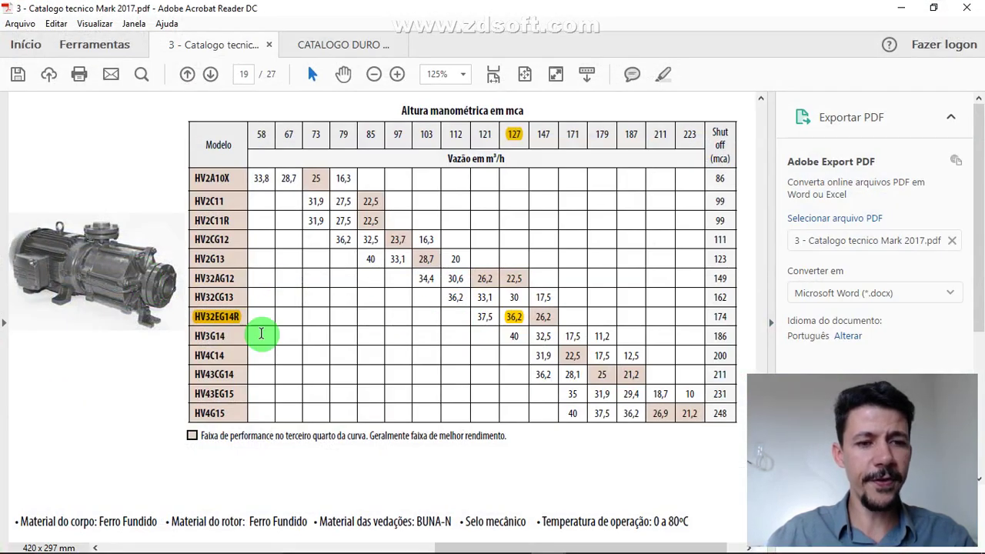
pyautogui.click(902, 8)
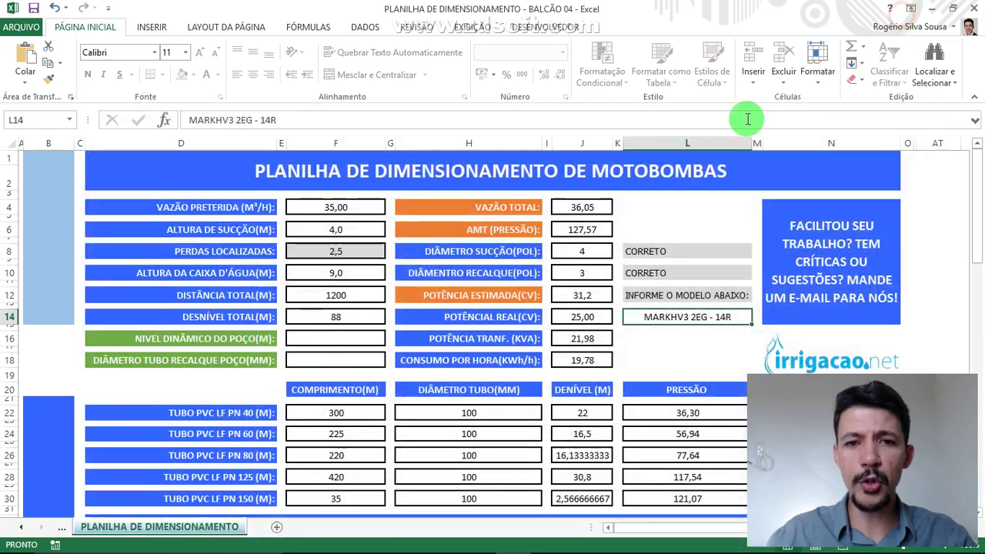
# - Examine the DESNÍVEL TOTAL and NIVEL DINÂMICO DO POÇO input fields in the sizing sheet
pyautogui.click(336, 335)
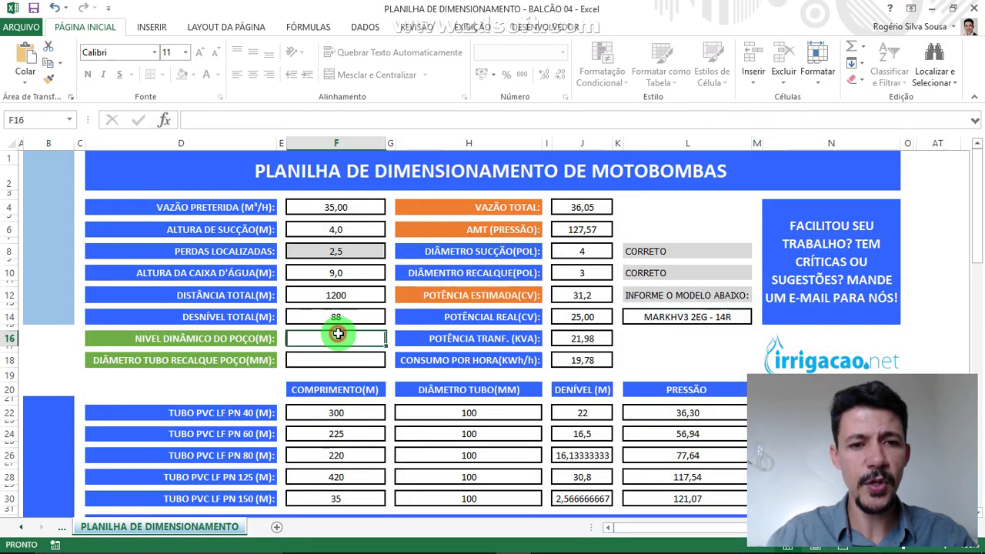
pyautogui.click(354, 319)
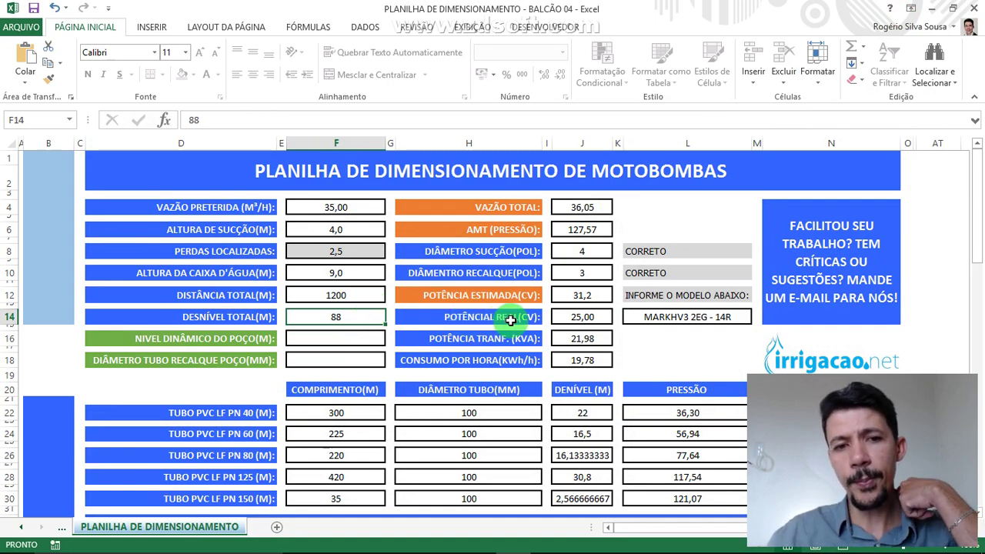
pyautogui.click(344, 339)
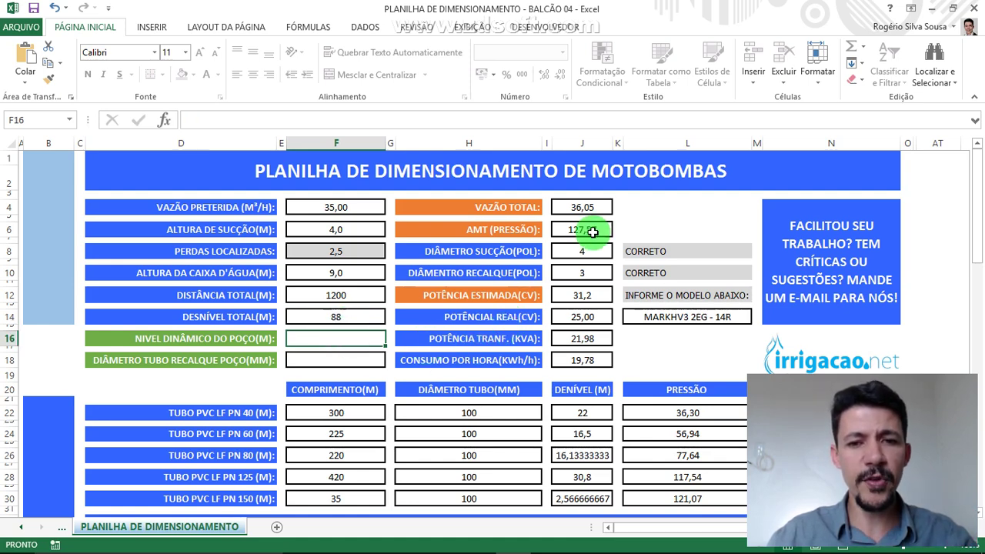
# - Clear the pump model from the cell below INFORME O MODELO ABAIXO
pyautogui.click(687, 322)
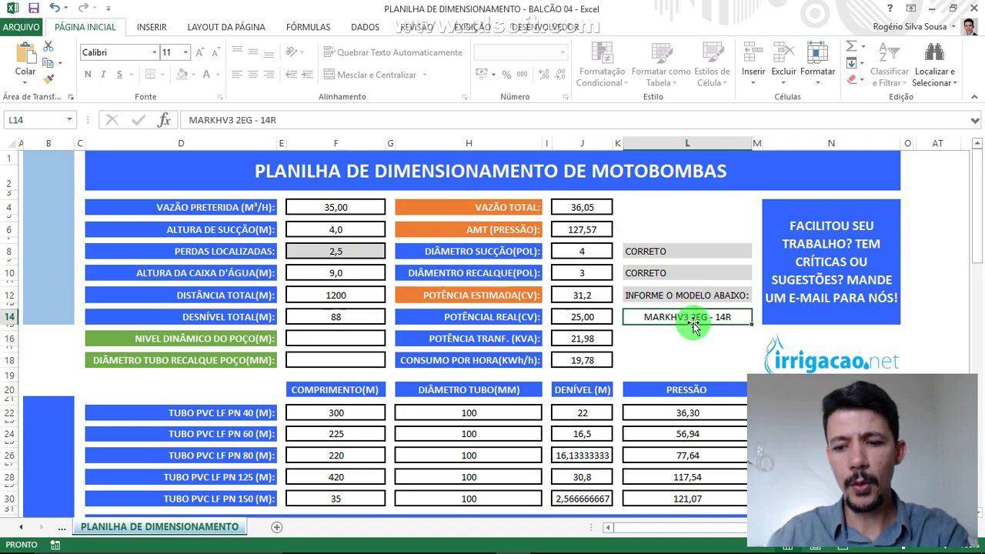
pyautogui.press('Delete')
pyautogui.click(692, 340)
pyautogui.click(662, 316)
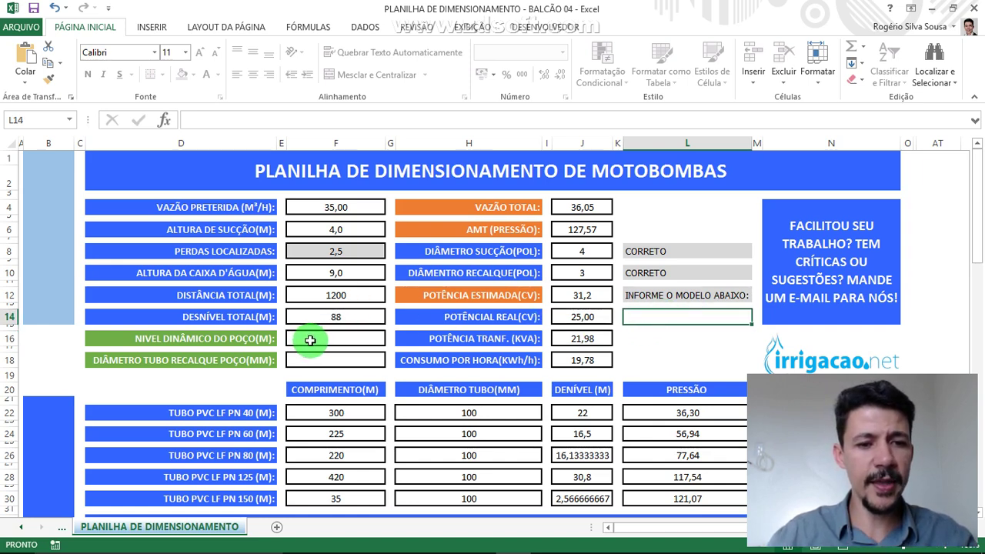
# - Examine the NIVEL DINÂMICO DO POÇO and DIÂMETRO TUBO RECALQUE POÇO fields, and check the pump catalogue's performance table
pyautogui.click(330, 321)
pyautogui.click(331, 336)
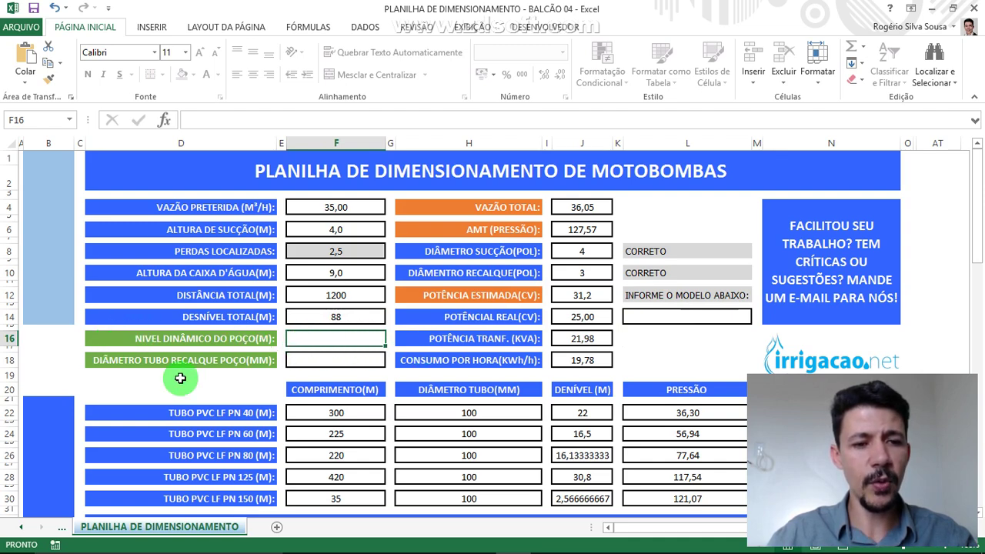
pyautogui.click(346, 359)
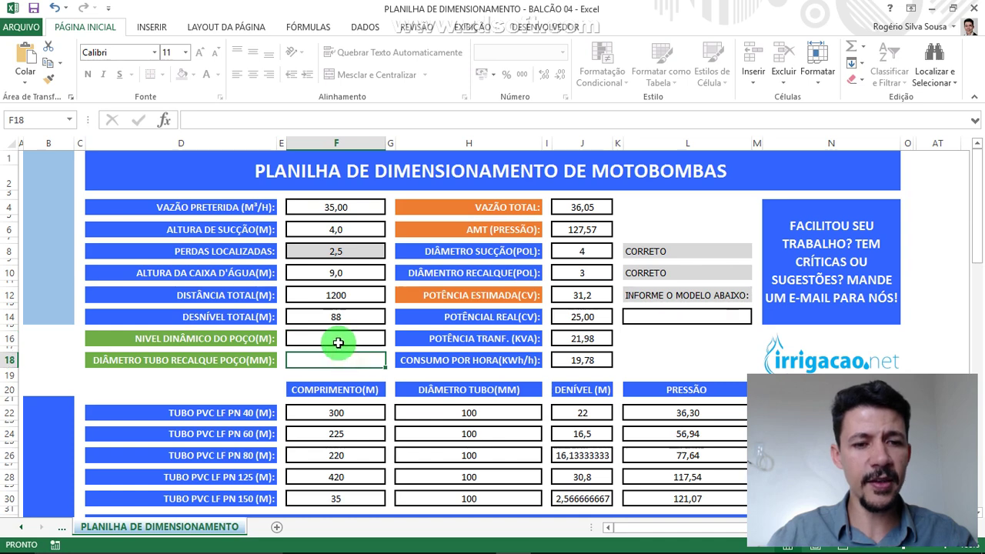
pyautogui.click(336, 339)
pyautogui.click(345, 360)
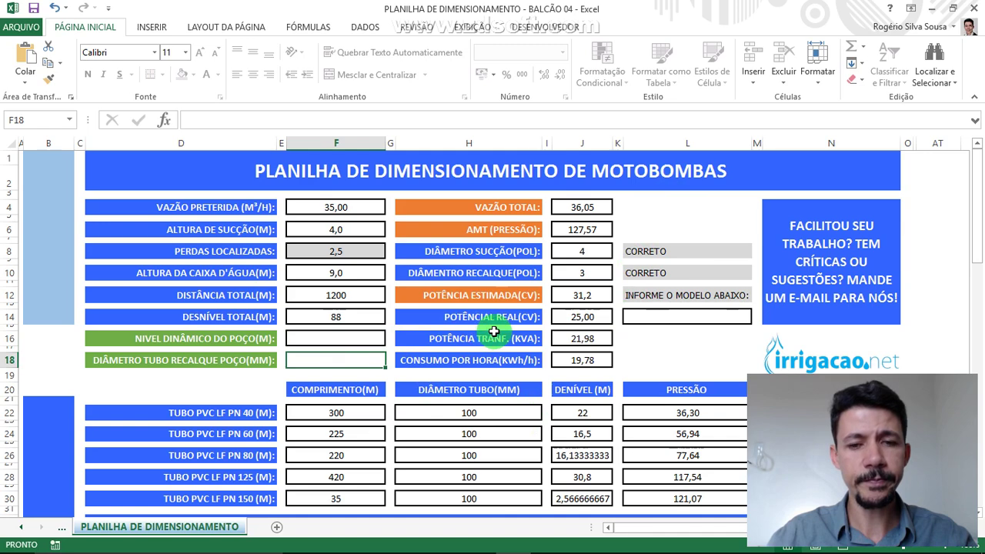
pyautogui.hotkey('alt', 'Tab')
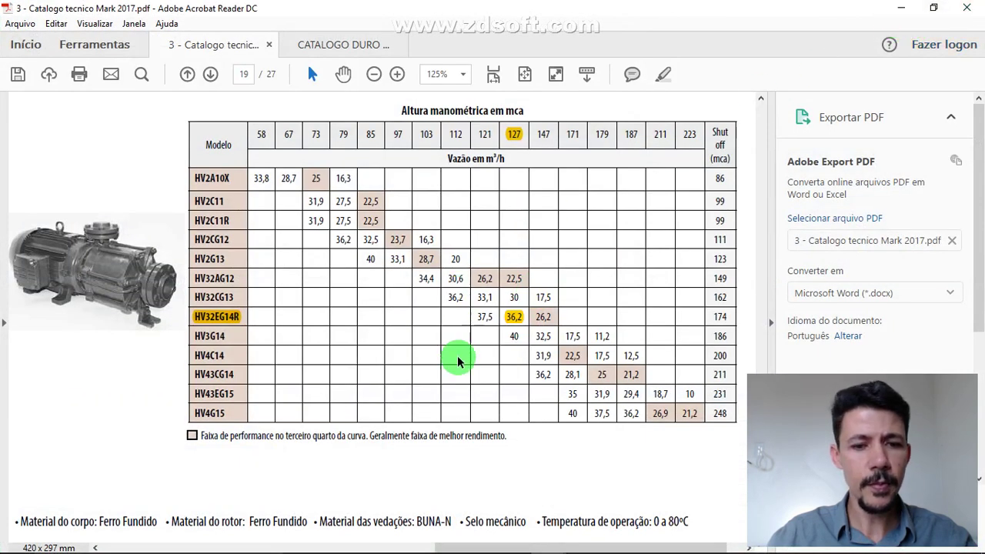
pyautogui.hotkey('alt', 'Tab')
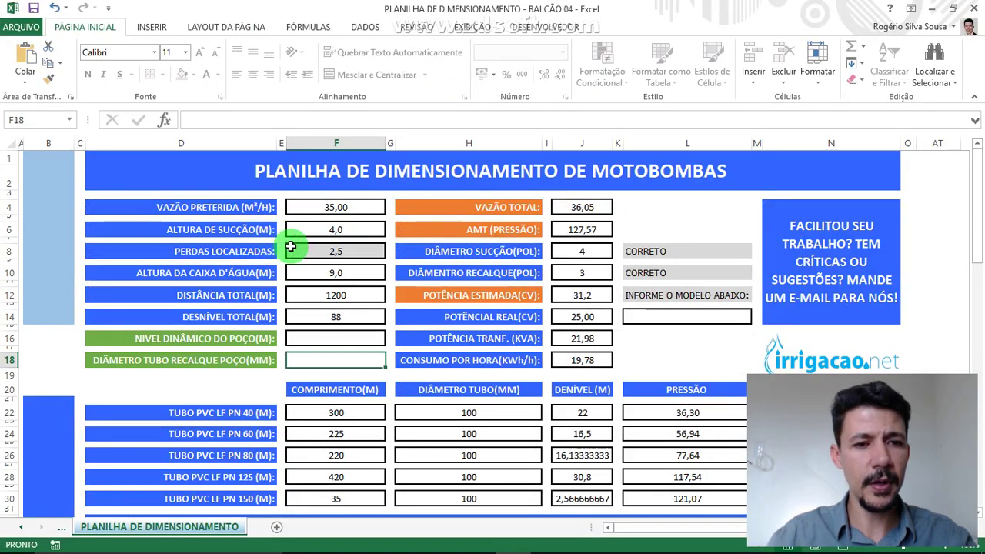
# - Review the suction height and localized losses, and set the total level difference (DESNÍVEL TOTAL) to 15 m
pyautogui.click(332, 224)
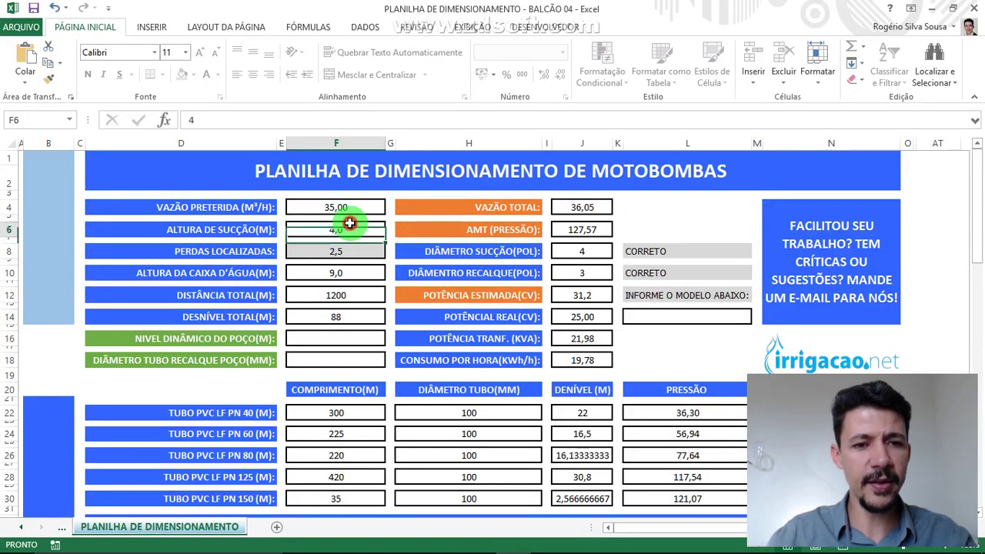
pyautogui.click(325, 250)
pyautogui.click(325, 316)
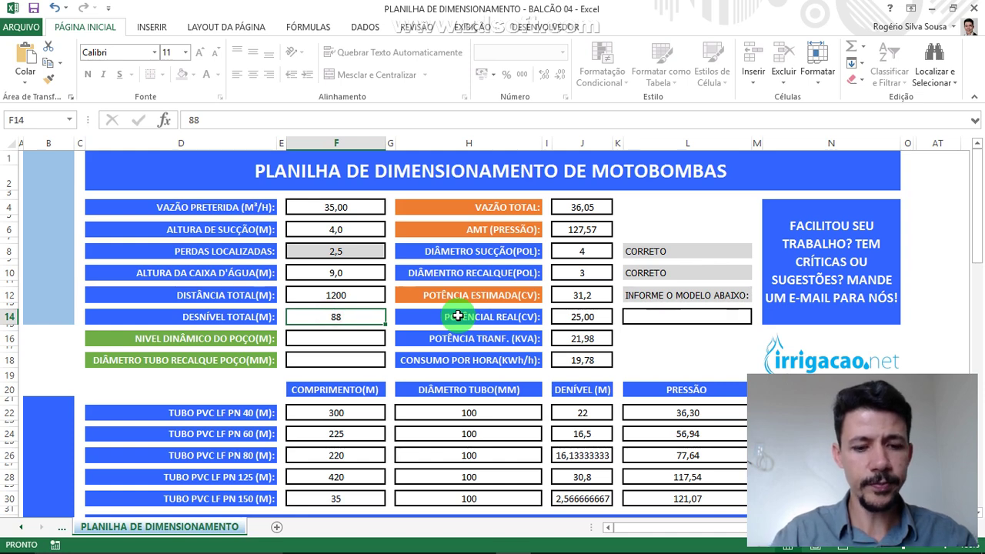
pyautogui.press('Return')
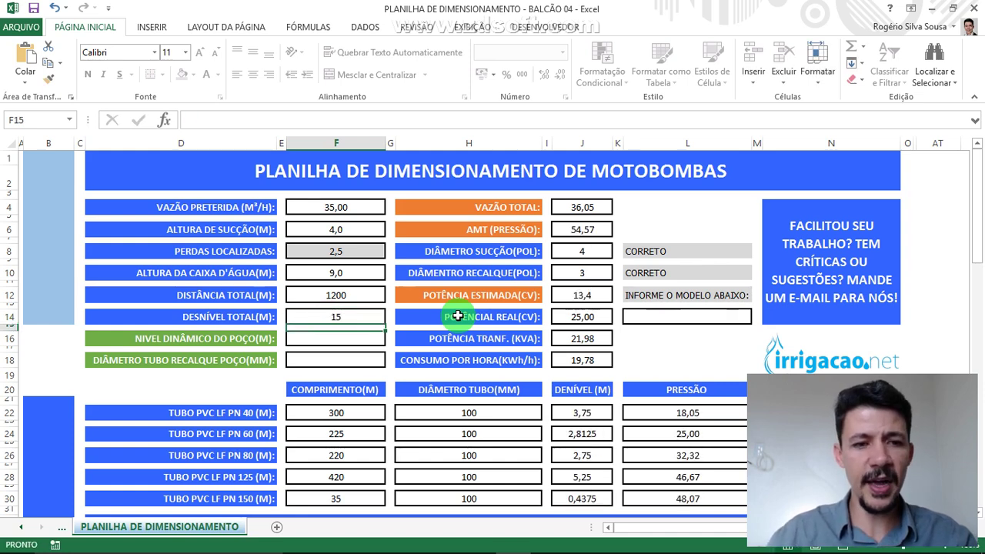
# - Review the water tank height and level difference, and set the total distance (DISTÂNCIA TOTAL) to 500 m
pyautogui.click(302, 275)
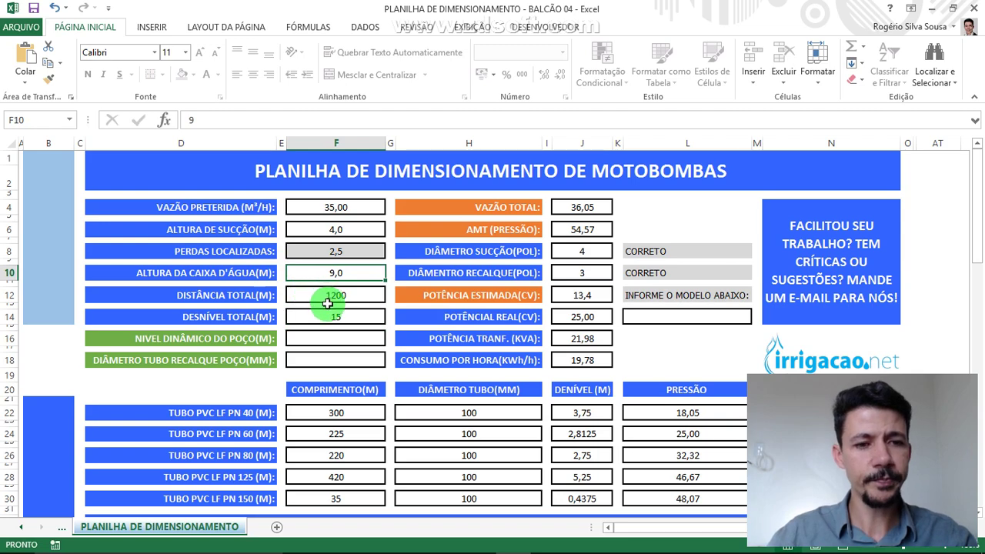
pyautogui.click(326, 318)
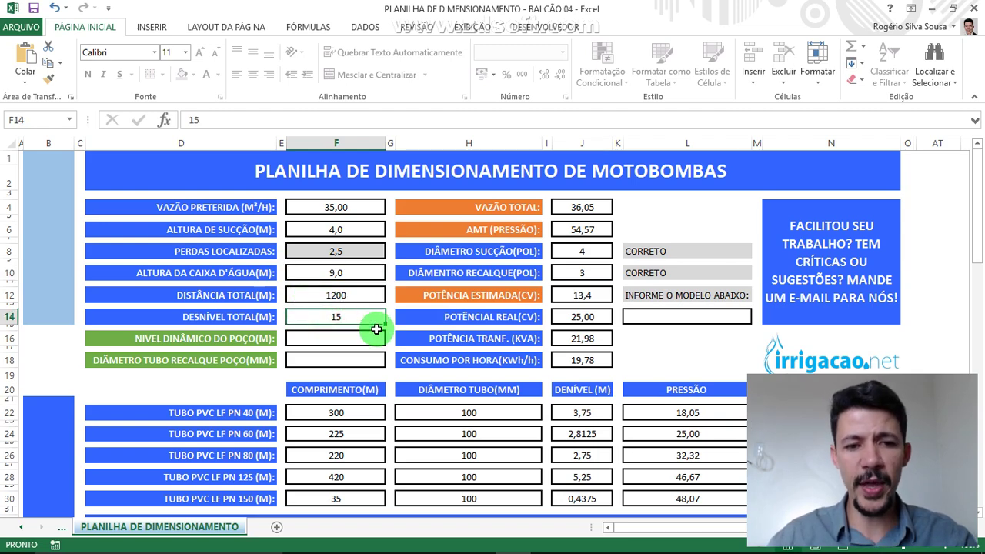
pyautogui.click(377, 331)
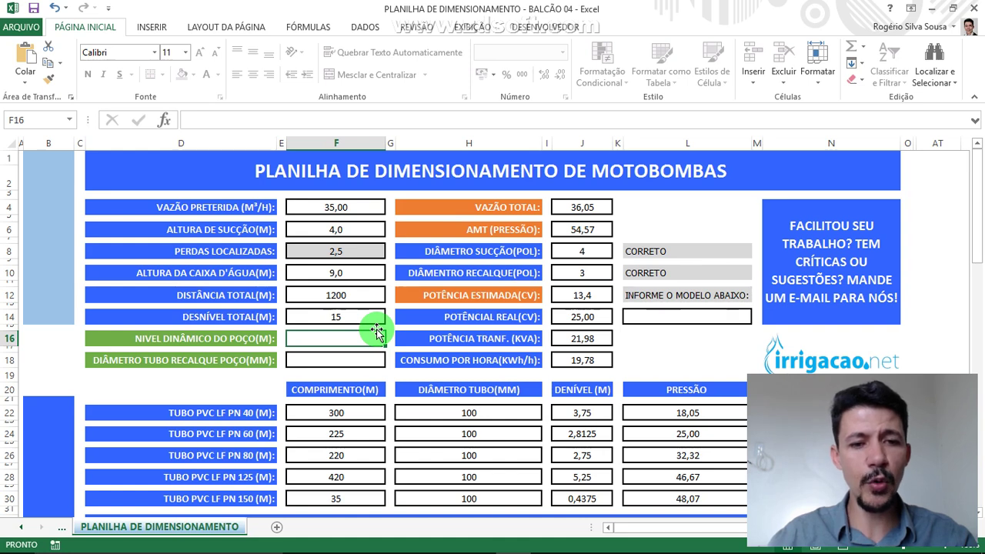
pyautogui.click(346, 297)
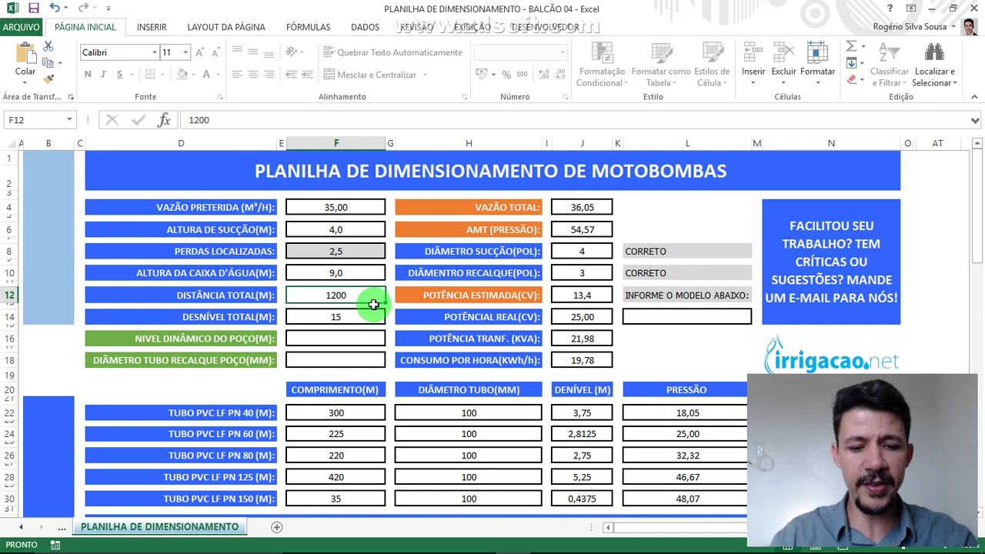
pyautogui.press('Return')
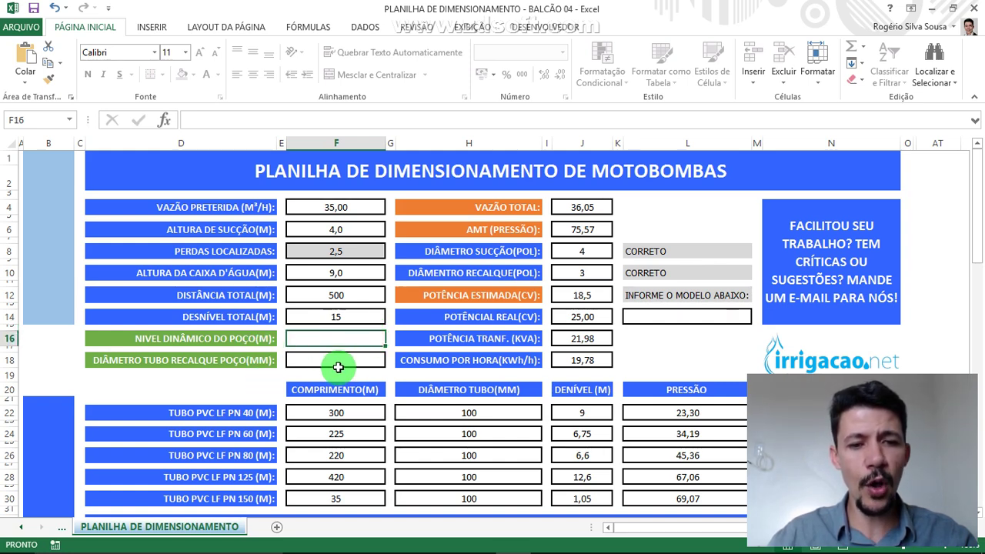
# - Switch to CorelDRAW and examine the well diagram's dynamic level, drawdown, ground level and submersible pump
pyautogui.hotkey('alt', 'Tab')
pyautogui.hotkey('alt', 'Tab')
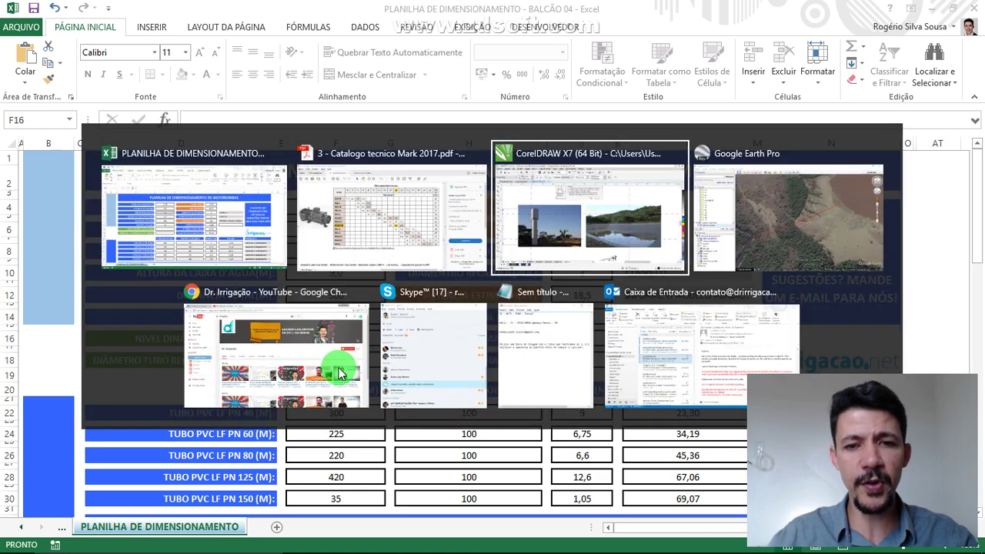
pyautogui.scroll(-3, 362, 361)
pyautogui.scroll(5, 374, 359)
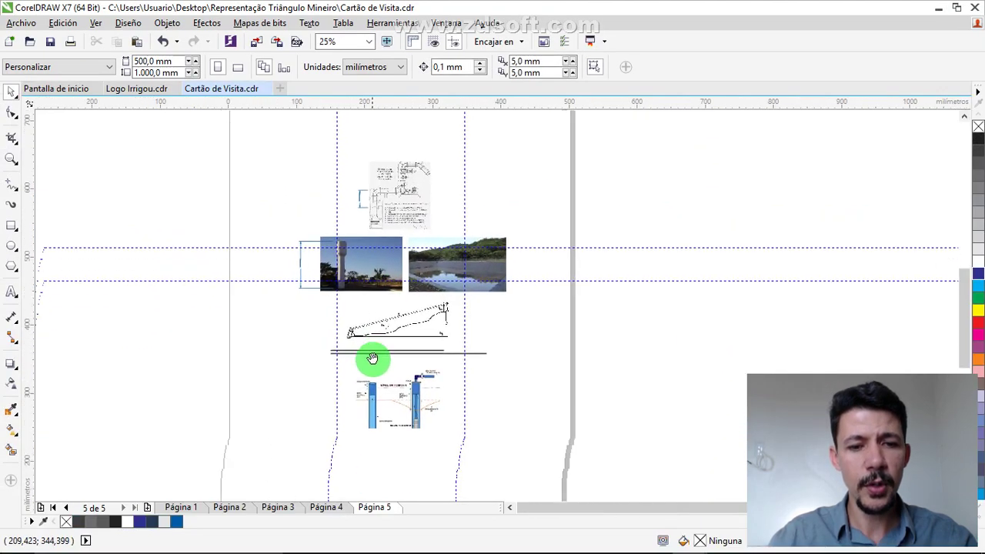
pyautogui.scroll(-2, 424, 354)
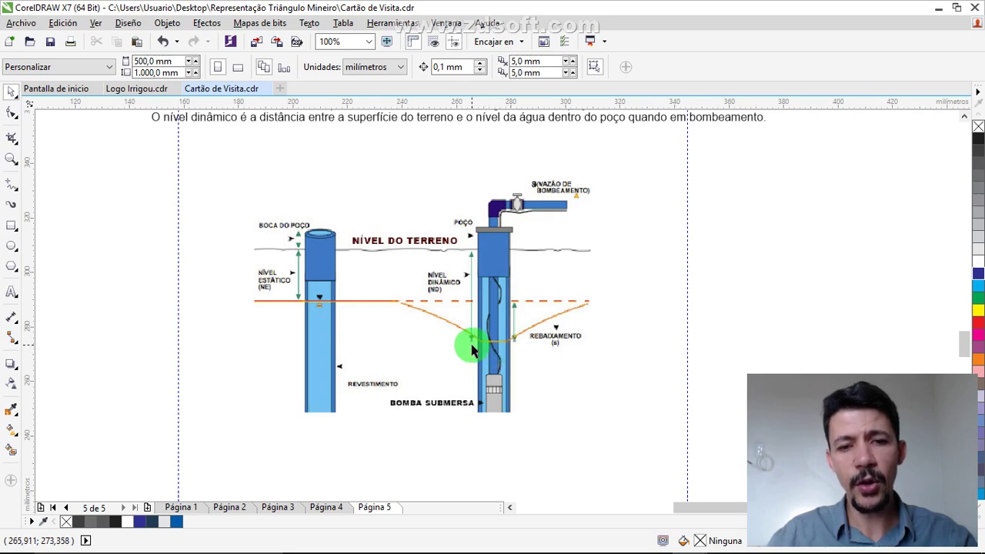
pyautogui.scroll(2, 488, 330)
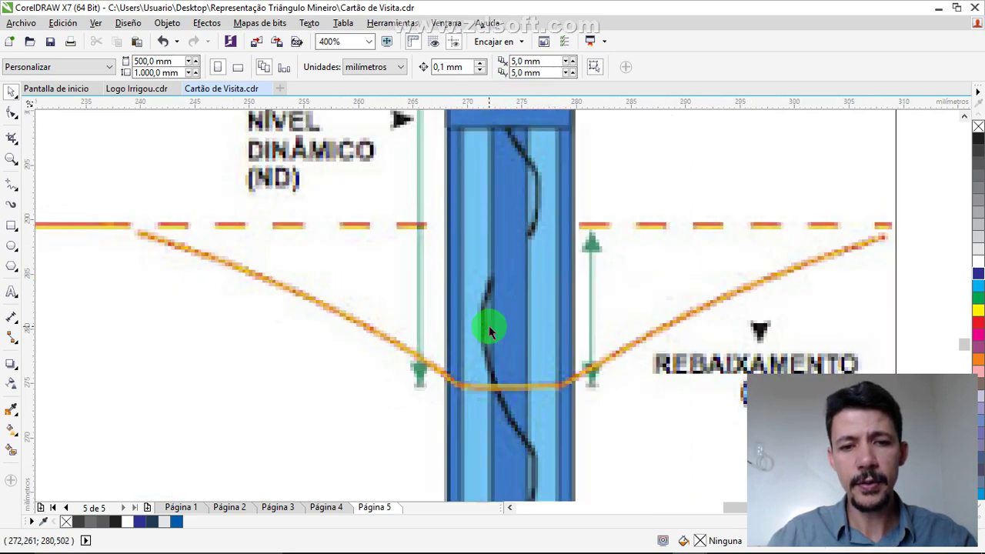
pyautogui.scroll(-1, 488, 329)
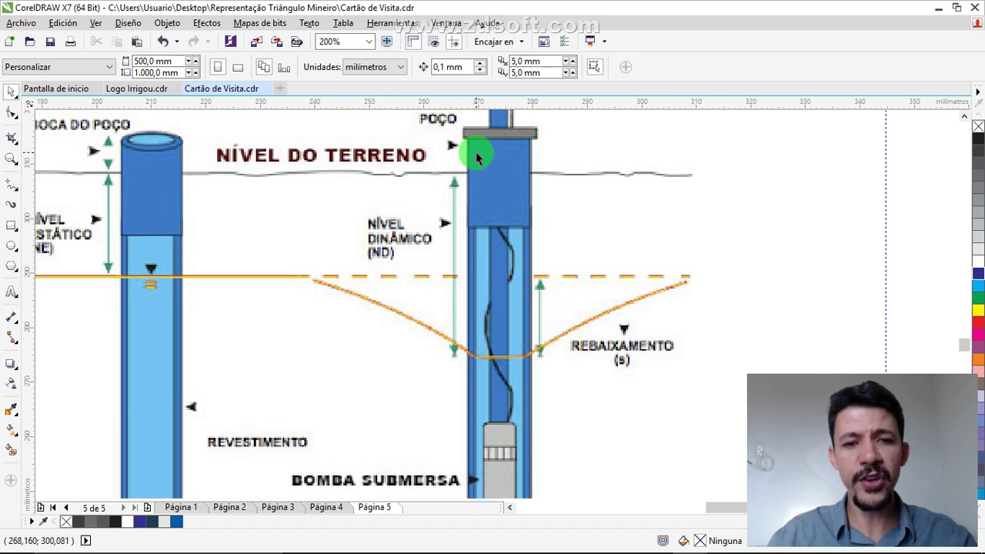
pyautogui.scroll(-1, 466, 310)
pyautogui.scroll(1, 469, 314)
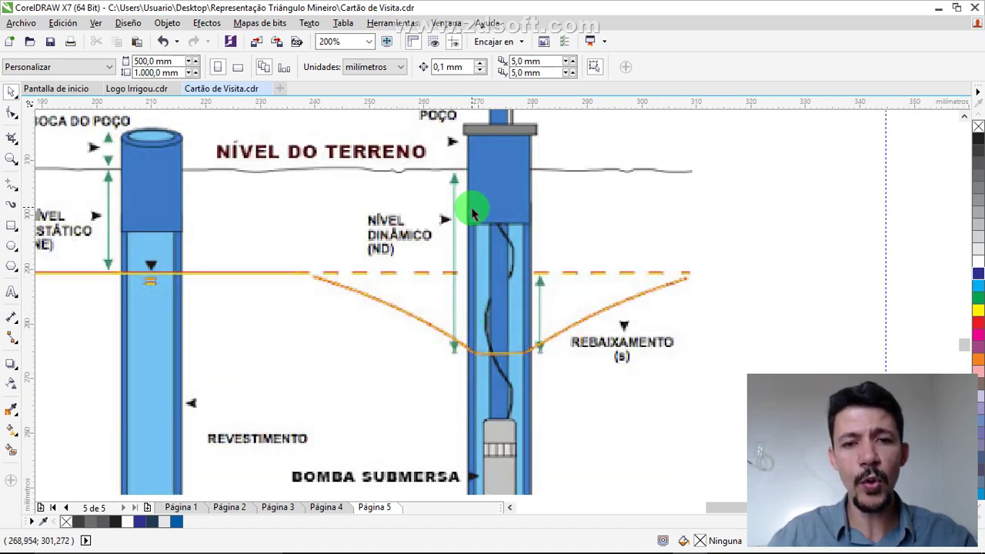
# - Return to the Excel sheet and set the well's dynamic level (NIVEL DINÂMICO DO POÇO) to 65 m
pyautogui.hotkey('alt', 'Tab')
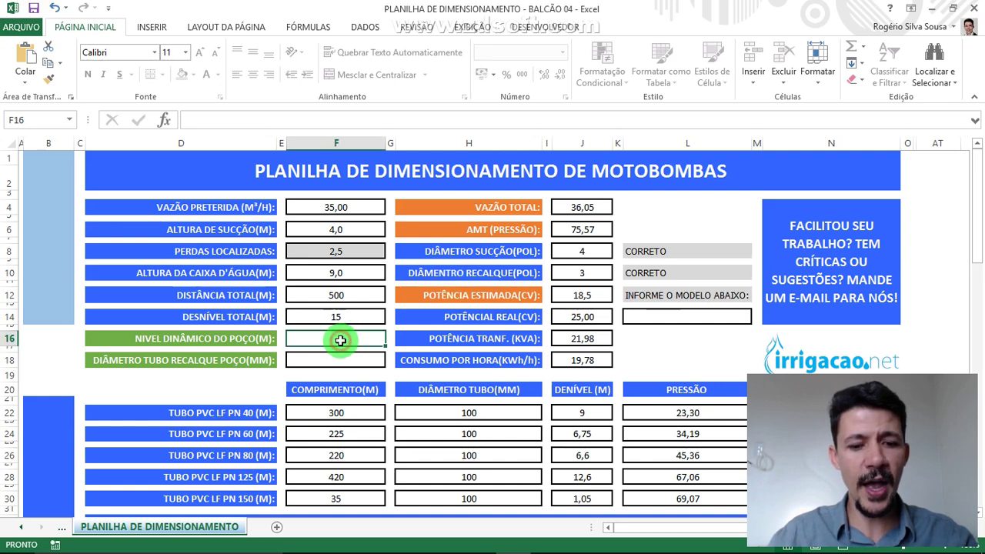
pyautogui.write('65')
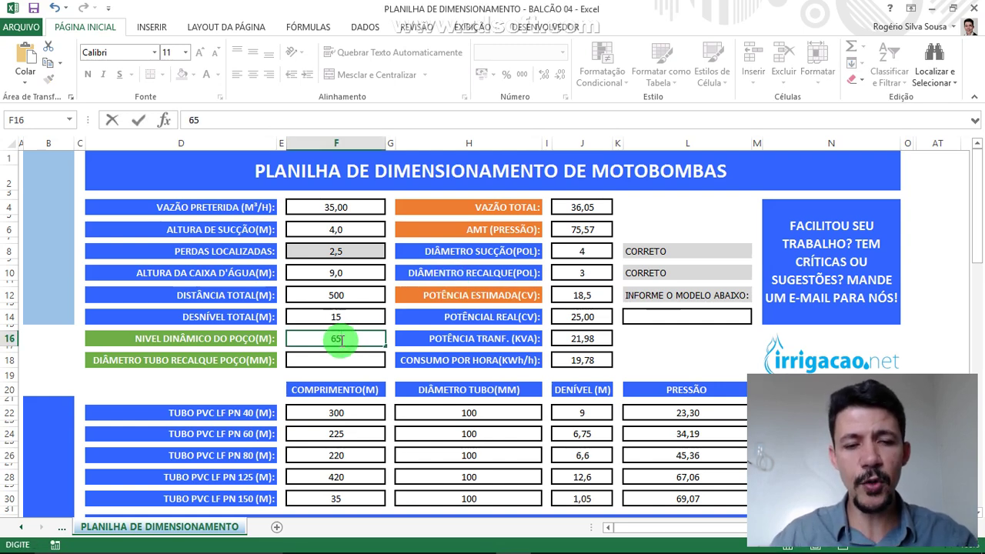
pyautogui.press('Return')
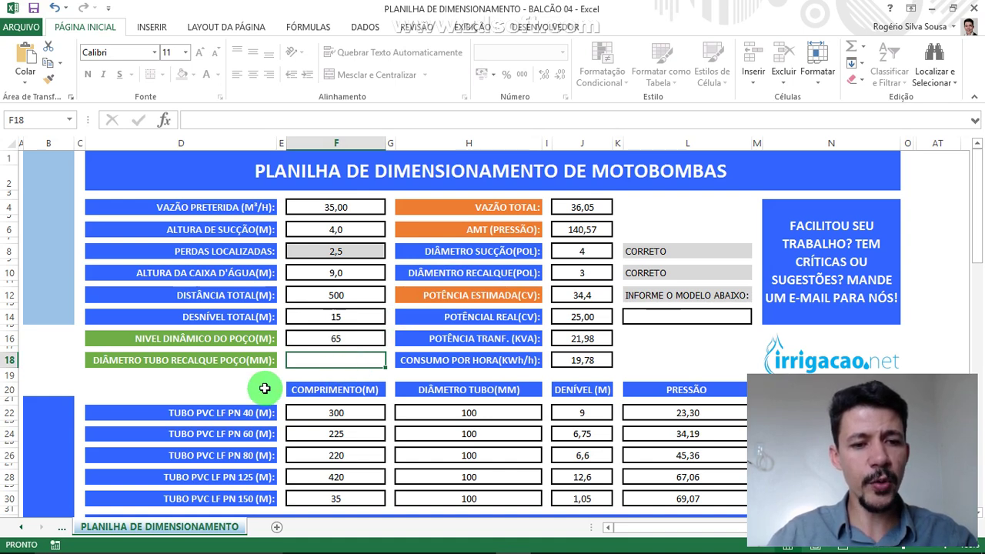
# - In the CorelDRAW well diagram, draw a yellow-filled rectangle about 4.4 by 59.4 mm over the riser pipe above the submersible pump
pyautogui.click(195, 364)
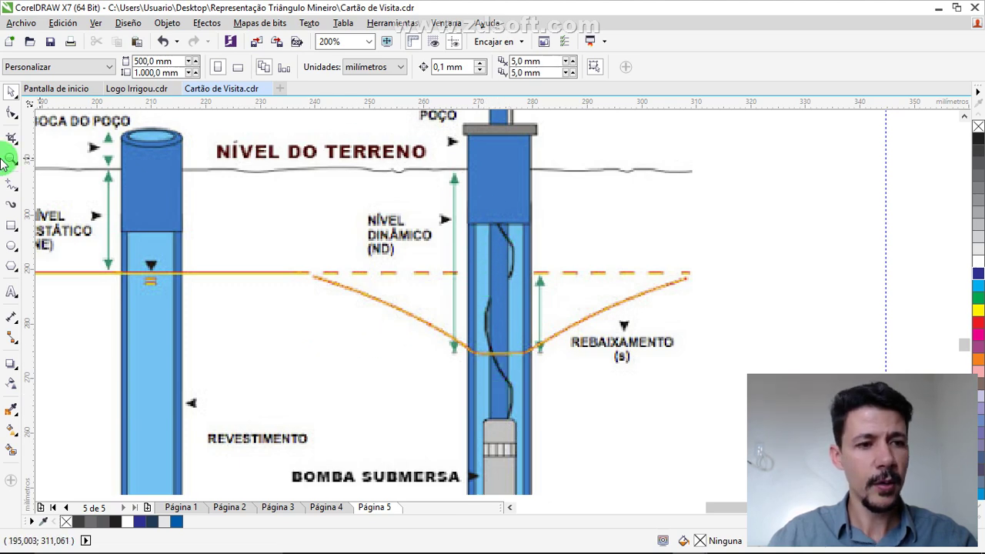
pyautogui.click(14, 224)
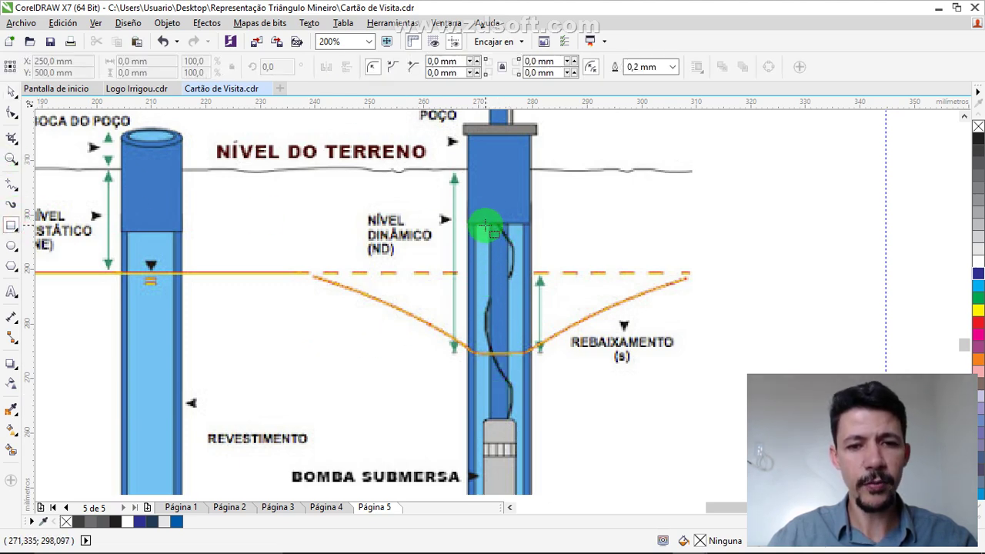
pyautogui.moveTo(487, 229)
pyautogui.mouseDown()
pyautogui.moveTo(521, 374)
pyautogui.moveTo(509, 417)
pyautogui.mouseUp()
pyautogui.moveTo(497, 221)
pyautogui.mouseDown()
pyautogui.moveTo(492, 115)
pyautogui.moveTo(495, 136)
pyautogui.mouseUp()
pyautogui.click(979, 314)
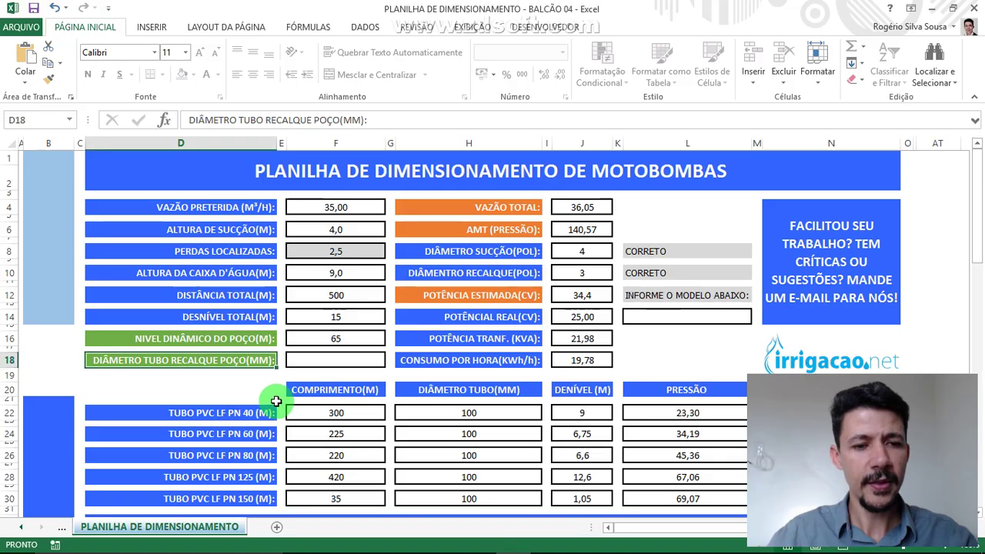
# - Examine the CONVERSÃO TUBOS DE POÇOS table in Excel, matching DEM to commercial diameters, and check the highlighted riser pipe in CorelDRAW
pyautogui.click(324, 358)
pyautogui.scroll(-6, 323, 354)
pyautogui.scroll(-6, 324, 354)
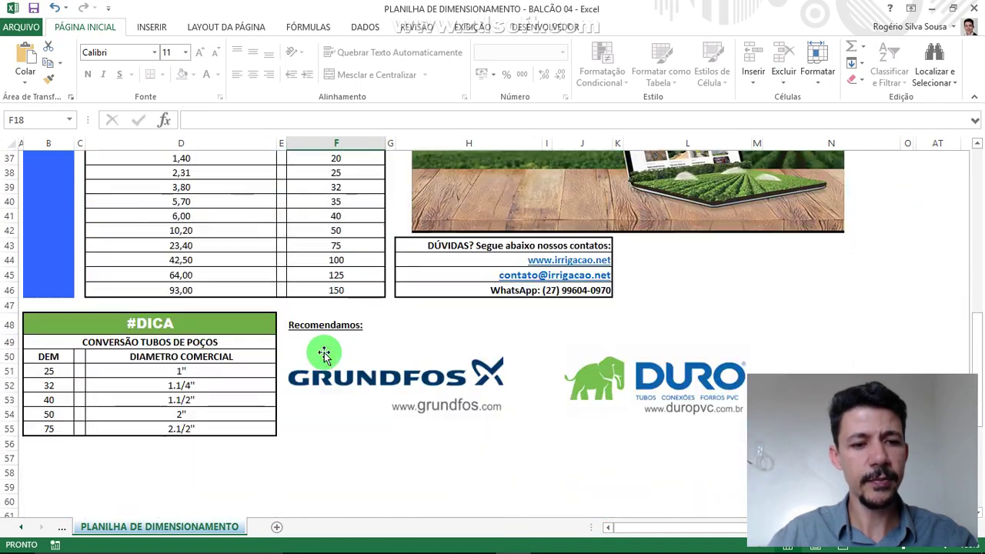
pyautogui.click(52, 372)
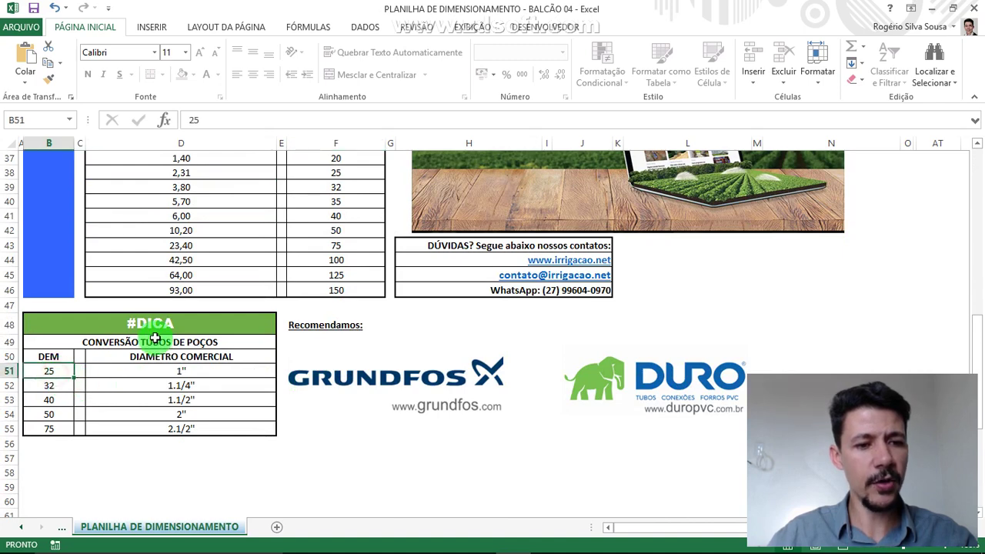
pyautogui.click(206, 372)
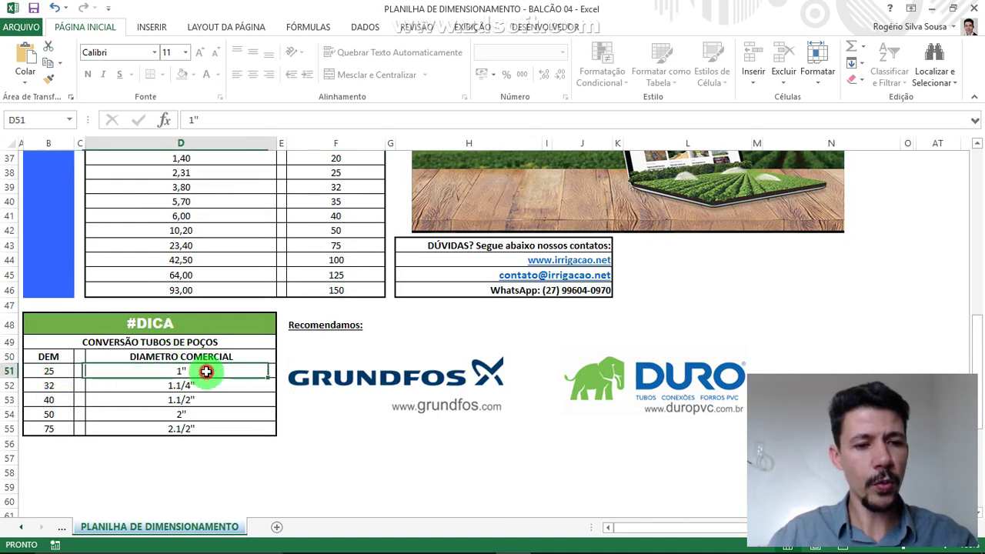
pyautogui.click(63, 370)
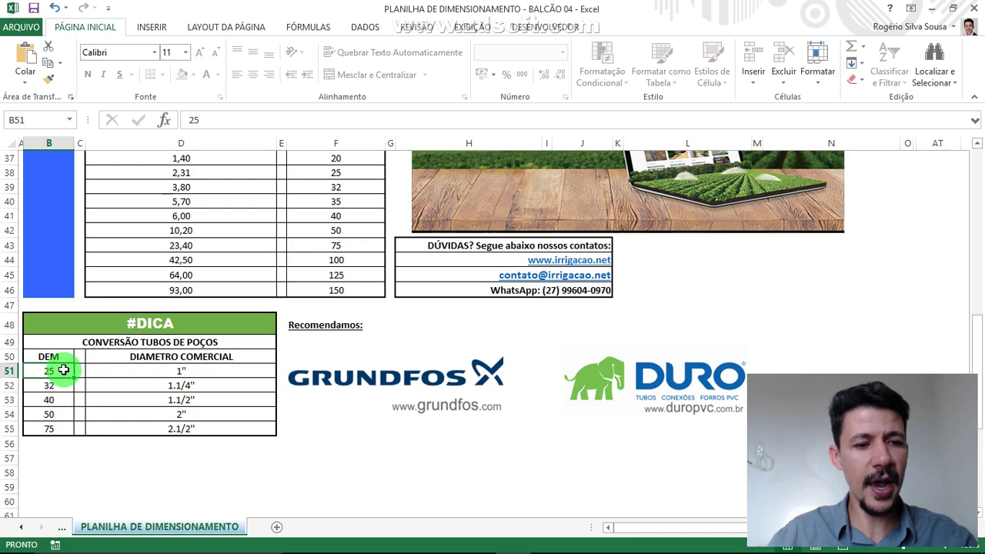
pyautogui.click(137, 387)
pyautogui.click(70, 386)
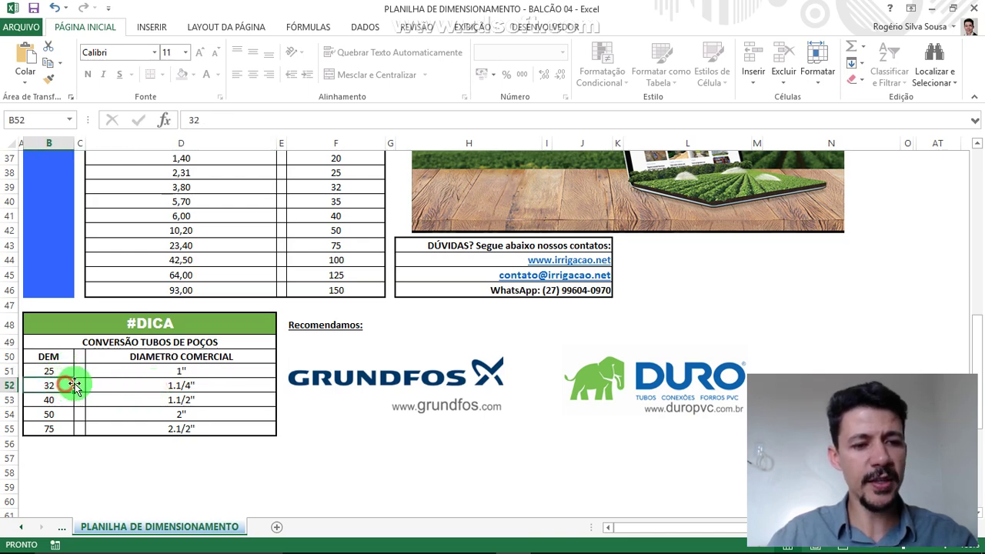
pyautogui.click(143, 402)
pyautogui.click(60, 398)
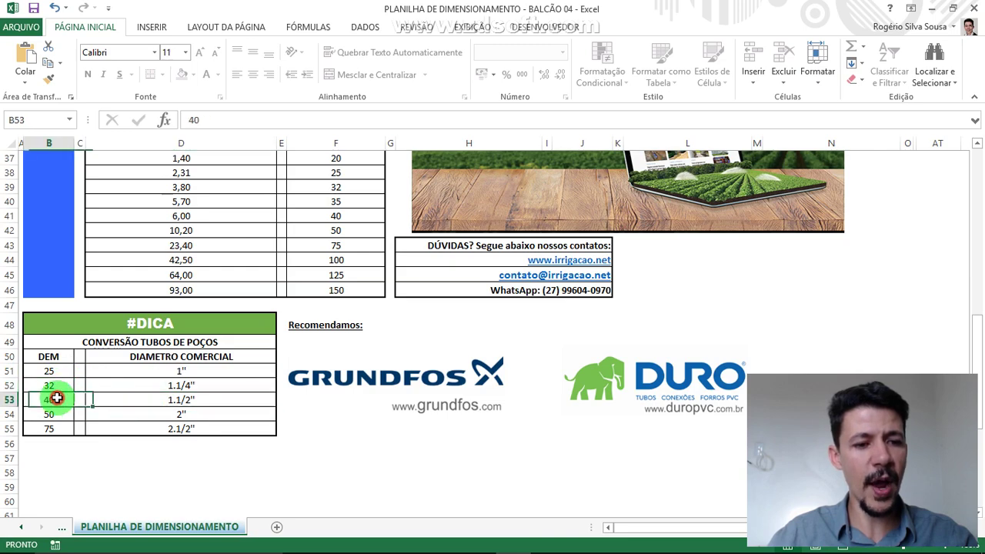
pyautogui.click(143, 416)
pyautogui.click(70, 417)
pyautogui.click(166, 429)
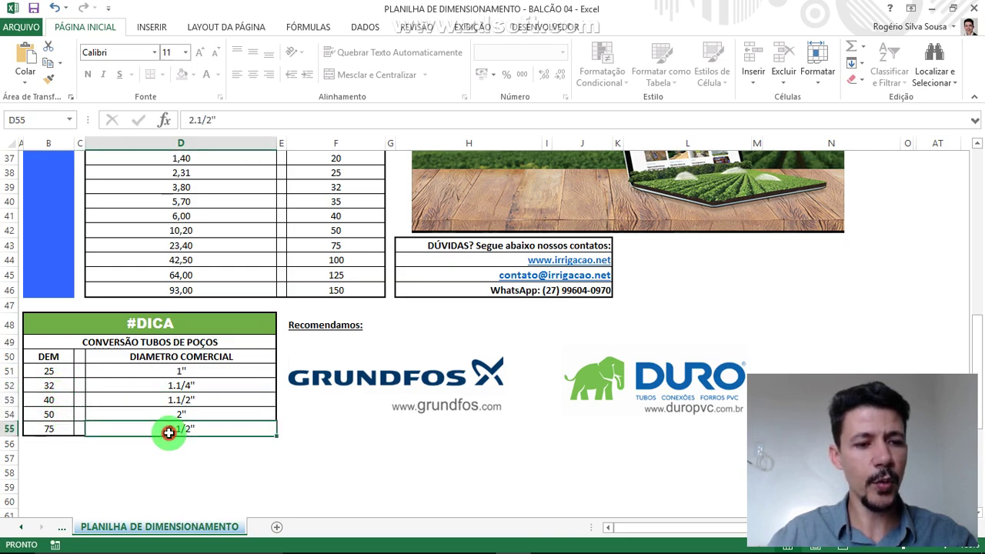
pyautogui.click(52, 430)
pyautogui.hotkey('alt', 'Tab')
pyautogui.scroll(1, 272, 389)
pyautogui.scroll(-2, 273, 389)
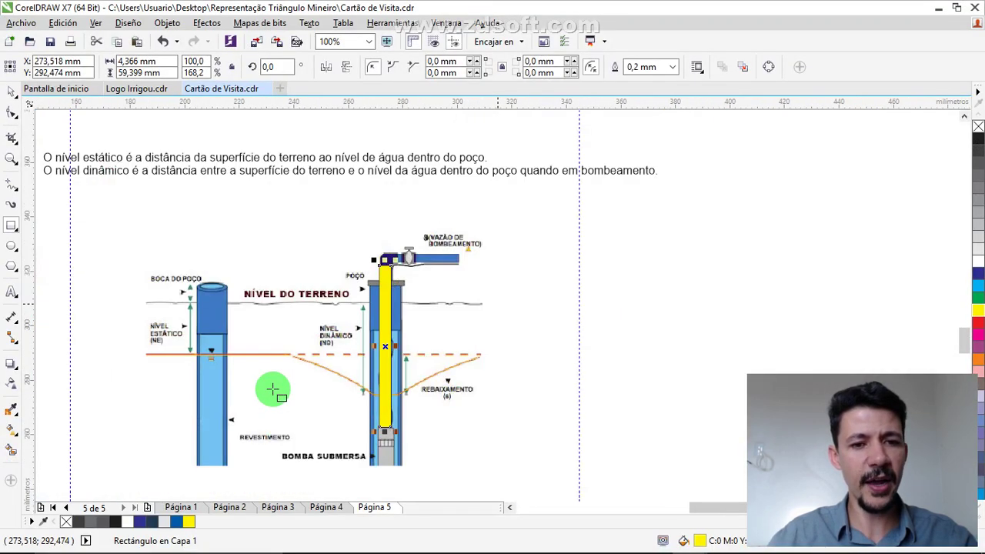
# - Set the well riser pipe diameter (DIÂMETRO TUBO RECALQUE POÇO) to 75 mm in the Excel sheet
pyautogui.hotkey('alt', 'Tab')
pyautogui.scroll(8, 265, 315)
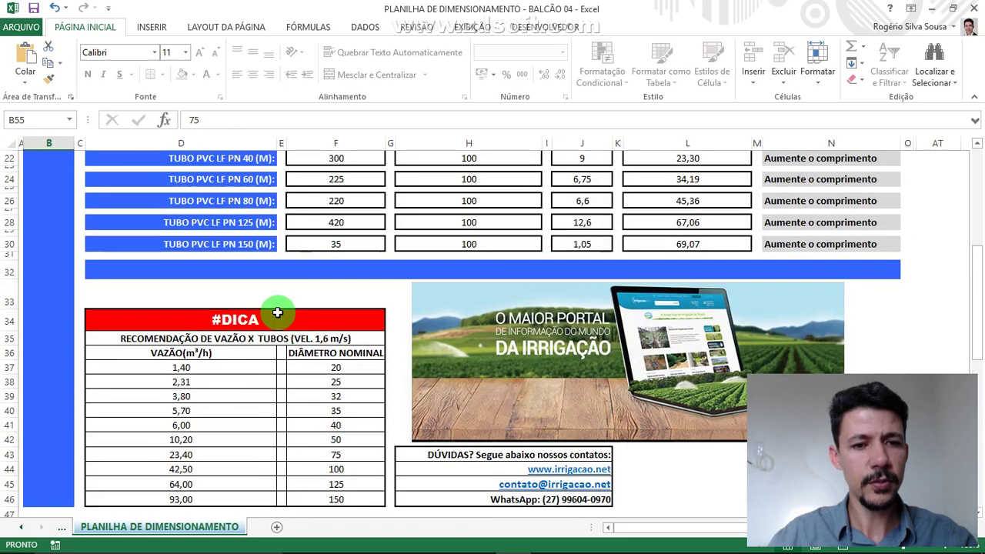
pyautogui.scroll(2, 277, 312)
pyautogui.scroll(-2, 278, 312)
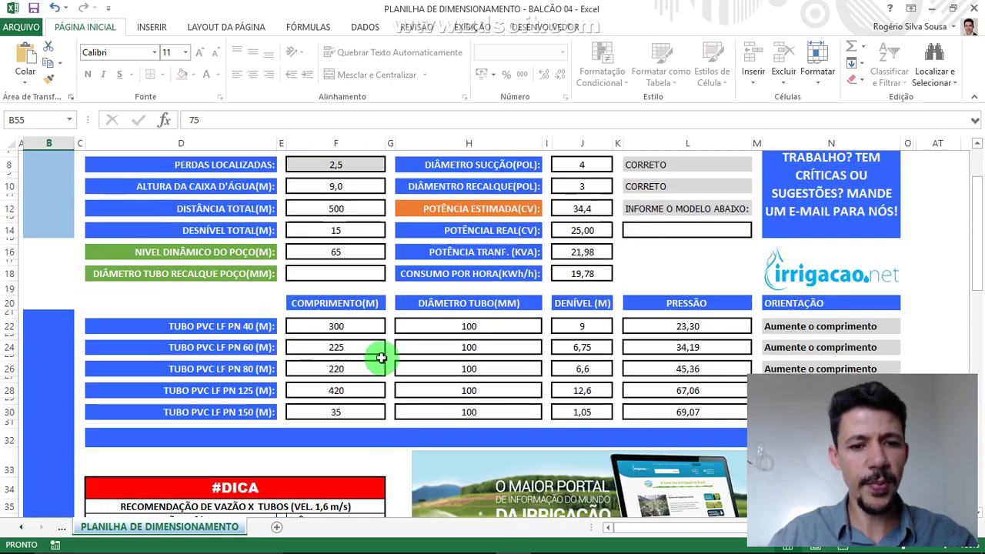
pyautogui.click(336, 271)
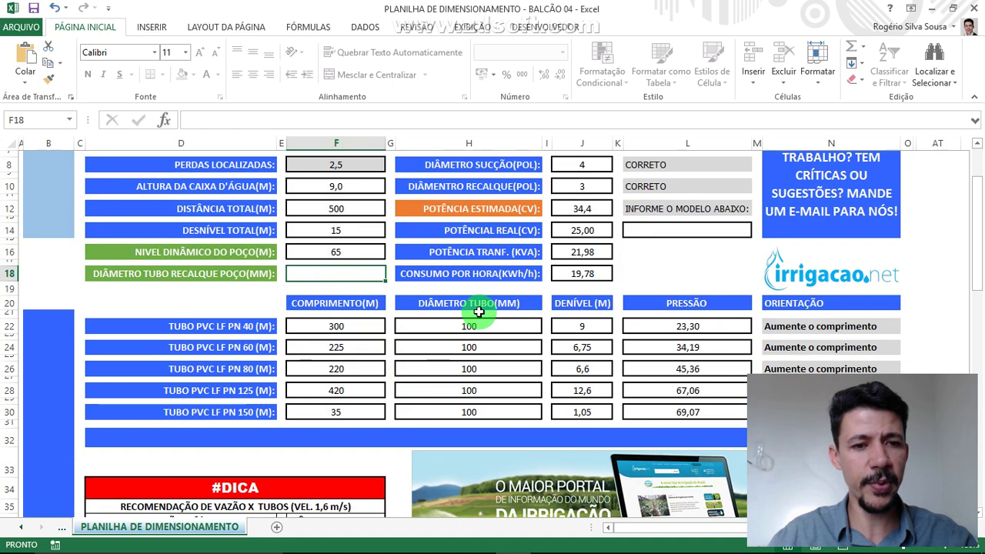
pyautogui.scroll(2, 478, 312)
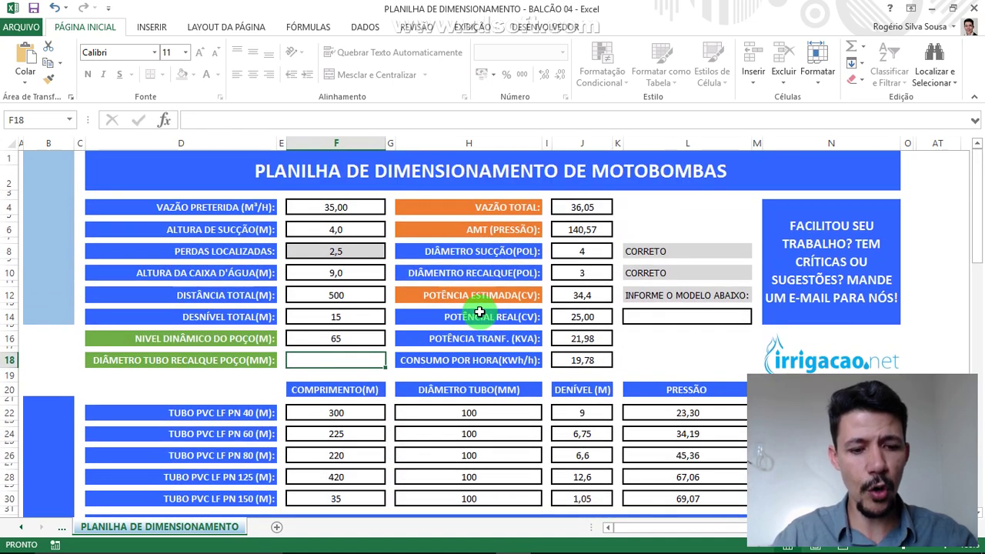
pyautogui.write('75')
pyautogui.press('Return')
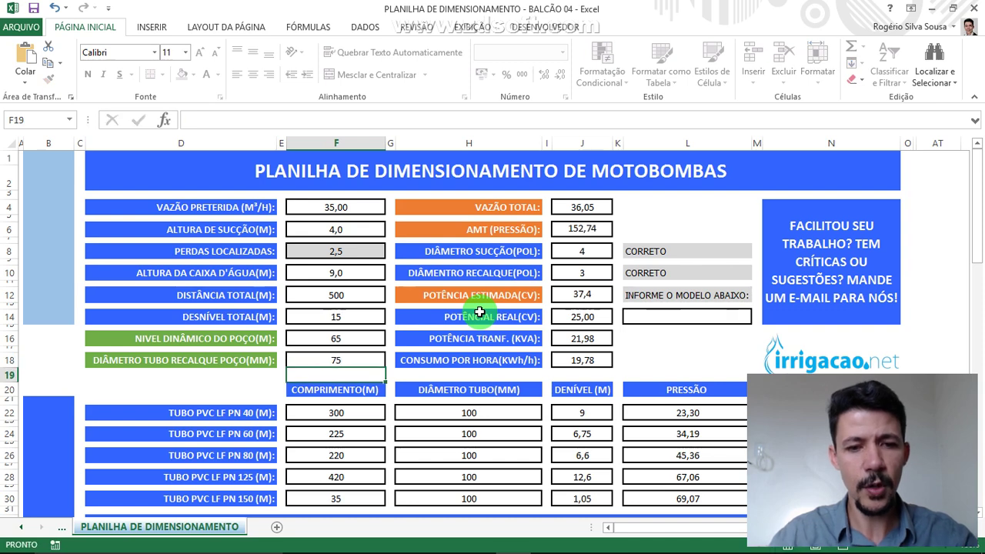
# - Examine the AMT pressure, well riser diameter and PVC pipe lengths and diameters, comparing them with the CorelDRAW well diagram
pyautogui.click(602, 230)
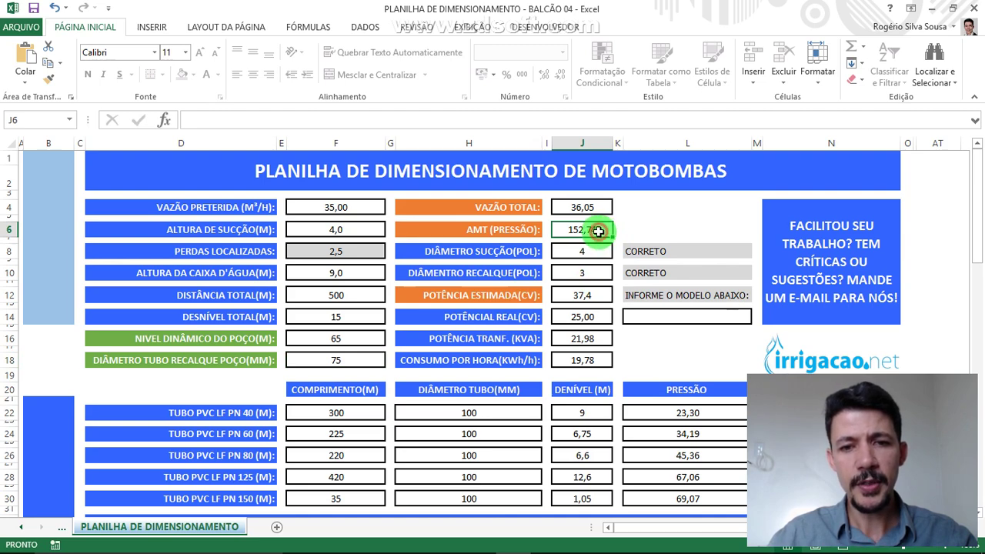
pyautogui.click(348, 361)
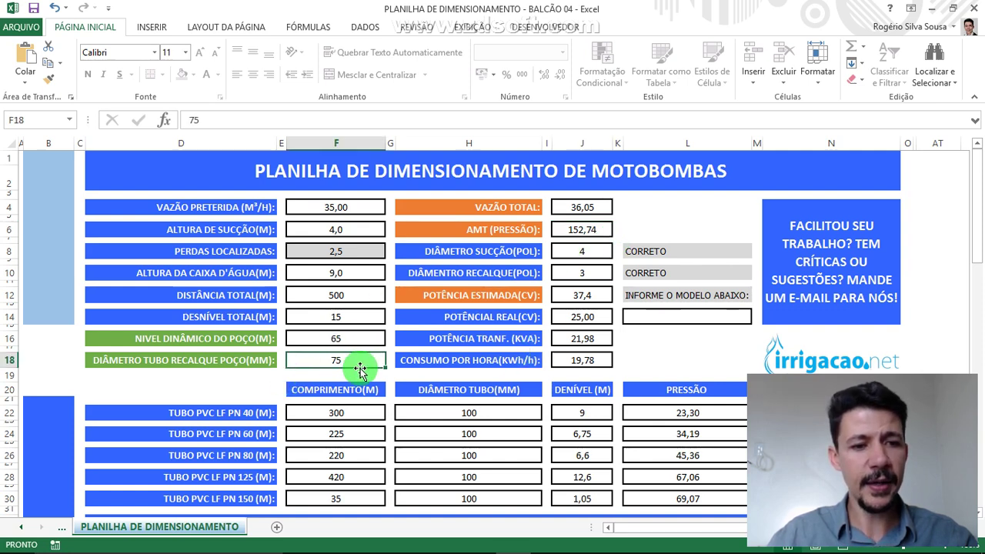
pyautogui.hotkey('alt', 'Tab')
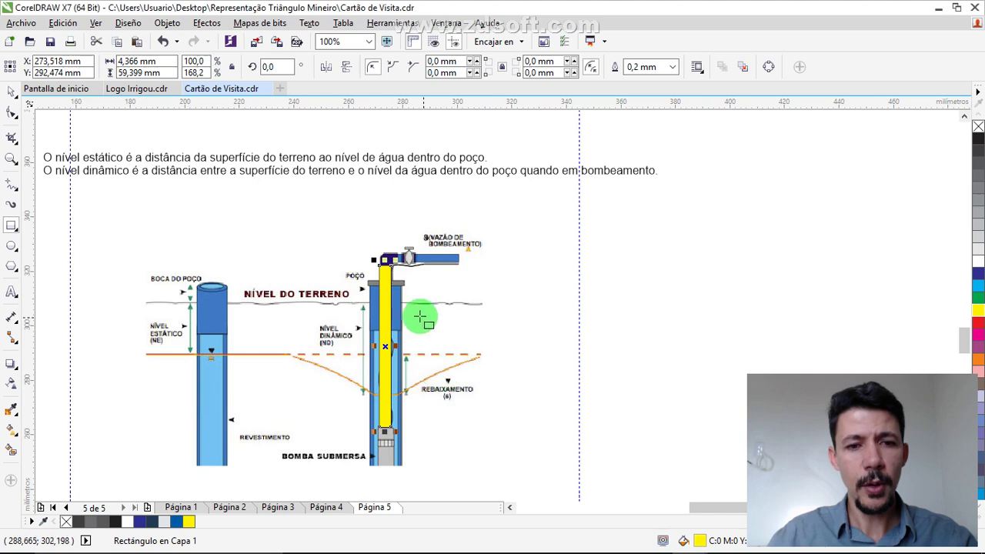
pyautogui.hotkey('alt', 'Tab')
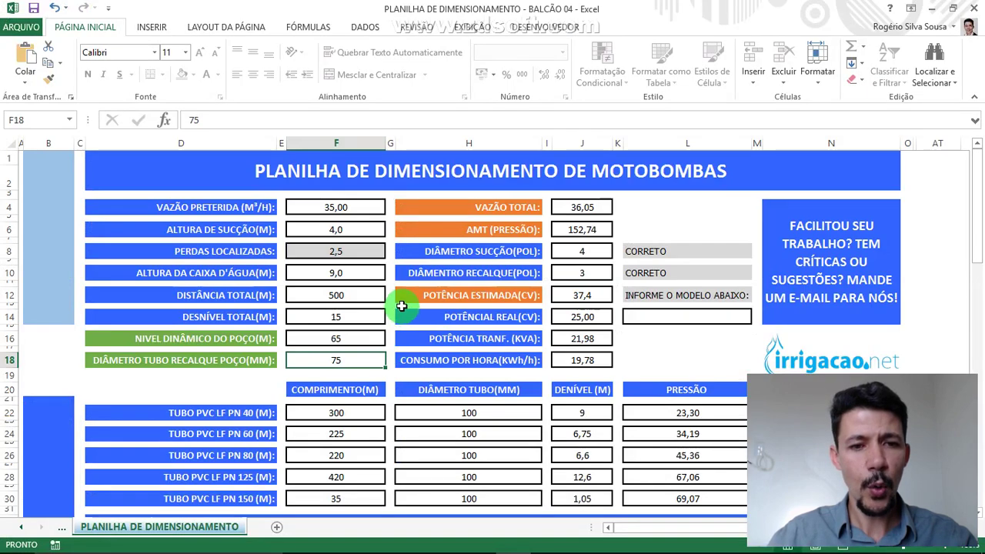
pyautogui.click(358, 362)
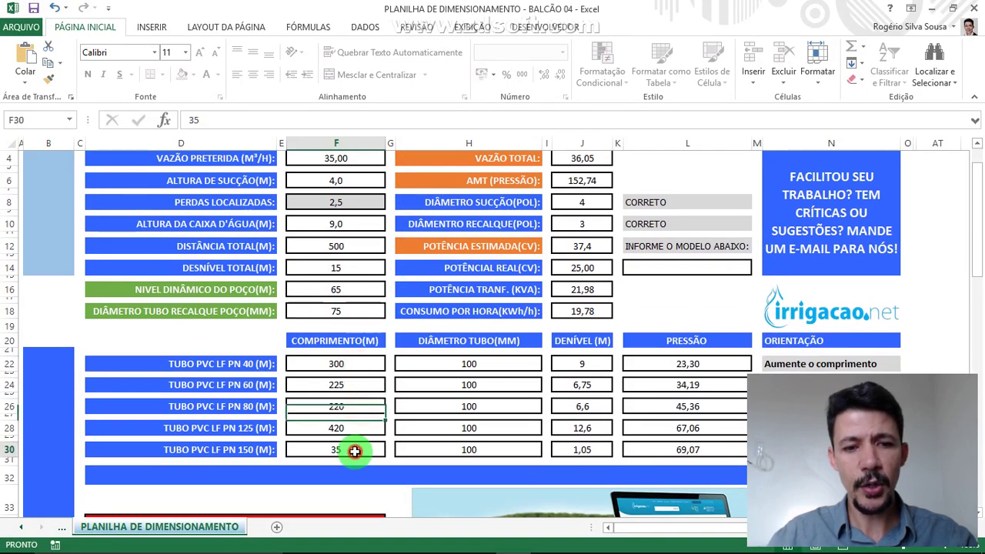
pyautogui.click(468, 365)
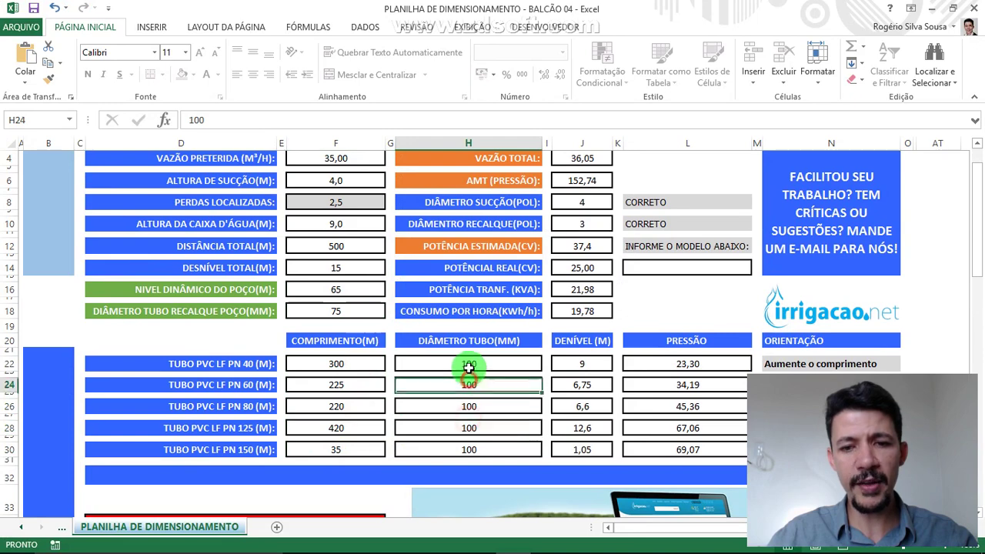
pyautogui.click(788, 372)
pyautogui.click(468, 363)
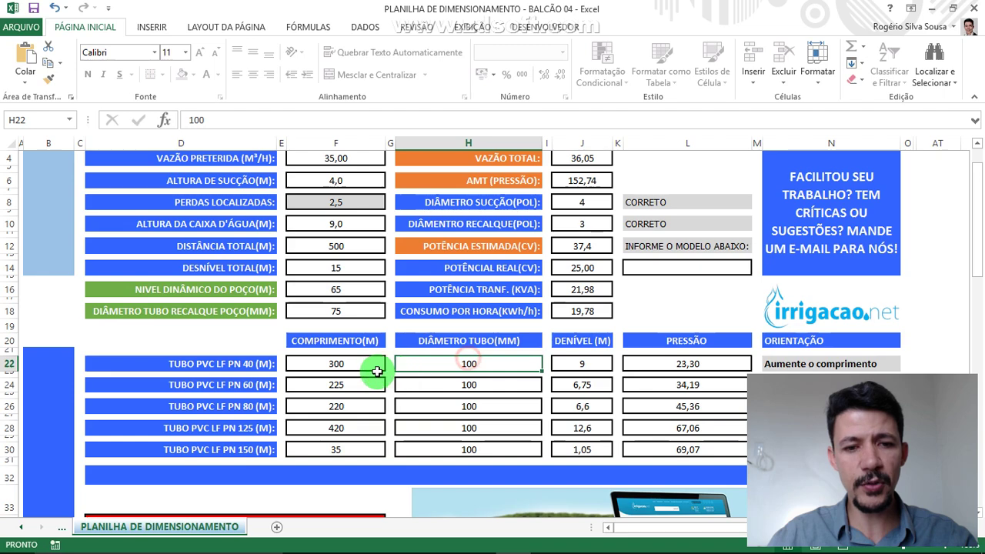
pyautogui.click(354, 367)
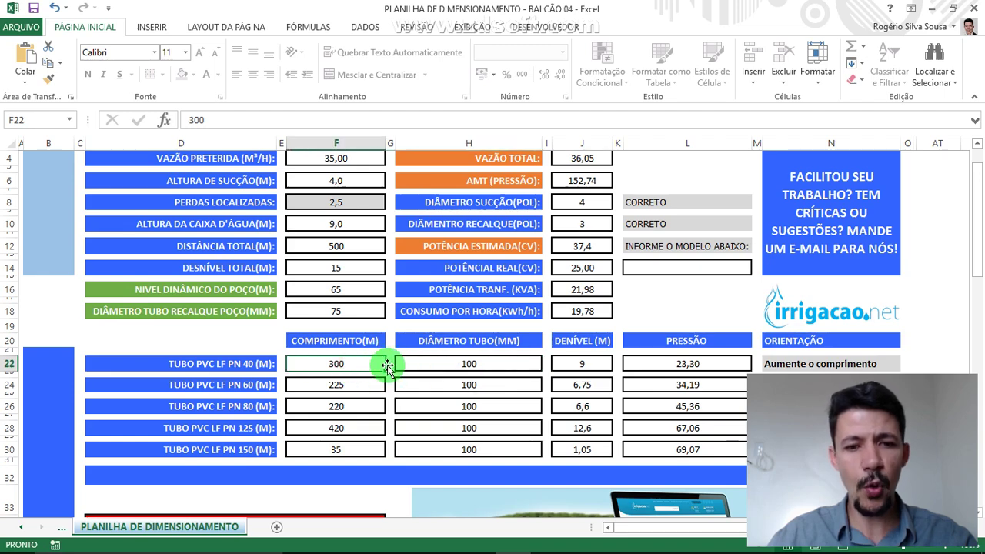
pyautogui.scroll(1, 424, 379)
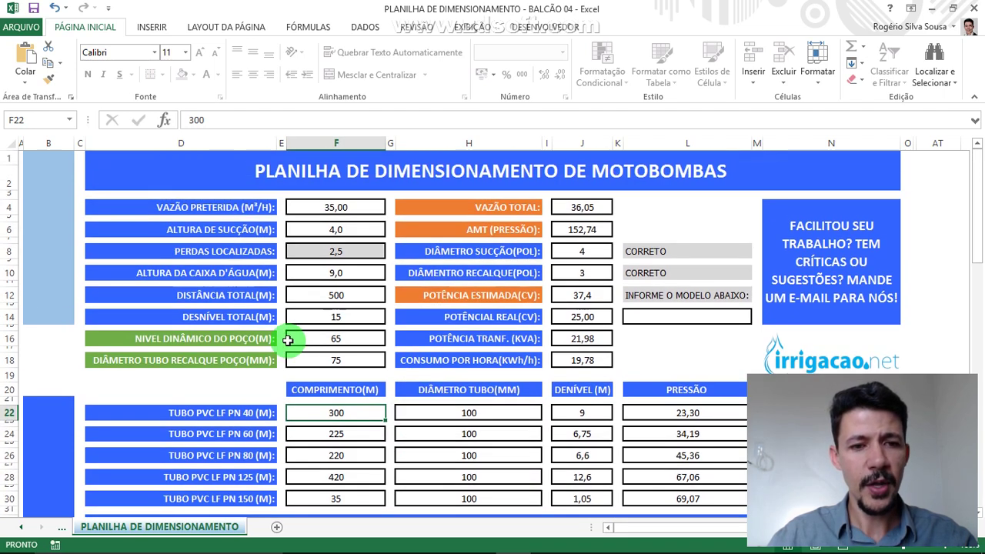
pyautogui.hotkey('alt', 'Tab')
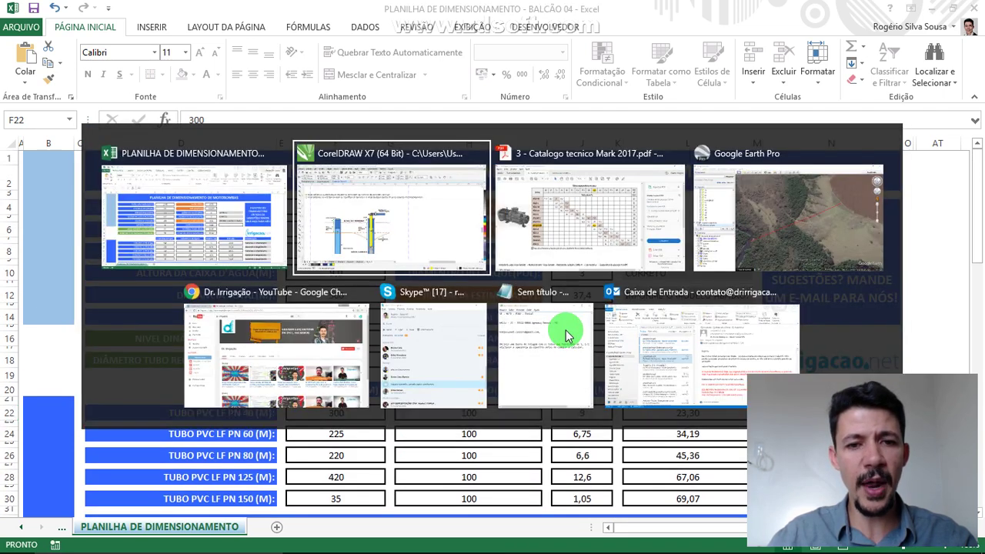
pyautogui.hotkey('alt', 'Tab')
pyautogui.hotkey('alt', 'Tab')
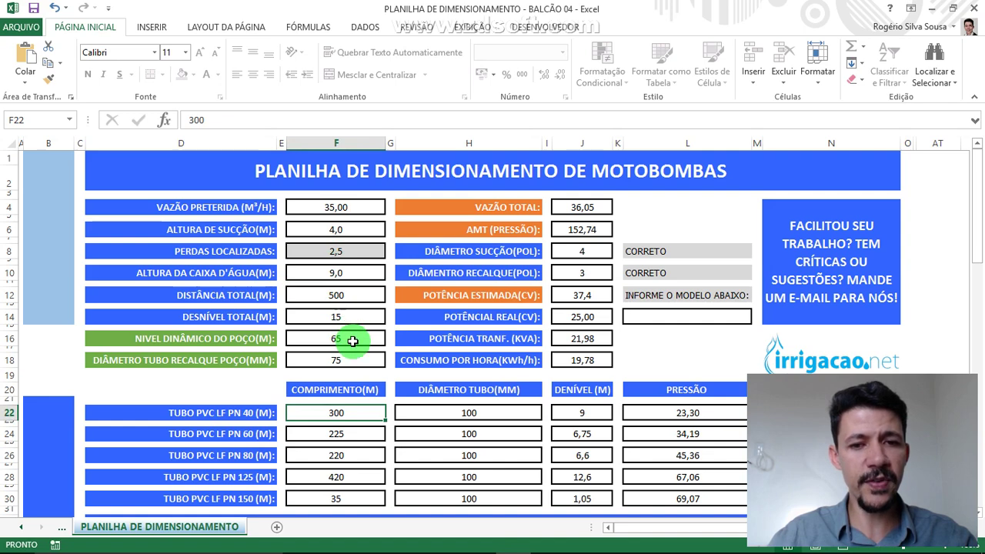
# - Set both the suction diameter (DIÂMETRO SUCÇÃO) and the discharge diameter (DIÂMENTRO RECALQUE) to 0 inches
pyautogui.click(582, 260)
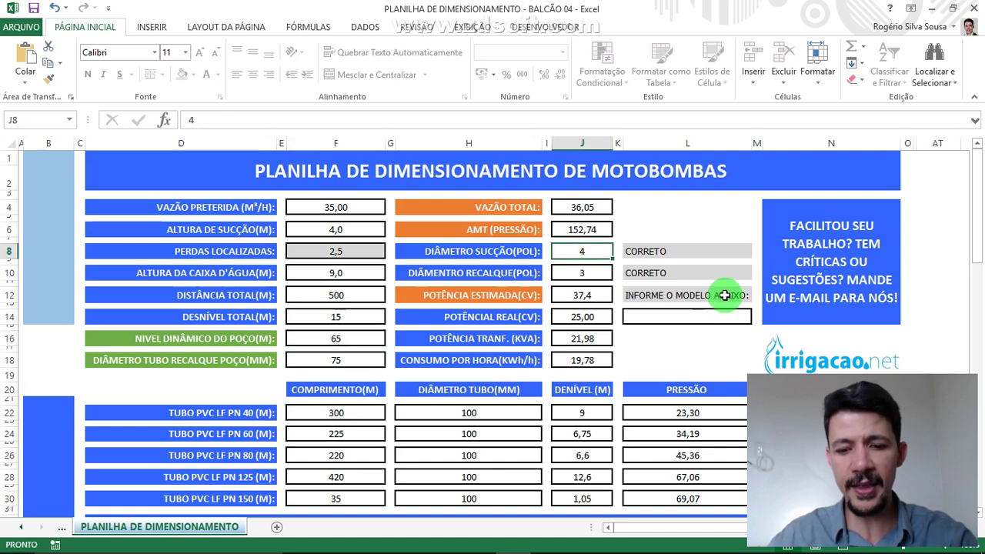
pyautogui.press('Down')
pyautogui.write('0')
pyautogui.press('Return')
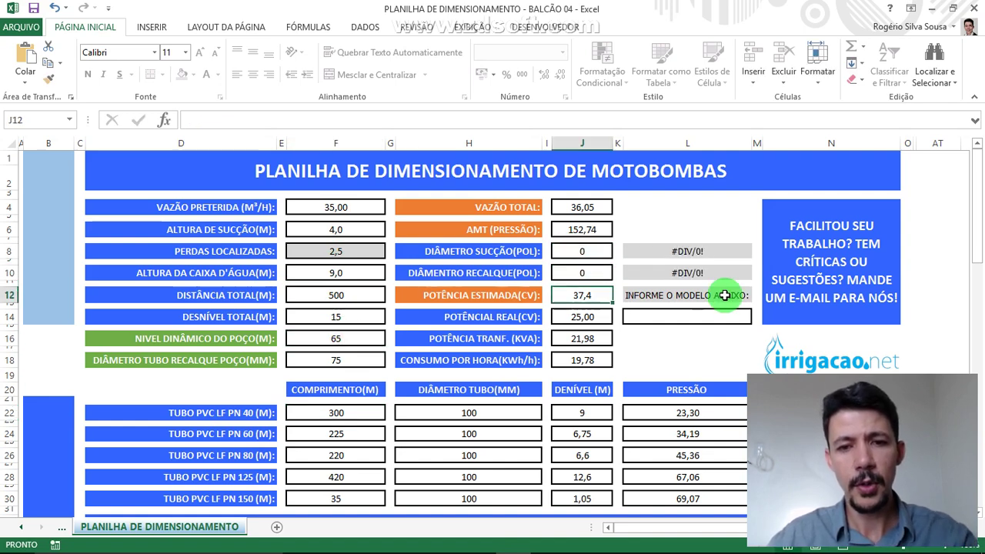
pyautogui.click(582, 273)
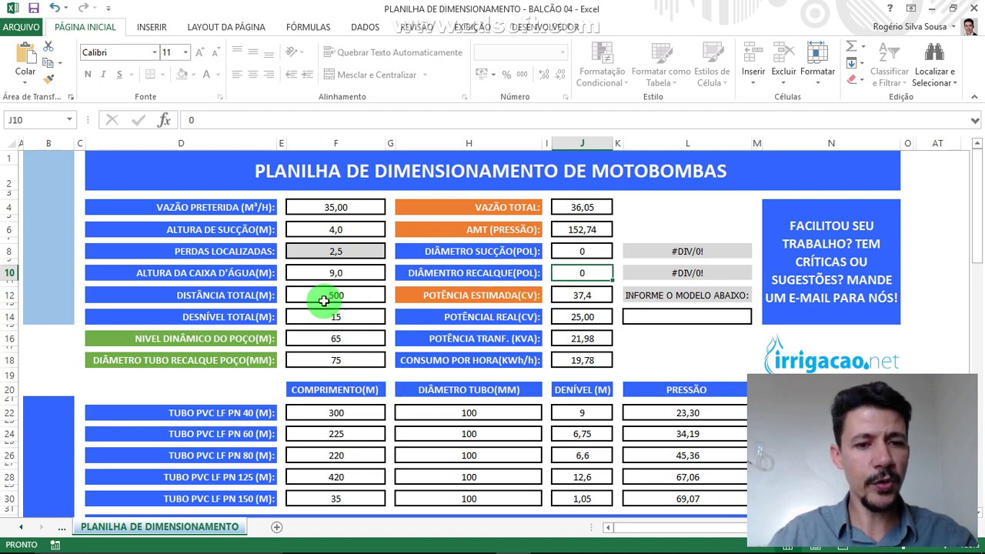
# - Try a well riser pipe diameter of 50 mm and check its effect on AMT pressure and estimated power
pyautogui.click(327, 341)
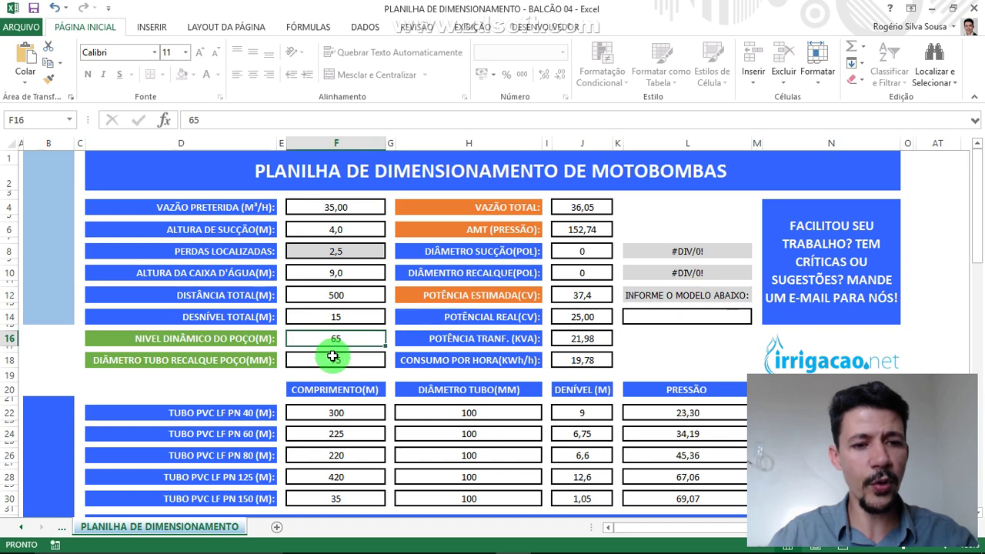
pyautogui.click(334, 361)
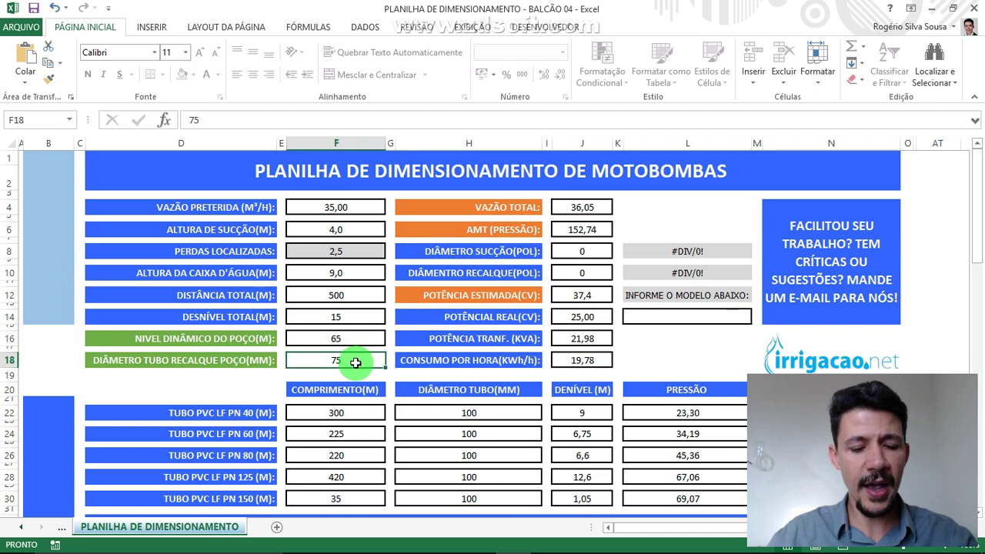
pyautogui.write('50')
pyautogui.press('Return')
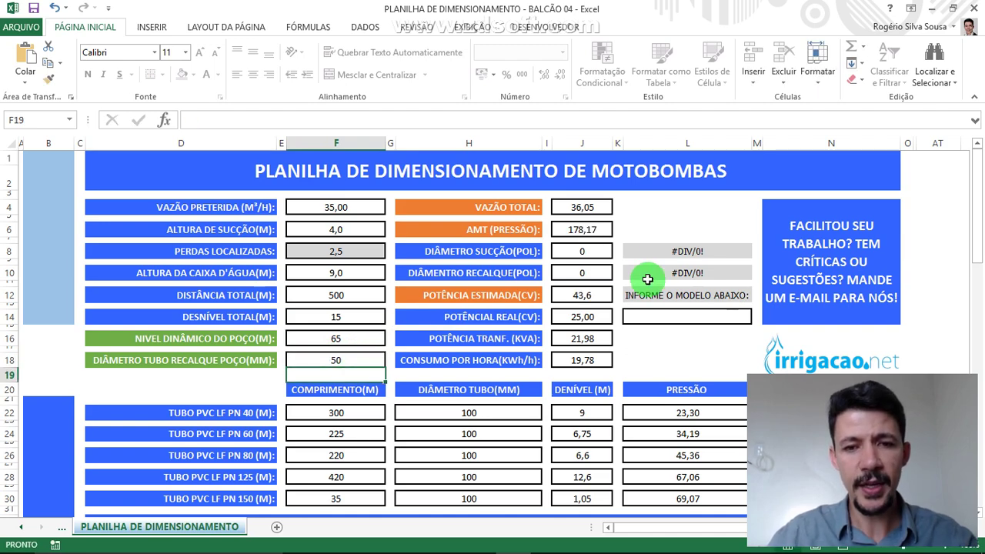
pyautogui.click(600, 240)
pyautogui.click(593, 230)
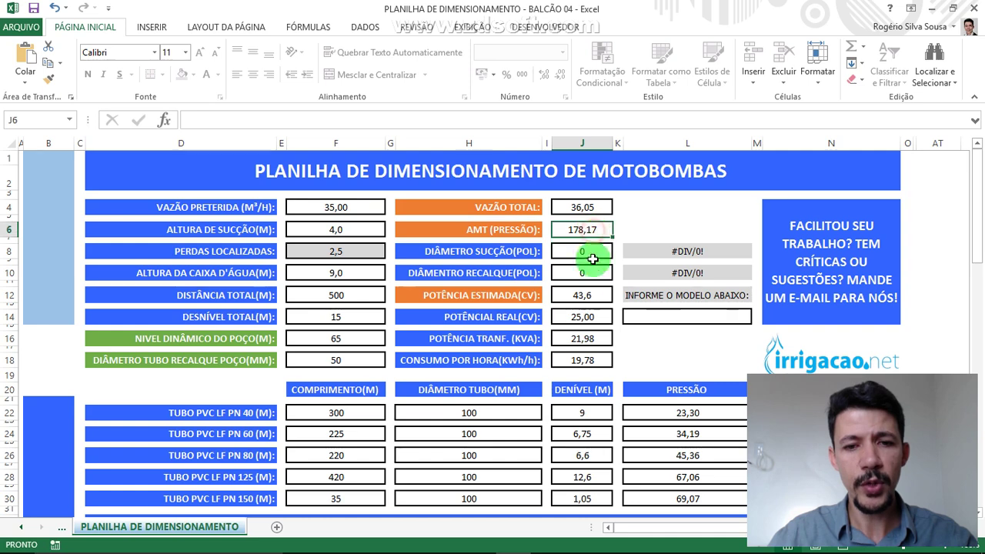
pyautogui.click(585, 299)
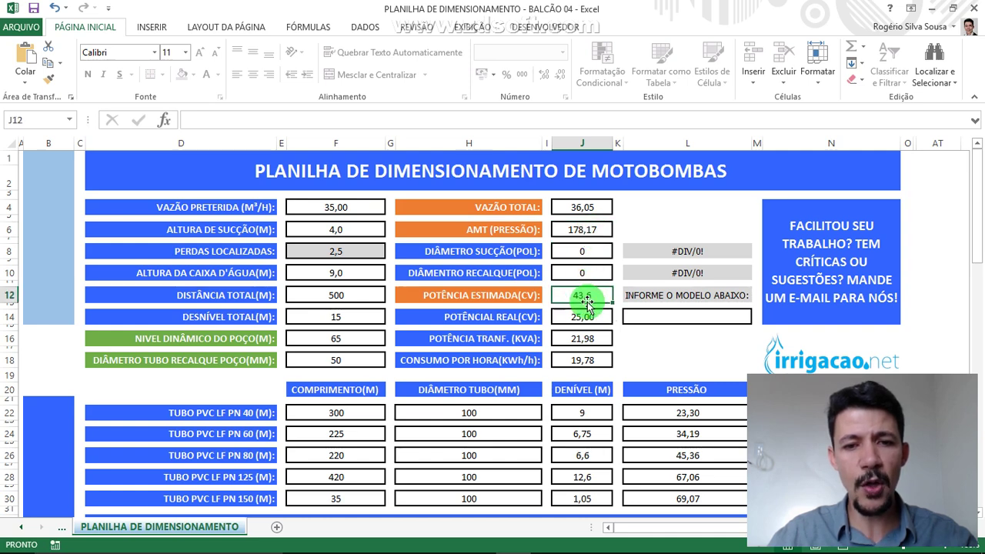
# - Set the well riser pipe diameter (DIÂMETRO TUBO RECALQUE POÇO) back to 75 mm and check the estimated power
pyautogui.click(324, 360)
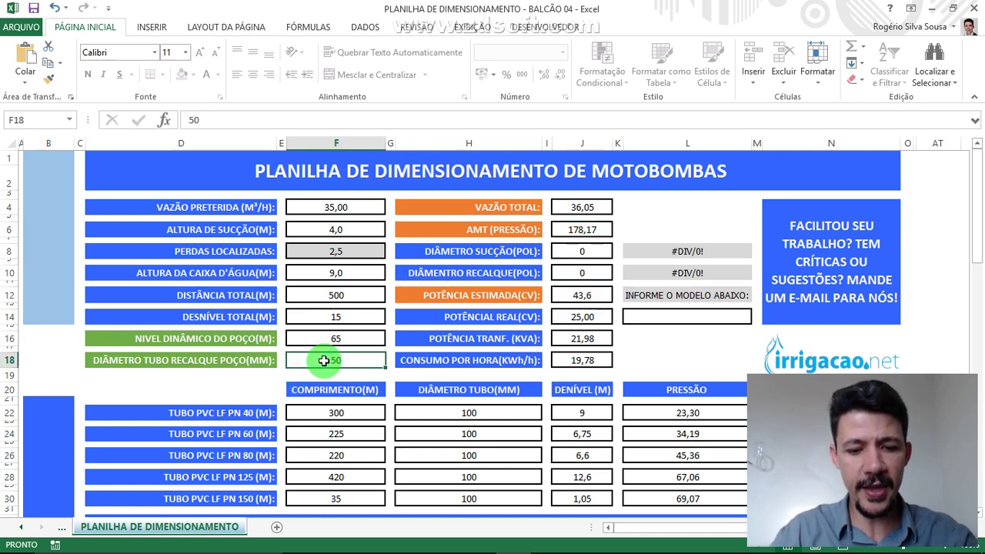
pyautogui.write('75')
pyautogui.press('Return')
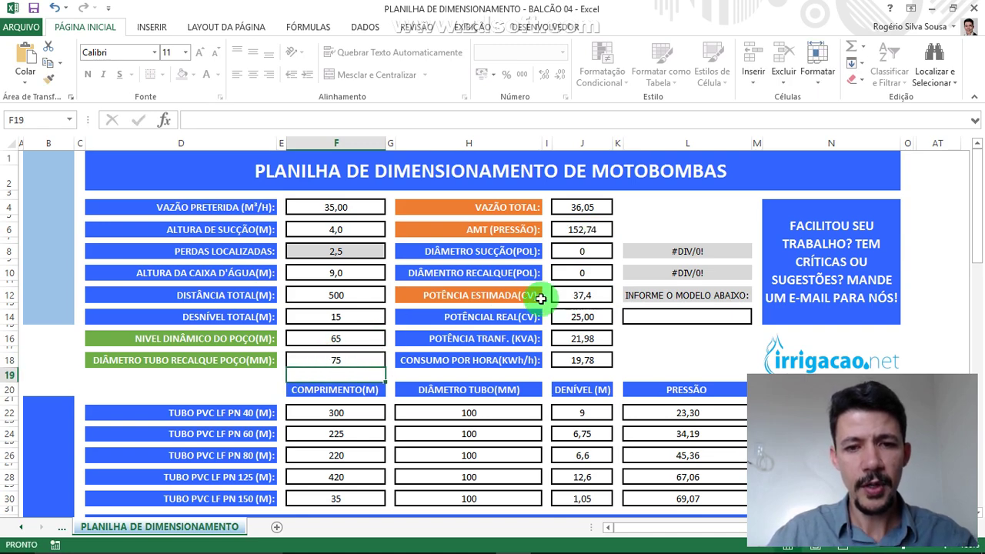
pyautogui.click(579, 297)
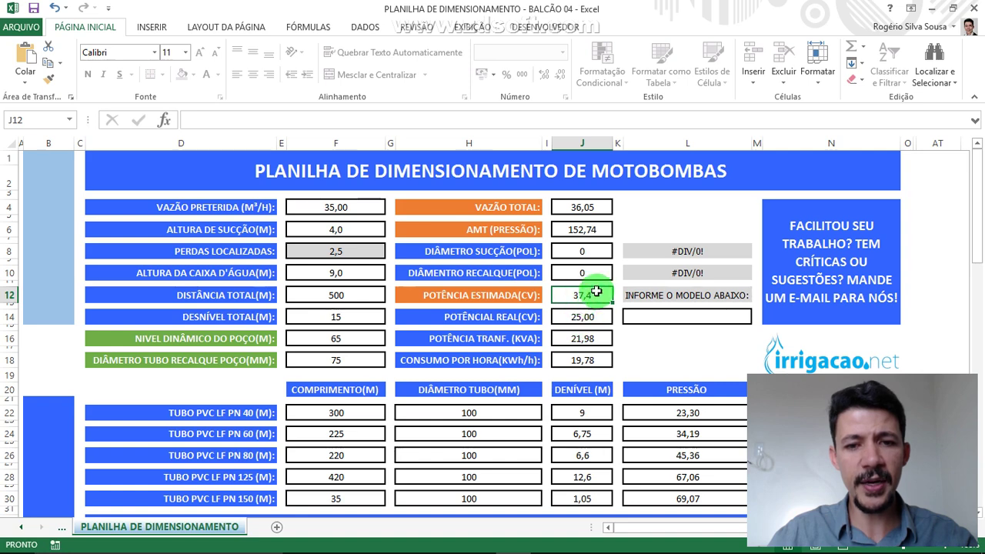
# - Try a desired flow (VAZÃO PRETERIDA) of 25 m³/h
pyautogui.click(346, 209)
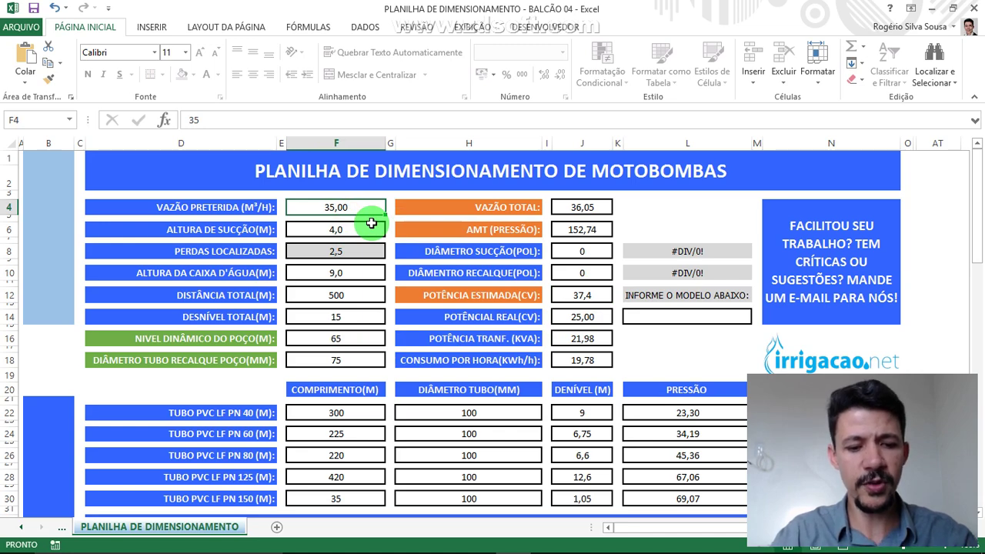
pyautogui.write('25')
pyautogui.press('Return')
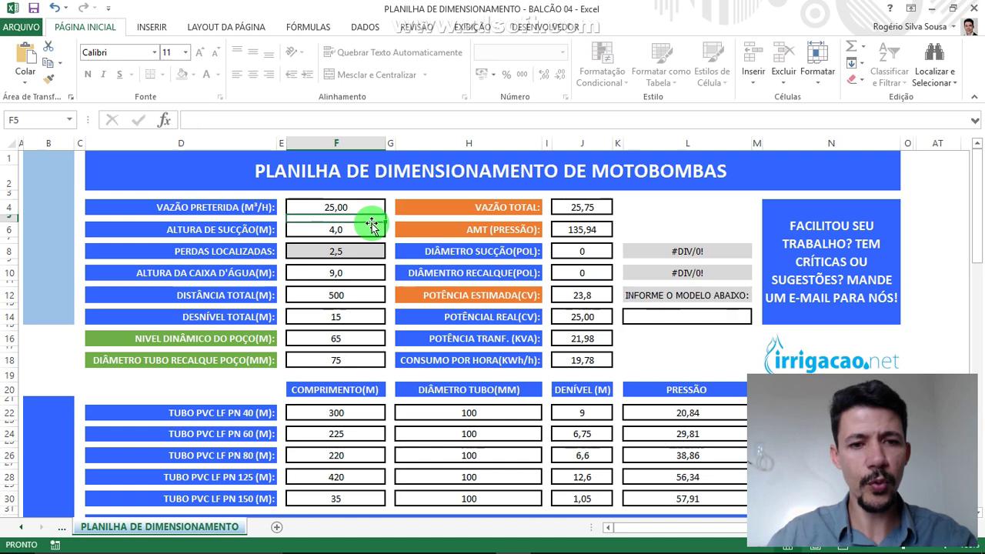
# - Set the desired flow (VAZÃO PRETERIDA) to 22 m³/h
pyautogui.click(344, 206)
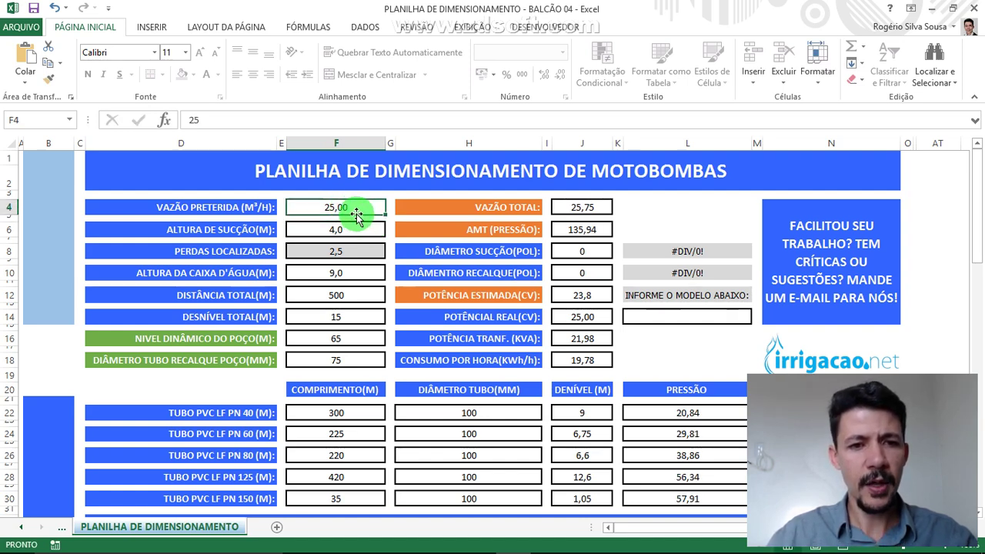
pyautogui.write('2')
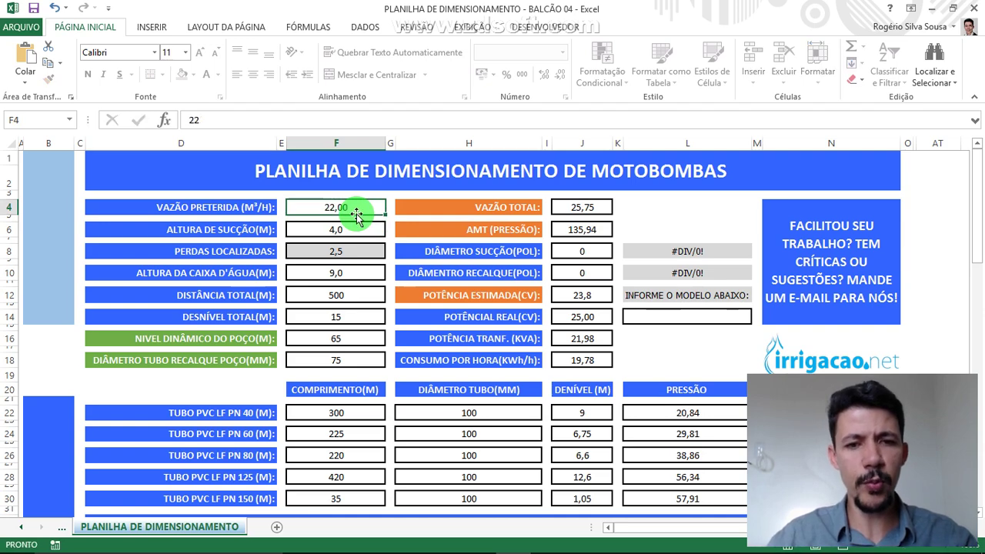
pyautogui.click(354, 298)
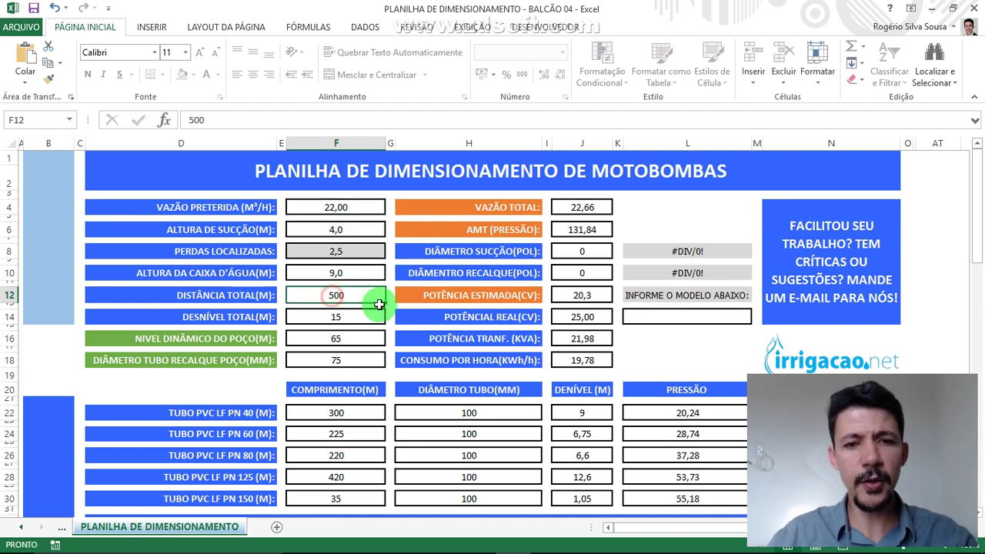
# - Try the 50 mm well riser pipe diameter with the 22 m³/h flow and check the AMT pressure
pyautogui.click(307, 342)
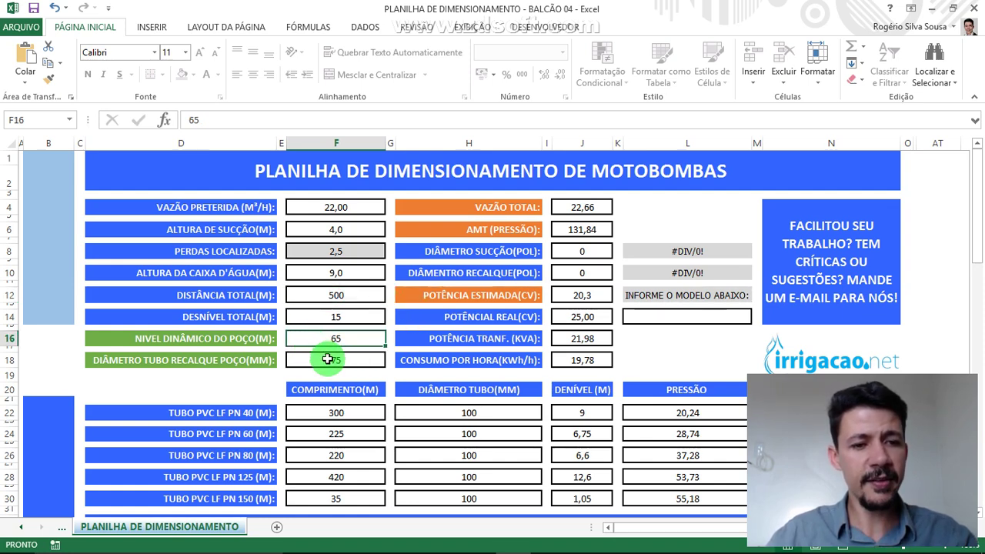
pyautogui.click(328, 359)
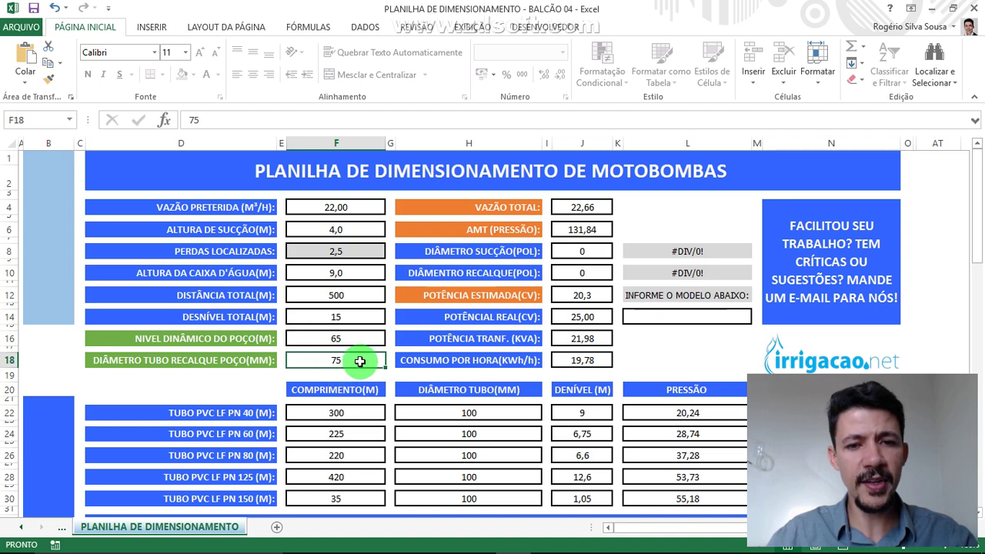
pyautogui.write('50')
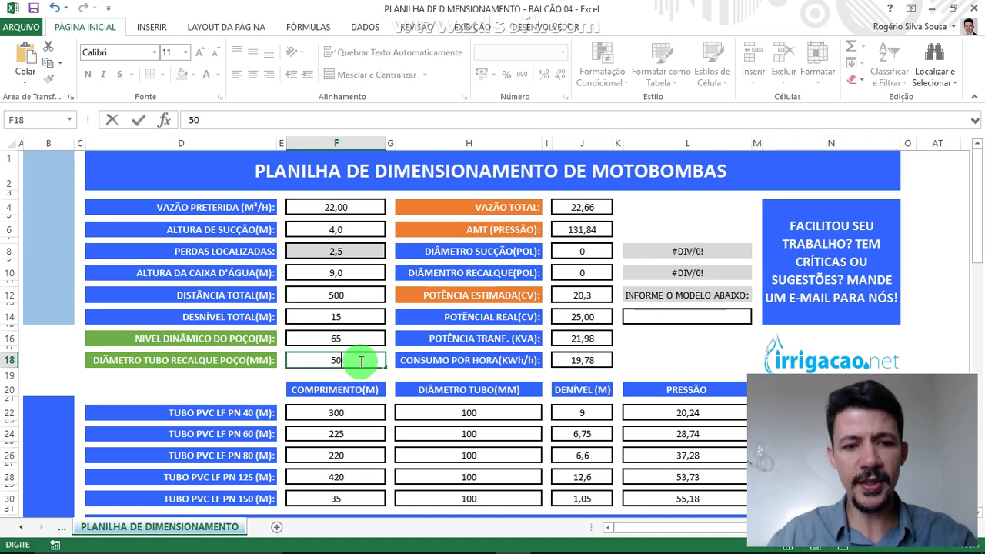
pyautogui.press('Return')
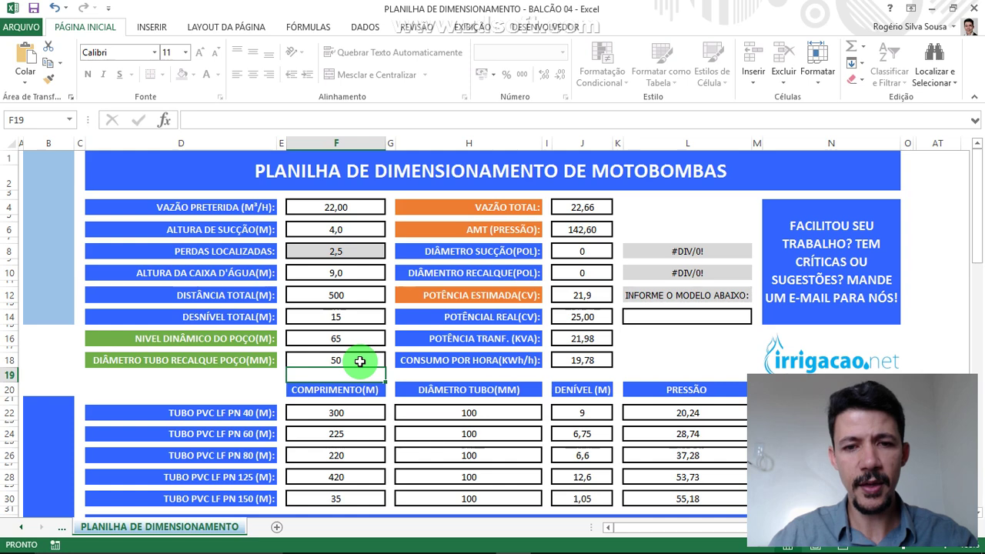
pyautogui.click(588, 230)
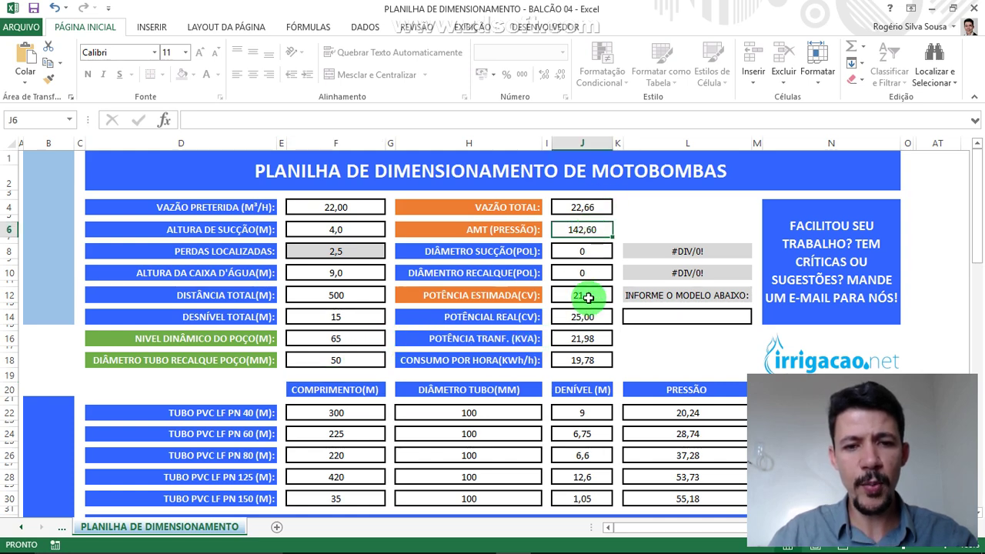
# - Return the well riser pipe diameter (DIÂMETRO TUBO RECALQUE POÇO) to 75 mm
pyautogui.click(354, 366)
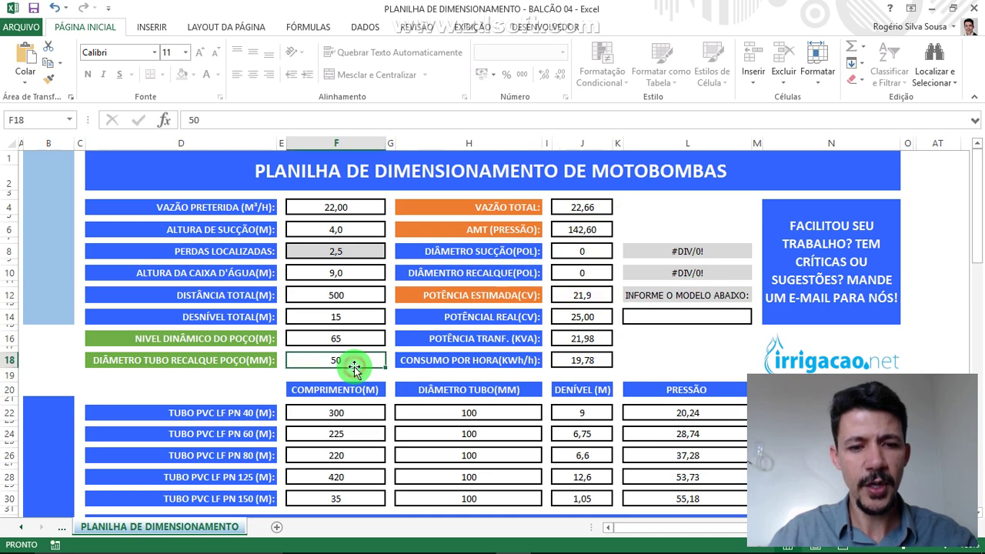
pyautogui.write('75')
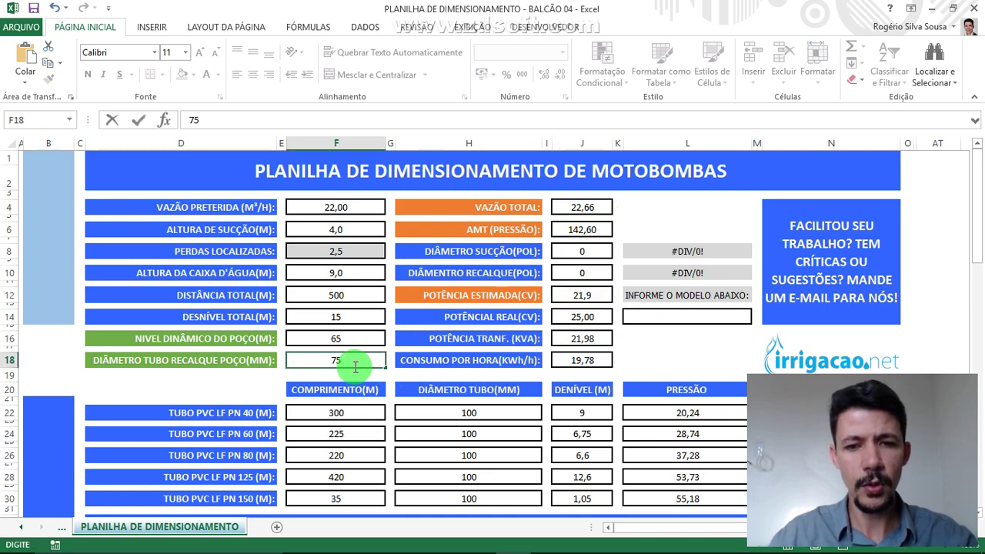
pyautogui.press('Return')
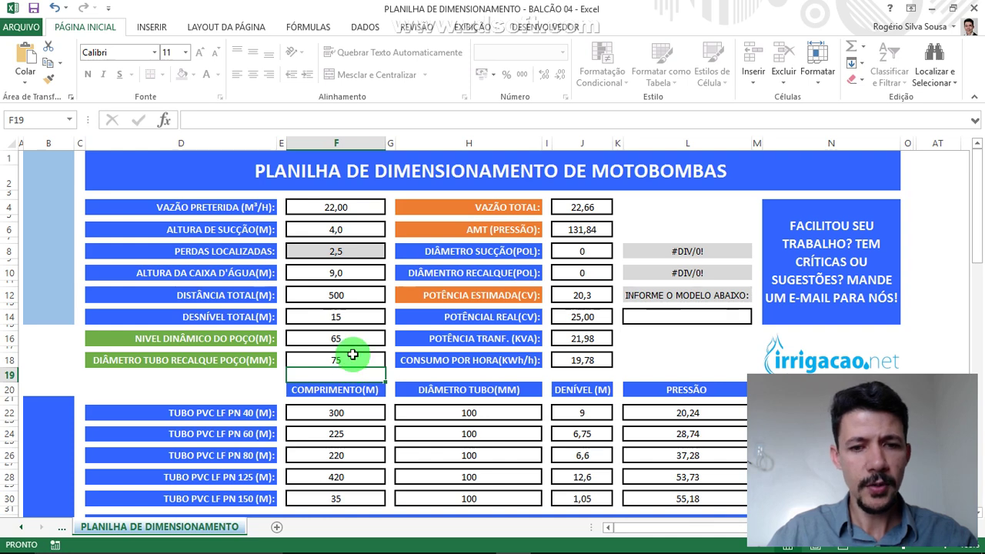
# - Try a 50 mm well riser pipe diameter (DIÂMETRO TUBO RECALQUE POÇO) to compare the estimated power
pyautogui.click(573, 298)
pyautogui.click(321, 363)
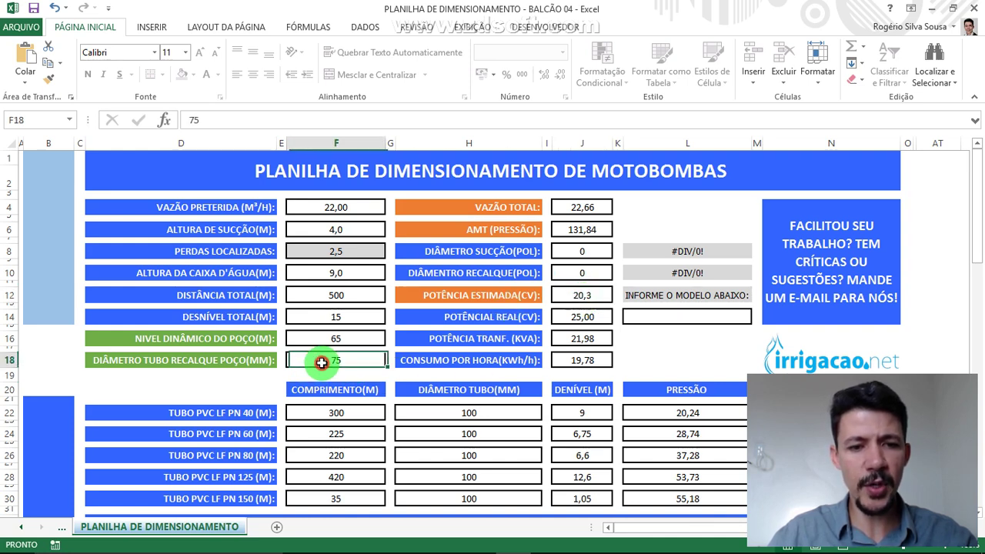
pyautogui.write('50')
pyautogui.press('Return')
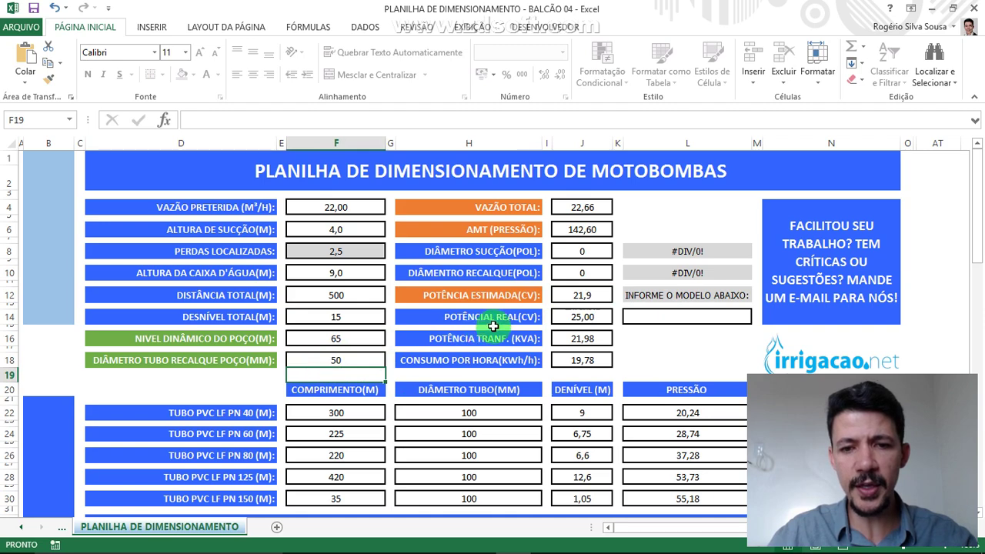
# - Restore the 75 mm well riser pipe diameter and check the estimated power (POTÊNCIA ESTIMADA)
pyautogui.click(371, 359)
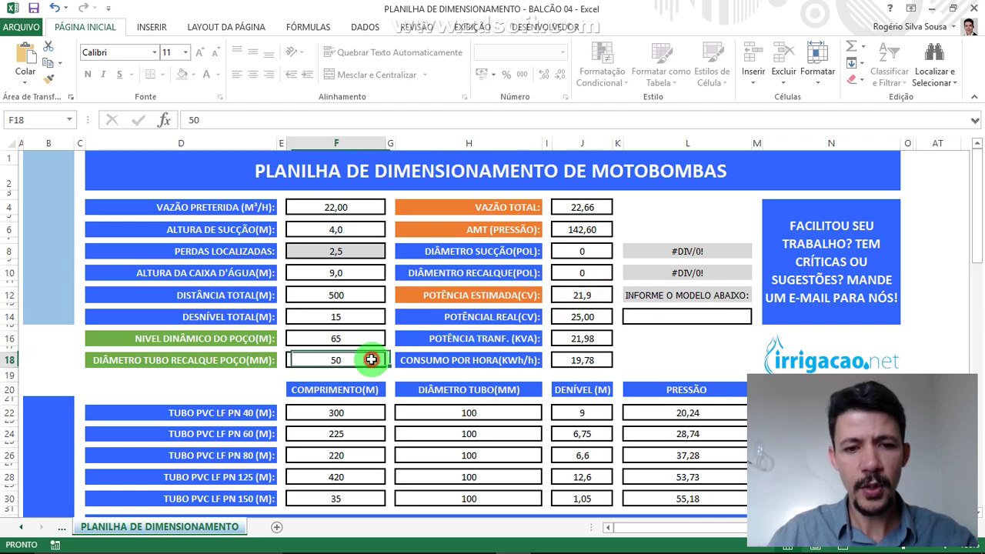
pyautogui.write('75')
pyautogui.press('Return')
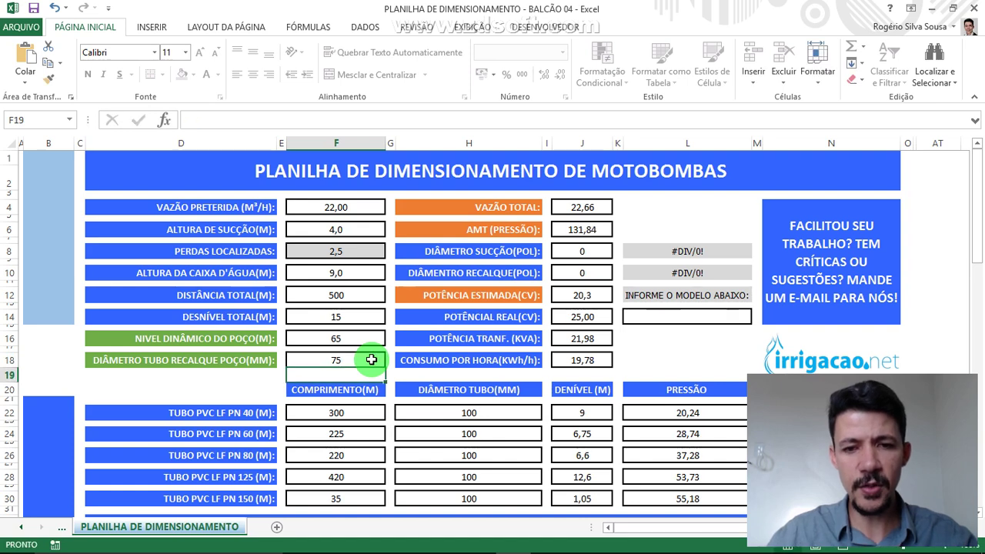
pyautogui.click(562, 296)
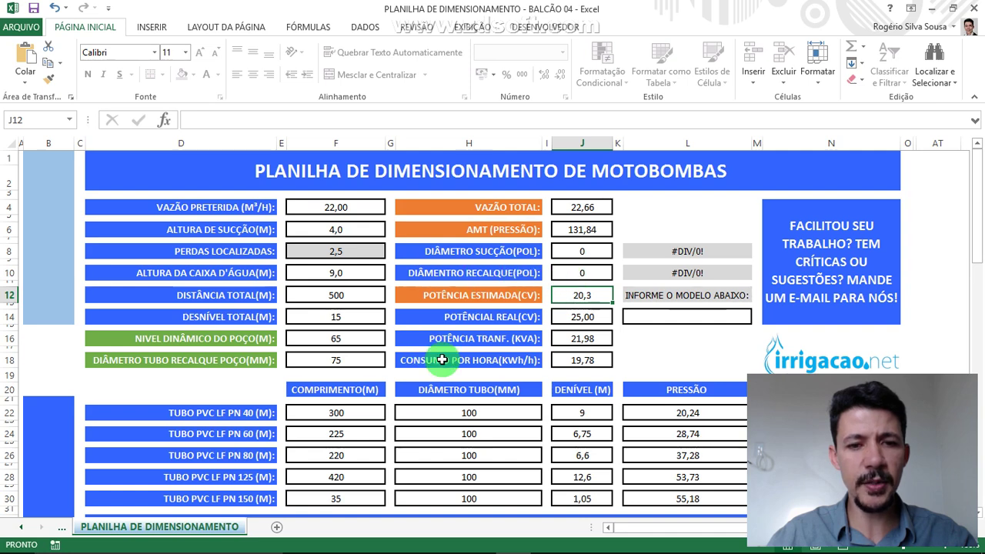
# - Look at the riser pipe in the CorelDRAW well diagram and return to the Excel sizing sheet
pyautogui.click(368, 363)
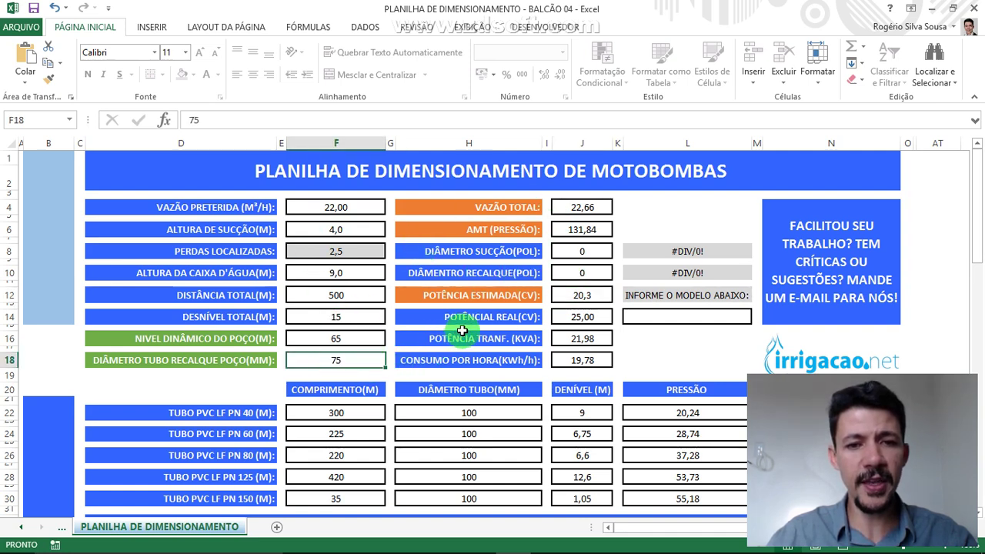
pyautogui.click(335, 361)
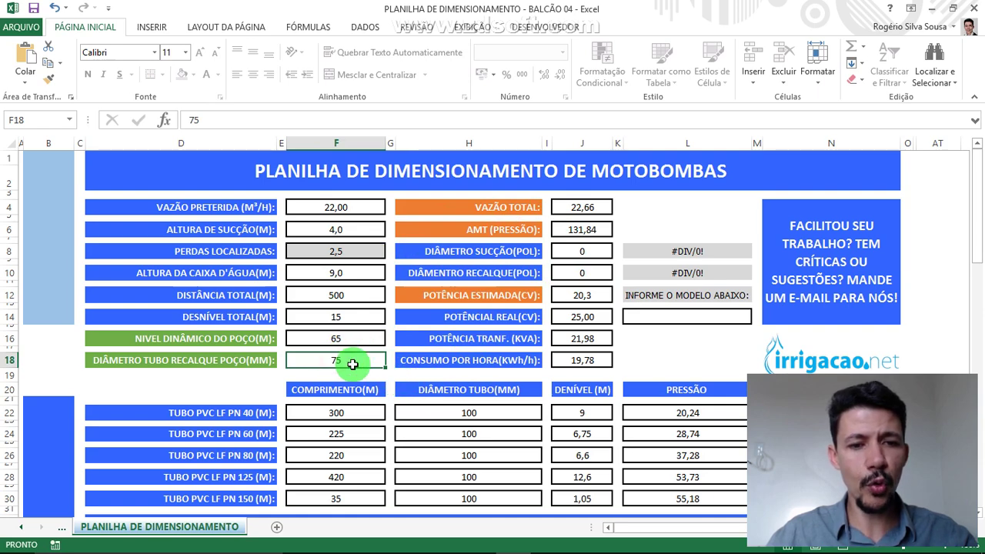
pyautogui.hotkey('alt', 'Tab')
pyautogui.hotkey('alt', 'Tab')
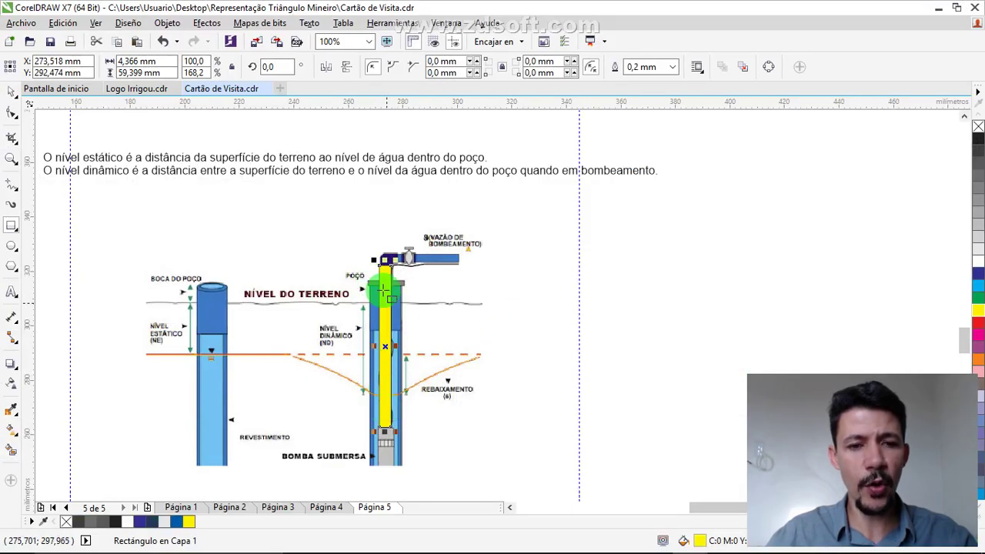
pyautogui.hotkey('alt', 'Tab')
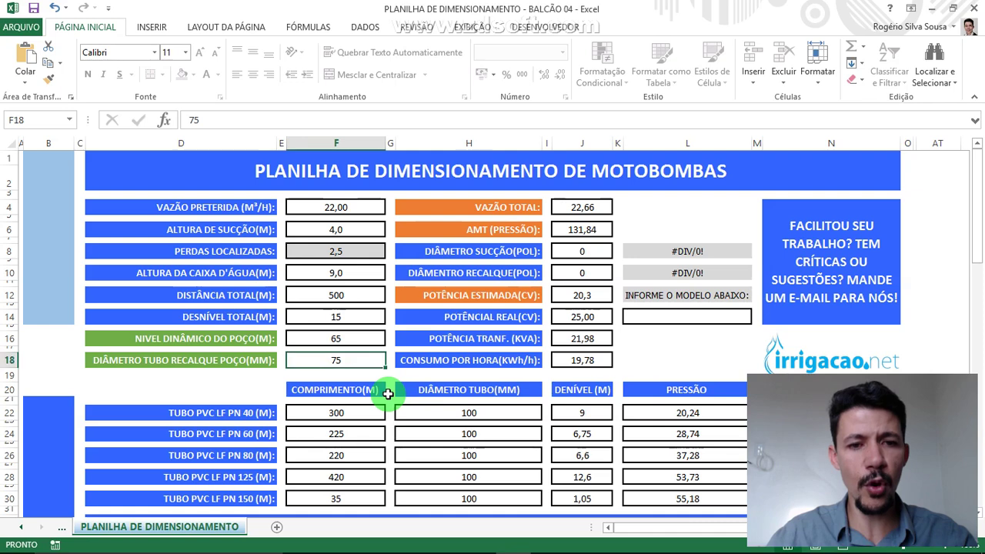
# - Check the well's dynamic level against the AMT pressure and the total flow (VAZÃO TOTAL)
pyautogui.click(334, 341)
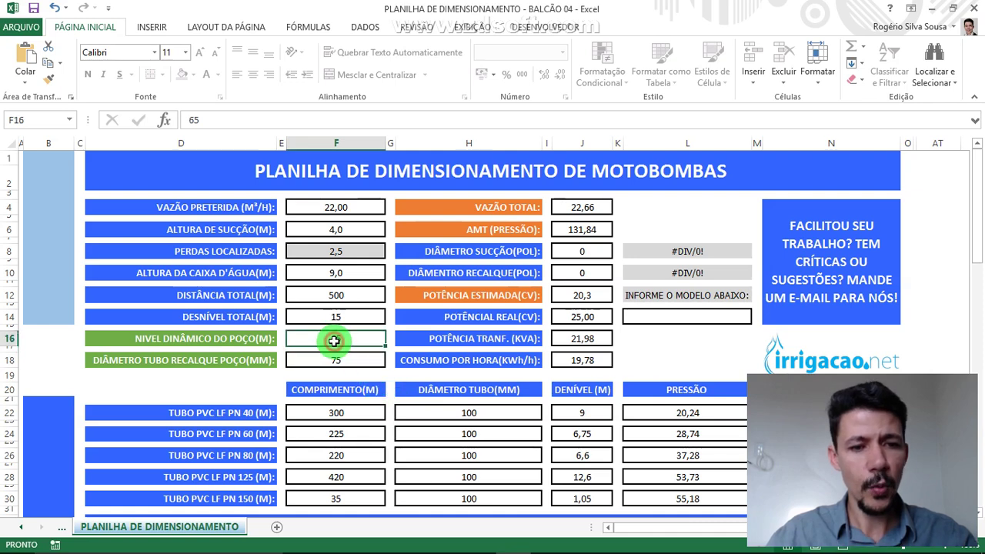
pyautogui.click(583, 232)
pyautogui.click(576, 208)
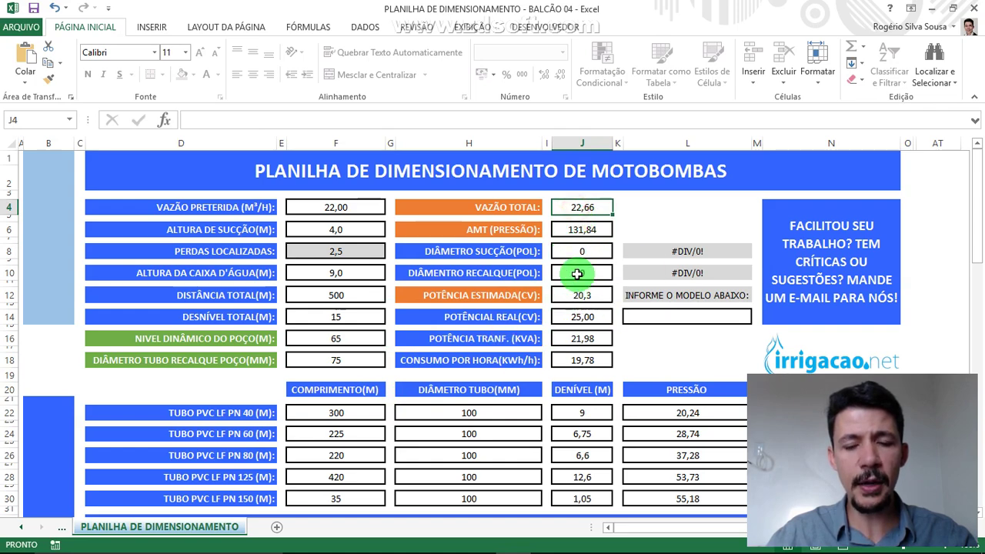
# - Look up the nominal pipe diameter recommended for the 22 m³/h flow in the red #DICA table
pyautogui.scroll(-1, 569, 317)
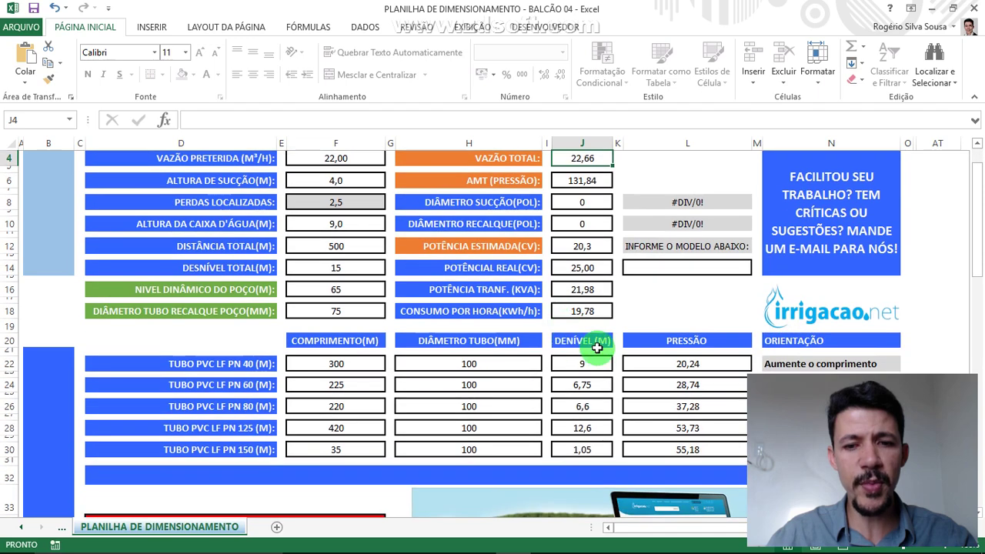
pyautogui.click(340, 365)
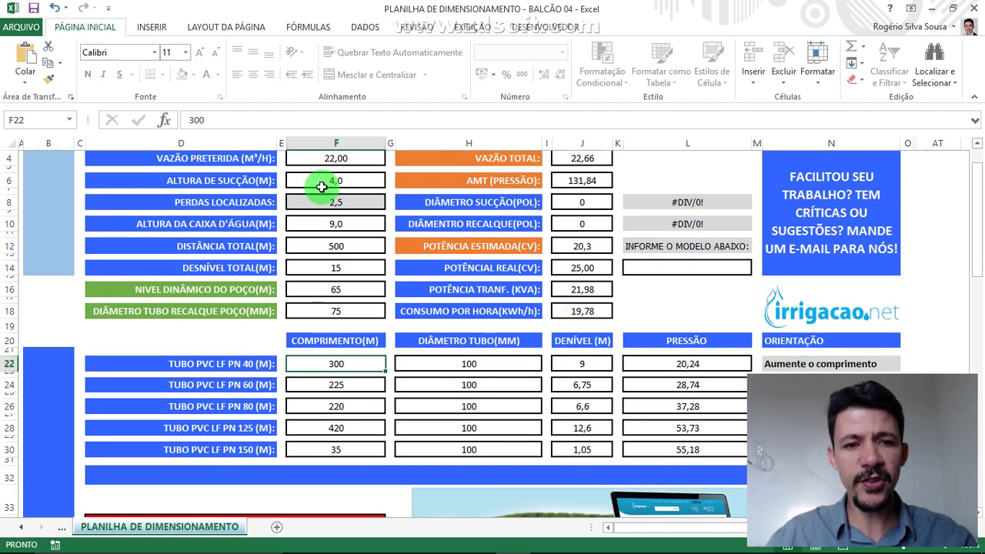
pyautogui.scroll(1, 335, 203)
pyautogui.click(335, 203)
pyautogui.scroll(-5, 310, 326)
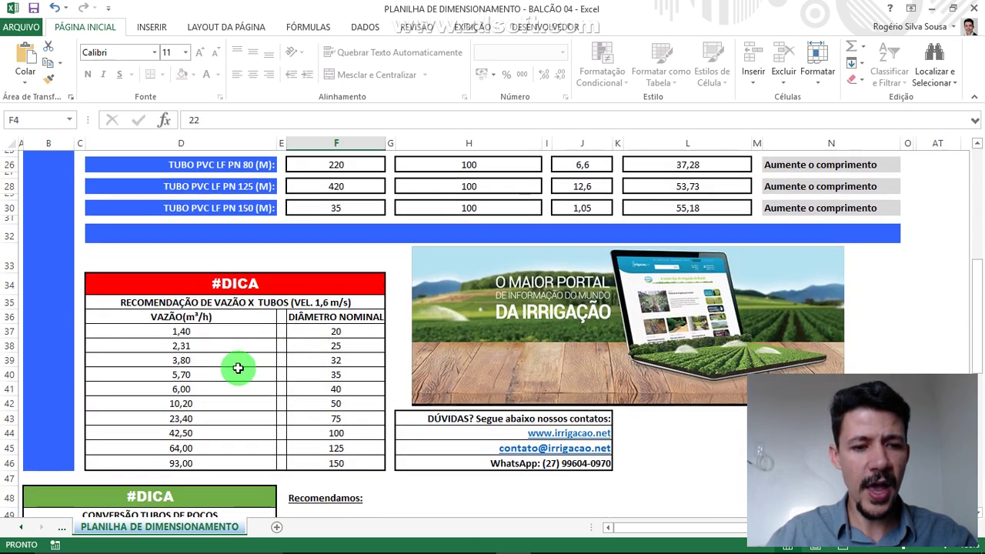
pyautogui.click(337, 419)
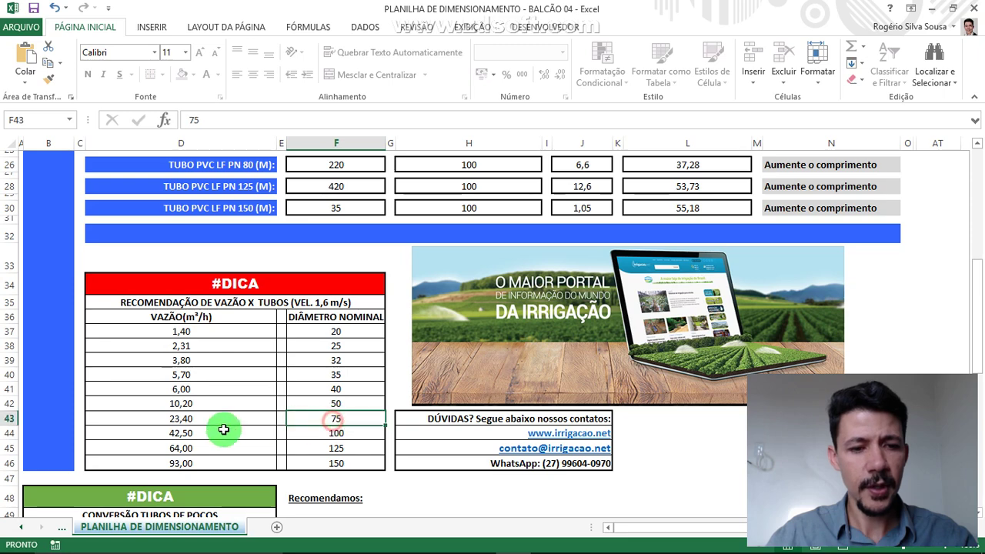
pyautogui.click(187, 424)
pyautogui.click(330, 415)
pyautogui.scroll(3, 362, 396)
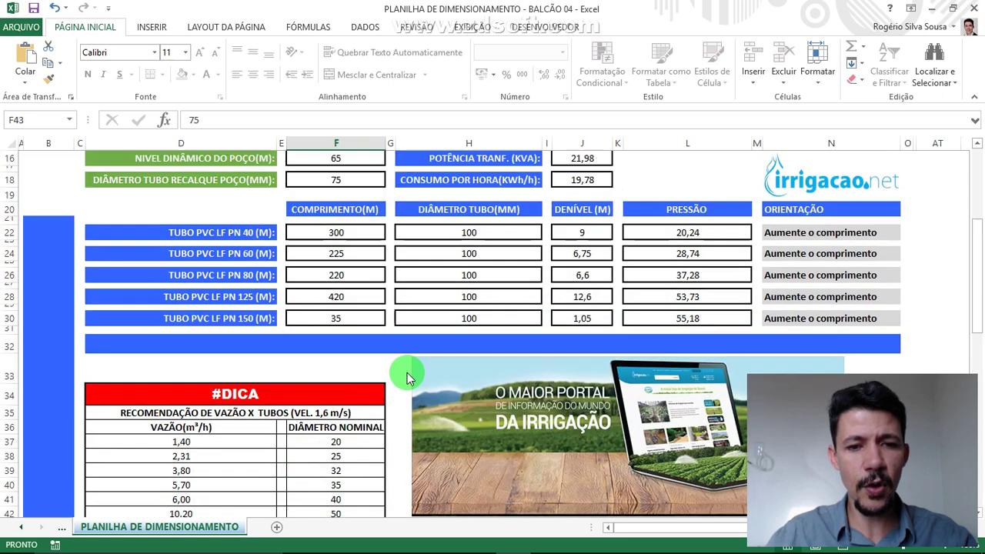
# - Set the pipe diameter (DIÂMETRO TUBO) to 75 mm for all five PVC pipe rows, PN 40 through PN 150
pyautogui.click(485, 228)
pyautogui.write('75')
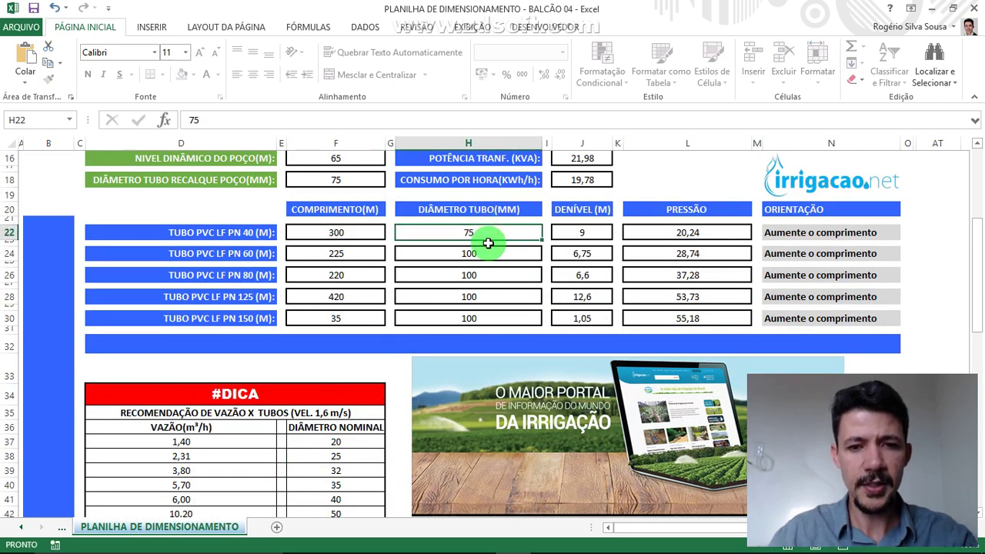
pyautogui.press('Return')
pyautogui.press('Return')
pyautogui.write('75')
pyautogui.press('Return')
pyautogui.press('Return')
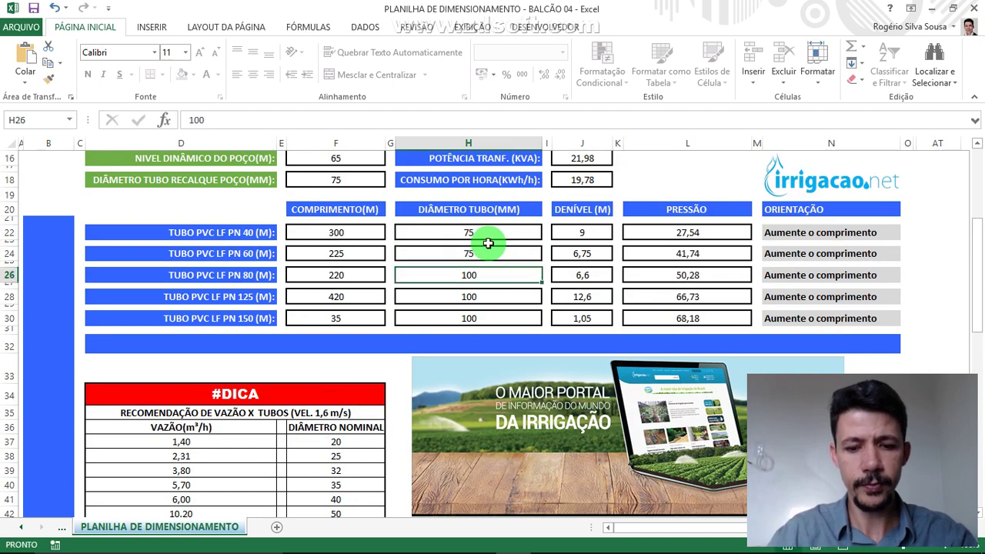
pyautogui.write('85')
pyautogui.press('Return')
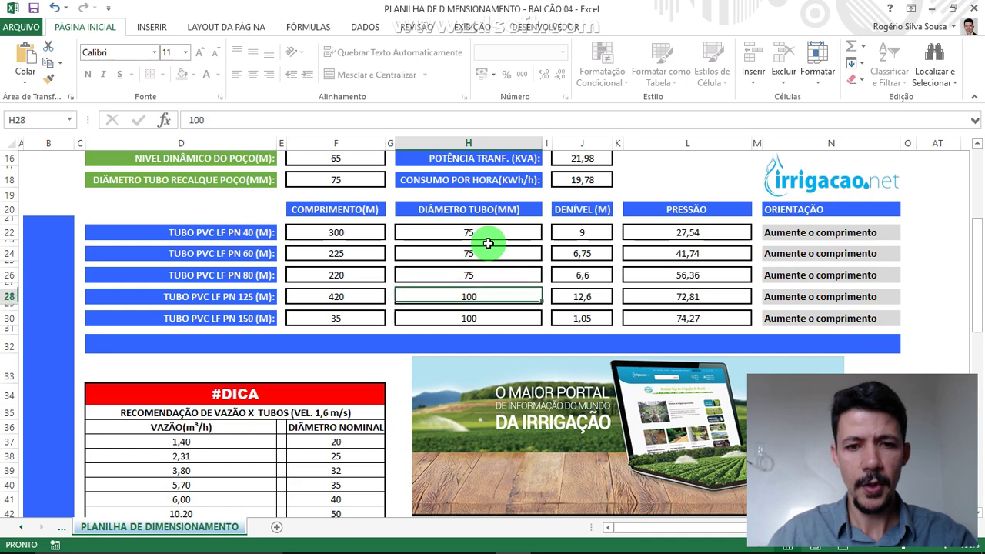
pyautogui.write('75')
pyautogui.press('Return')
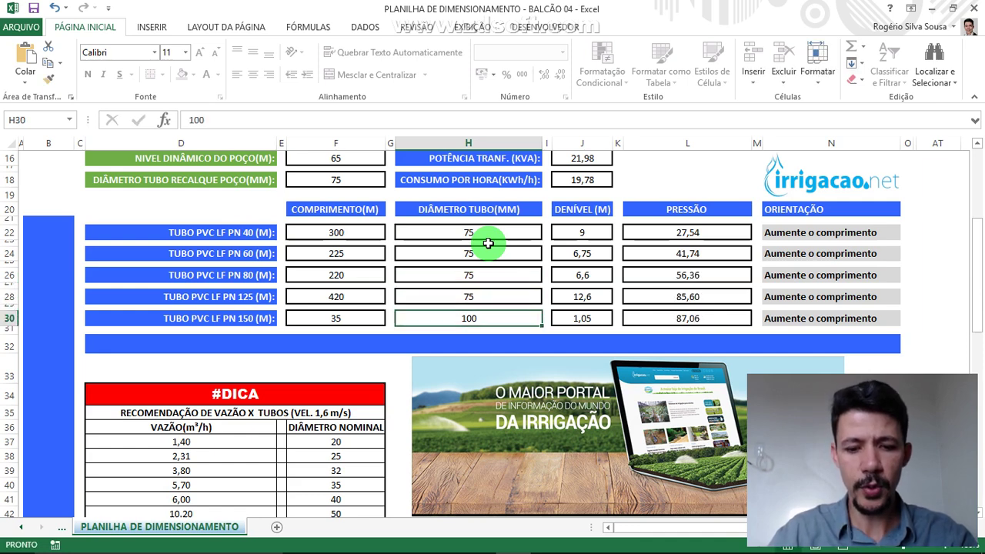
pyautogui.write('75')
pyautogui.press('Return')
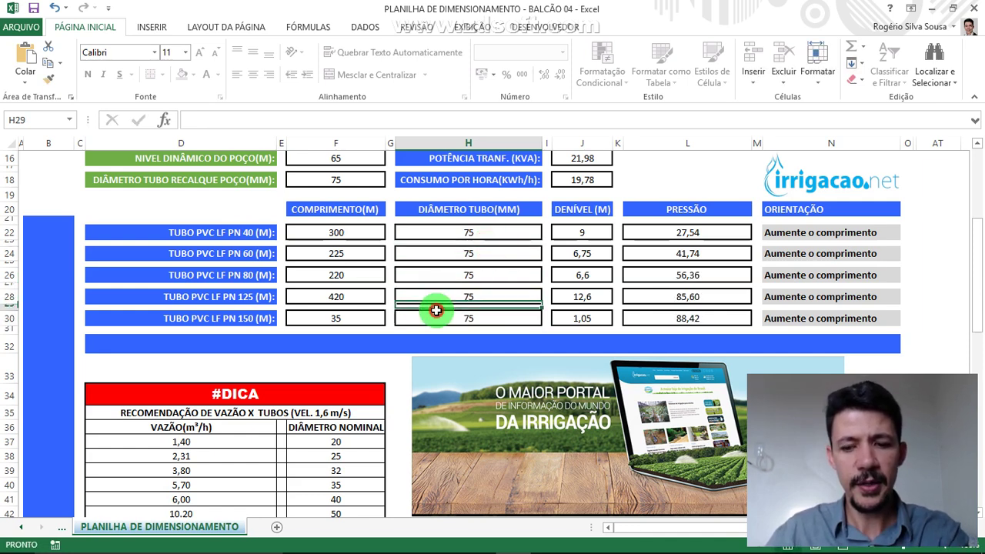
# - Clear the diameter and length of the TUBO PVC LF PN 150 row and check the AMT pressure
pyautogui.click(431, 319)
pyautogui.press('Delete')
pyautogui.click(357, 315)
pyautogui.press('Delete')
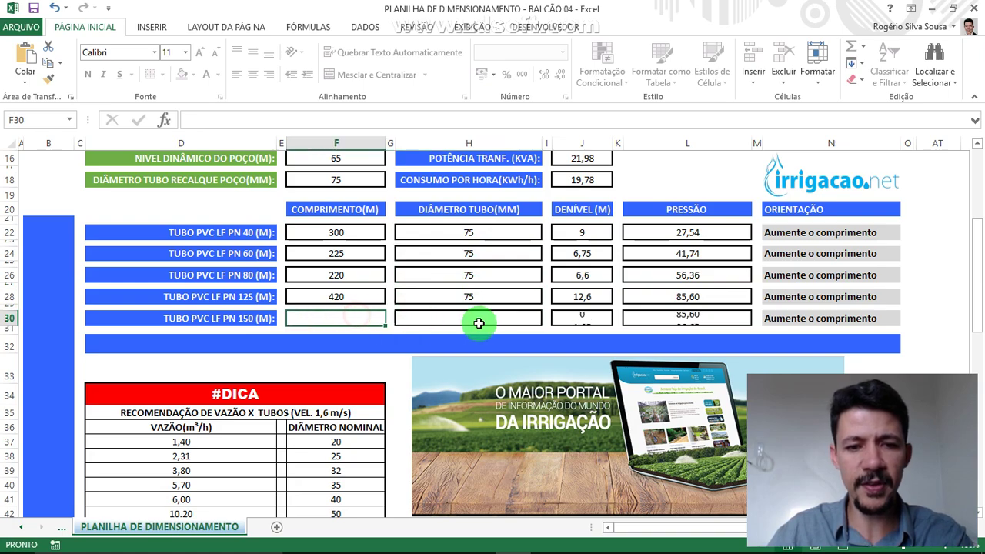
pyautogui.scroll(5, 479, 321)
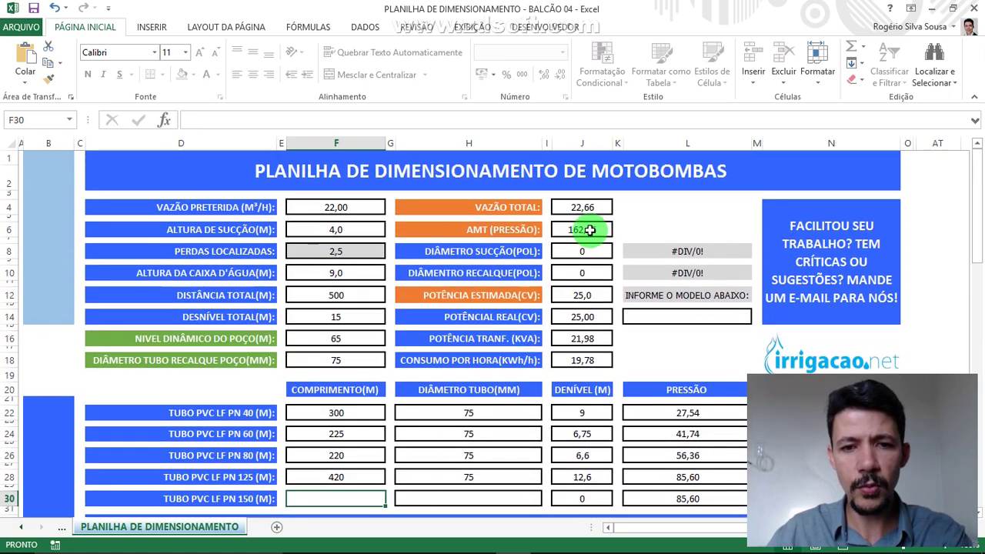
pyautogui.click(583, 230)
# - Check the guidance (ORIENTAÇÃO) for the TUBO PVC LF PN 40 row and set its length to 450 m
pyautogui.scroll(-4, 422, 339)
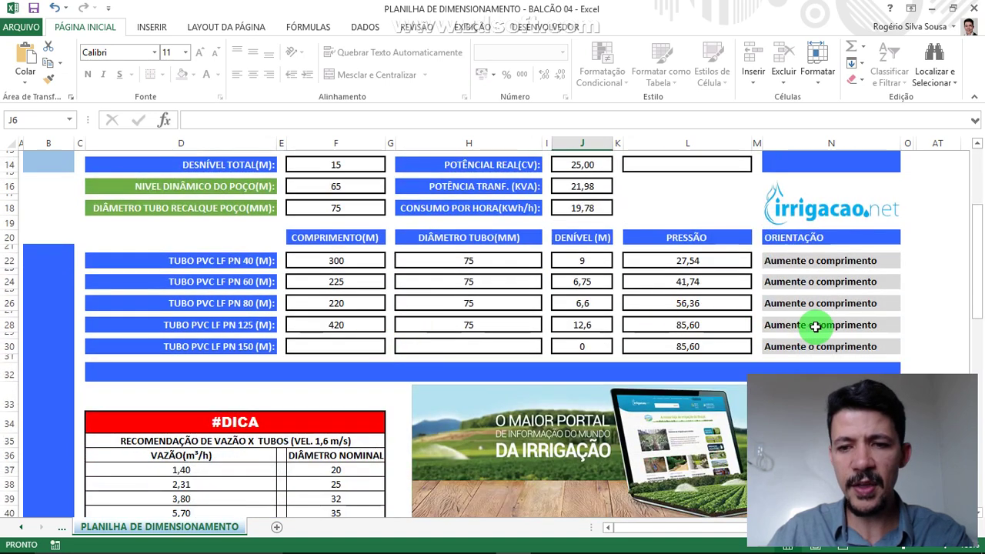
pyautogui.click(359, 264)
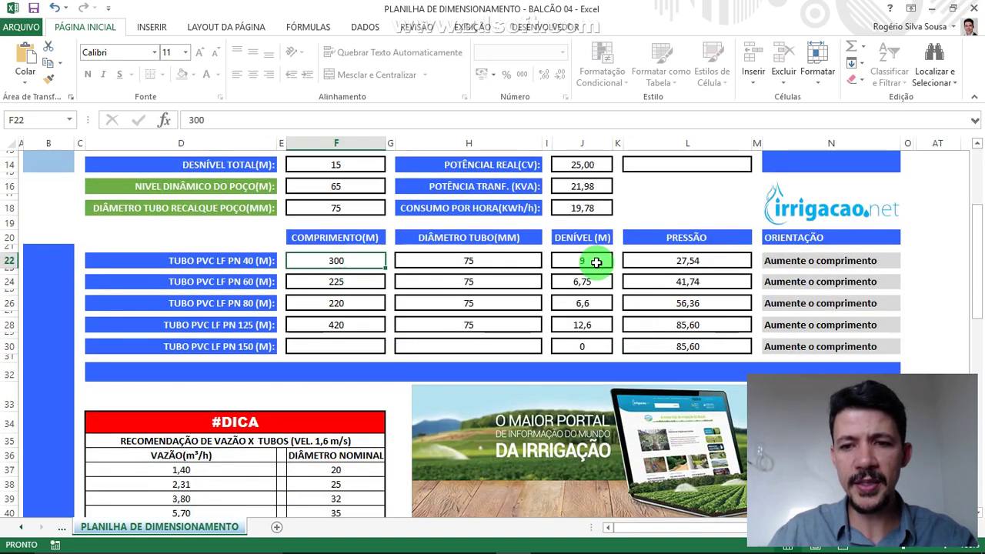
pyautogui.click(789, 260)
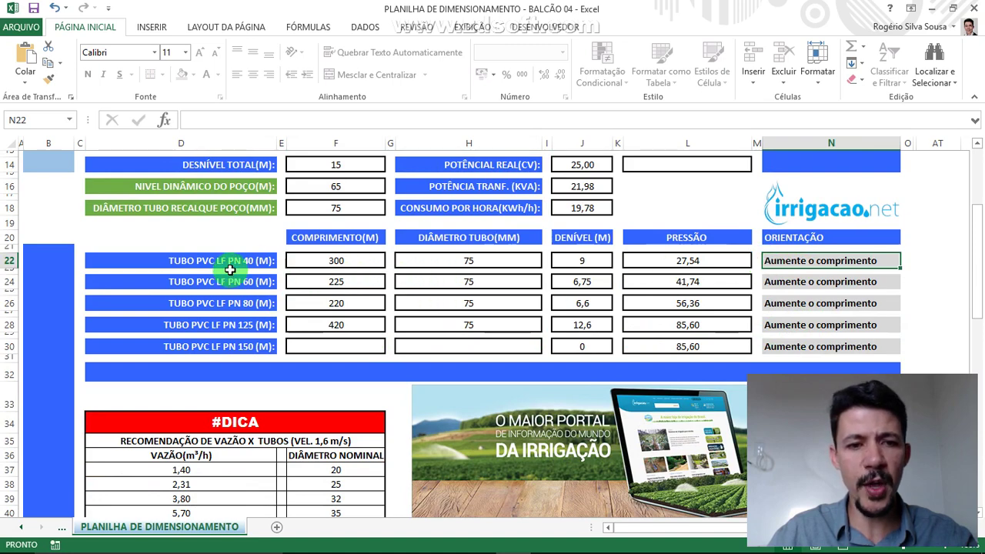
pyautogui.click(408, 260)
pyautogui.click(380, 260)
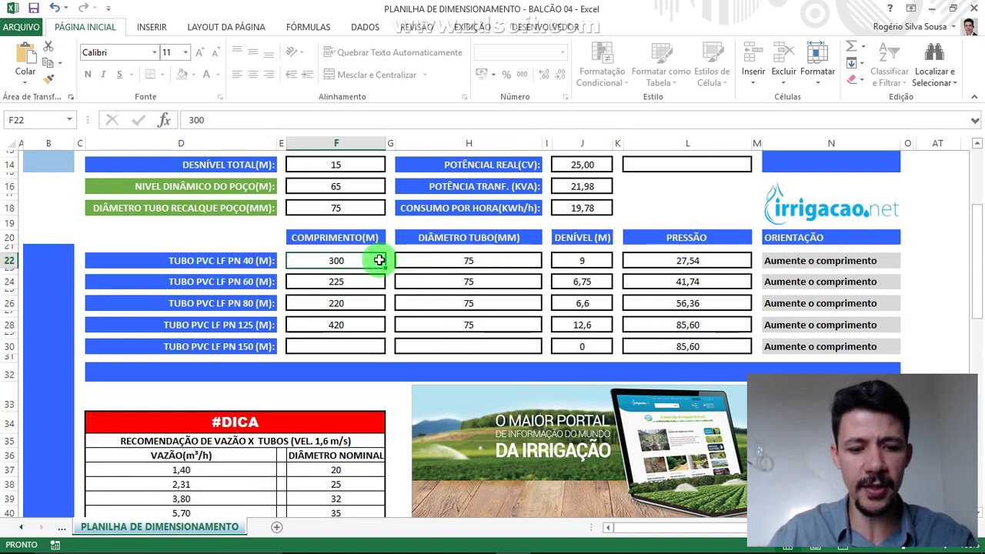
pyautogui.write('450')
pyautogui.press('Return')
pyautogui.click(379, 261)
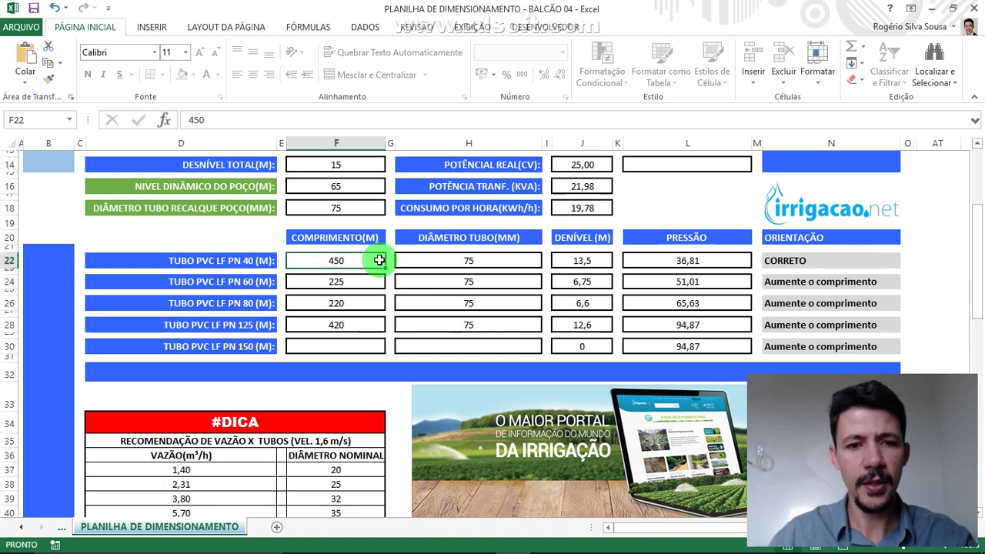
# - Try a 350 m length for the TUBO PVC LF PN 60 row and settle on 300 m
pyautogui.click(378, 280)
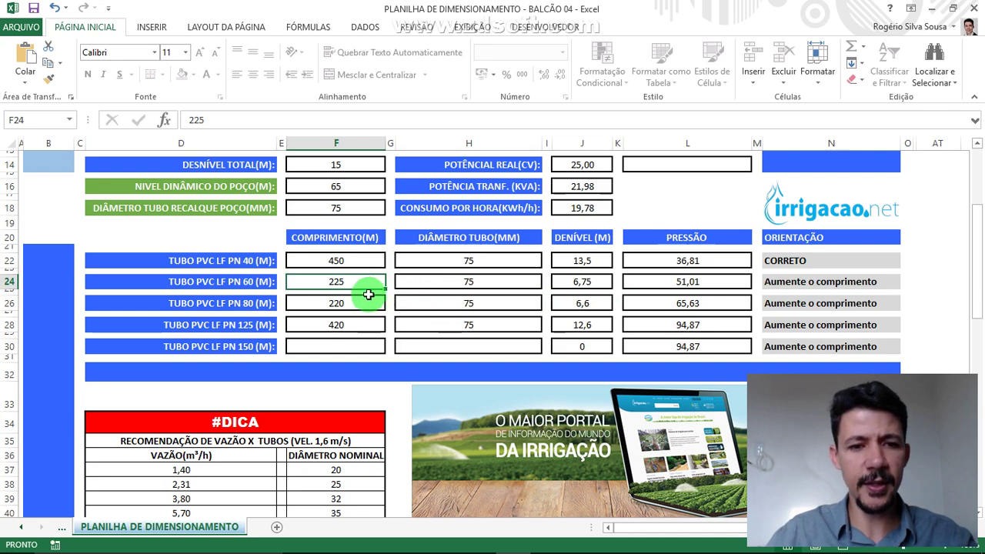
pyautogui.write('350')
pyautogui.press('Return')
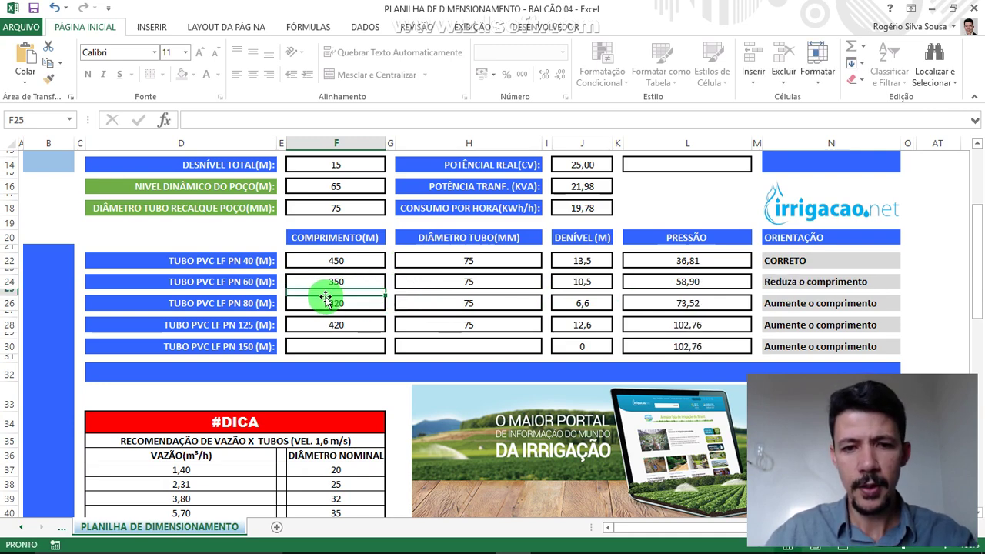
pyautogui.click(327, 282)
pyautogui.write('300')
pyautogui.press('Return')
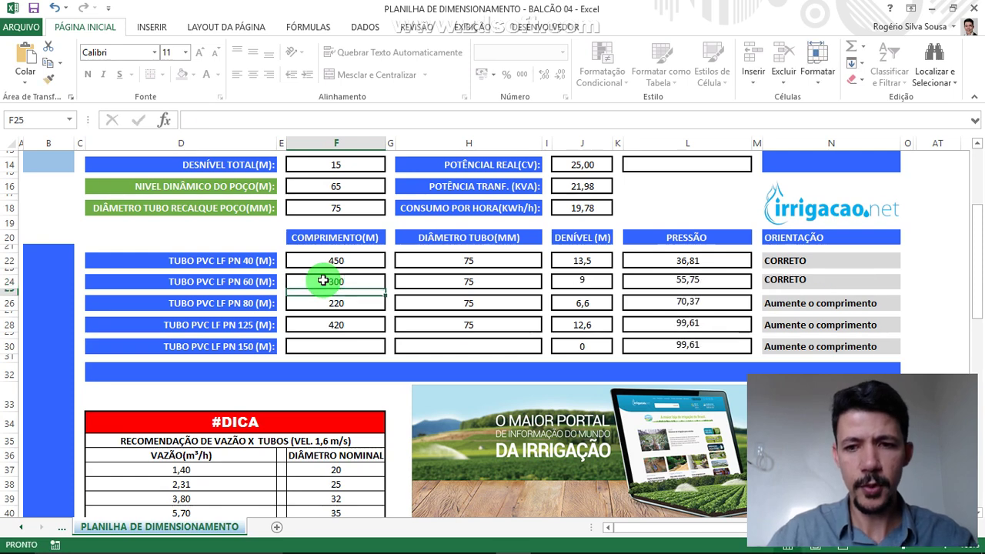
# - Try a 300 m length for the TUBO PVC LF PN 80 row
pyautogui.click(362, 303)
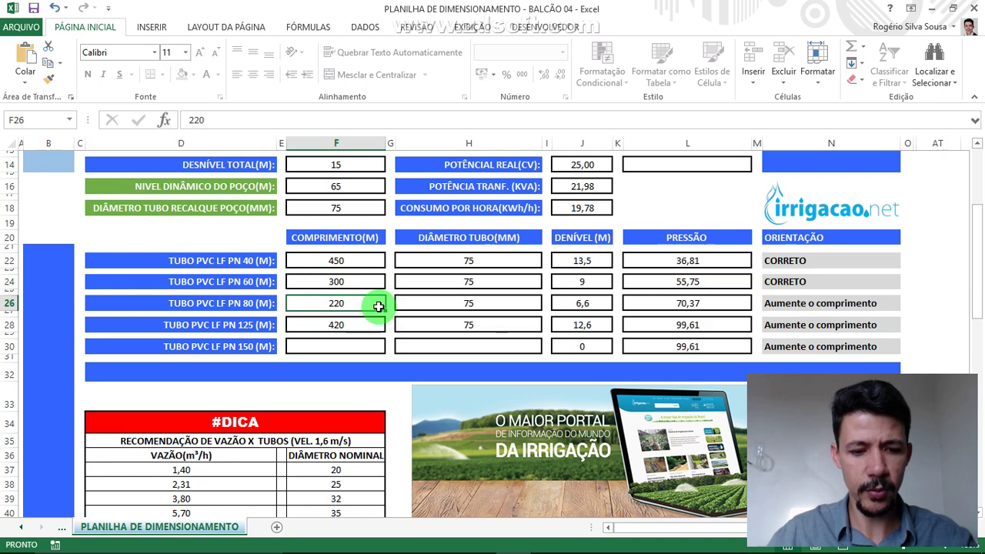
pyautogui.write('300')
pyautogui.press('Return')
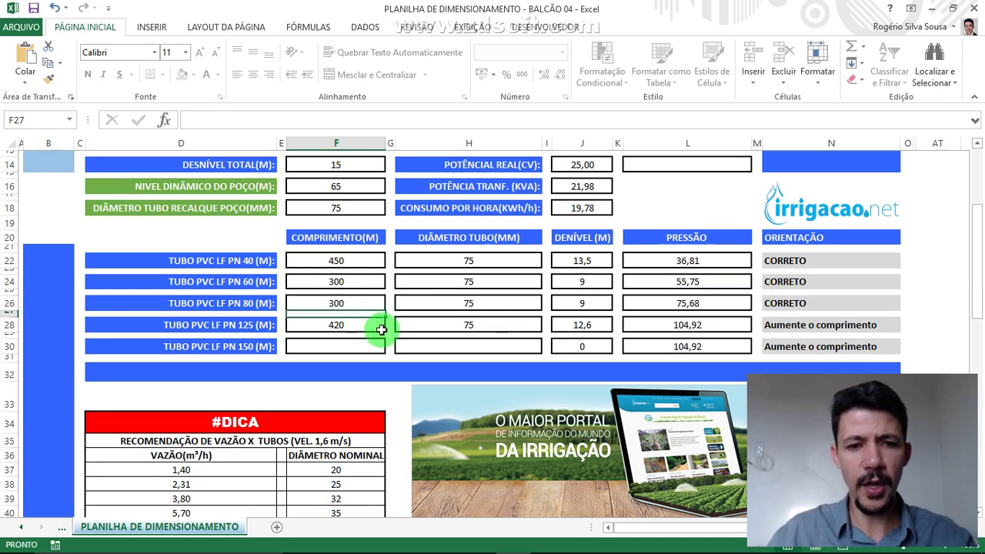
# - Clear the lengths of the TUBO PVC LF PN 80 and PN 125 rows
pyautogui.click(377, 326)
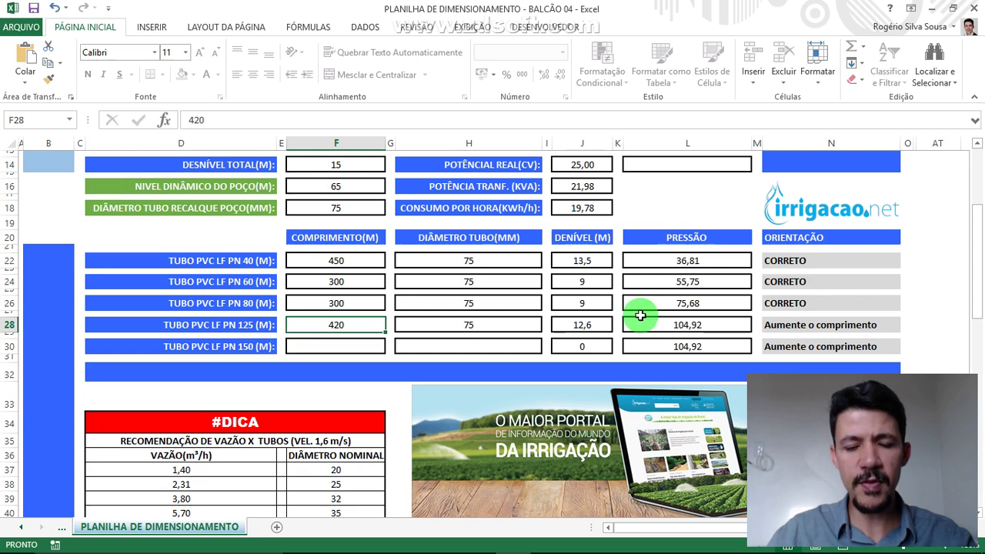
pyautogui.click(356, 305)
pyautogui.press('Delete')
pyautogui.click(362, 323)
pyautogui.press('Delete')
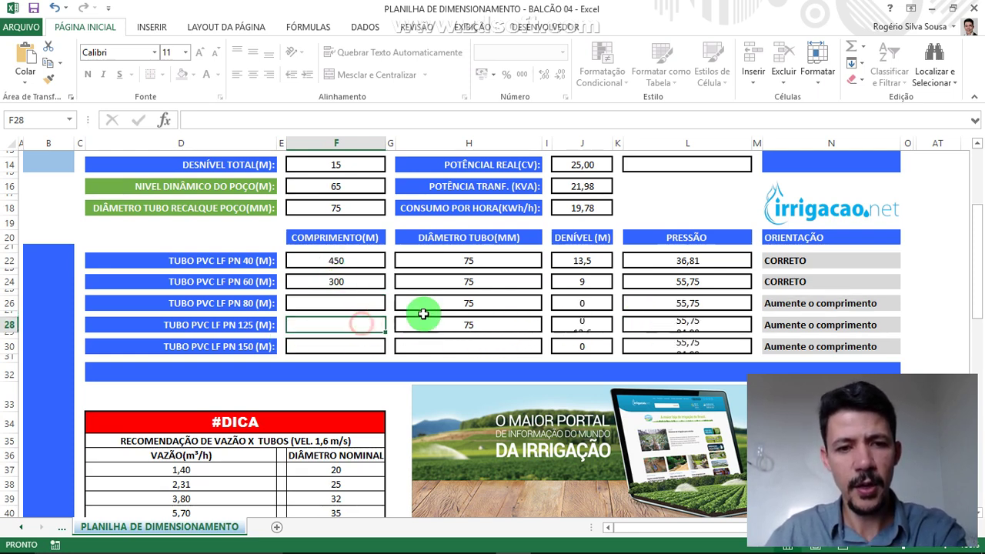
# - Clear the pipe diameters of the TUBO PVC LF PN 80 and PN 125 rows
pyautogui.click(469, 303)
pyautogui.press('Delete')
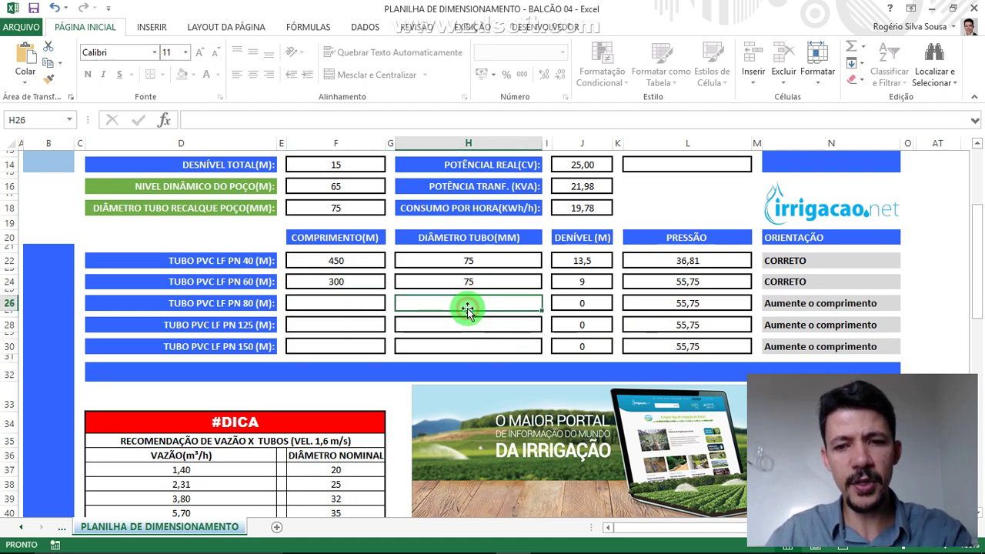
# - Compare the PN 40 and PN 60 pipe lengths with the DISTÂNCIA TOTAL and set the TUBO PVC LF PN 60 length to 50 m
pyautogui.scroll(3, 468, 308)
pyautogui.click(336, 247)
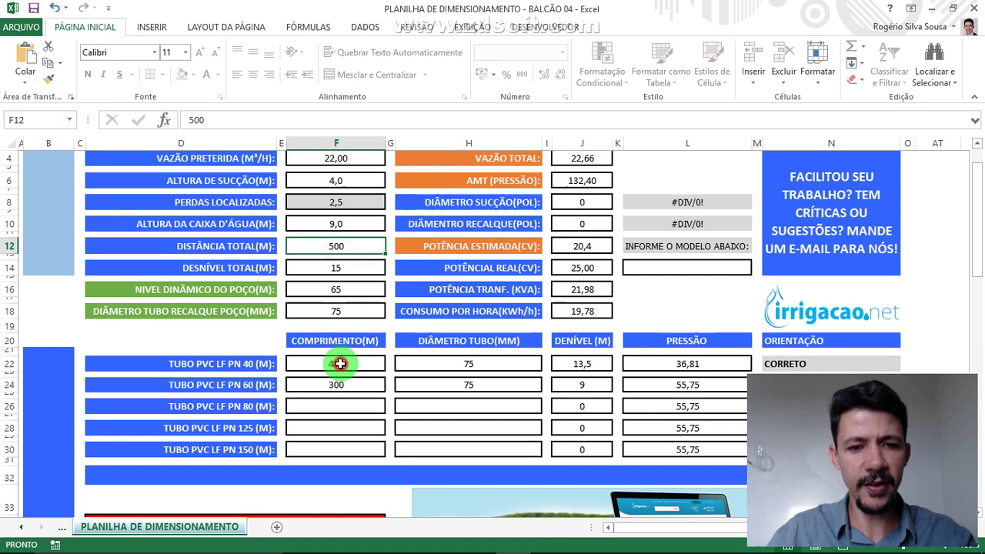
pyautogui.moveTo(337, 367); pyautogui.dragTo(344, 390)
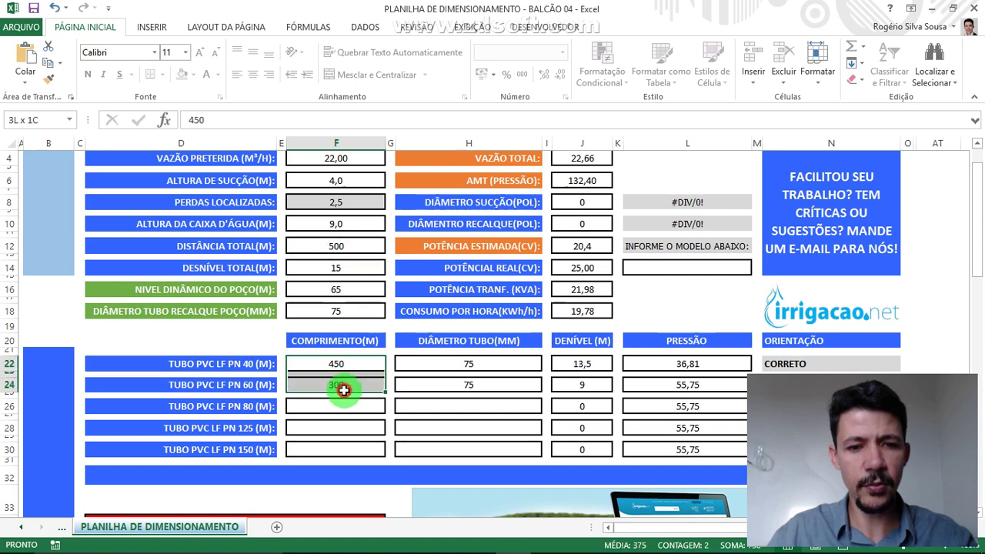
pyautogui.click(336, 247)
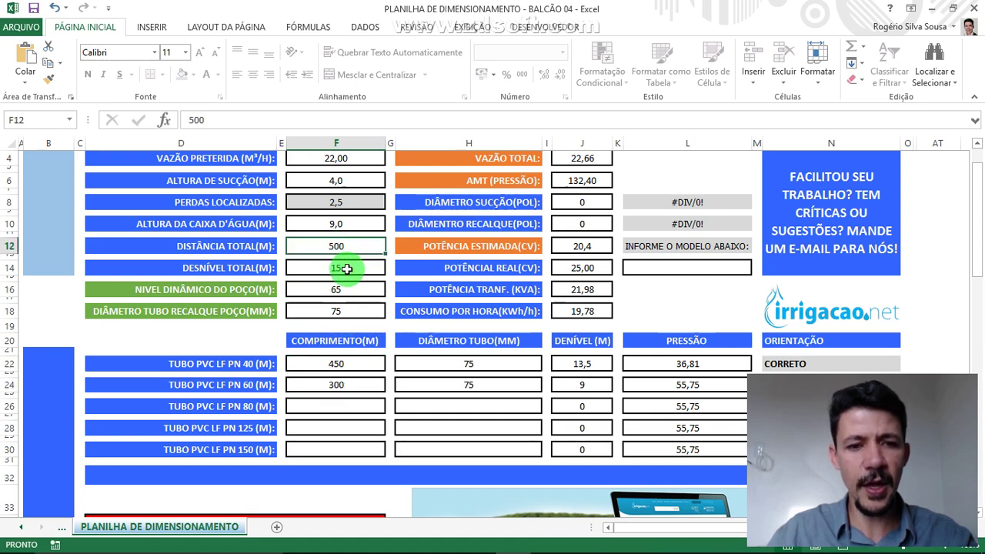
pyautogui.click(352, 362)
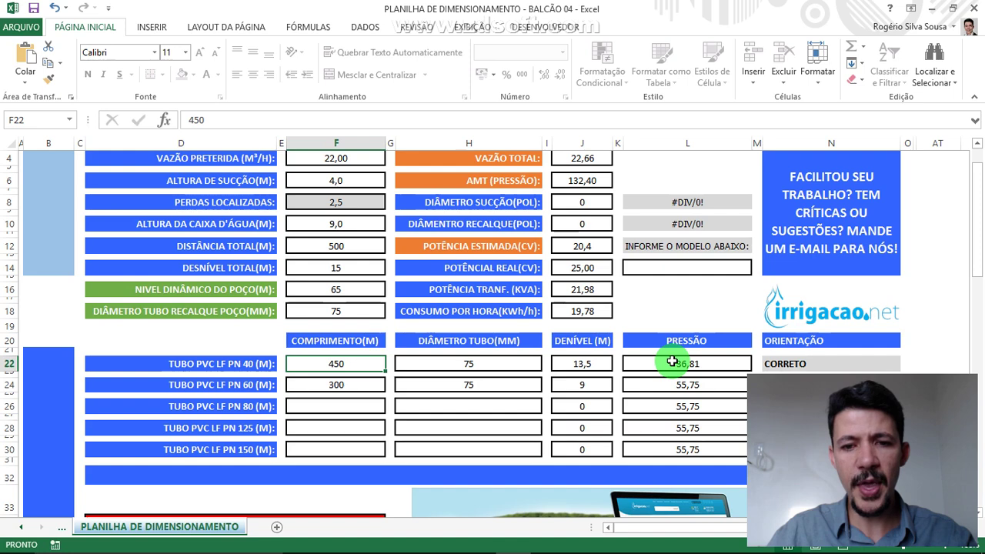
pyautogui.click(329, 389)
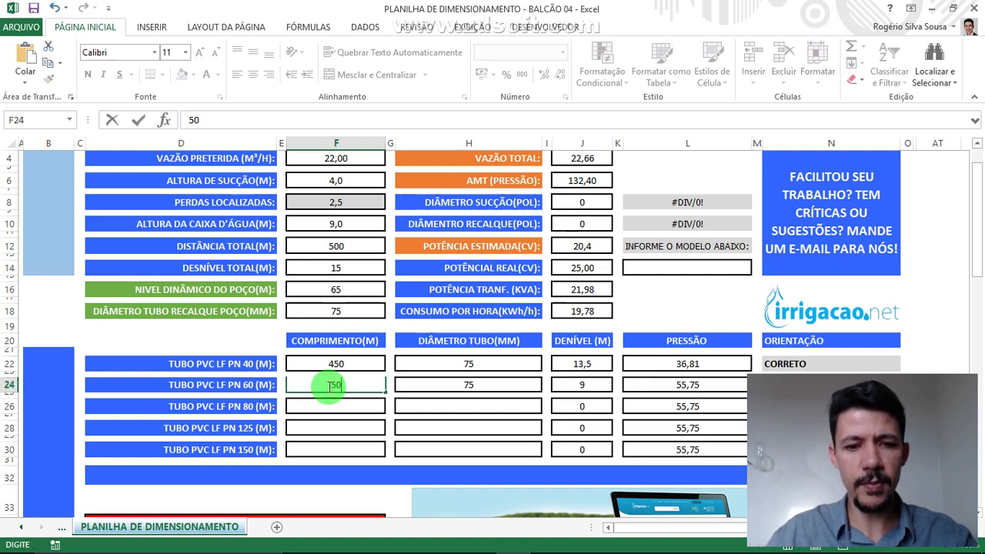
pyautogui.press('BackSpace')
pyautogui.press('BackSpace')
pyautogui.press('BackSpace')
pyautogui.write('50')
pyautogui.press('Return')
pyautogui.click(331, 383)
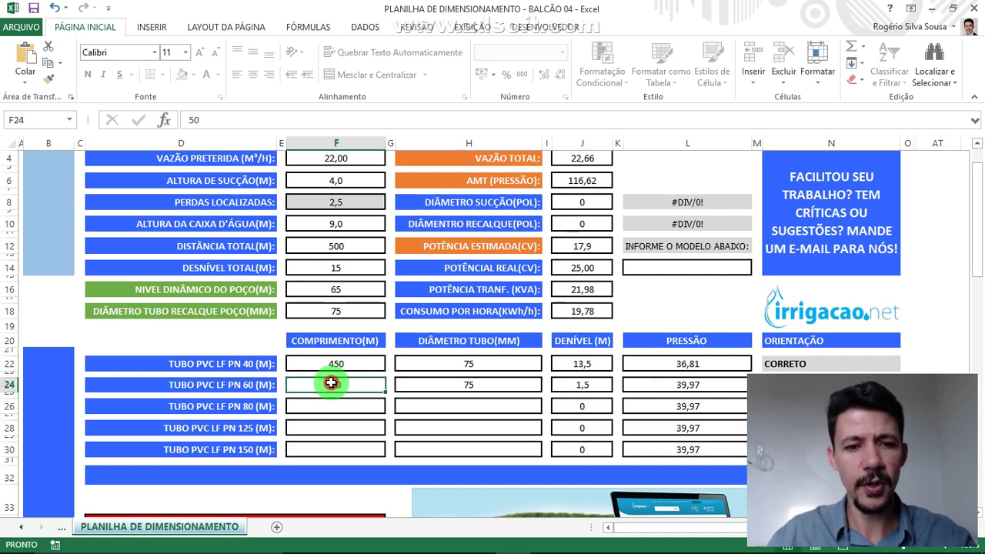
# - Check the lengths and diameters of the PN 40 and PN 60 pipes against the total distance and total level difference
pyautogui.click(352, 248)
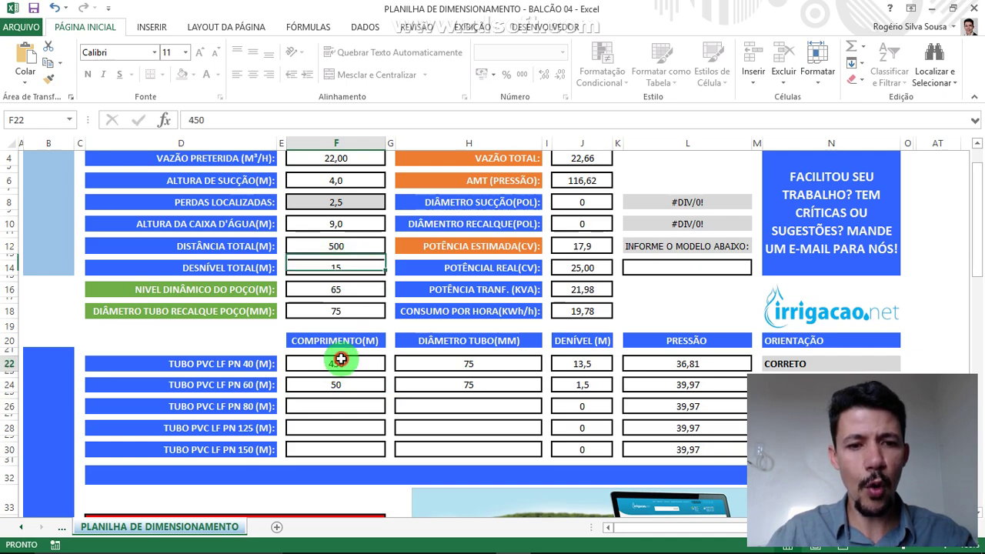
pyautogui.click(345, 425)
pyautogui.click(308, 248)
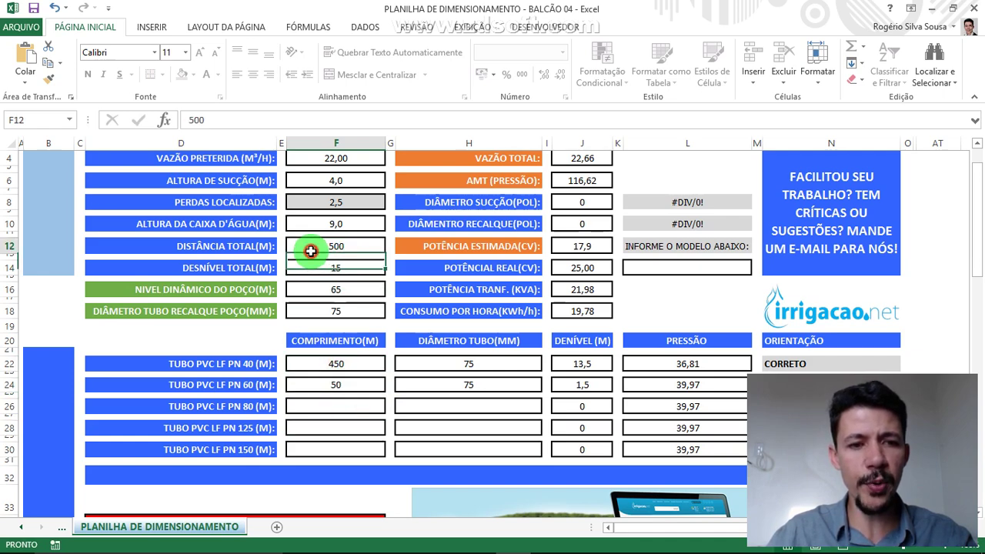
pyautogui.click(355, 362)
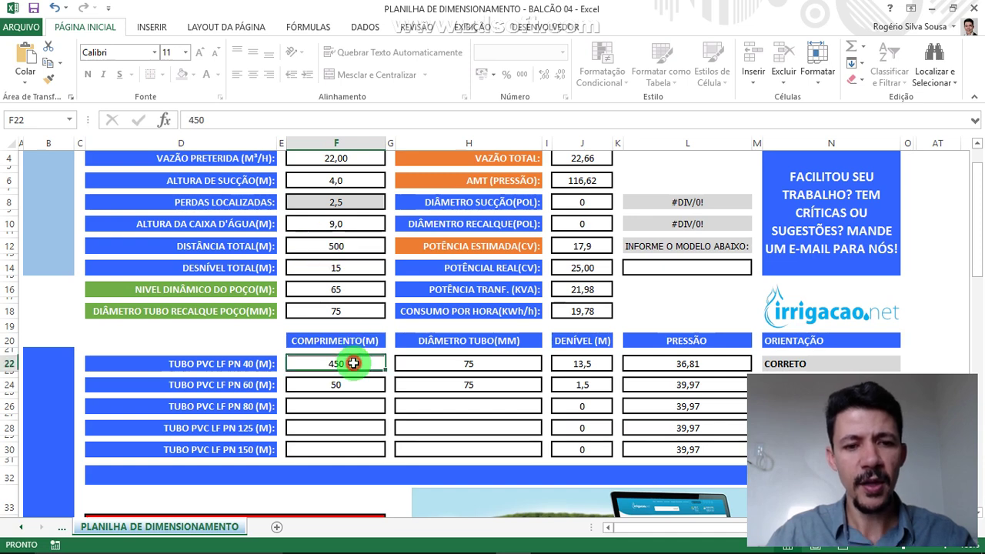
pyautogui.click(357, 385)
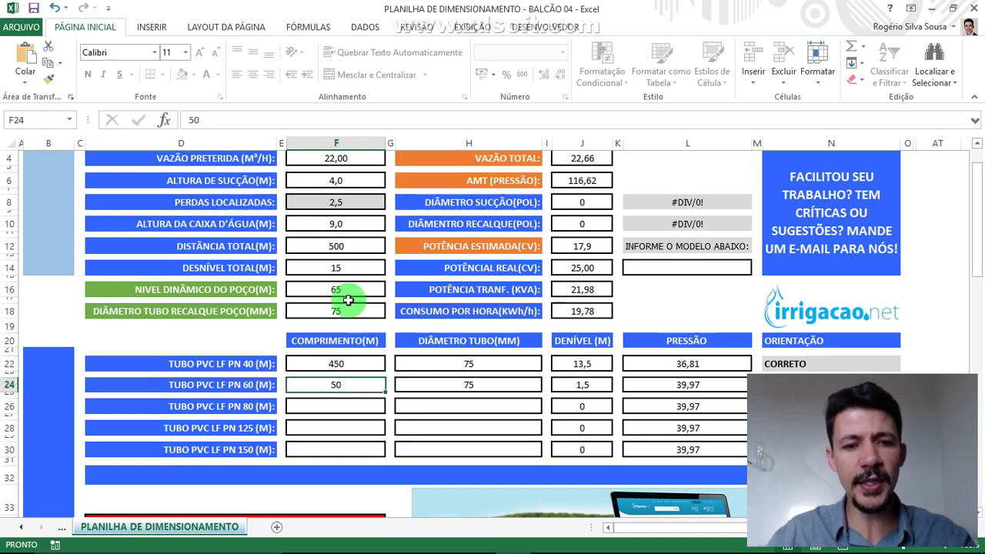
pyautogui.click(348, 250)
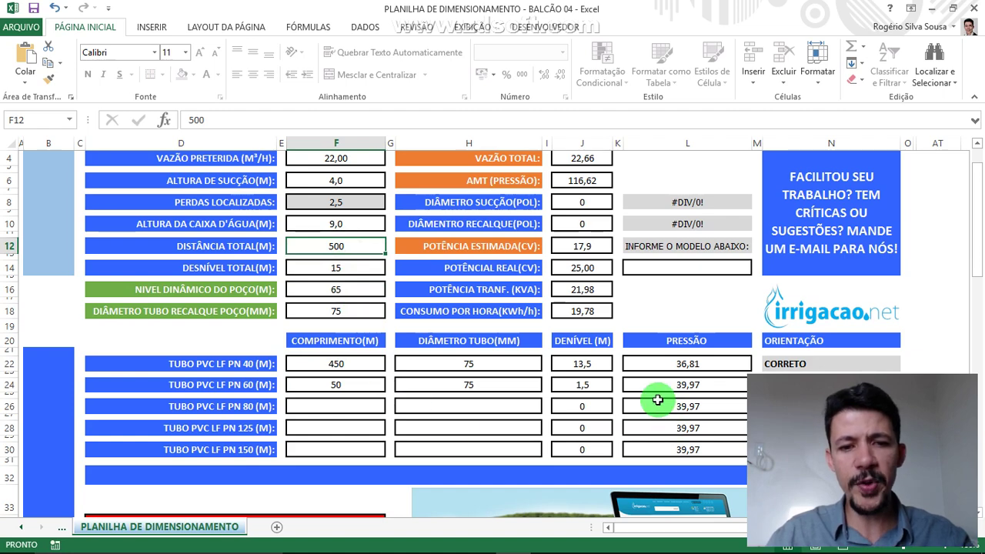
pyautogui.click(336, 367)
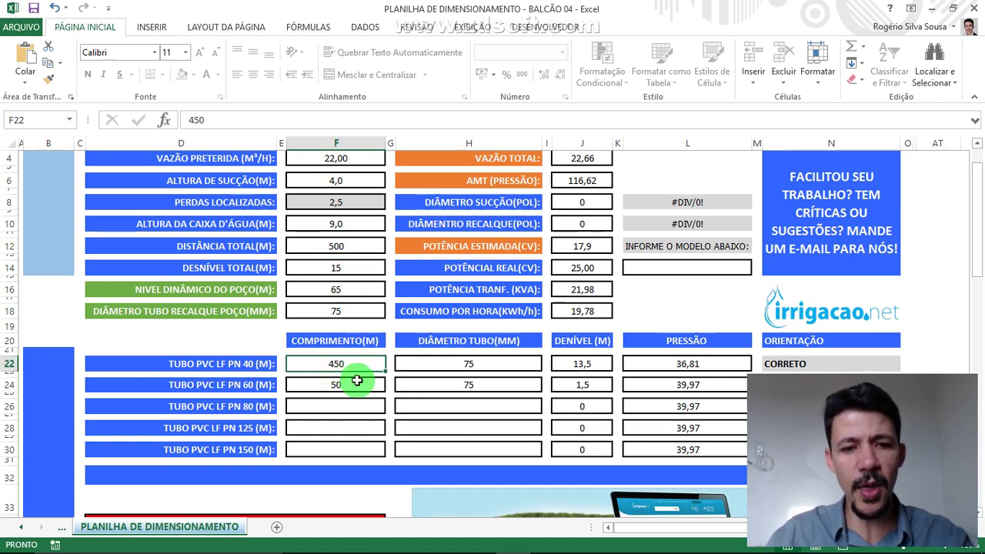
pyautogui.click(471, 365)
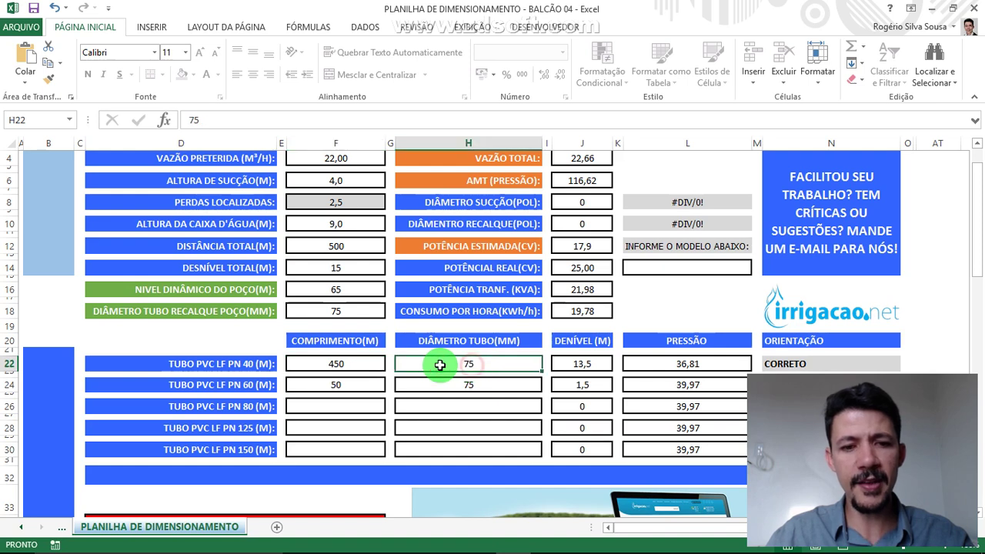
pyautogui.click(267, 365)
pyautogui.click(358, 385)
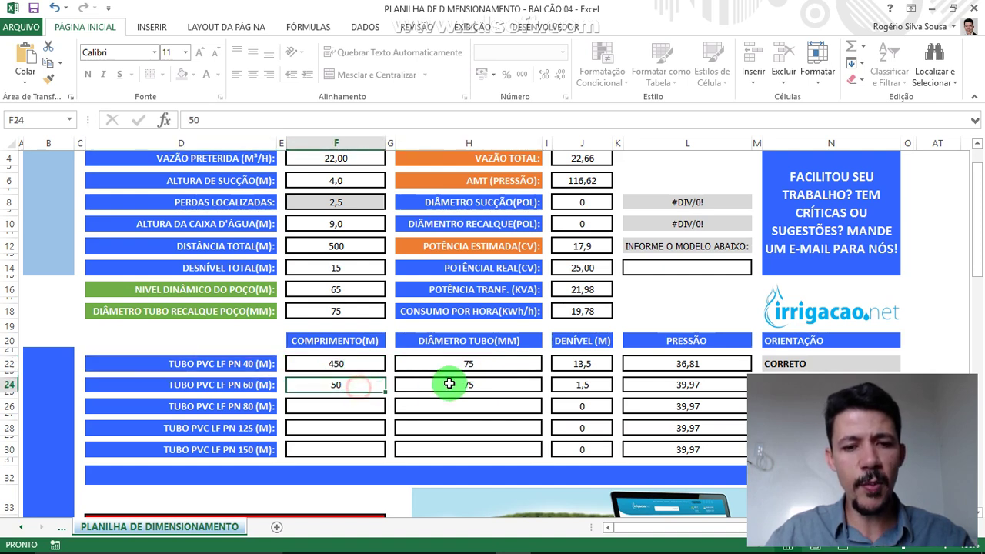
pyautogui.click(448, 383)
pyautogui.click(338, 383)
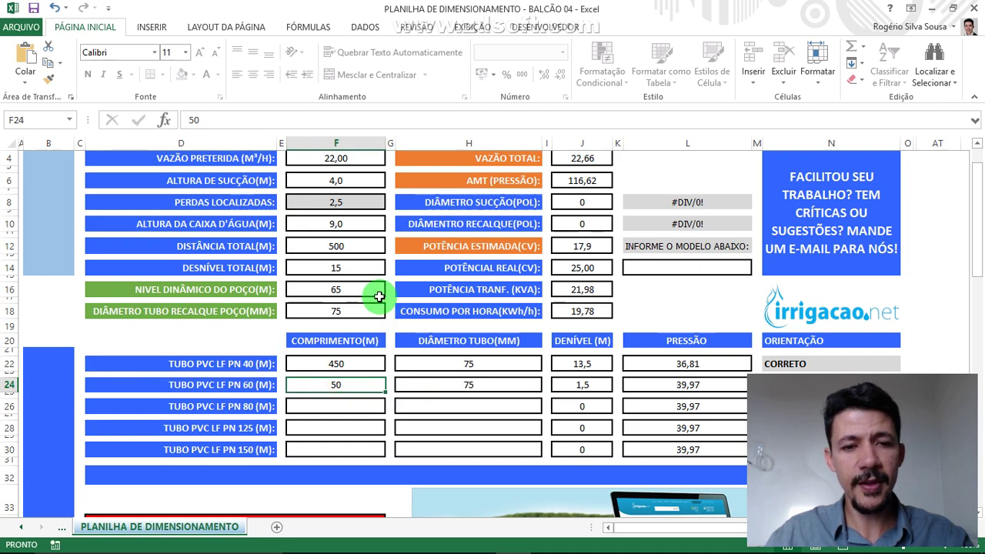
pyautogui.click(355, 272)
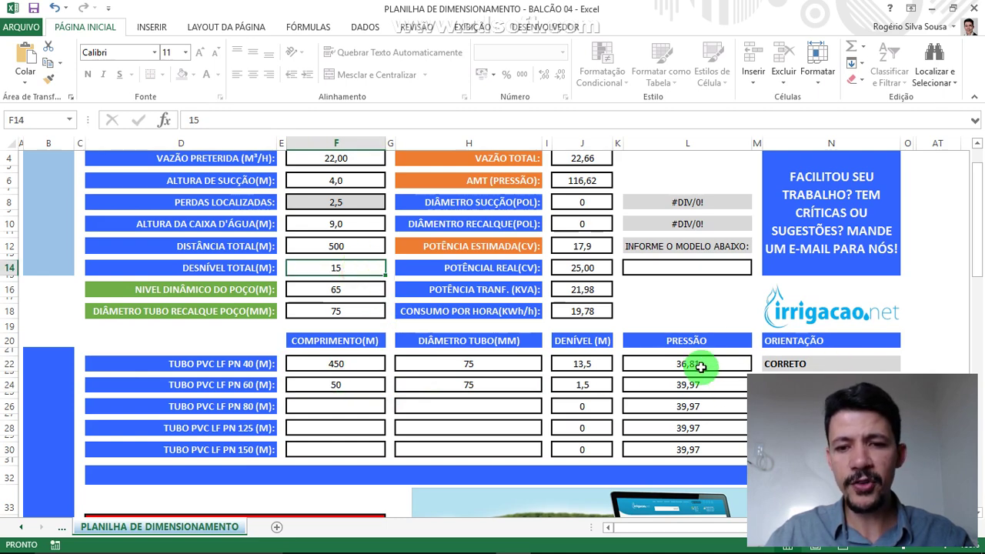
# - Review the well pipe diameter, AMT, VAZÃO TOTAL and POTÊNCIA ESTIMADA, and set the POTÊNCIAL REAL to 20 CV
pyautogui.scroll(1, 696, 373)
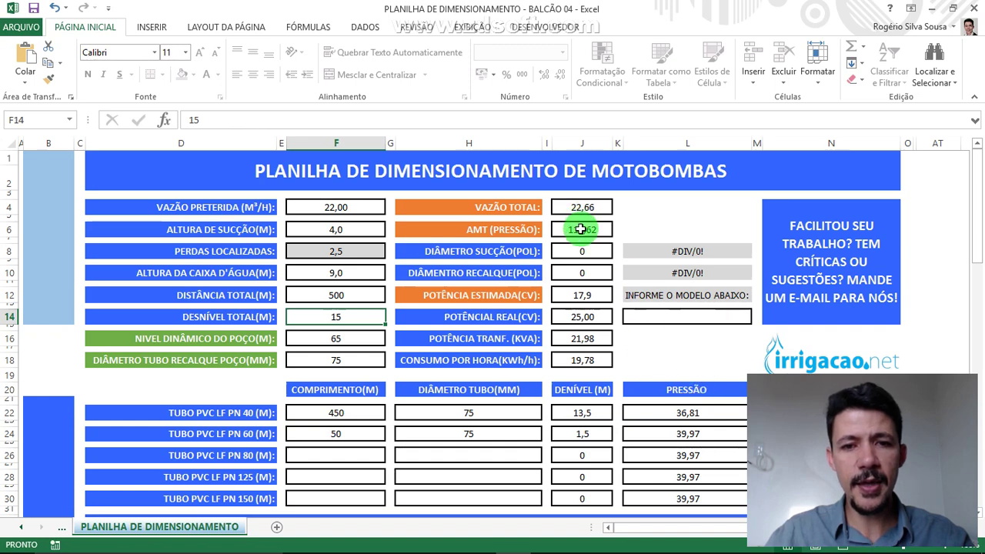
pyautogui.click(339, 361)
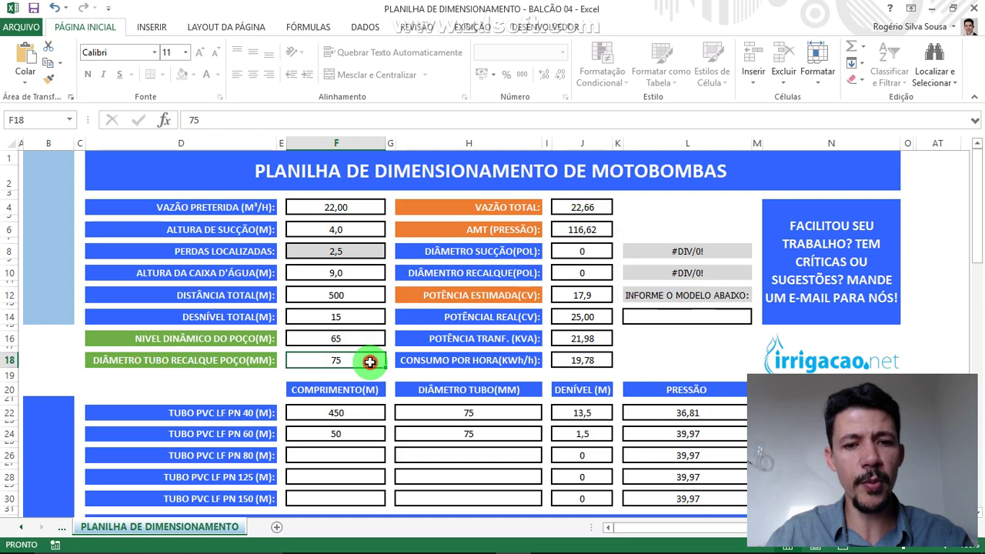
pyautogui.click(584, 232)
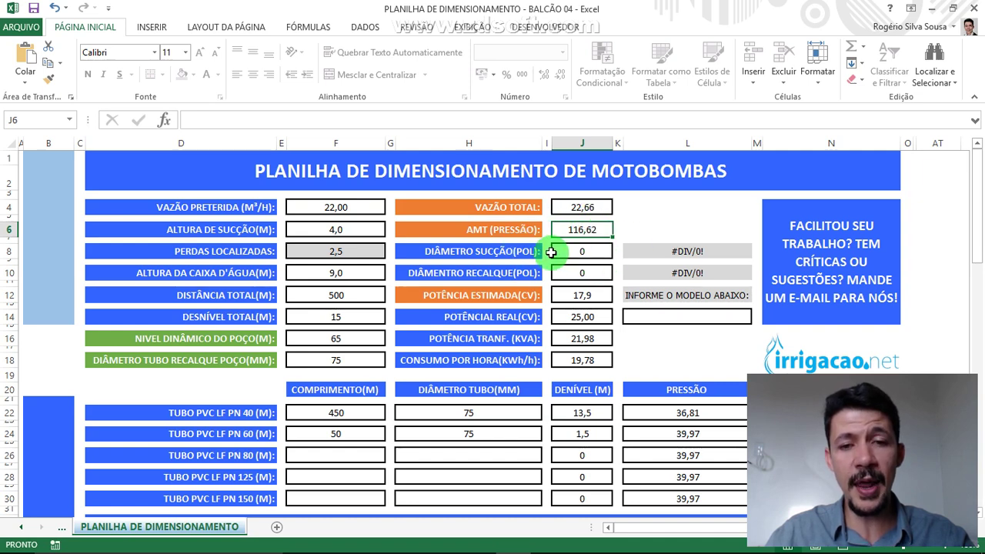
pyautogui.click(576, 209)
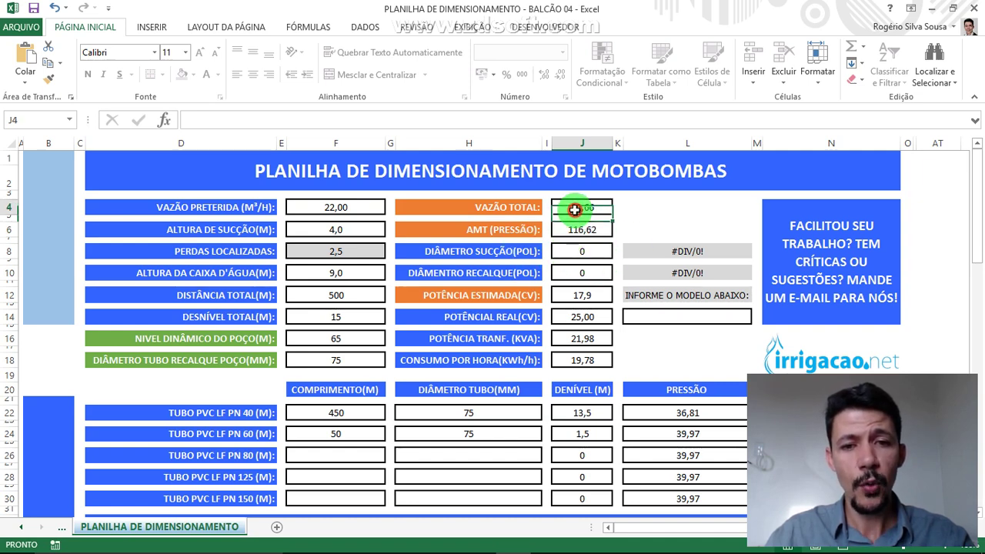
pyautogui.click(582, 297)
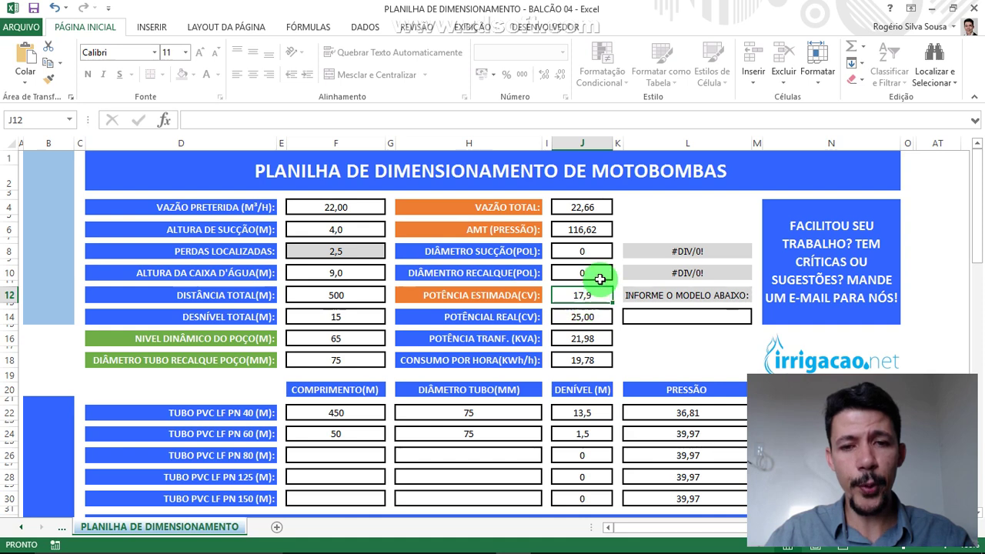
pyautogui.click(583, 318)
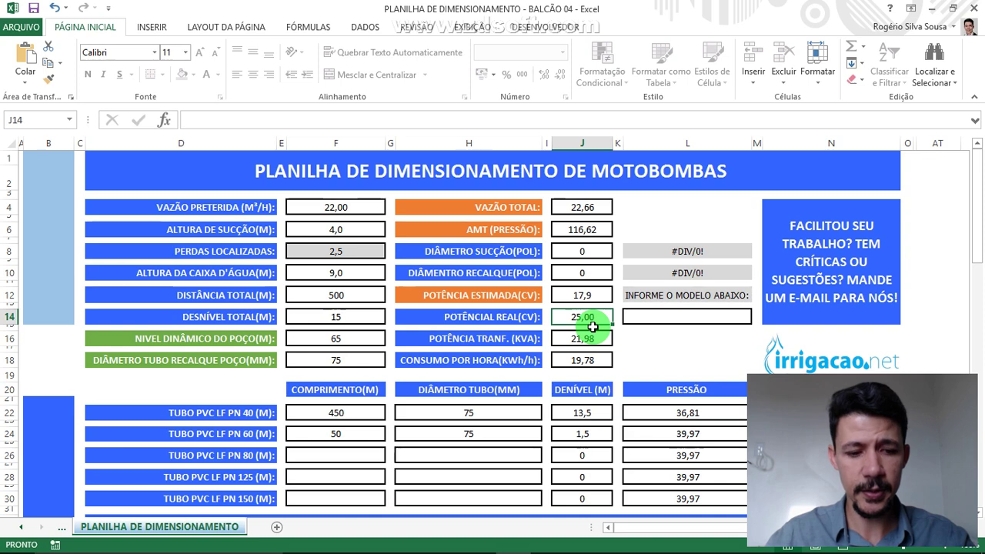
pyautogui.write('20')
pyautogui.press('Return')
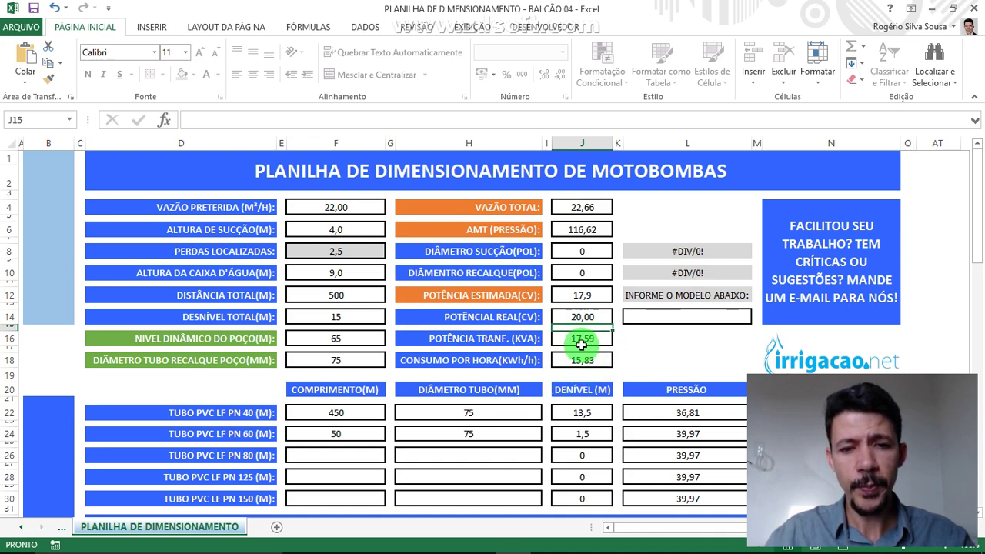
pyautogui.click(583, 341)
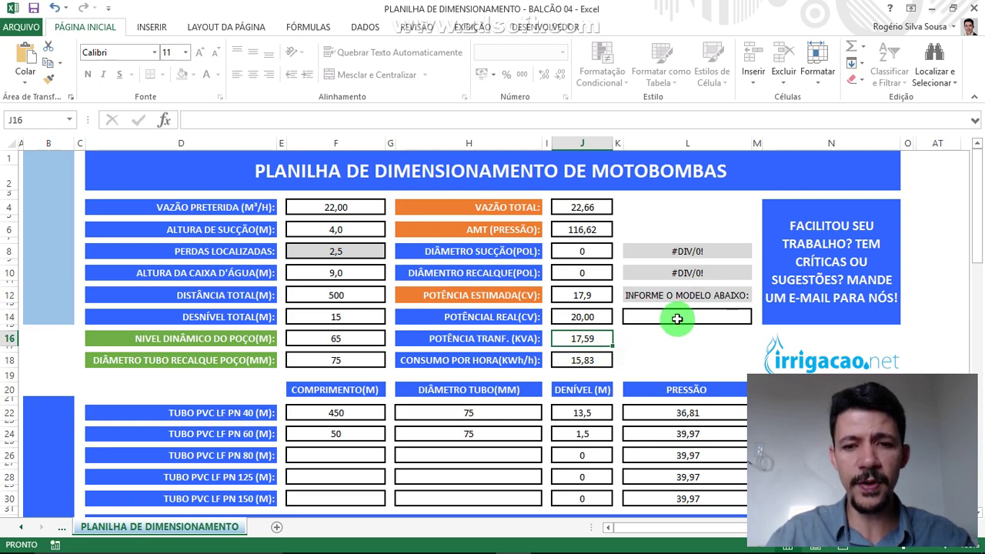
# - Examine the DÚVIDAS contact block with the website, e-mail and WhatsApp entries below the pipe tables
pyautogui.scroll(-3, 662, 331)
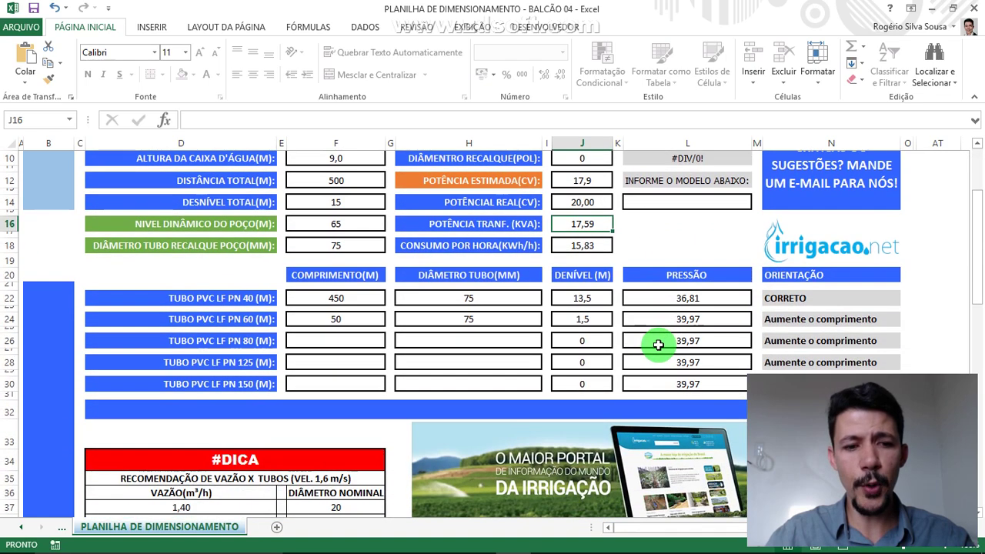
pyautogui.scroll(-5, 658, 344)
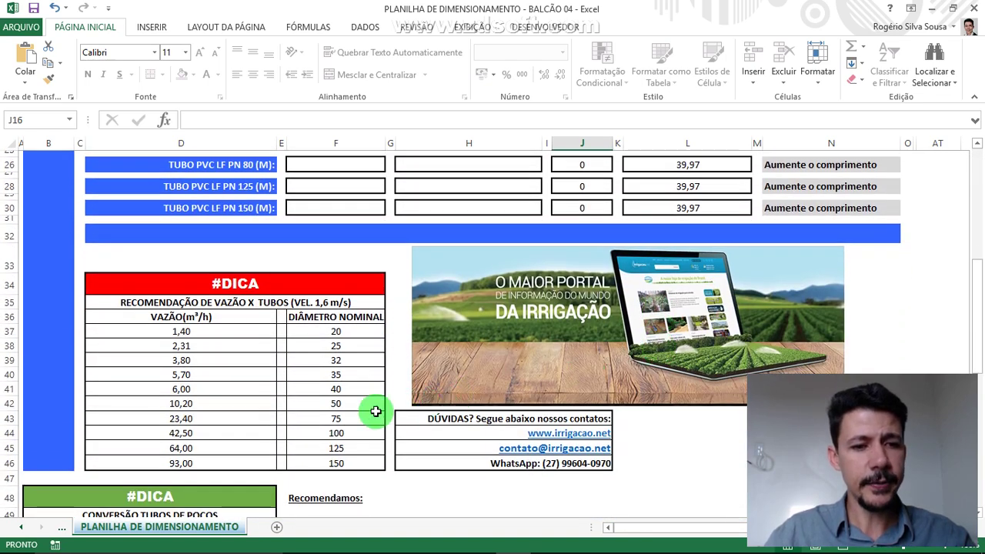
pyautogui.scroll(-3, 458, 359)
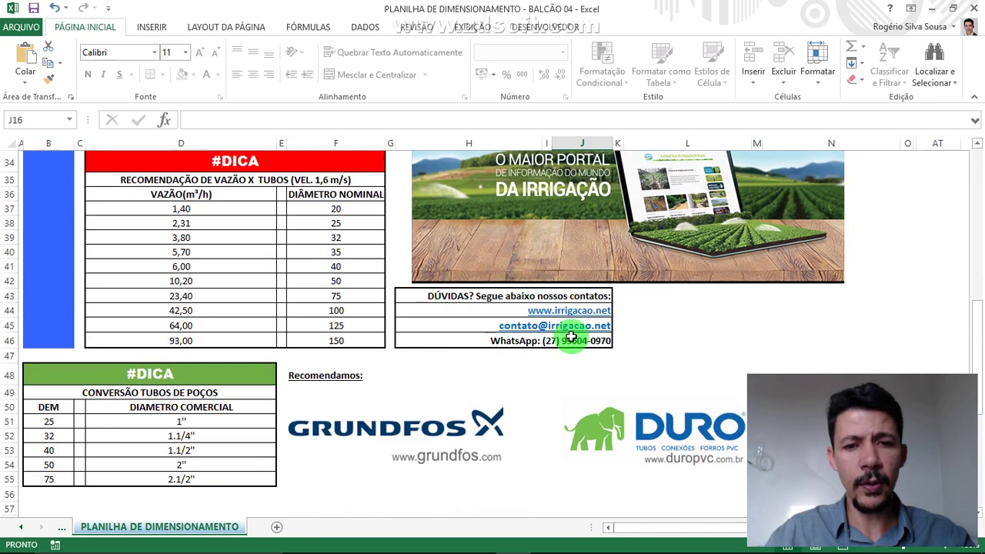
pyautogui.click(602, 297)
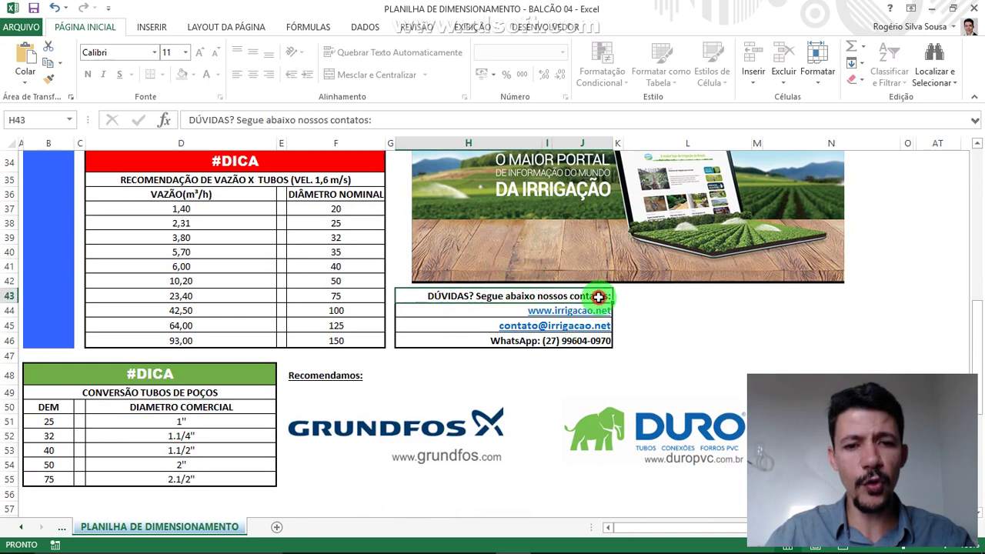
pyautogui.click(475, 314)
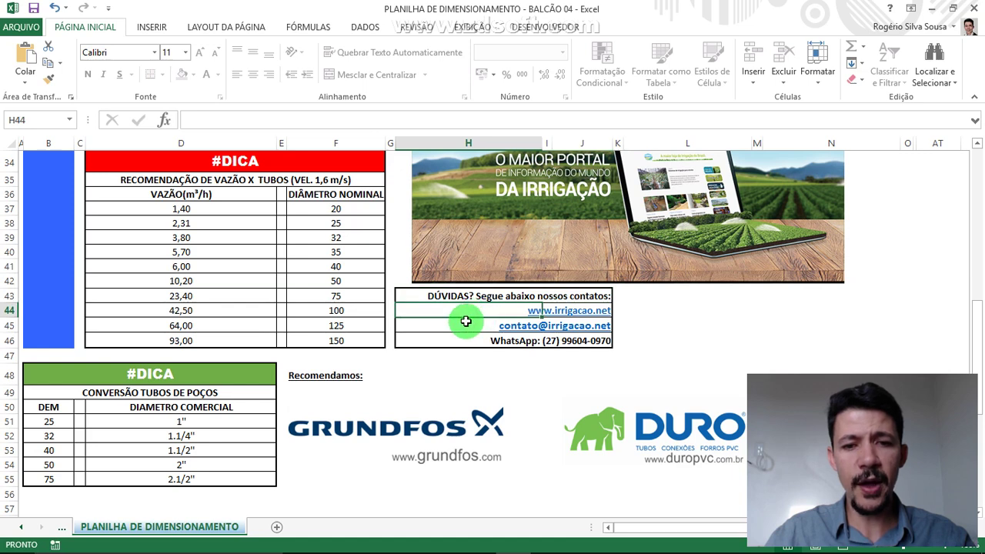
pyautogui.click(465, 326)
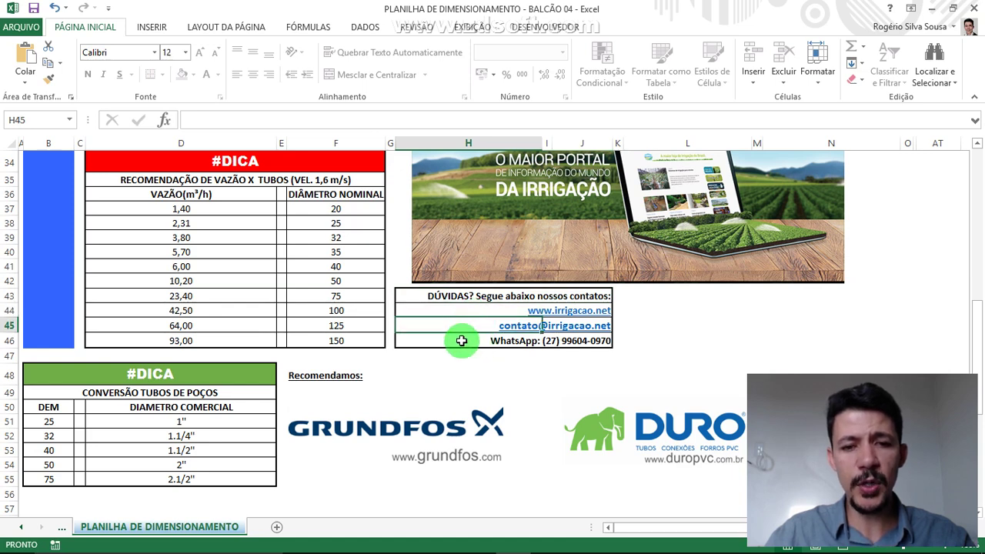
pyautogui.click(458, 340)
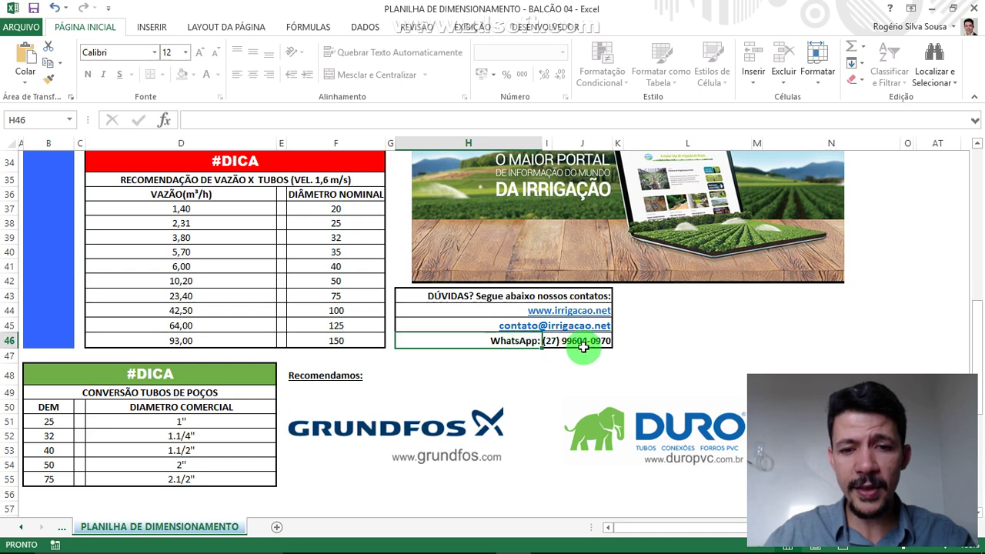
pyautogui.click(648, 345)
pyautogui.click(640, 325)
pyautogui.scroll(9, 633, 366)
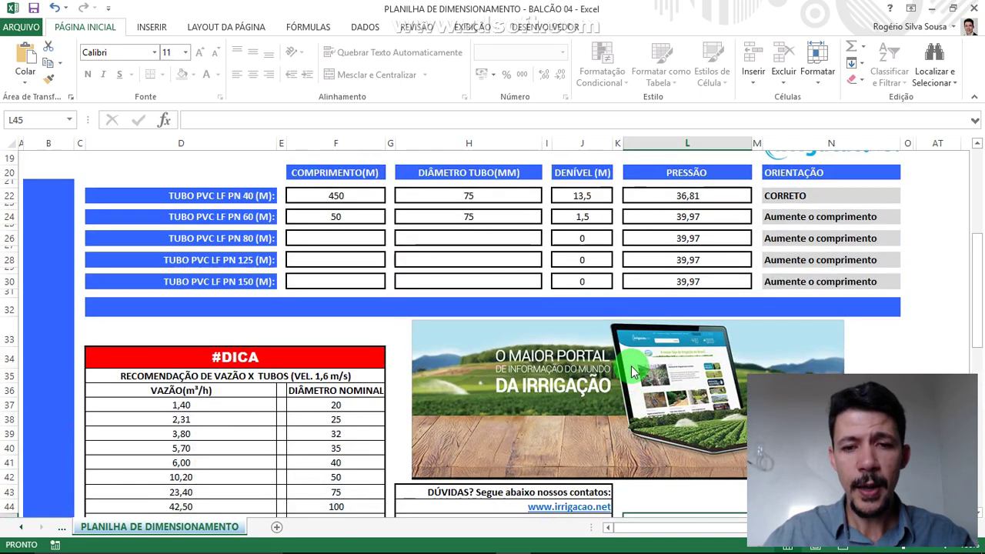
pyautogui.scroll(3, 643, 385)
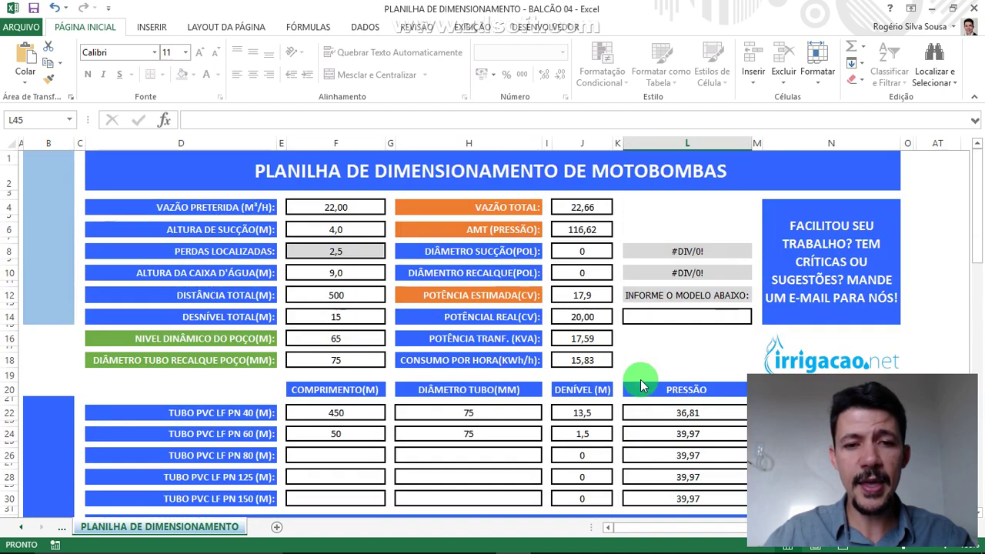
pyautogui.click(675, 217)
pyautogui.click(665, 204)
pyautogui.scroll(-8, 570, 319)
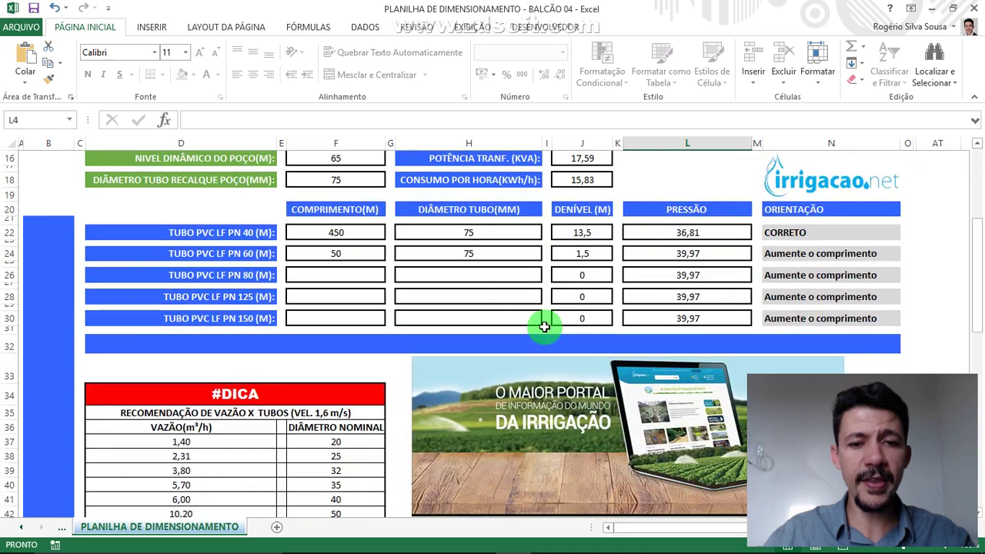
# - Look over the contact entries below the pipe tables and the completed input and result fields of the motor pump sizing sheet
pyautogui.scroll(-1, 554, 354)
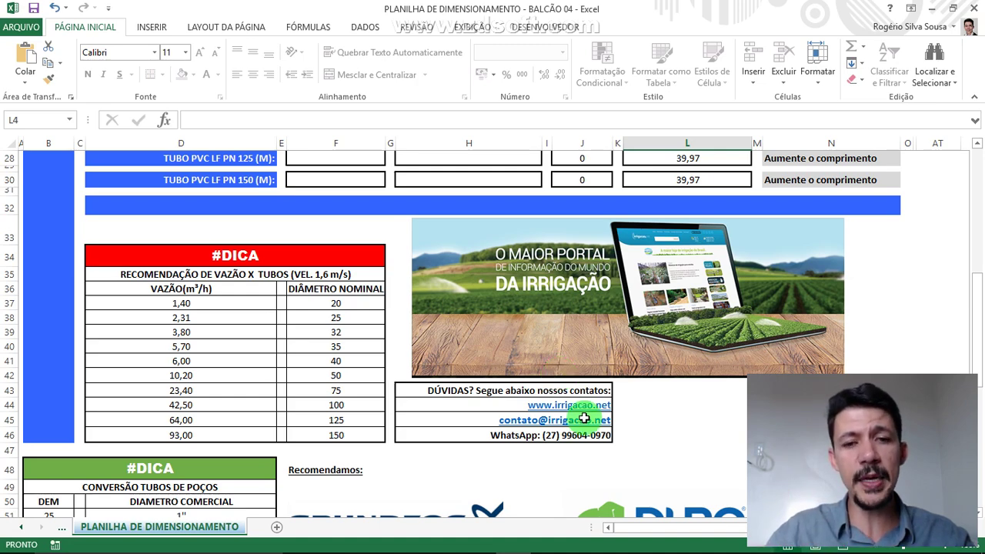
pyautogui.scroll(6, 559, 385)
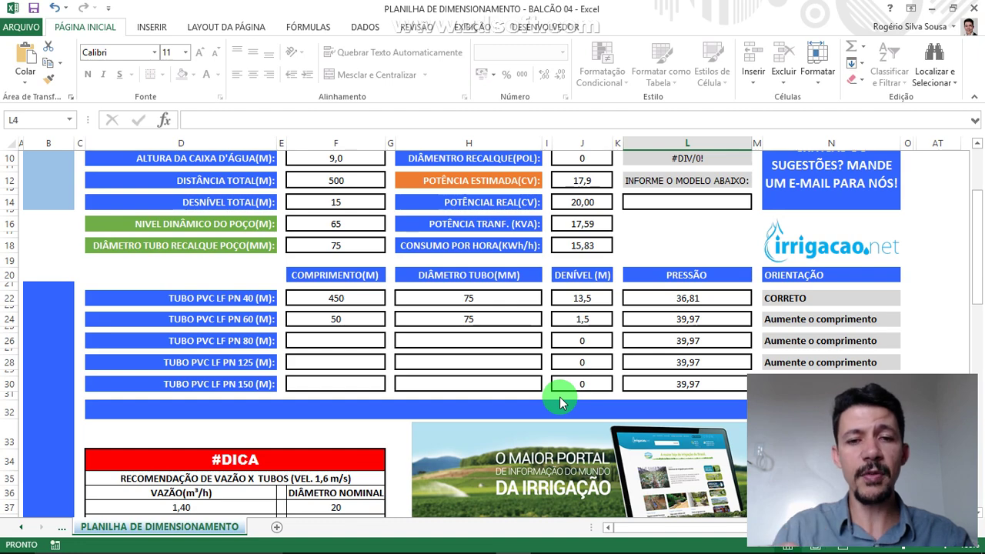
pyautogui.scroll(3, 692, 377)
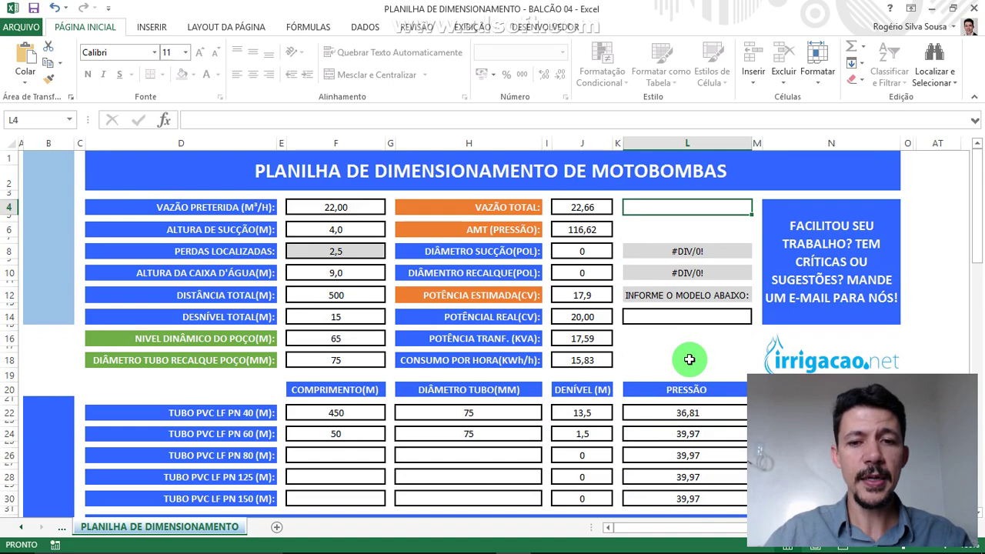
pyautogui.click(708, 339)
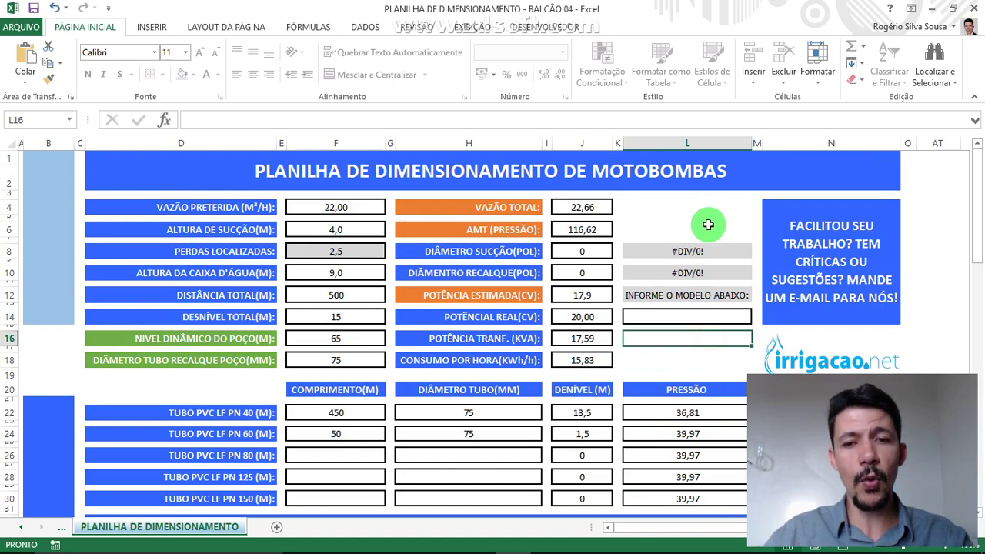
pyautogui.click(706, 226)
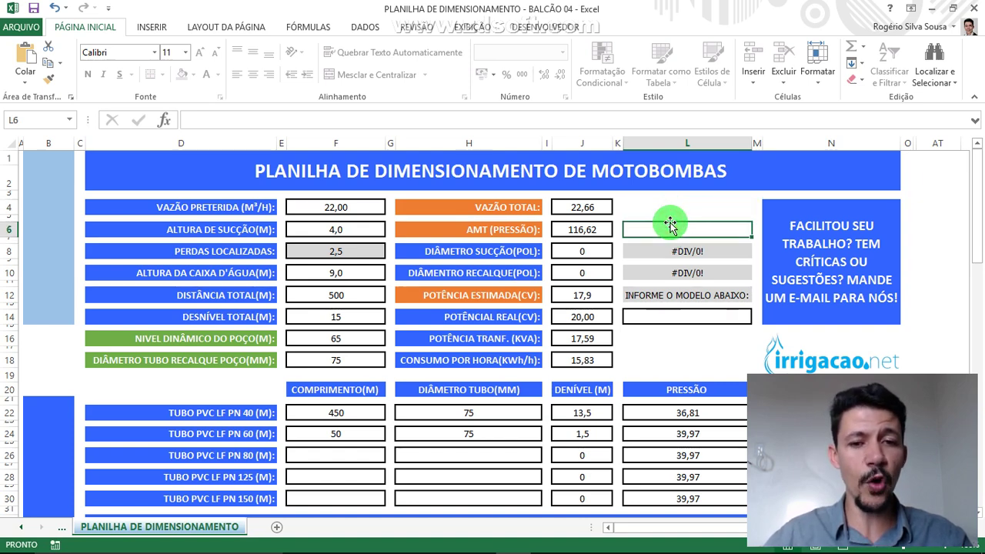
pyautogui.click(678, 207)
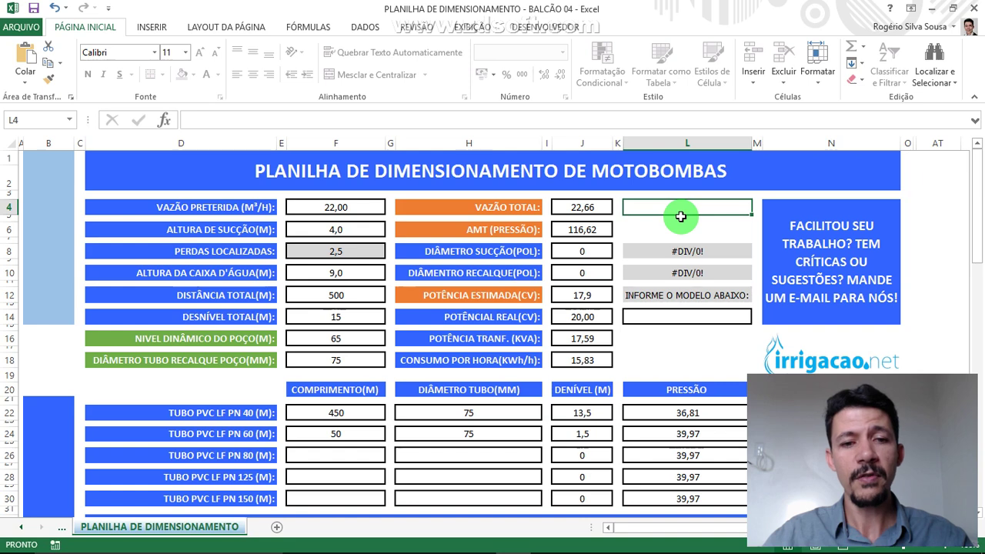
pyautogui.click(683, 227)
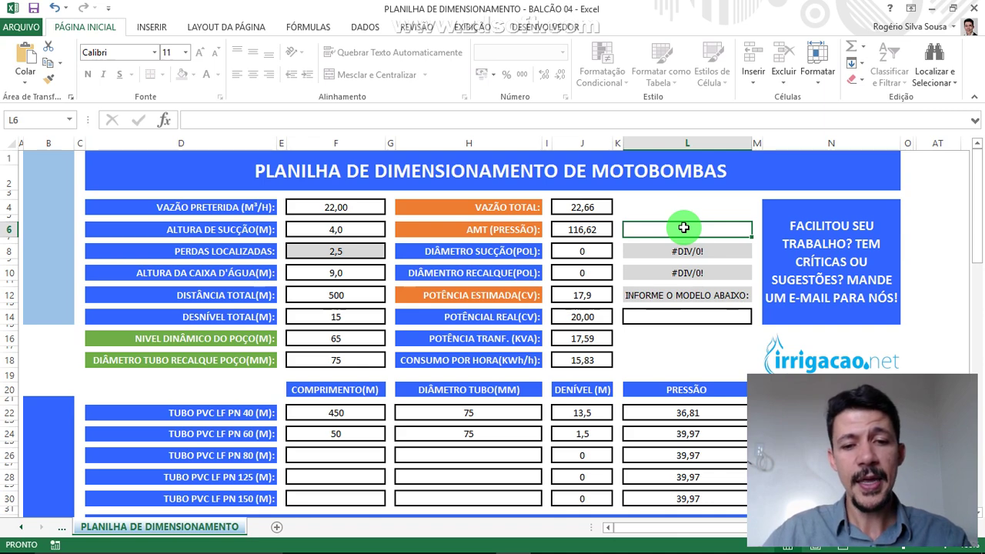
pyautogui.click(486, 416)
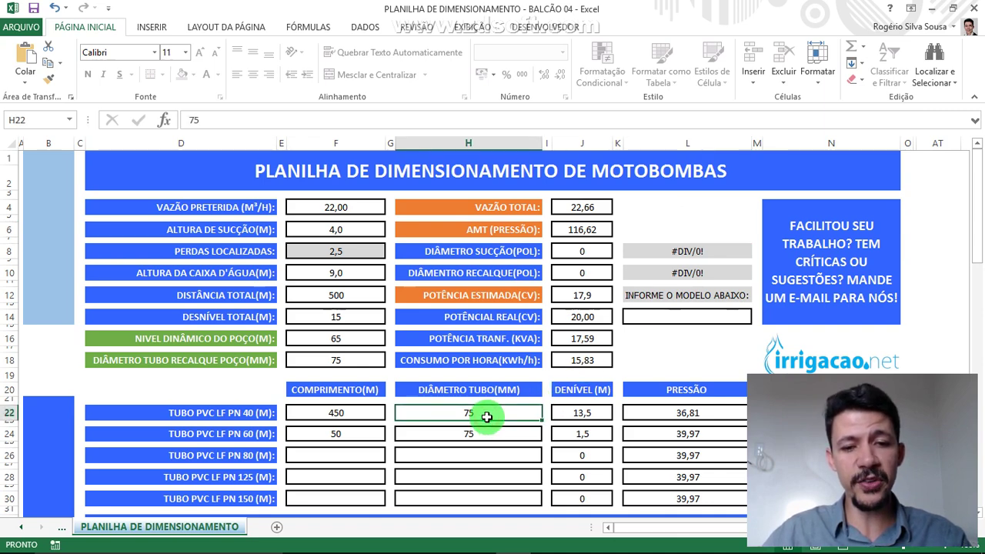
pyautogui.click(702, 314)
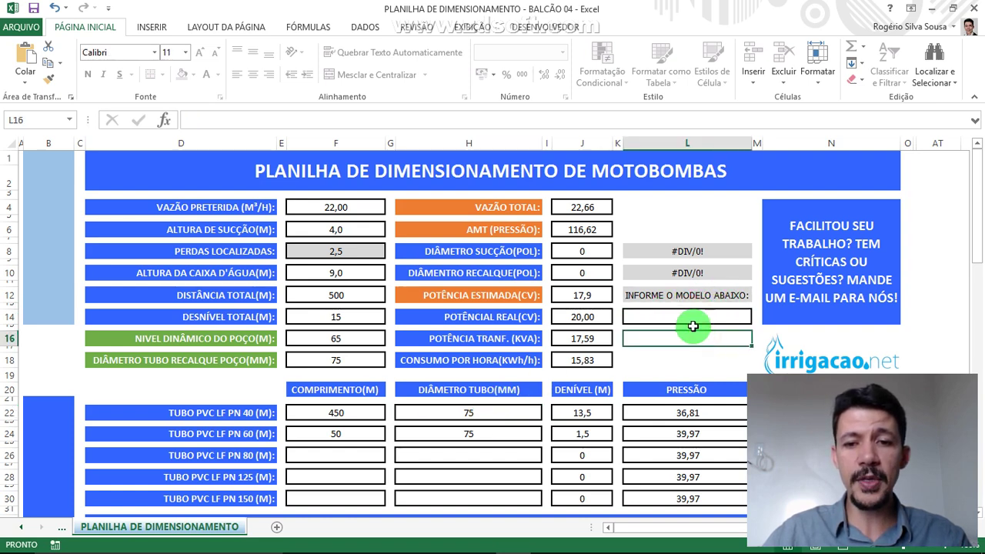
pyautogui.click(688, 297)
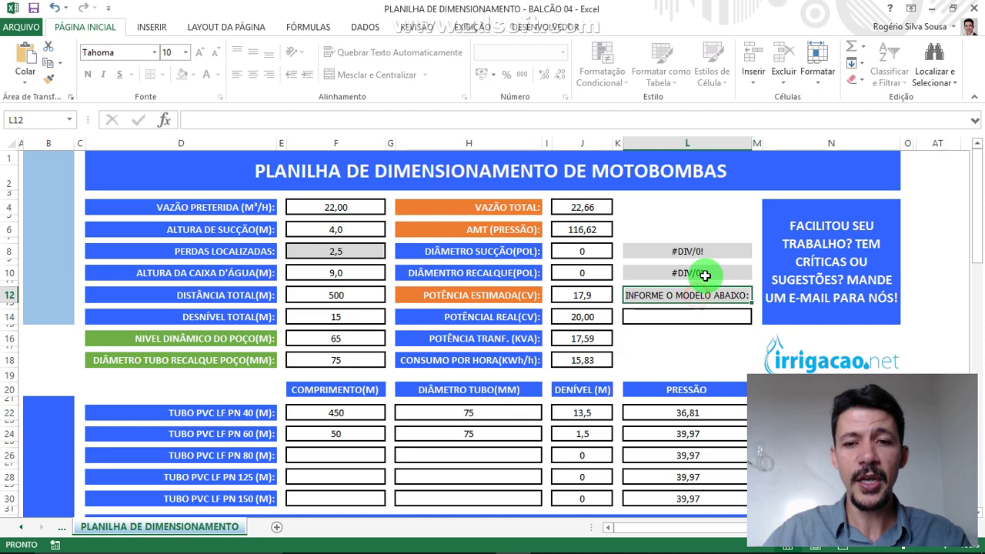
pyautogui.click(705, 273)
pyautogui.click(699, 253)
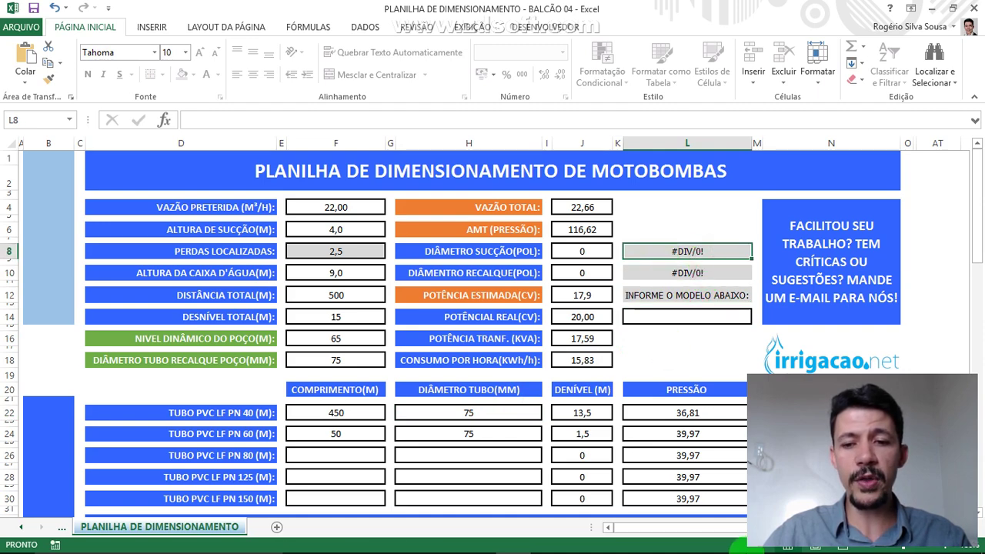
pyautogui.click(812, 548)
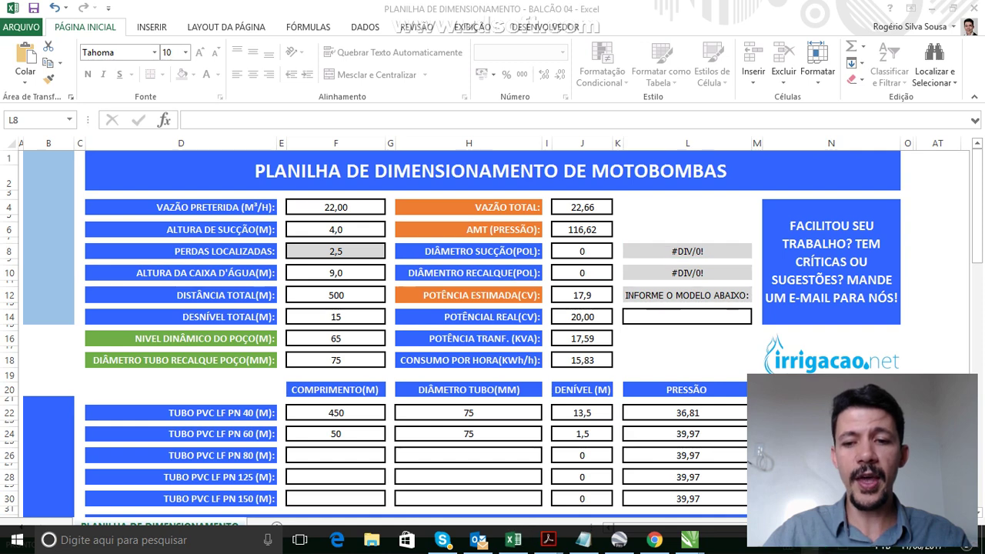